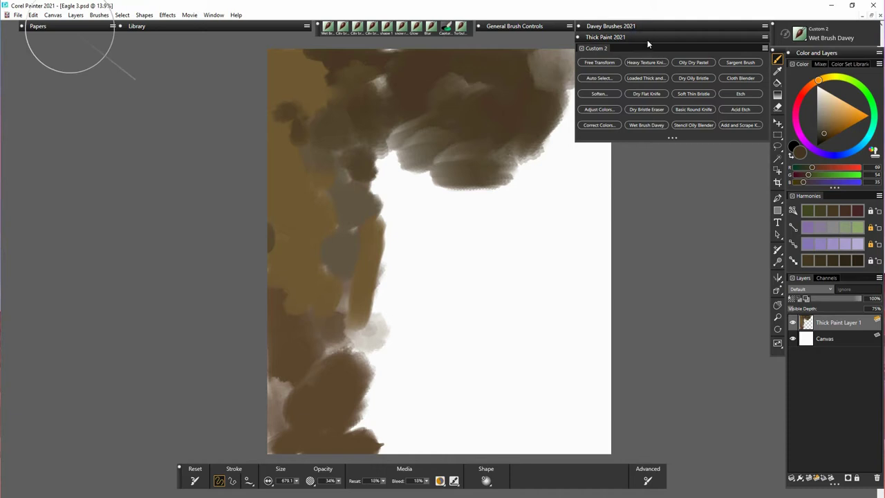
Collapse the Custom 2 palette and block in the canvas's right side and bottom with very dark brown, RGB 40, 29, 14
{"action": "double_click", "coordinate": [647, 39]}
{"action": "mouse_move", "coordinate": [595, 63]}
{"action": "left_mouse_down"}
{"action": "mouse_move", "coordinate": [563, 119]}
{"action": "mouse_move", "coordinate": [596, 152]}
{"action": "mouse_move", "coordinate": [574, 60]}
{"action": "left_mouse_up"}
{"action": "left_click", "coordinate": [823, 139]}
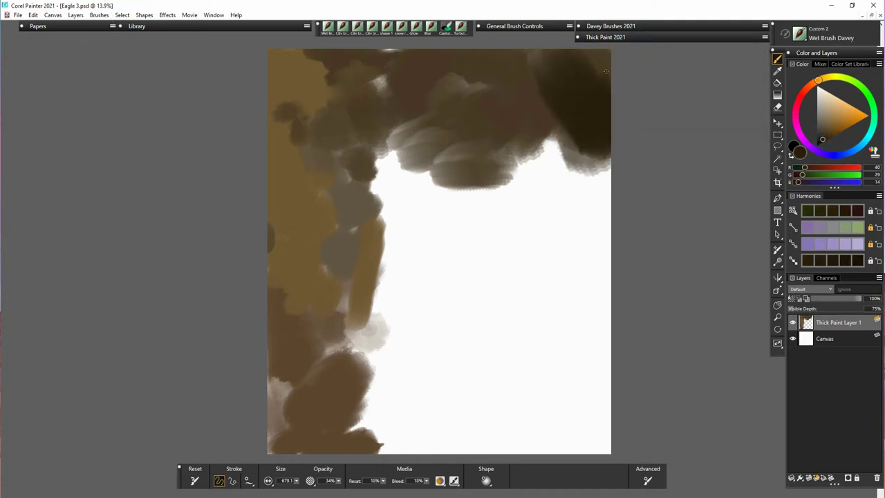
{"action": "left_click_drag", "start_coordinate": [598, 199], "coordinate": [598, 235]}
{"action": "left_click_drag", "start_coordinate": [536, 412], "coordinate": [586, 443]}
{"action": "left_click_drag", "start_coordinate": [581, 360], "coordinate": [593, 325]}
{"action": "mouse_move", "coordinate": [536, 391]}
{"action": "left_mouse_down"}
{"action": "mouse_move", "coordinate": [470, 433]}
{"action": "mouse_move", "coordinate": [603, 364]}
{"action": "mouse_move", "coordinate": [559, 411]}
{"action": "mouse_move", "coordinate": [564, 346]}
{"action": "mouse_move", "coordinate": [561, 354]}
{"action": "mouse_move", "coordinate": [603, 265]}
{"action": "mouse_move", "coordinate": [609, 324]}
{"action": "mouse_move", "coordinate": [413, 399]}
{"action": "mouse_move", "coordinate": [381, 439]}
{"action": "mouse_move", "coordinate": [458, 424]}
{"action": "mouse_move", "coordinate": [382, 382]}
{"action": "mouse_move", "coordinate": [369, 349]}
{"action": "mouse_move", "coordinate": [388, 334]}
{"action": "mouse_move", "coordinate": [393, 359]}
{"action": "mouse_move", "coordinate": [276, 439]}
{"action": "mouse_move", "coordinate": [286, 391]}
{"action": "mouse_move", "coordinate": [343, 361]}
{"action": "mouse_move", "coordinate": [371, 399]}
{"action": "mouse_move", "coordinate": [430, 403]}
{"action": "mouse_move", "coordinate": [305, 323]}
{"action": "mouse_move", "coordinate": [361, 299]}
{"action": "mouse_move", "coordinate": [302, 293]}
{"action": "mouse_move", "coordinate": [429, 360]}
{"action": "left_mouse_up"}
Sample lighter browns from the painted left side and spread them across the middle and upper centre of the canvas
{"action": "left_click", "coordinate": [351, 303], "text": "alt"}
{"action": "left_click_drag", "start_coordinate": [367, 311], "coordinate": [502, 247]}
{"action": "left_click_drag", "start_coordinate": [502, 207], "coordinate": [465, 228]}
{"action": "mouse_move", "coordinate": [408, 197]}
{"action": "left_mouse_down"}
{"action": "mouse_move", "coordinate": [383, 159]}
{"action": "mouse_move", "coordinate": [369, 206]}
{"action": "left_mouse_up"}
{"action": "left_click", "coordinate": [323, 237], "text": "alt"}
{"action": "left_click_drag", "start_coordinate": [370, 173], "coordinate": [404, 163]}
{"action": "mouse_move", "coordinate": [379, 84]}
{"action": "left_mouse_down"}
{"action": "mouse_move", "coordinate": [453, 191]}
{"action": "mouse_move", "coordinate": [474, 200]}
{"action": "mouse_move", "coordinate": [407, 242]}
{"action": "mouse_move", "coordinate": [479, 228]}
{"action": "mouse_move", "coordinate": [532, 168]}
{"action": "left_mouse_up"}
Sample the dark brown at the canvas's upper right and cover the remaining white area in the middle
{"action": "left_click", "coordinate": [575, 114], "text": "alt"}
{"action": "mouse_move", "coordinate": [574, 115]}
{"action": "left_mouse_down"}
{"action": "mouse_move", "coordinate": [510, 138]}
{"action": "mouse_move", "coordinate": [588, 162]}
{"action": "left_mouse_up"}
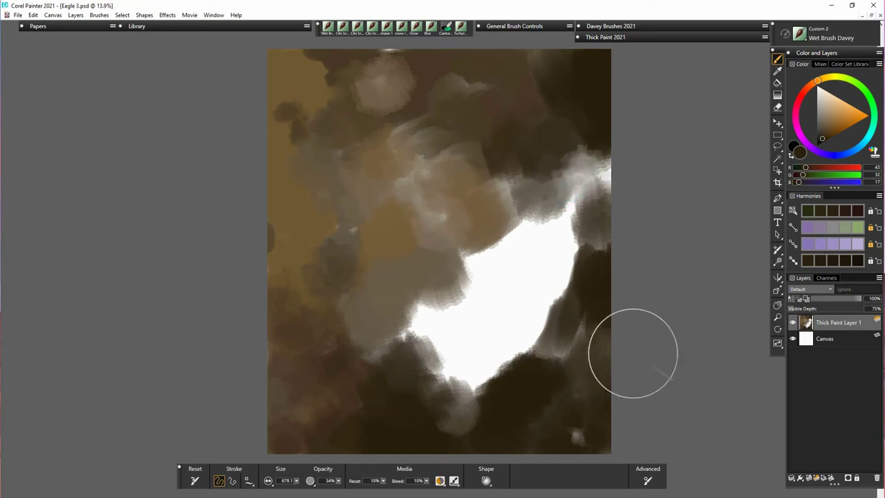
{"action": "mouse_move", "coordinate": [546, 213]}
{"action": "left_mouse_down"}
{"action": "mouse_move", "coordinate": [573, 239]}
{"action": "mouse_move", "coordinate": [608, 168]}
{"action": "left_mouse_up"}
{"action": "left_click", "coordinate": [545, 170]}
{"action": "left_click", "coordinate": [503, 190]}
{"action": "left_click_drag", "start_coordinate": [419, 163], "coordinate": [426, 202]}
{"action": "mouse_move", "coordinate": [513, 217]}
{"action": "left_mouse_down"}
{"action": "mouse_move", "coordinate": [553, 284]}
{"action": "mouse_move", "coordinate": [485, 274]}
{"action": "left_mouse_up"}
{"action": "left_click_drag", "start_coordinate": [514, 170], "coordinate": [518, 183]}
{"action": "mouse_move", "coordinate": [397, 56]}
{"action": "left_mouse_down"}
{"action": "mouse_move", "coordinate": [394, 99]}
{"action": "mouse_move", "coordinate": [421, 156]}
{"action": "left_mouse_up"}
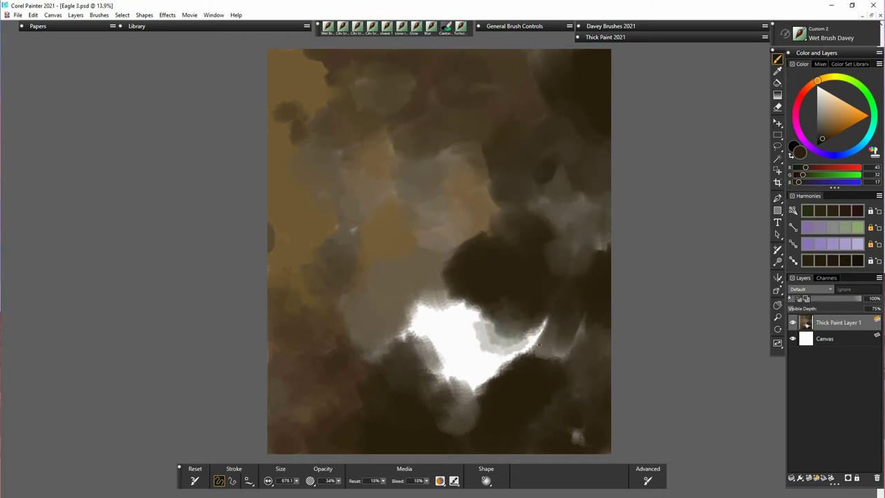
{"action": "mouse_move", "coordinate": [525, 318]}
{"action": "left_mouse_down"}
{"action": "mouse_move", "coordinate": [462, 355]}
{"action": "mouse_move", "coordinate": [444, 381]}
{"action": "mouse_move", "coordinate": [484, 415]}
{"action": "left_mouse_up"}
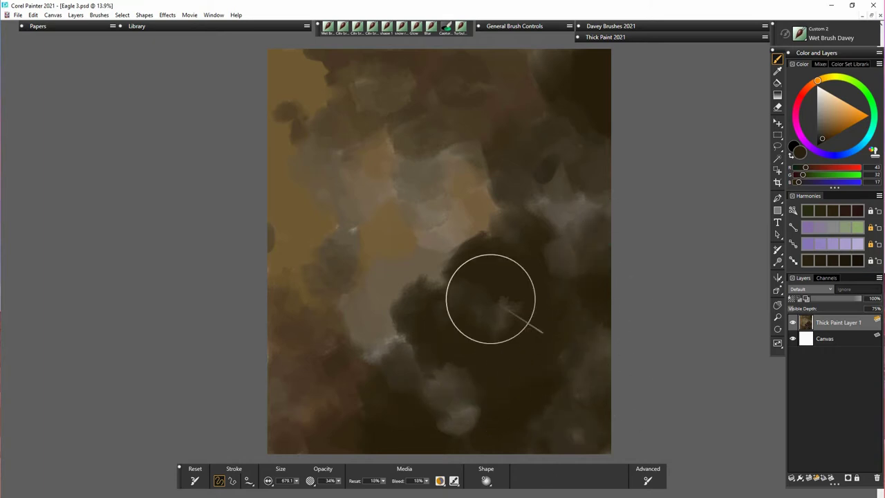
{"action": "mouse_move", "coordinate": [490, 297]}
{"action": "left_mouse_down"}
{"action": "mouse_move", "coordinate": [428, 267]}
{"action": "mouse_move", "coordinate": [470, 242]}
{"action": "mouse_move", "coordinate": [336, 230]}
{"action": "mouse_move", "coordinate": [459, 170]}
{"action": "mouse_move", "coordinate": [449, 209]}
{"action": "mouse_move", "coordinate": [514, 221]}
{"action": "mouse_move", "coordinate": [442, 269]}
{"action": "left_mouse_up"}
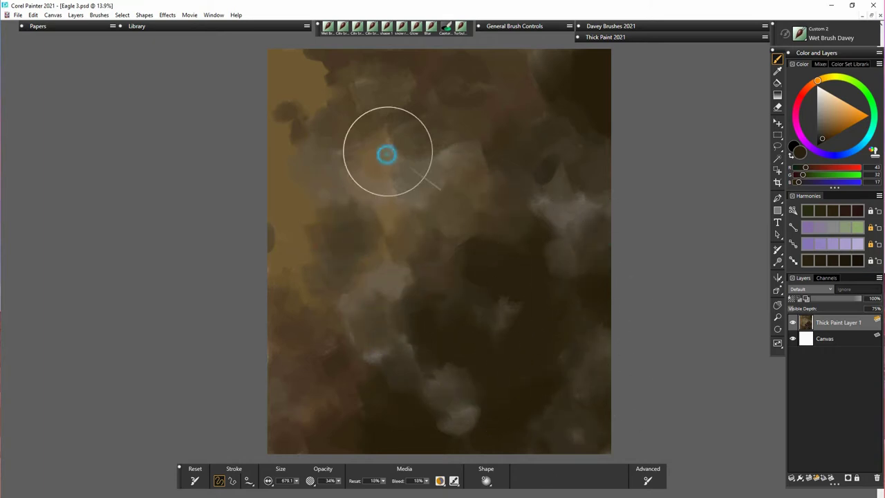
Soften the pale patches on the canvas's left half and lower centre using browns sampled from the painting
{"action": "left_click_drag", "start_coordinate": [387, 153], "coordinate": [391, 261]}
{"action": "left_click", "coordinate": [317, 205], "text": "alt"}
{"action": "mouse_move", "coordinate": [318, 205]}
{"action": "left_mouse_down"}
{"action": "mouse_move", "coordinate": [359, 229]}
{"action": "mouse_move", "coordinate": [349, 260]}
{"action": "mouse_move", "coordinate": [389, 167]}
{"action": "mouse_move", "coordinate": [363, 118]}
{"action": "mouse_move", "coordinate": [418, 206]}
{"action": "mouse_move", "coordinate": [442, 157]}
{"action": "mouse_move", "coordinate": [400, 300]}
{"action": "mouse_move", "coordinate": [394, 336]}
{"action": "left_mouse_up"}
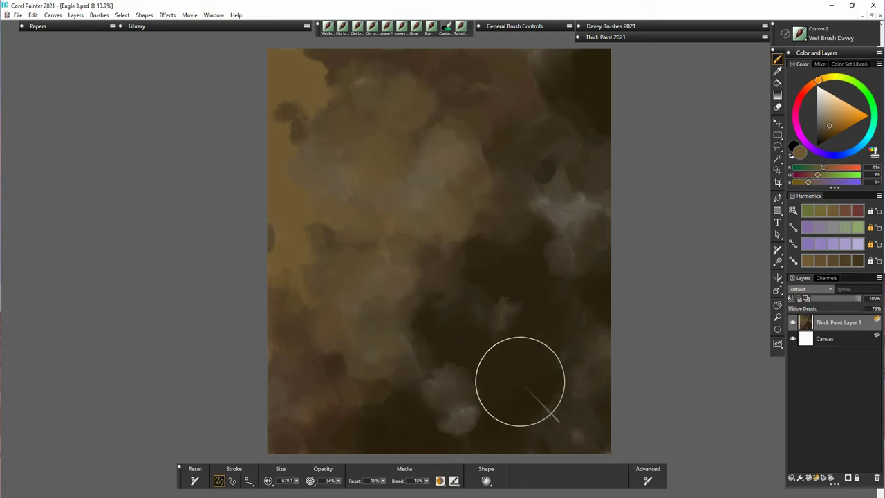
{"action": "left_click", "coordinate": [491, 334], "text": "alt"}
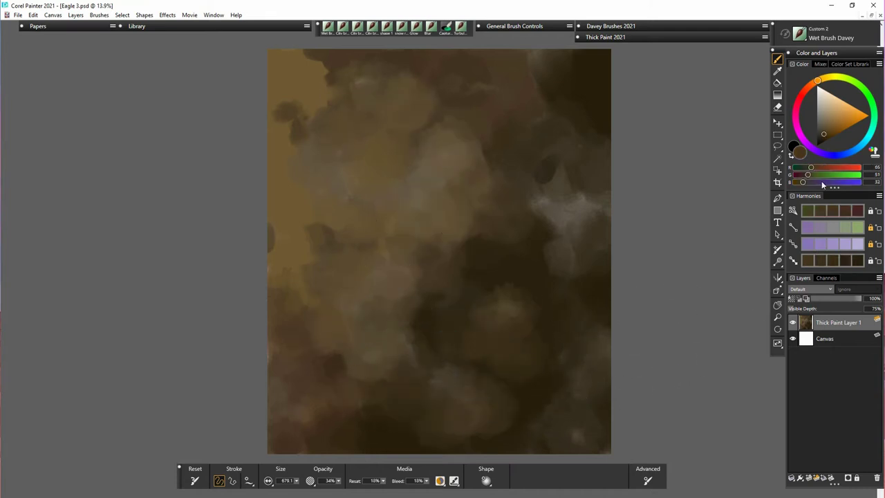
{"action": "left_click", "coordinate": [468, 422], "text": "alt"}
Choose a near-black brown, RGB 23, 17, 11, and darken the background along the right side
{"action": "left_click", "coordinate": [820, 141]}
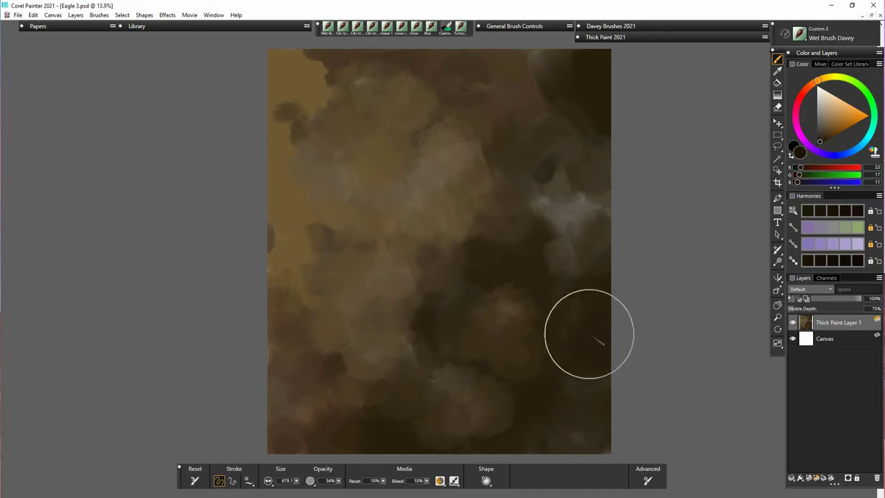
{"action": "mouse_move", "coordinate": [591, 342]}
{"action": "left_mouse_down"}
{"action": "mouse_move", "coordinate": [527, 337]}
{"action": "mouse_move", "coordinate": [511, 271]}
{"action": "left_mouse_up"}
{"action": "mouse_move", "coordinate": [510, 83]}
{"action": "left_mouse_down"}
{"action": "mouse_move", "coordinate": [573, 63]}
{"action": "mouse_move", "coordinate": [531, 113]}
{"action": "mouse_move", "coordinate": [585, 200]}
{"action": "mouse_move", "coordinate": [556, 166]}
{"action": "mouse_move", "coordinate": [596, 137]}
{"action": "left_mouse_up"}
{"action": "mouse_move", "coordinate": [523, 115]}
{"action": "left_mouse_down"}
{"action": "mouse_move", "coordinate": [539, 125]}
{"action": "mouse_move", "coordinate": [555, 65]}
{"action": "mouse_move", "coordinate": [559, 191]}
{"action": "mouse_move", "coordinate": [578, 232]}
{"action": "mouse_move", "coordinate": [555, 192]}
{"action": "mouse_move", "coordinate": [585, 216]}
{"action": "left_mouse_up"}
{"action": "left_click_drag", "start_coordinate": [565, 318], "coordinate": [553, 309]}
{"action": "mouse_move", "coordinate": [514, 176]}
{"action": "left_mouse_down"}
{"action": "mouse_move", "coordinate": [493, 124]}
{"action": "mouse_move", "coordinate": [509, 170]}
{"action": "left_mouse_up"}
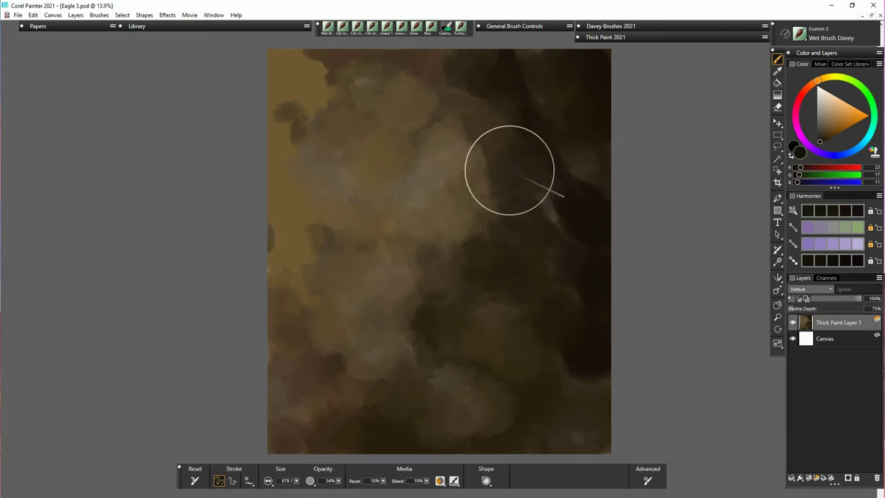
Darken the bottom of the background from the lower left across to the lower right corner
{"action": "mouse_move", "coordinate": [314, 440]}
{"action": "left_mouse_down"}
{"action": "mouse_move", "coordinate": [328, 417]}
{"action": "mouse_move", "coordinate": [285, 453]}
{"action": "mouse_move", "coordinate": [332, 399]}
{"action": "mouse_move", "coordinate": [543, 413]}
{"action": "mouse_move", "coordinate": [484, 438]}
{"action": "mouse_move", "coordinate": [475, 394]}
{"action": "mouse_move", "coordinate": [486, 405]}
{"action": "mouse_move", "coordinate": [420, 405]}
{"action": "mouse_move", "coordinate": [439, 398]}
{"action": "mouse_move", "coordinate": [389, 408]}
{"action": "left_mouse_up"}
{"action": "left_click_drag", "start_coordinate": [360, 336], "coordinate": [408, 330]}
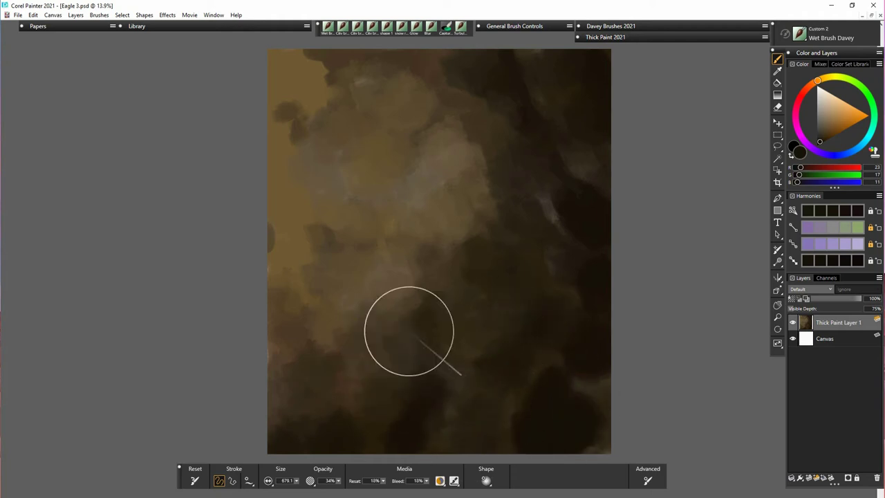
{"action": "left_click_drag", "start_coordinate": [452, 416], "coordinate": [377, 441]}
{"action": "mouse_move", "coordinate": [581, 392]}
{"action": "left_mouse_down"}
{"action": "mouse_move", "coordinate": [592, 361]}
{"action": "mouse_move", "coordinate": [577, 381]}
{"action": "left_mouse_up"}
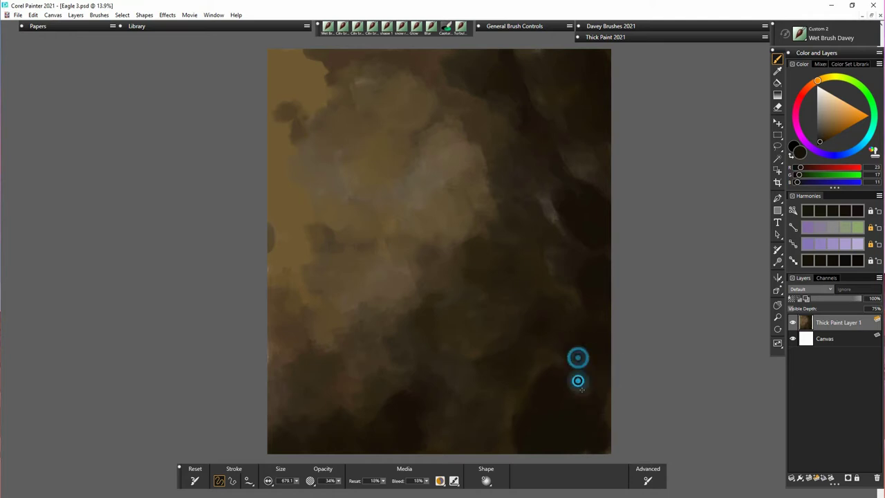
{"action": "left_click_drag", "start_coordinate": [604, 424], "coordinate": [546, 430]}
Darken the upper left corner and top edge of the background, breaking up the flat ochre area
{"action": "left_click_drag", "start_coordinate": [305, 59], "coordinate": [330, 85]}
{"action": "left_click_drag", "start_coordinate": [273, 69], "coordinate": [285, 125]}
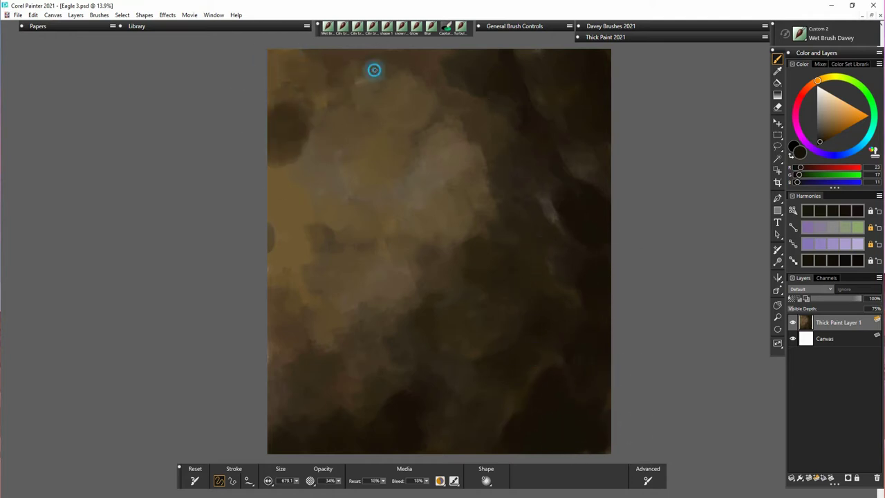
{"action": "left_click_drag", "start_coordinate": [374, 70], "coordinate": [360, 114]}
{"action": "left_click_drag", "start_coordinate": [325, 55], "coordinate": [276, 53]}
{"action": "mouse_move", "coordinate": [387, 89]}
{"action": "left_mouse_down"}
{"action": "mouse_move", "coordinate": [364, 136]}
{"action": "mouse_move", "coordinate": [432, 129]}
{"action": "left_mouse_up"}
{"action": "mouse_move", "coordinate": [362, 99]}
{"action": "left_mouse_down"}
{"action": "mouse_move", "coordinate": [448, 130]}
{"action": "mouse_move", "coordinate": [325, 159]}
{"action": "left_mouse_up"}
Sample a mid brown from the upper left and blend it over the background's left and central light areas
{"action": "left_click", "coordinate": [335, 97], "text": "alt"}
{"action": "left_click_drag", "start_coordinate": [314, 206], "coordinate": [302, 186]}
{"action": "mouse_move", "coordinate": [294, 268]}
{"action": "left_mouse_down"}
{"action": "mouse_move", "coordinate": [344, 206]}
{"action": "mouse_move", "coordinate": [401, 171]}
{"action": "left_mouse_up"}
{"action": "mouse_move", "coordinate": [413, 181]}
{"action": "left_mouse_down"}
{"action": "mouse_move", "coordinate": [454, 159]}
{"action": "mouse_move", "coordinate": [415, 197]}
{"action": "left_mouse_up"}
{"action": "left_click_drag", "start_coordinate": [373, 251], "coordinate": [401, 294]}
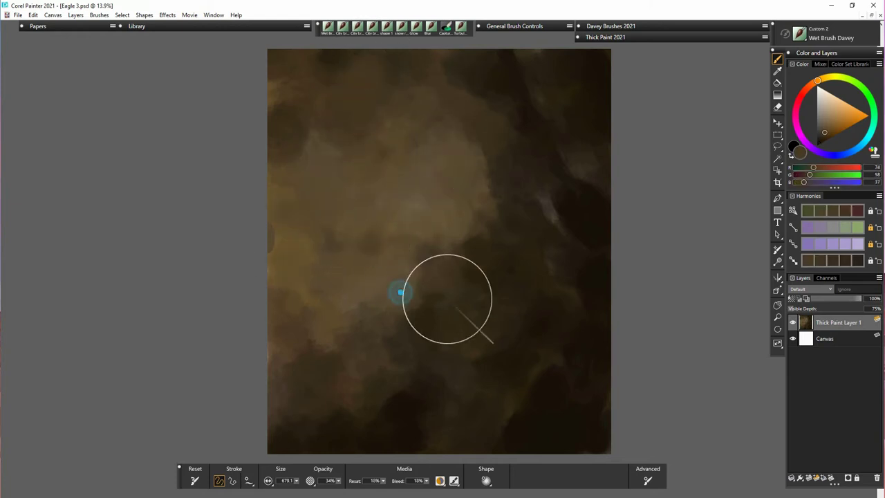
Add a new thick paint layer, lower Thick Paint Layer 1 to about 70% opacity, and make the new layer active
{"action": "left_click", "coordinate": [815, 479]}
{"action": "left_click", "coordinate": [839, 338]}
{"action": "mouse_move", "coordinate": [873, 298]}
{"action": "left_mouse_down"}
{"action": "mouse_move", "coordinate": [847, 299]}
{"action": "mouse_move", "coordinate": [873, 298]}
{"action": "left_mouse_up"}
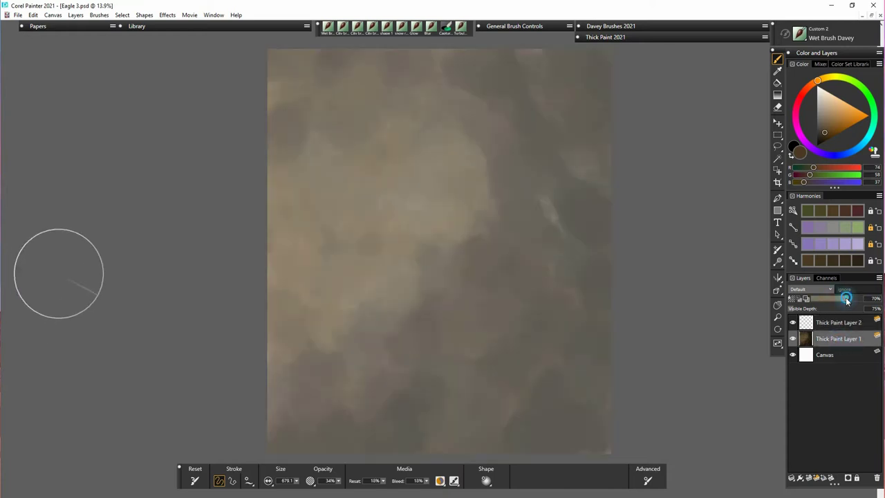
{"action": "left_click", "coordinate": [837, 322]}
Choose a dark brown, RGB 32, 24, 14, and reduce the brush size to 117.5 for sketching
{"action": "left_click", "coordinate": [821, 140]}
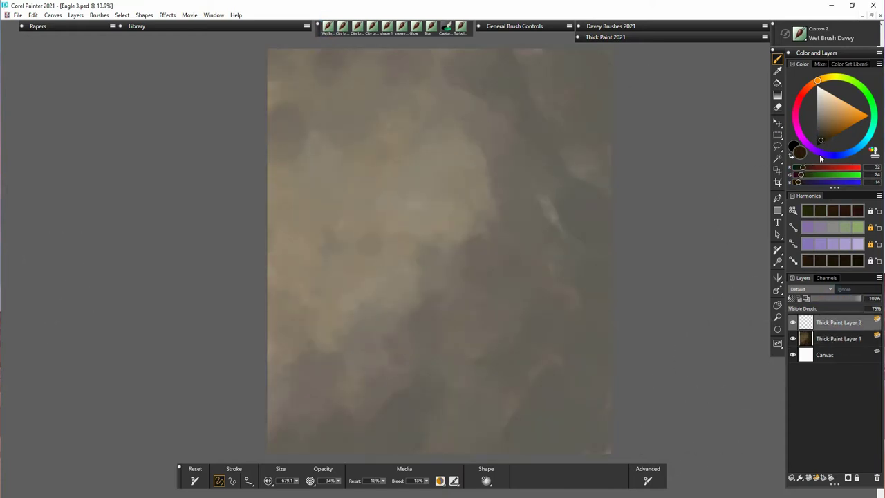
{"action": "left_click_drag", "start_coordinate": [296, 481], "coordinate": [305, 489]}
{"action": "left_click", "coordinate": [298, 482]}
{"action": "left_click_drag", "start_coordinate": [297, 480], "coordinate": [304, 482]}
Sketch the figure's shoulder line, torso front, waist and near bent arm with its hand, plus the coat edge below it
{"action": "left_click_drag", "start_coordinate": [510, 147], "coordinate": [537, 150]}
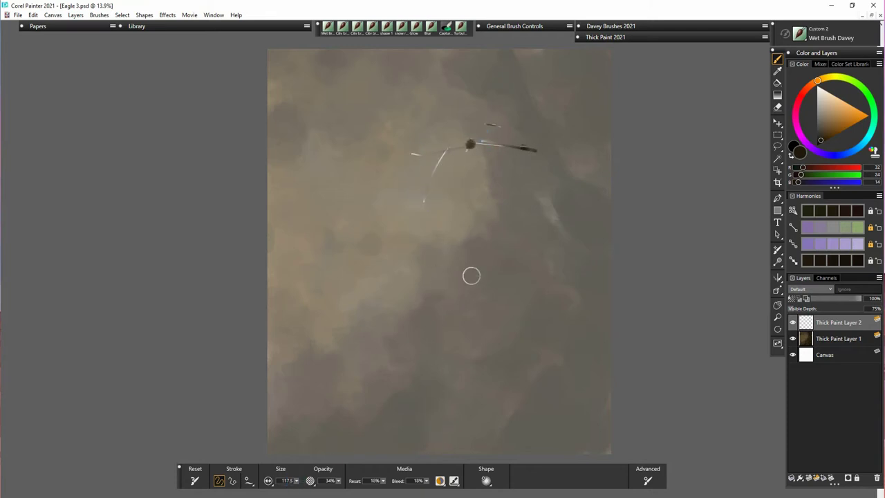
{"action": "mouse_move", "coordinate": [425, 197]}
{"action": "left_mouse_down"}
{"action": "mouse_move", "coordinate": [437, 286]}
{"action": "mouse_move", "coordinate": [431, 302]}
{"action": "mouse_move", "coordinate": [462, 297]}
{"action": "mouse_move", "coordinate": [430, 308]}
{"action": "mouse_move", "coordinate": [501, 282]}
{"action": "left_mouse_up"}
{"action": "left_click_drag", "start_coordinate": [512, 216], "coordinate": [523, 272]}
{"action": "left_click_drag", "start_coordinate": [550, 190], "coordinate": [534, 150]}
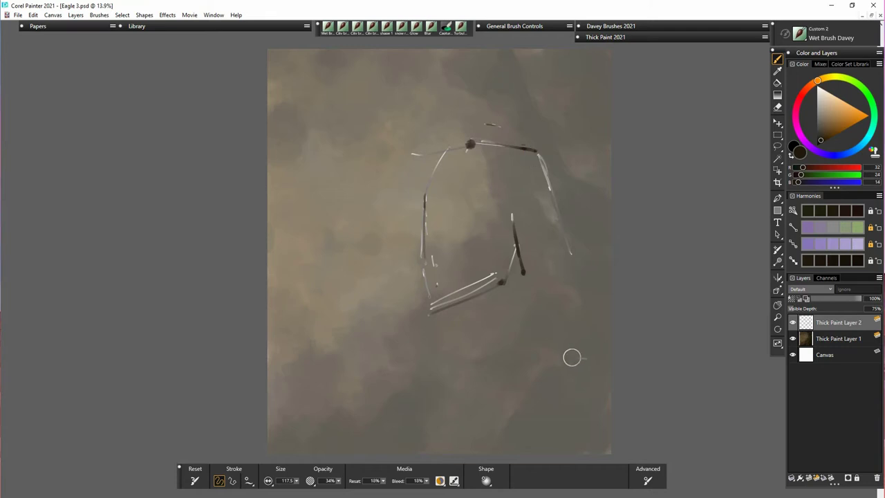
{"action": "mouse_move", "coordinate": [576, 291]}
{"action": "left_mouse_down"}
{"action": "mouse_move", "coordinate": [565, 318]}
{"action": "mouse_move", "coordinate": [480, 349]}
{"action": "mouse_move", "coordinate": [465, 340]}
{"action": "mouse_move", "coordinate": [434, 362]}
{"action": "mouse_move", "coordinate": [484, 388]}
{"action": "mouse_move", "coordinate": [504, 364]}
{"action": "mouse_move", "coordinate": [524, 423]}
{"action": "left_mouse_up"}
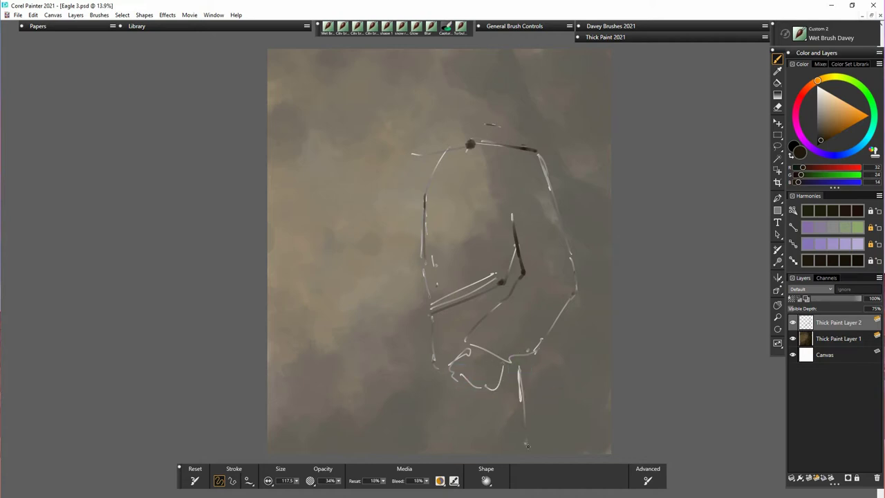
Sketch the coat edge at the figure's lower left and the narrow flaps hanging below the waist
{"action": "left_click_drag", "start_coordinate": [362, 380], "coordinate": [354, 450]}
{"action": "left_click", "coordinate": [401, 353]}
{"action": "left_click_drag", "start_coordinate": [409, 304], "coordinate": [399, 353]}
{"action": "mouse_move", "coordinate": [406, 304]}
{"action": "left_mouse_down"}
{"action": "mouse_move", "coordinate": [432, 307]}
{"action": "mouse_move", "coordinate": [382, 357]}
{"action": "left_mouse_up"}
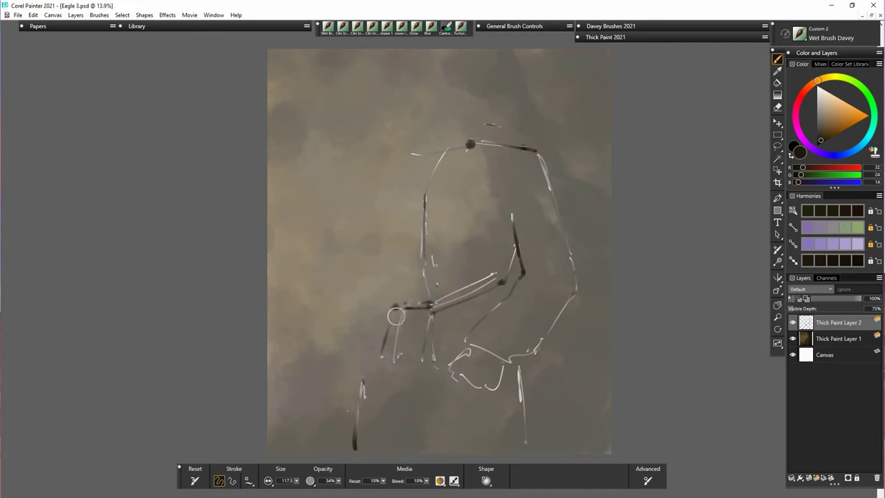
Sketch the far side of the torso down to the waist and the rounded far shoulder
{"action": "left_click_drag", "start_coordinate": [373, 218], "coordinate": [392, 154]}
{"action": "mouse_move", "coordinate": [426, 211]}
{"action": "left_mouse_down"}
{"action": "mouse_move", "coordinate": [423, 264]}
{"action": "mouse_move", "coordinate": [375, 205]}
{"action": "left_mouse_up"}
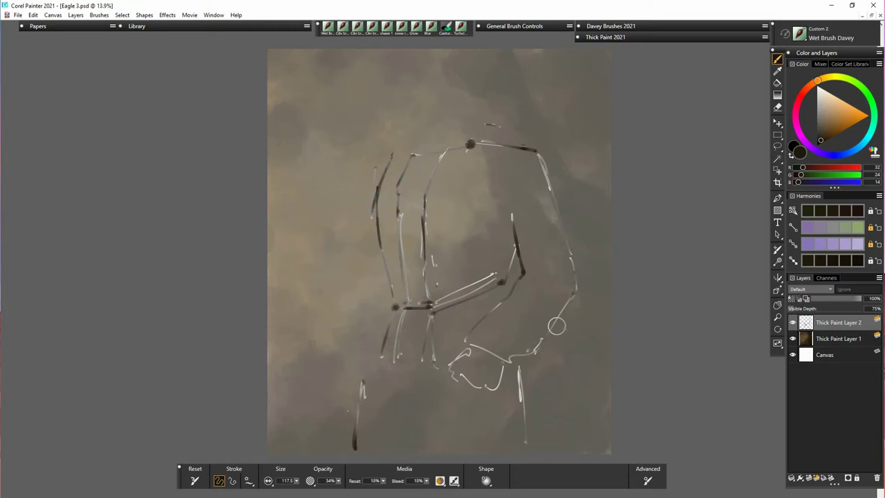
{"action": "left_click_drag", "start_coordinate": [375, 171], "coordinate": [413, 149]}
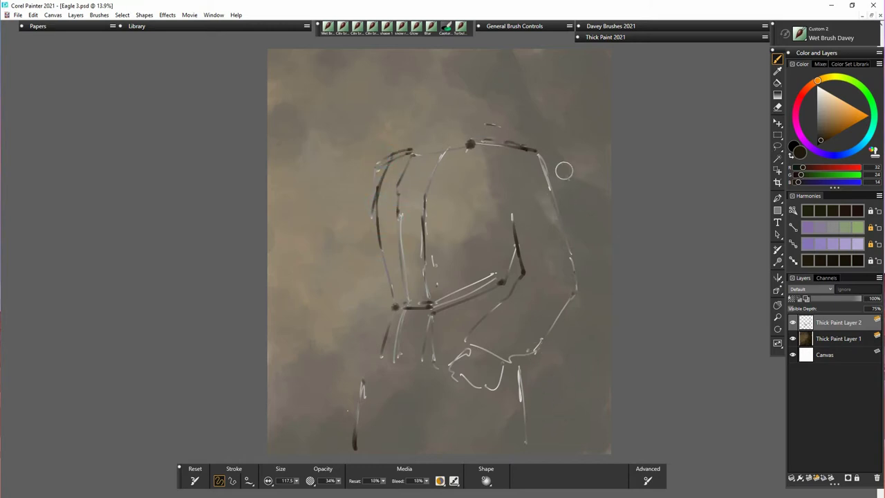
Draw the near arm's inner edge and two curved lines sweeping from the shoulders and neck across the chest
{"action": "left_click_drag", "start_coordinate": [518, 150], "coordinate": [513, 208]}
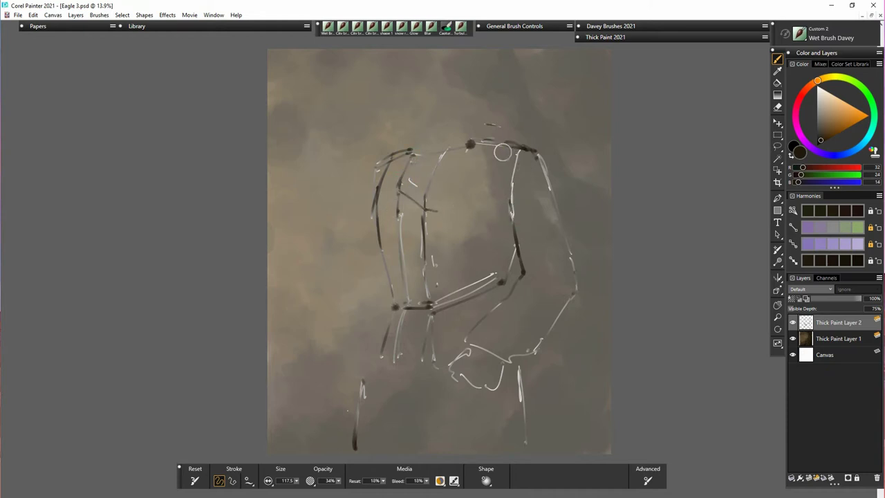
{"action": "mouse_move", "coordinate": [503, 152]}
{"action": "left_mouse_down"}
{"action": "mouse_move", "coordinate": [429, 208]}
{"action": "mouse_move", "coordinate": [511, 150]}
{"action": "left_mouse_up"}
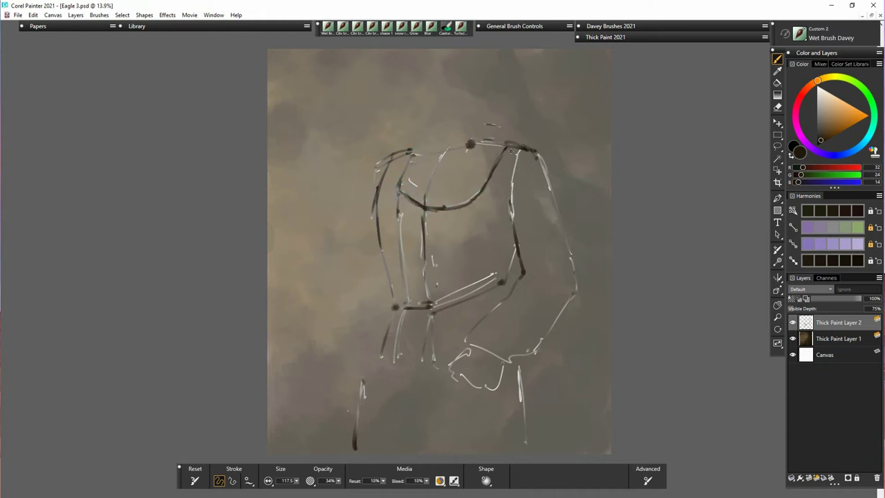
{"action": "left_click_drag", "start_coordinate": [453, 169], "coordinate": [420, 189]}
{"action": "left_click_drag", "start_coordinate": [449, 148], "coordinate": [398, 206]}
{"action": "left_click_drag", "start_coordinate": [385, 158], "coordinate": [375, 199]}
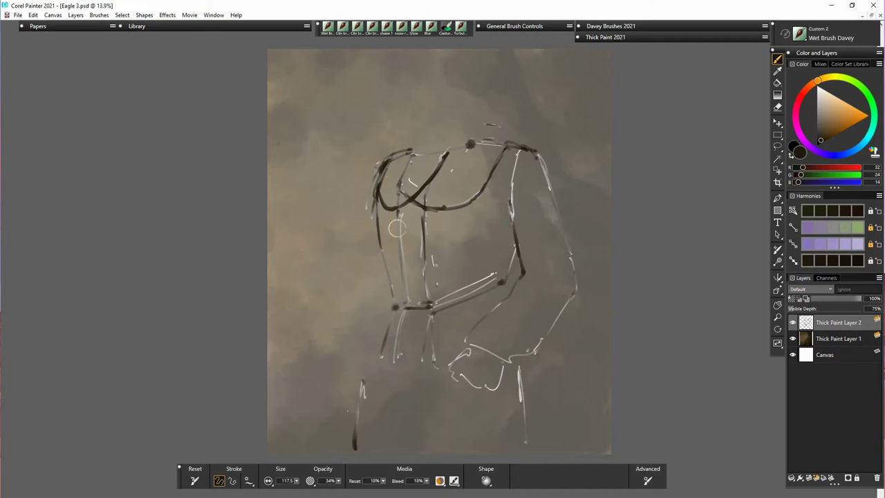
Draw the far upper arm, strengthen the jacket's front opening down to the waist, and add the collar band
{"action": "left_click_drag", "start_coordinate": [382, 161], "coordinate": [363, 234]}
{"action": "mouse_move", "coordinate": [410, 150]}
{"action": "left_mouse_down"}
{"action": "mouse_move", "coordinate": [386, 163]}
{"action": "mouse_move", "coordinate": [394, 201]}
{"action": "left_mouse_up"}
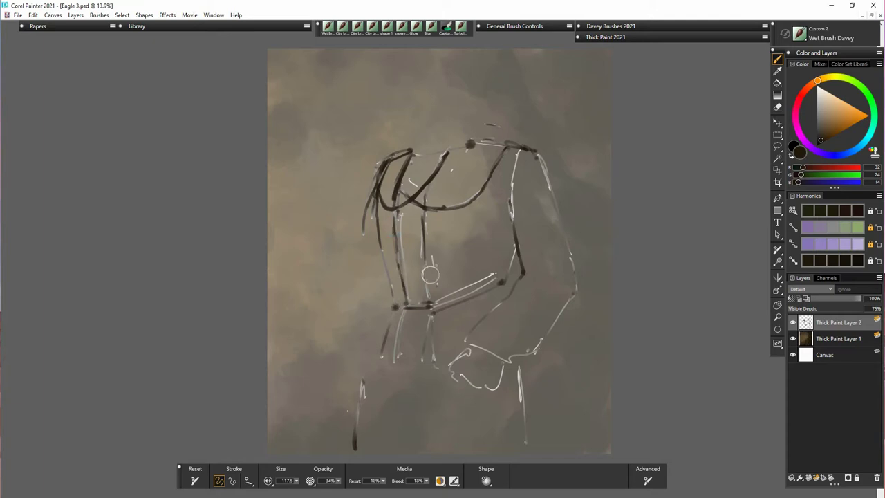
{"action": "left_click_drag", "start_coordinate": [432, 303], "coordinate": [425, 193]}
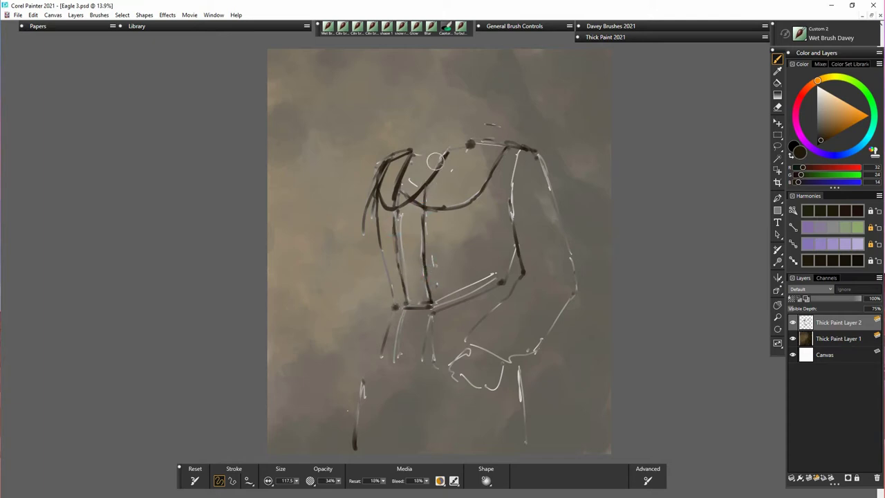
{"action": "left_click_drag", "start_coordinate": [441, 156], "coordinate": [467, 143]}
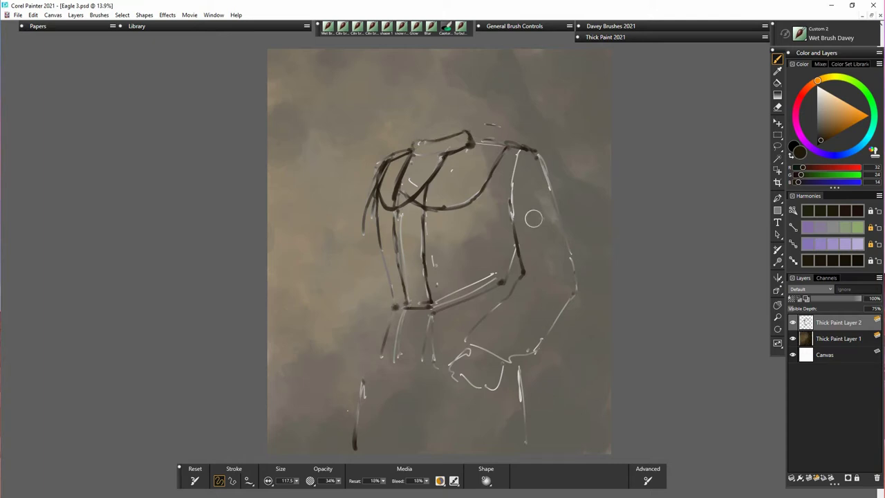
Strengthen the near sleeve's outer and inner outlines down to the wrist and add folds at the elbow
{"action": "left_click_drag", "start_coordinate": [553, 201], "coordinate": [575, 287]}
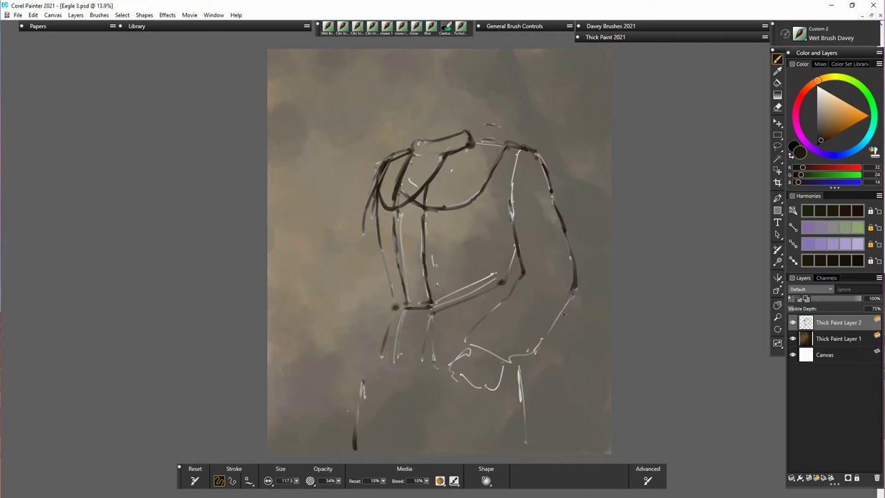
{"action": "left_click_drag", "start_coordinate": [522, 357], "coordinate": [573, 292]}
{"action": "mouse_move", "coordinate": [472, 335]}
{"action": "left_mouse_down"}
{"action": "mouse_move", "coordinate": [520, 278]}
{"action": "mouse_move", "coordinate": [508, 276]}
{"action": "mouse_move", "coordinate": [509, 288]}
{"action": "left_mouse_up"}
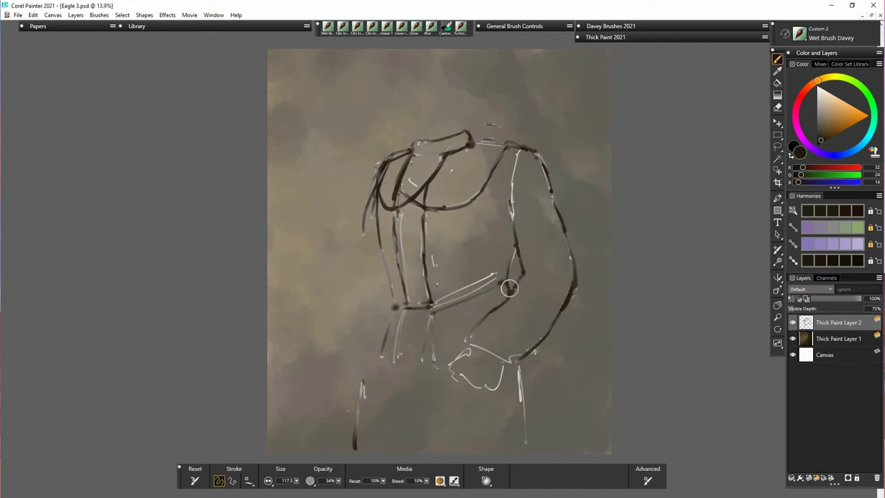
{"action": "mouse_move", "coordinate": [517, 246]}
{"action": "left_mouse_down"}
{"action": "mouse_move", "coordinate": [523, 278]}
{"action": "mouse_move", "coordinate": [536, 270]}
{"action": "mouse_move", "coordinate": [531, 258]}
{"action": "left_mouse_up"}
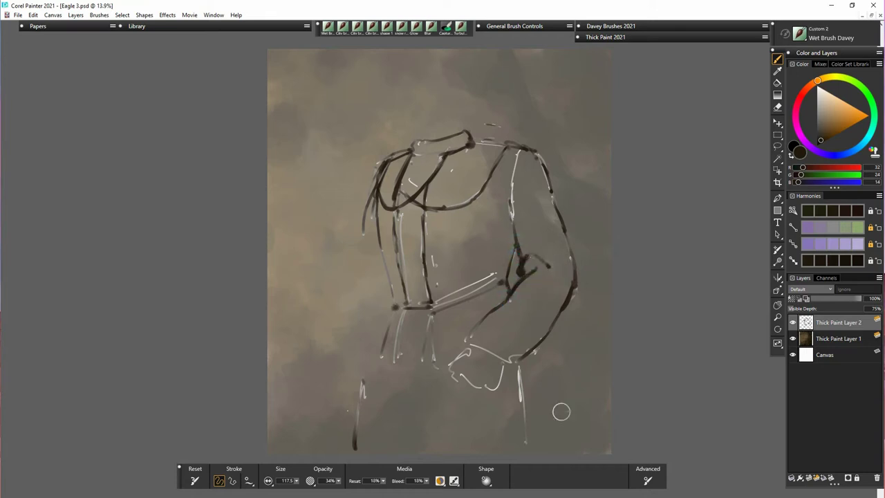
{"action": "mouse_move", "coordinate": [511, 300]}
{"action": "left_mouse_down"}
{"action": "mouse_move", "coordinate": [530, 315]}
{"action": "mouse_move", "coordinate": [470, 339]}
{"action": "mouse_move", "coordinate": [507, 360]}
{"action": "left_mouse_up"}
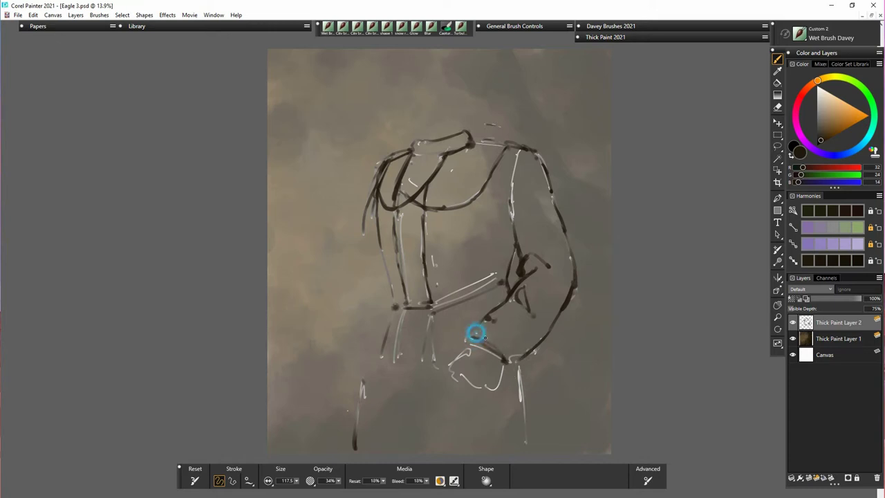
Darken the waist and wrist lines, then outline the jacket flaps below the waist up to the hand
{"action": "left_click_drag", "start_coordinate": [475, 336], "coordinate": [518, 354]}
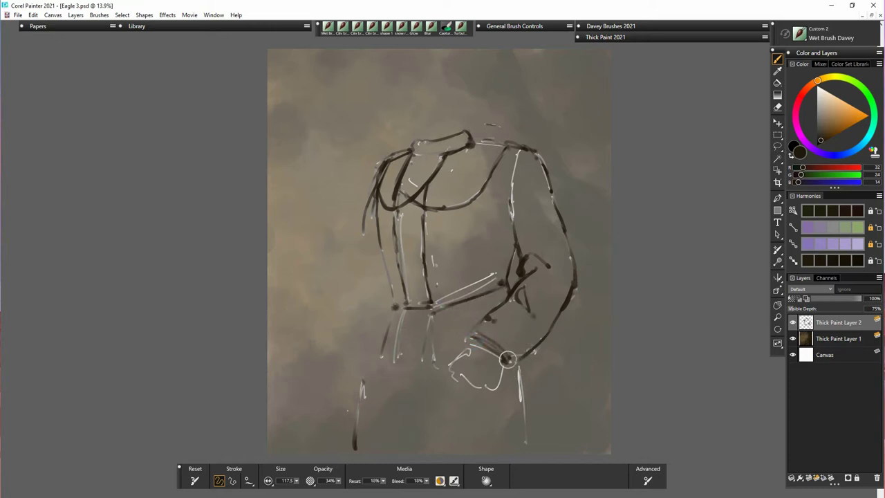
{"action": "left_click_drag", "start_coordinate": [403, 313], "coordinate": [399, 361]}
{"action": "left_click_drag", "start_coordinate": [429, 318], "coordinate": [428, 364]}
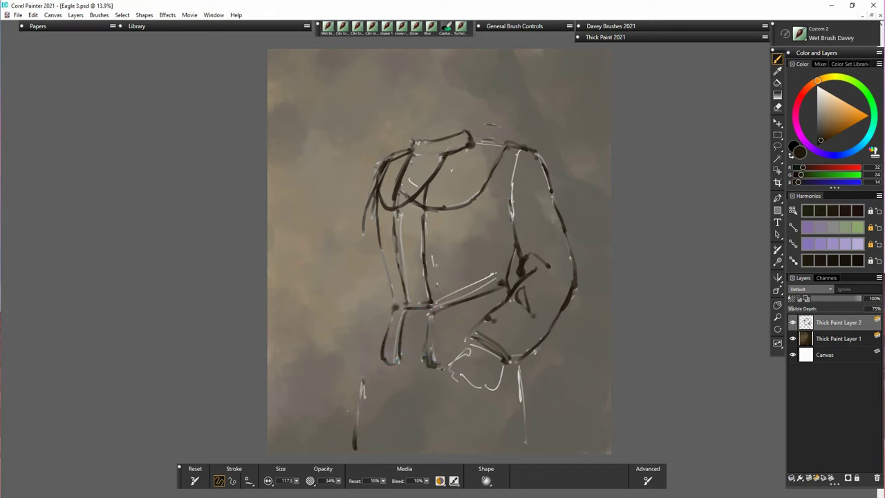
{"action": "mouse_move", "coordinate": [434, 366]}
{"action": "left_mouse_down"}
{"action": "mouse_move", "coordinate": [470, 347]}
{"action": "mouse_move", "coordinate": [450, 379]}
{"action": "left_mouse_up"}
Define the near hand's closed fingers and draw the flared cuff around its wrist
{"action": "left_click_drag", "start_coordinate": [484, 387], "coordinate": [503, 367]}
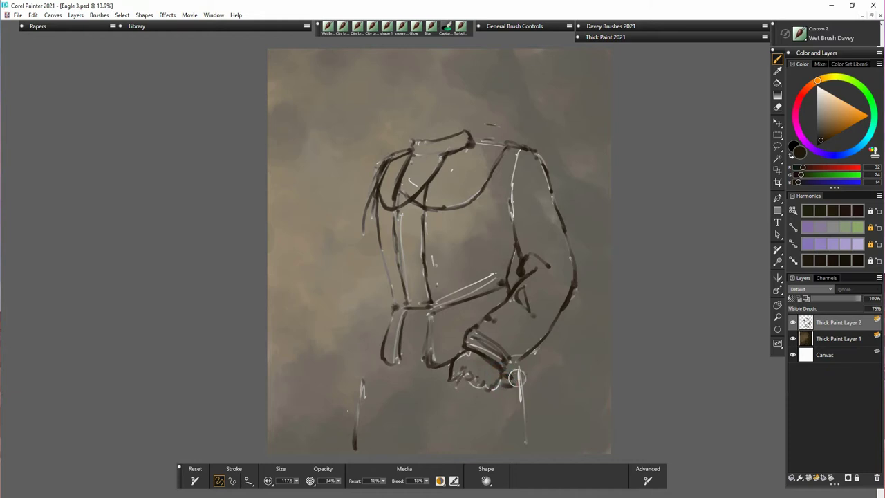
{"action": "left_click_drag", "start_coordinate": [505, 385], "coordinate": [525, 382]}
{"action": "mouse_move", "coordinate": [506, 335]}
{"action": "left_mouse_down"}
{"action": "mouse_move", "coordinate": [516, 329]}
{"action": "mouse_move", "coordinate": [504, 336]}
{"action": "mouse_move", "coordinate": [531, 343]}
{"action": "mouse_move", "coordinate": [517, 351]}
{"action": "mouse_move", "coordinate": [523, 372]}
{"action": "mouse_move", "coordinate": [536, 365]}
{"action": "left_mouse_up"}
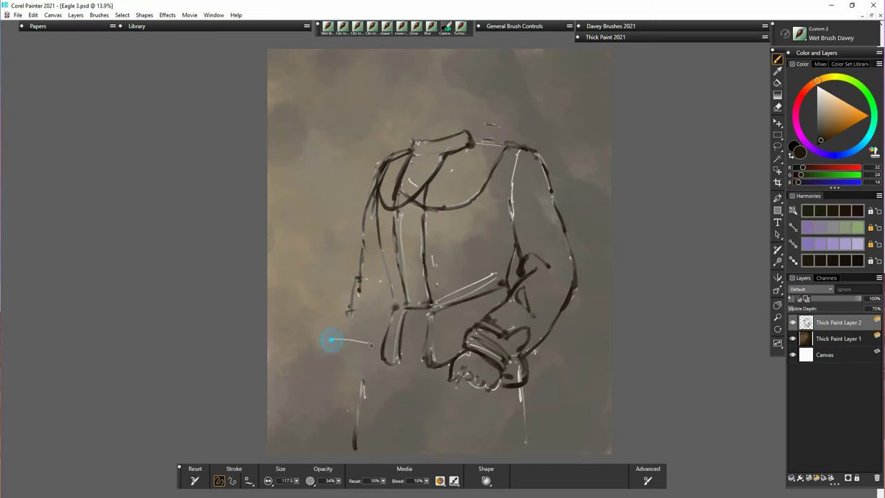
Draw the far forearm with its rounded cuff and hand, plus the curved lines of the object beneath that hand
{"action": "left_click_drag", "start_coordinate": [334, 337], "coordinate": [351, 305]}
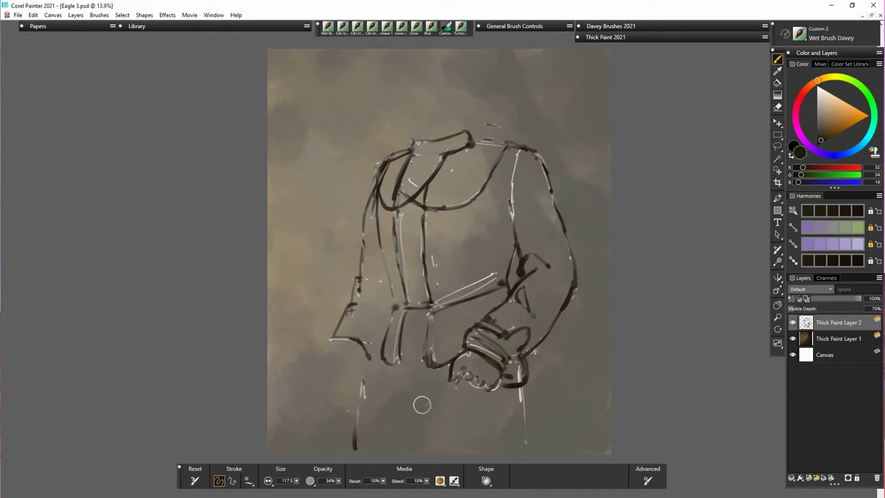
{"action": "mouse_move", "coordinate": [367, 355]}
{"action": "left_mouse_down"}
{"action": "mouse_move", "coordinate": [372, 367]}
{"action": "mouse_move", "coordinate": [325, 362]}
{"action": "mouse_move", "coordinate": [324, 380]}
{"action": "left_mouse_up"}
{"action": "mouse_move", "coordinate": [344, 384]}
{"action": "left_mouse_down"}
{"action": "mouse_move", "coordinate": [335, 399]}
{"action": "mouse_move", "coordinate": [354, 400]}
{"action": "mouse_move", "coordinate": [368, 378]}
{"action": "mouse_move", "coordinate": [318, 383]}
{"action": "mouse_move", "coordinate": [330, 412]}
{"action": "mouse_move", "coordinate": [321, 415]}
{"action": "left_mouse_up"}
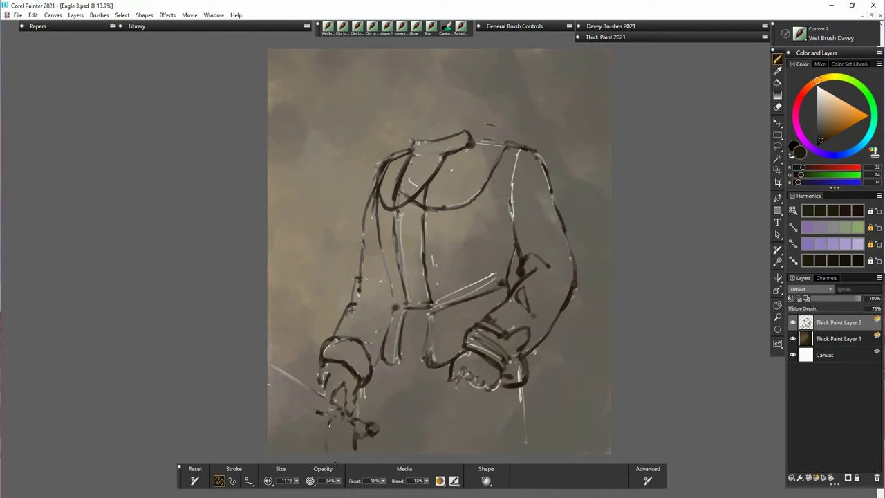
{"action": "mouse_move", "coordinate": [310, 424]}
{"action": "left_mouse_down"}
{"action": "mouse_move", "coordinate": [302, 408]}
{"action": "mouse_move", "coordinate": [275, 448]}
{"action": "left_mouse_up"}
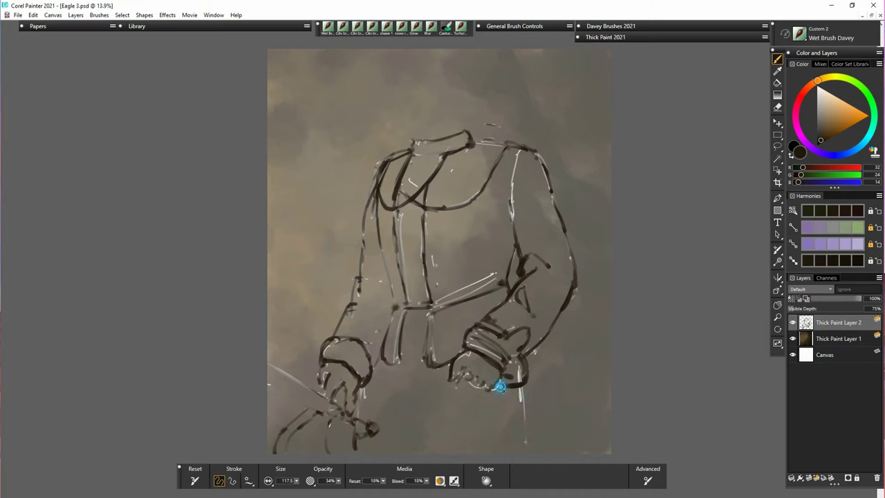
Draw parallel vertical lines running from beneath the near cuff down to the canvas's lower edge
{"action": "left_click_drag", "start_coordinate": [499, 387], "coordinate": [502, 446]}
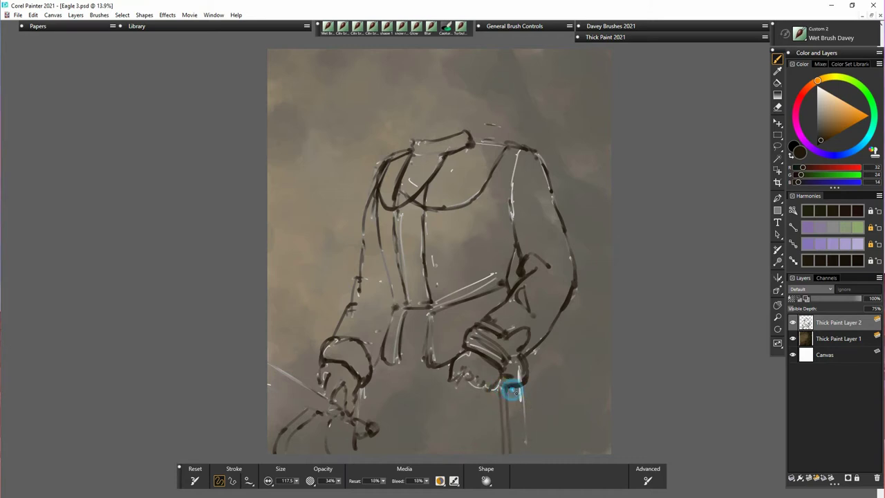
{"action": "left_click_drag", "start_coordinate": [514, 388], "coordinate": [519, 453]}
{"action": "left_click_drag", "start_coordinate": [517, 388], "coordinate": [523, 456]}
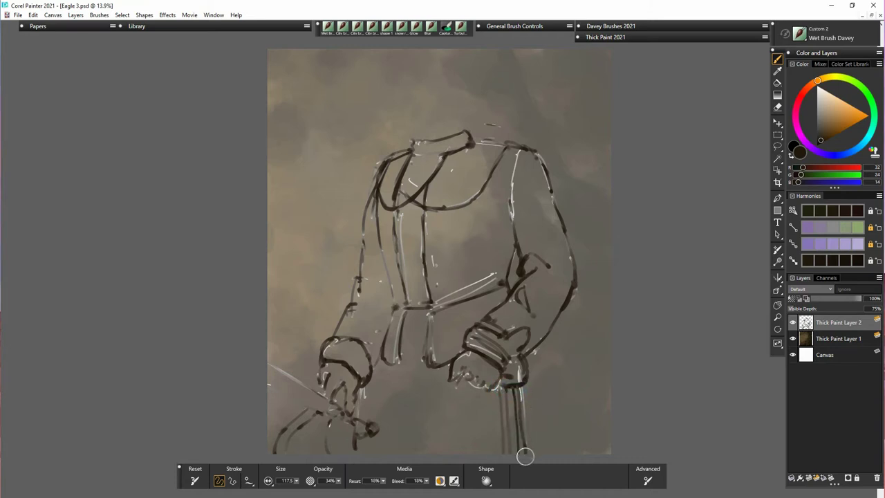
{"action": "mouse_move", "coordinate": [524, 387]}
{"action": "left_mouse_down"}
{"action": "mouse_move", "coordinate": [519, 380]}
{"action": "mouse_move", "coordinate": [533, 453]}
{"action": "left_mouse_up"}
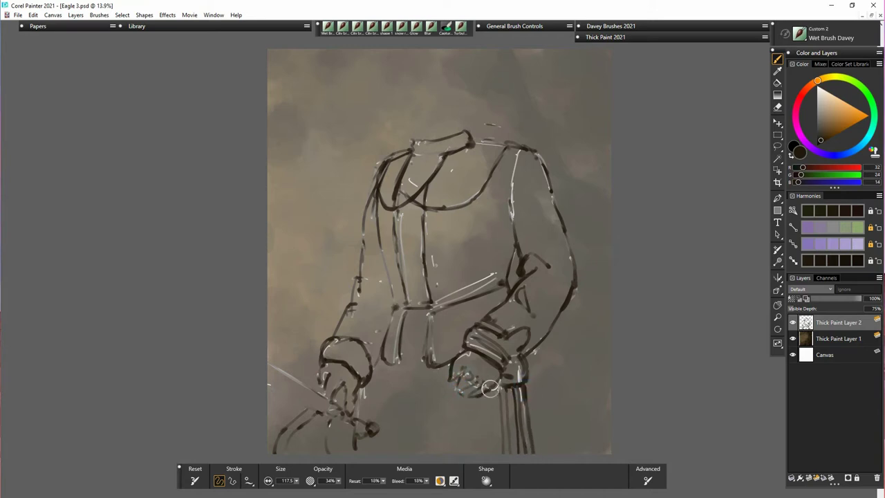
Darken the near hand's closed fingers and add curved strokes with a small hooked shape beneath the hand
{"action": "mouse_move", "coordinate": [489, 388]}
{"action": "left_mouse_down"}
{"action": "mouse_move", "coordinate": [449, 389]}
{"action": "mouse_move", "coordinate": [471, 378]}
{"action": "mouse_move", "coordinate": [455, 391]}
{"action": "mouse_move", "coordinate": [487, 383]}
{"action": "mouse_move", "coordinate": [452, 394]}
{"action": "mouse_move", "coordinate": [506, 386]}
{"action": "mouse_move", "coordinate": [498, 398]}
{"action": "mouse_move", "coordinate": [459, 377]}
{"action": "left_mouse_up"}
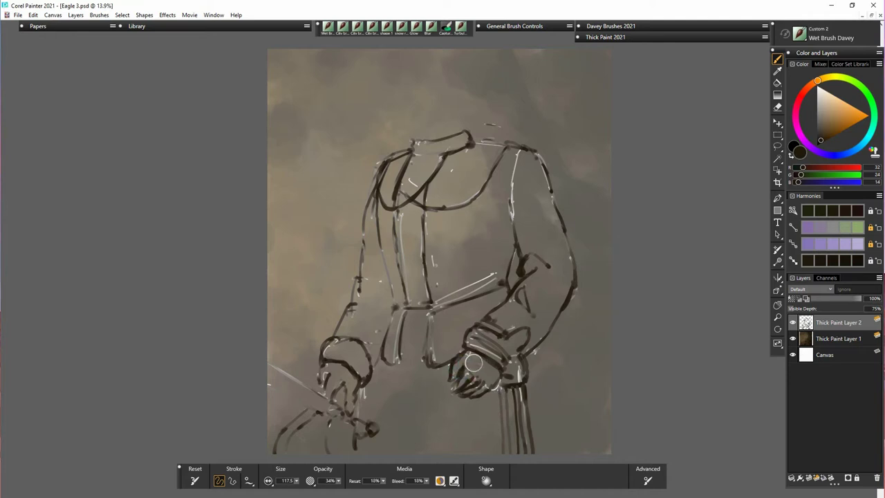
{"action": "mouse_move", "coordinate": [503, 367]}
{"action": "left_mouse_down"}
{"action": "mouse_move", "coordinate": [452, 385]}
{"action": "mouse_move", "coordinate": [457, 393]}
{"action": "mouse_move", "coordinate": [449, 386]}
{"action": "mouse_move", "coordinate": [488, 408]}
{"action": "left_mouse_up"}
{"action": "mouse_move", "coordinate": [448, 396]}
{"action": "left_mouse_down"}
{"action": "mouse_move", "coordinate": [476, 421]}
{"action": "mouse_move", "coordinate": [509, 430]}
{"action": "left_mouse_up"}
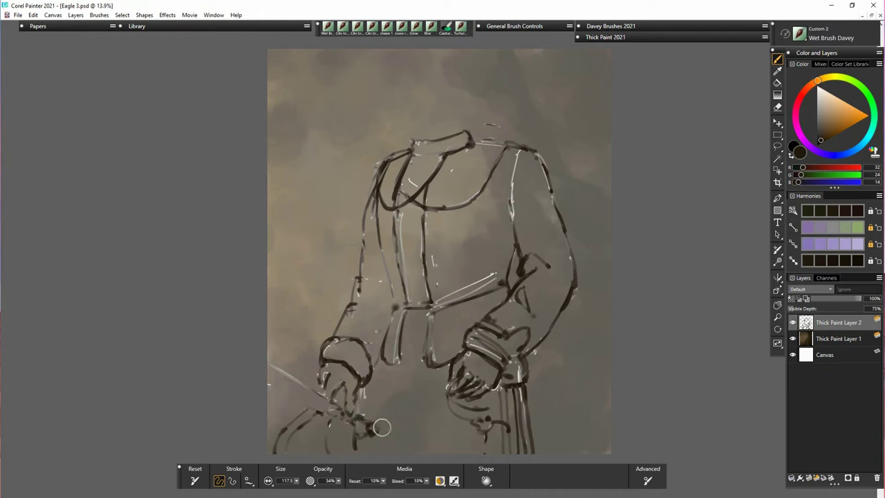
Draw the hip line and lower hem between the two hands, and add looped ornaments along the belt
{"action": "left_click_drag", "start_coordinate": [392, 451], "coordinate": [391, 453]}
{"action": "mouse_move", "coordinate": [378, 420]}
{"action": "left_mouse_down"}
{"action": "mouse_move", "coordinate": [386, 395]}
{"action": "mouse_move", "coordinate": [378, 420]}
{"action": "left_mouse_up"}
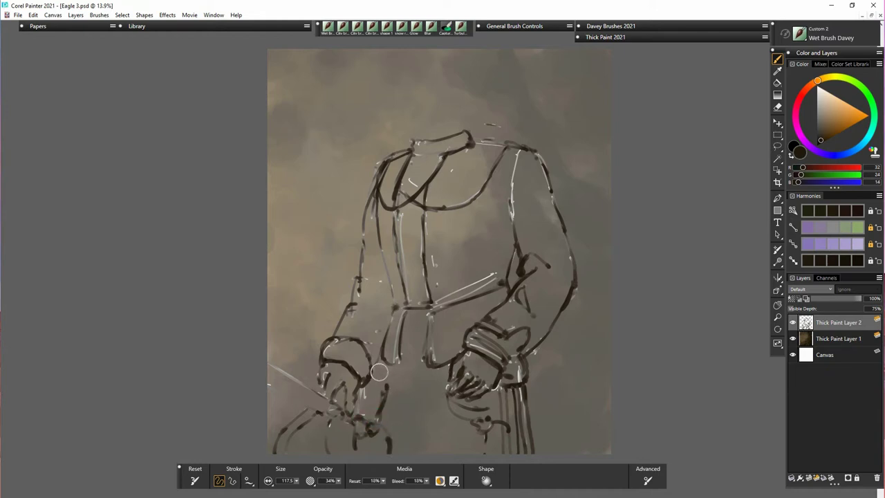
{"action": "mouse_move", "coordinate": [377, 354]}
{"action": "left_mouse_down"}
{"action": "mouse_move", "coordinate": [416, 386]}
{"action": "mouse_move", "coordinate": [449, 387]}
{"action": "left_mouse_up"}
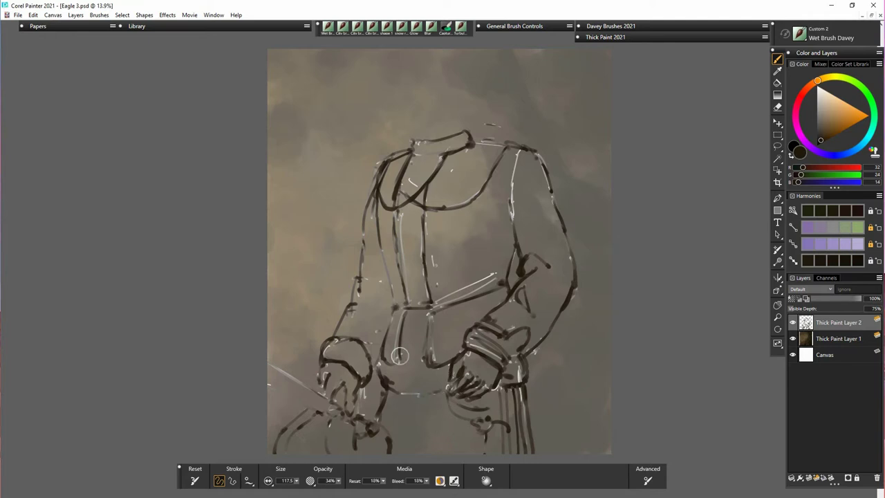
{"action": "mouse_move", "coordinate": [404, 314]}
{"action": "left_mouse_down"}
{"action": "mouse_move", "coordinate": [395, 363]}
{"action": "mouse_move", "coordinate": [396, 304]}
{"action": "mouse_move", "coordinate": [430, 311]}
{"action": "left_mouse_up"}
{"action": "mouse_move", "coordinate": [452, 299]}
{"action": "left_mouse_down"}
{"action": "mouse_move", "coordinate": [478, 294]}
{"action": "mouse_move", "coordinate": [468, 311]}
{"action": "mouse_move", "coordinate": [461, 304]}
{"action": "mouse_move", "coordinate": [498, 288]}
{"action": "mouse_move", "coordinate": [479, 310]}
{"action": "left_mouse_up"}
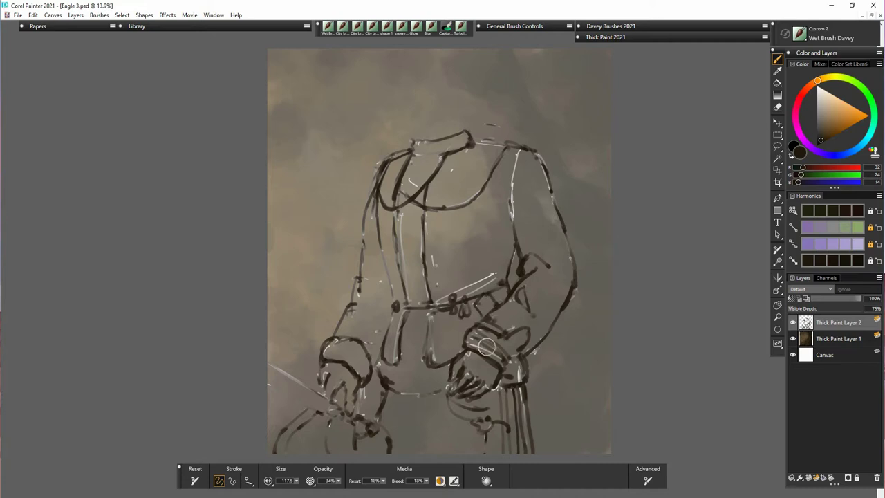
Strengthen the far sleeve, far cuff and far jacket flap outlines, and shade the inside of the near cuff
{"action": "mouse_move", "coordinate": [396, 308]}
{"action": "left_mouse_down"}
{"action": "mouse_move", "coordinate": [331, 330]}
{"action": "mouse_move", "coordinate": [353, 305]}
{"action": "mouse_move", "coordinate": [363, 266]}
{"action": "mouse_move", "coordinate": [354, 267]}
{"action": "mouse_move", "coordinate": [381, 172]}
{"action": "left_mouse_up"}
{"action": "mouse_move", "coordinate": [363, 316]}
{"action": "left_mouse_down"}
{"action": "mouse_move", "coordinate": [334, 329]}
{"action": "mouse_move", "coordinate": [319, 369]}
{"action": "mouse_move", "coordinate": [325, 348]}
{"action": "mouse_move", "coordinate": [365, 337]}
{"action": "mouse_move", "coordinate": [359, 376]}
{"action": "mouse_move", "coordinate": [318, 375]}
{"action": "mouse_move", "coordinate": [331, 339]}
{"action": "mouse_move", "coordinate": [365, 353]}
{"action": "left_mouse_up"}
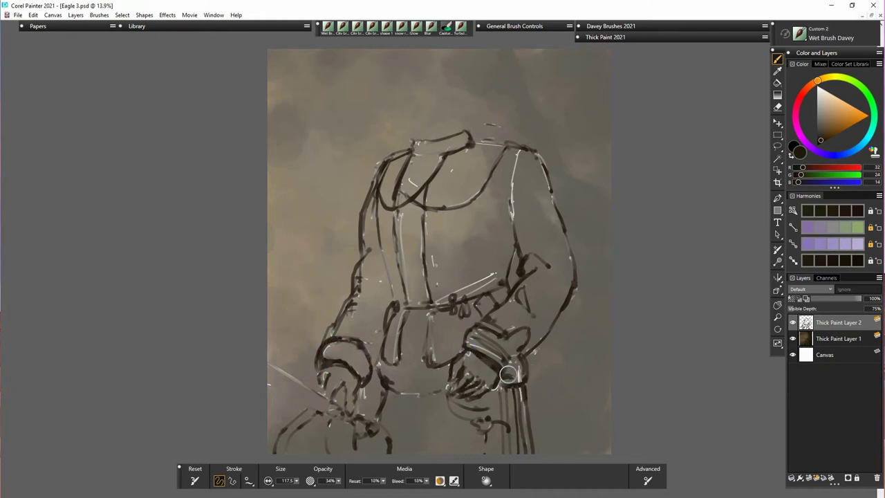
{"action": "mouse_move", "coordinate": [487, 360]}
{"action": "left_mouse_down"}
{"action": "mouse_move", "coordinate": [505, 377]}
{"action": "mouse_move", "coordinate": [497, 379]}
{"action": "left_mouse_up"}
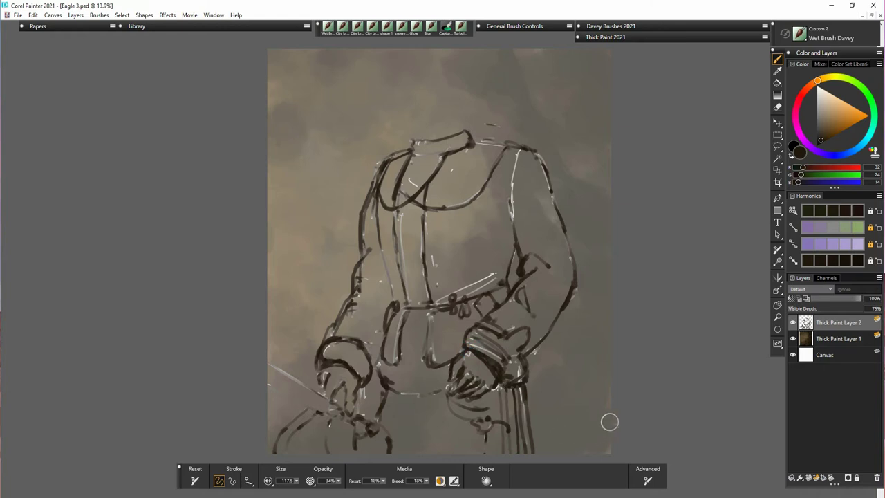
Add buttons down the front placket and draw the upper two rows of looped braid with a chest ornament
{"action": "mouse_move", "coordinate": [396, 304]}
{"action": "left_mouse_down"}
{"action": "mouse_move", "coordinate": [441, 311]}
{"action": "mouse_move", "coordinate": [412, 276]}
{"action": "mouse_move", "coordinate": [436, 266]}
{"action": "mouse_move", "coordinate": [439, 317]}
{"action": "mouse_move", "coordinate": [416, 314]}
{"action": "left_mouse_up"}
{"action": "mouse_move", "coordinate": [408, 194]}
{"action": "left_mouse_down"}
{"action": "mouse_move", "coordinate": [420, 166]}
{"action": "mouse_move", "coordinate": [390, 172]}
{"action": "mouse_move", "coordinate": [401, 167]}
{"action": "mouse_move", "coordinate": [505, 159]}
{"action": "mouse_move", "coordinate": [512, 181]}
{"action": "mouse_move", "coordinate": [503, 152]}
{"action": "mouse_move", "coordinate": [519, 146]}
{"action": "left_mouse_up"}
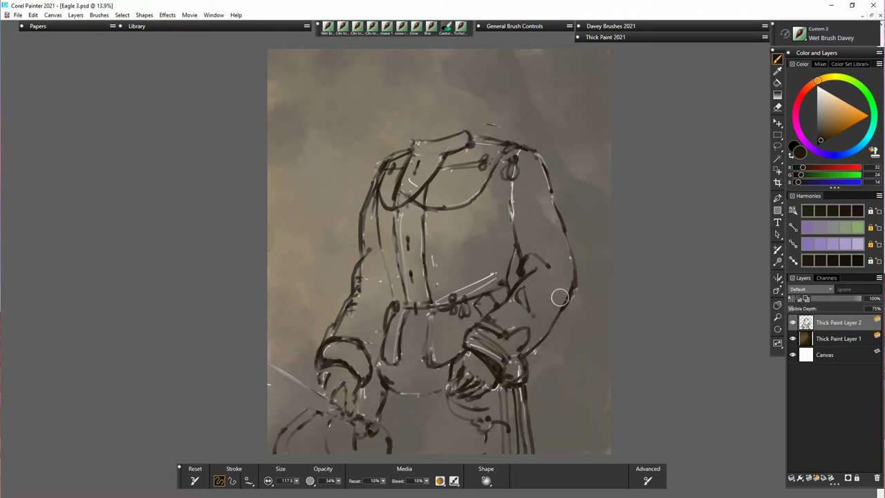
{"action": "left_click_drag", "start_coordinate": [424, 199], "coordinate": [477, 195]}
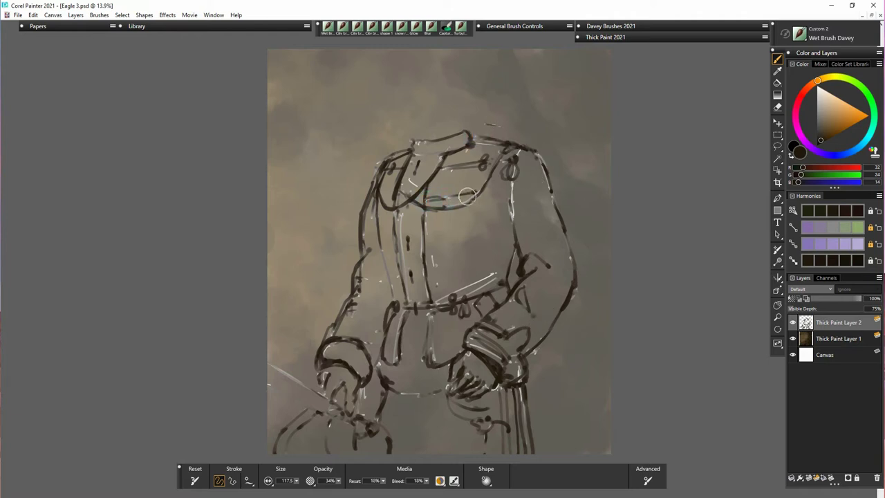
{"action": "left_click_drag", "start_coordinate": [379, 195], "coordinate": [389, 199]}
{"action": "mouse_move", "coordinate": [464, 173]}
{"action": "left_mouse_down"}
{"action": "mouse_move", "coordinate": [462, 188]}
{"action": "mouse_move", "coordinate": [480, 186]}
{"action": "mouse_move", "coordinate": [471, 201]}
{"action": "mouse_move", "coordinate": [500, 196]}
{"action": "mouse_move", "coordinate": [492, 207]}
{"action": "left_mouse_up"}
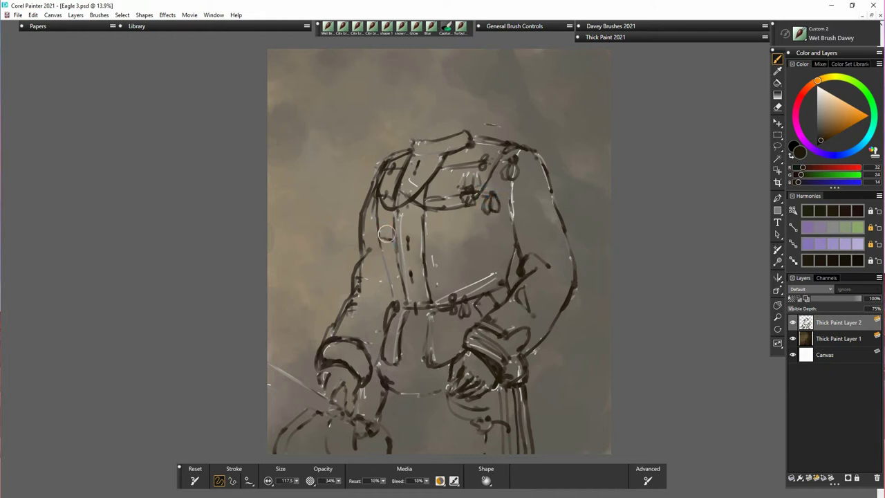
Draw the third row of looped braid across the jacket on both sides of the front placket
{"action": "left_click_drag", "start_coordinate": [381, 239], "coordinate": [383, 246]}
{"action": "left_click_drag", "start_coordinate": [427, 240], "coordinate": [467, 237]}
{"action": "left_click_drag", "start_coordinate": [439, 241], "coordinate": [494, 231]}
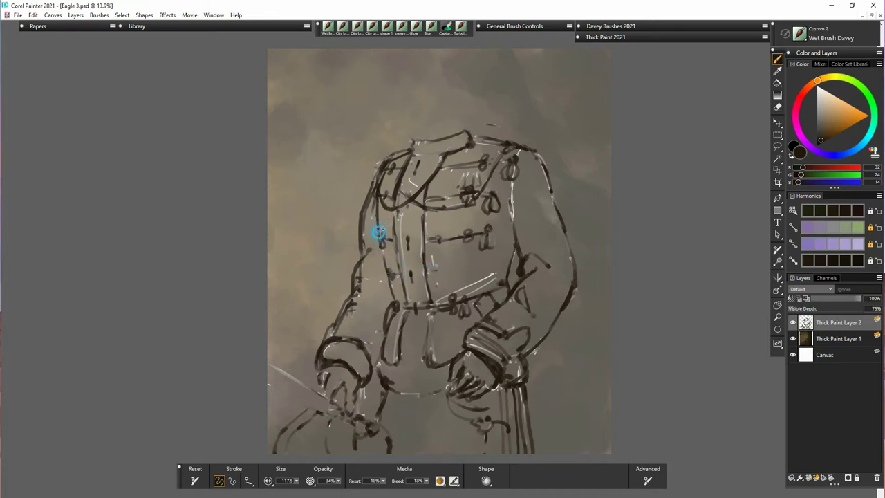
Darken both shoulder lines with knotted ends and add the lowest row of looped braid above the belt
{"action": "left_click_drag", "start_coordinate": [375, 188], "coordinate": [411, 148]}
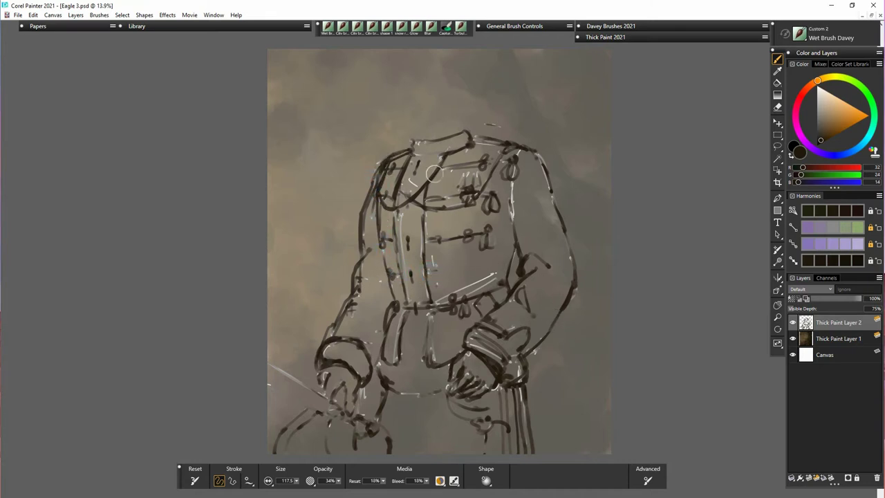
{"action": "mouse_move", "coordinate": [468, 133]}
{"action": "left_mouse_down"}
{"action": "mouse_move", "coordinate": [511, 140]}
{"action": "mouse_move", "coordinate": [535, 159]}
{"action": "left_mouse_up"}
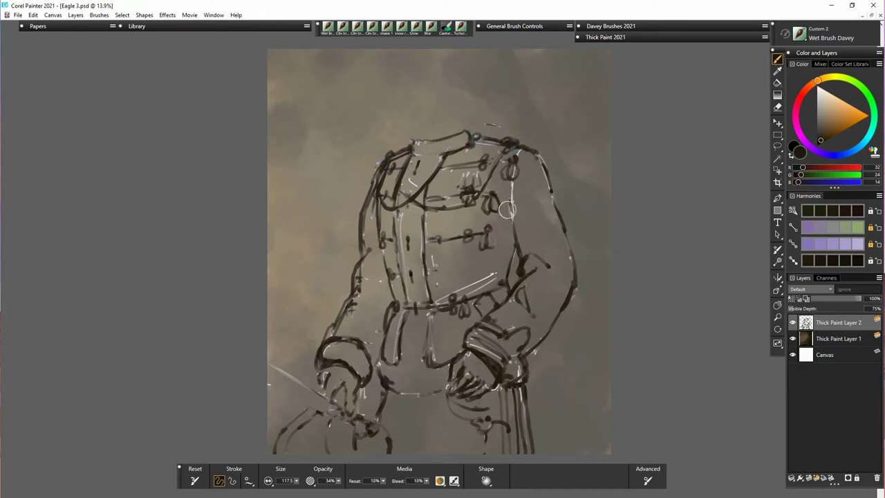
{"action": "left_click_drag", "start_coordinate": [475, 193], "coordinate": [503, 148]}
{"action": "mouse_move", "coordinate": [430, 271]}
{"action": "left_mouse_down"}
{"action": "mouse_move", "coordinate": [462, 268]}
{"action": "mouse_move", "coordinate": [452, 275]}
{"action": "mouse_move", "coordinate": [468, 263]}
{"action": "mouse_move", "coordinate": [476, 273]}
{"action": "mouse_move", "coordinate": [450, 266]}
{"action": "mouse_move", "coordinate": [456, 275]}
{"action": "left_mouse_up"}
Transform the figure sketch layer, accepting its conversion to a default layer, and narrow it slightly from the near-arm side
{"action": "left_click", "coordinate": [778, 123]}
{"action": "left_click", "coordinate": [240, 480]}
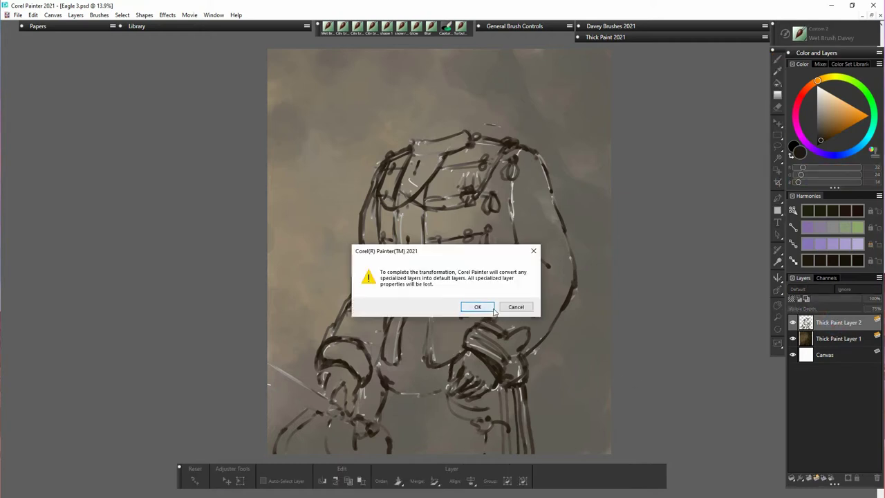
{"action": "left_click", "coordinate": [492, 311]}
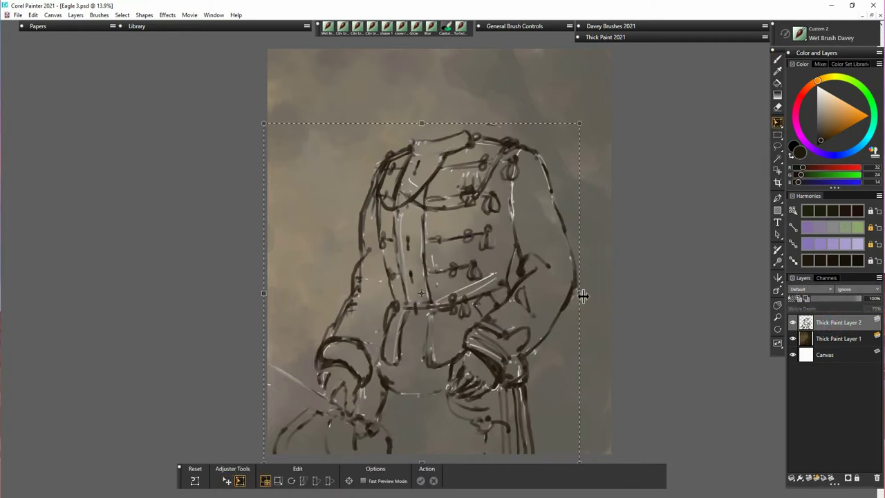
{"action": "left_click_drag", "start_coordinate": [583, 296], "coordinate": [569, 295]}
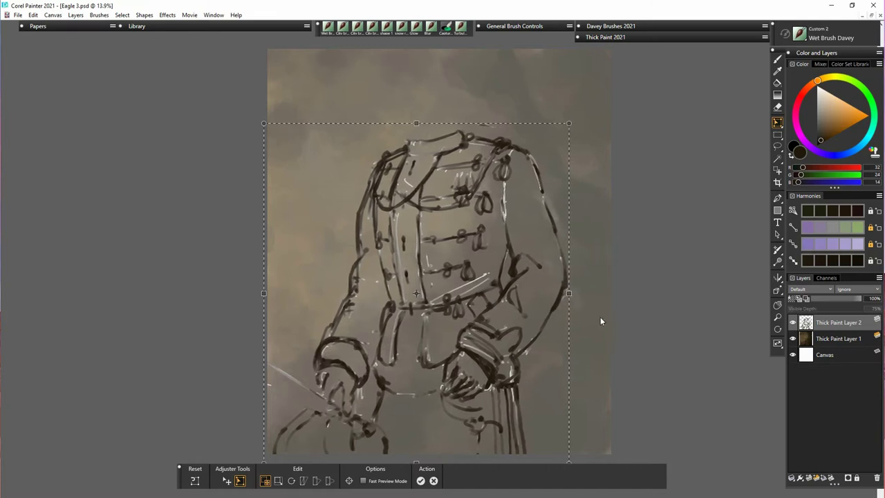
{"action": "key", "text": "Return"}
Return to the brush and strengthen the near sleeve's lower edge and the cuff outline at the wrist
{"action": "key", "text": "b"}
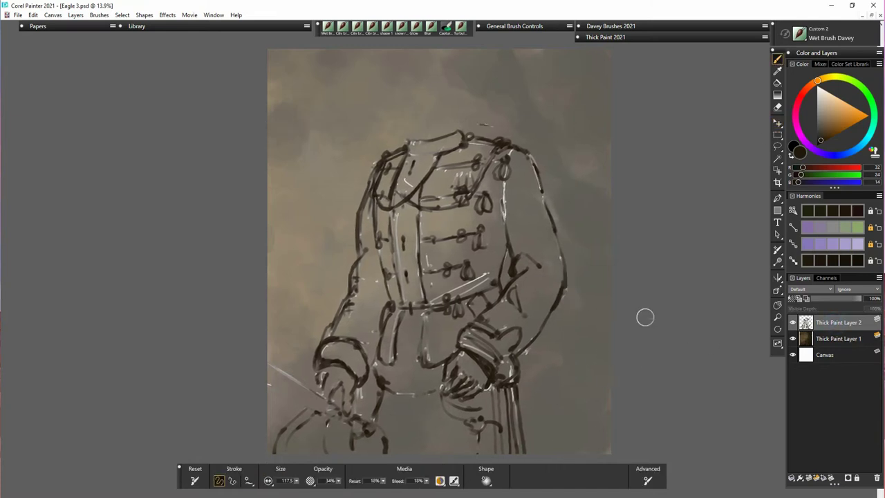
{"action": "left_click_drag", "start_coordinate": [520, 360], "coordinate": [536, 348]}
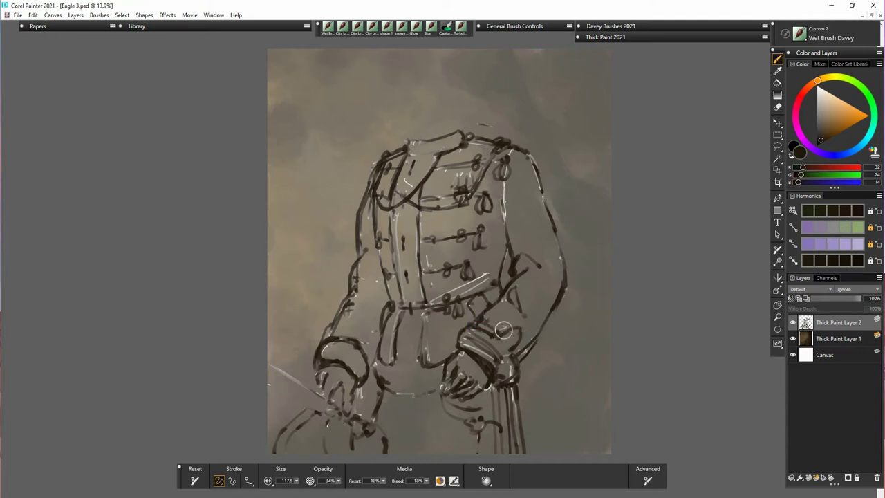
{"action": "left_click_drag", "start_coordinate": [472, 326], "coordinate": [458, 345]}
Thin the sleeve outlines with the eraser, then redraw and clean up the jacket flaps with squared lower corners
{"action": "key", "text": "n"}
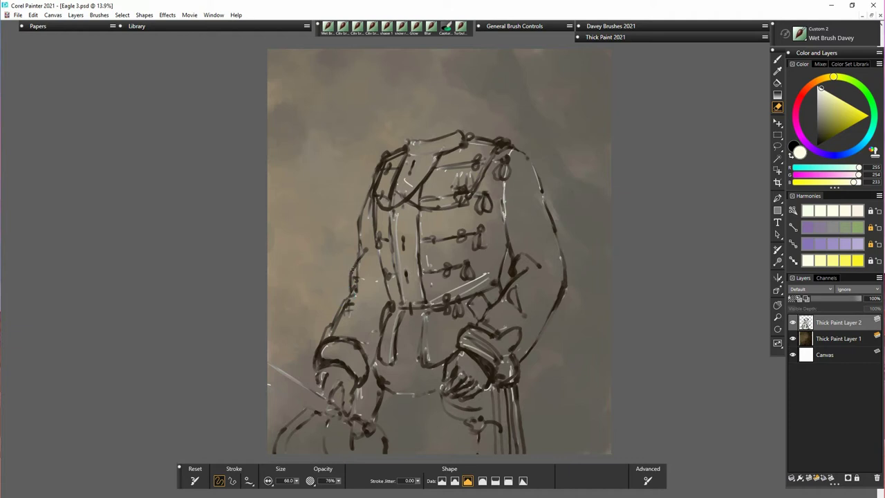
{"action": "key", "text": "b"}
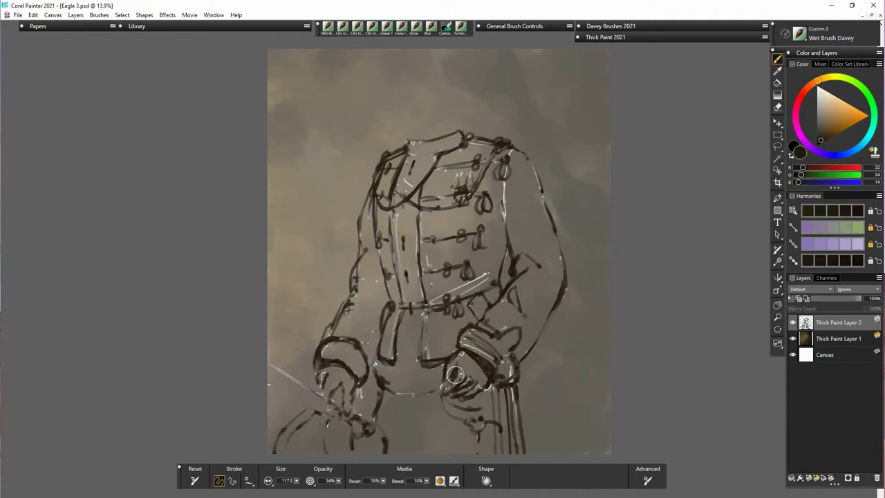
{"action": "left_click_drag", "start_coordinate": [421, 316], "coordinate": [422, 360]}
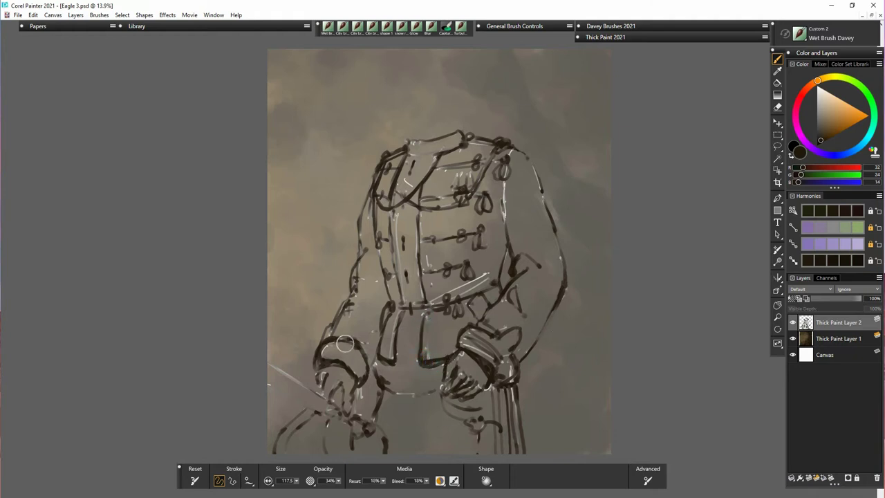
{"action": "key", "text": "e"}
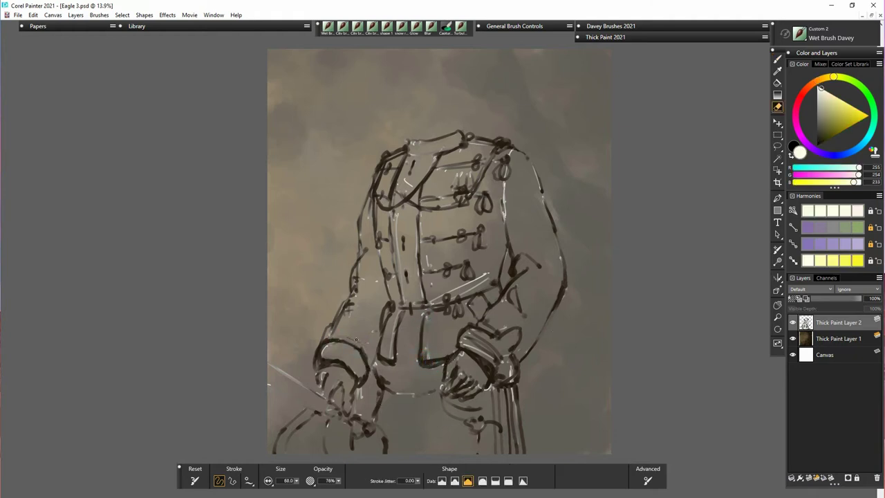
{"action": "left_click_drag", "start_coordinate": [423, 368], "coordinate": [441, 365]}
{"action": "key", "text": "b"}
Create a new layer above the sketch and draw the throat, collar edge and curved back of the head
{"action": "key", "text": "ctrl+shift+n"}
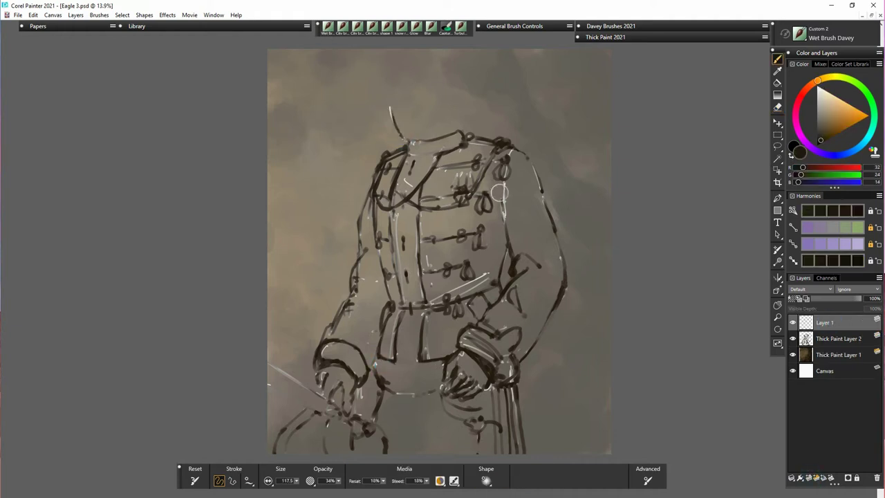
{"action": "left_click_drag", "start_coordinate": [406, 143], "coordinate": [464, 129]}
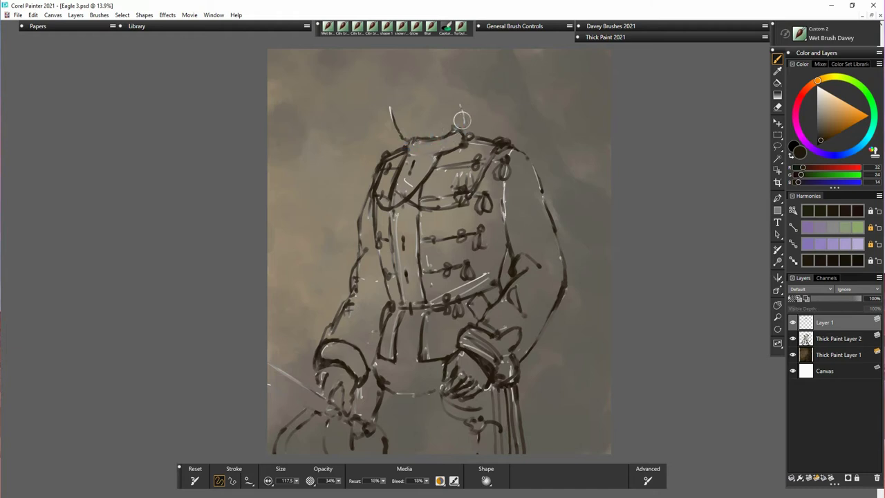
{"action": "left_click_drag", "start_coordinate": [449, 91], "coordinate": [438, 76]}
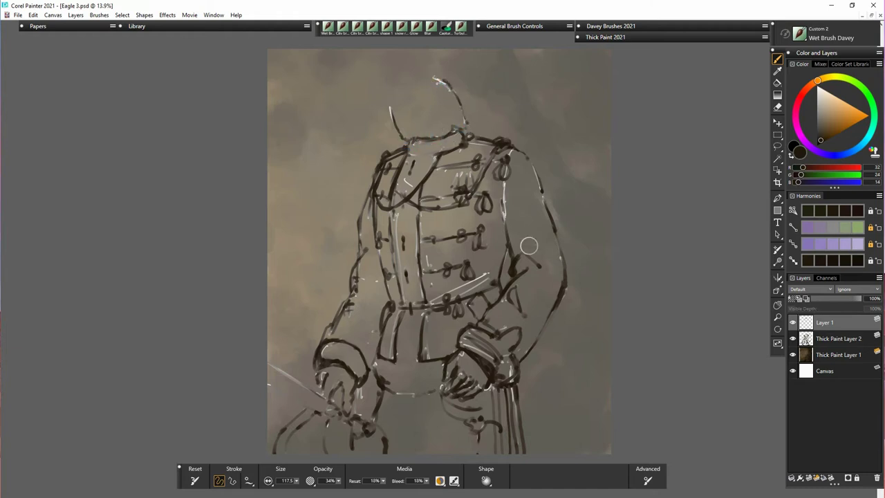
{"action": "left_click_drag", "start_coordinate": [388, 111], "coordinate": [400, 138]}
Draw the eagle's round dark eye with its brow line, the hooked beak and the mouth line
{"action": "left_click", "coordinate": [387, 105]}
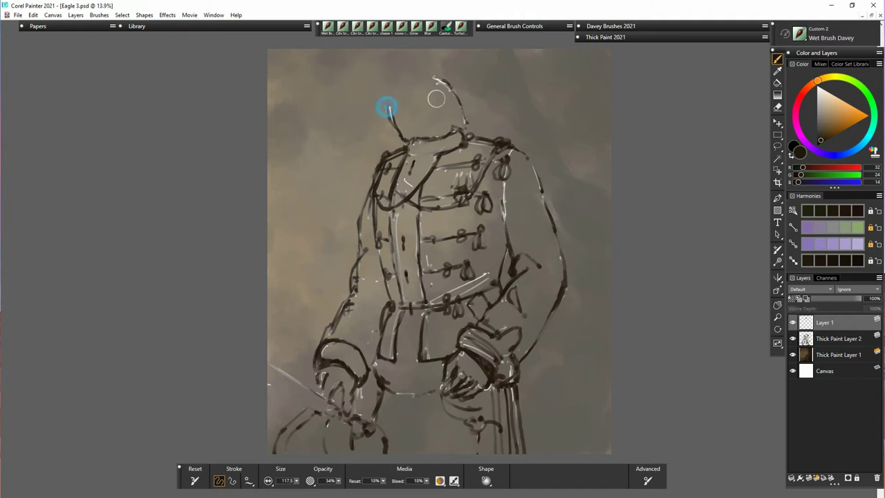
{"action": "left_click", "coordinate": [419, 93]}
{"action": "left_click", "coordinate": [405, 87]}
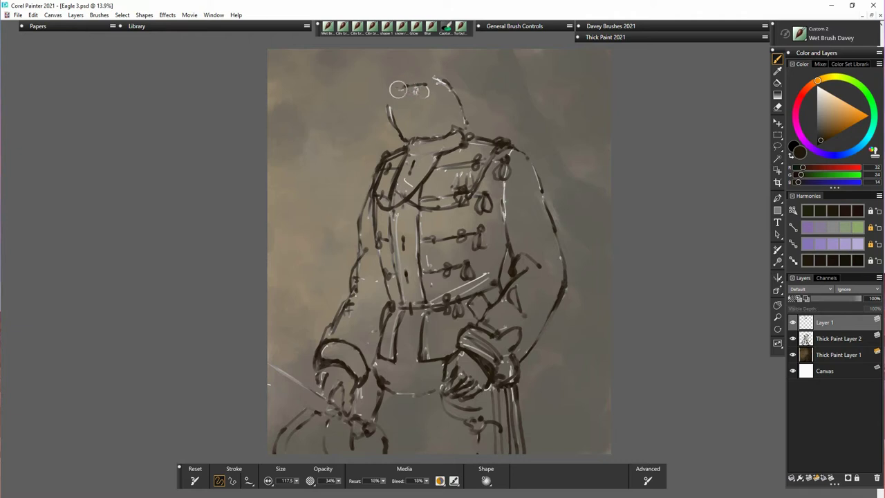
{"action": "left_click_drag", "start_coordinate": [380, 110], "coordinate": [389, 107]}
{"action": "left_click", "coordinate": [420, 89]}
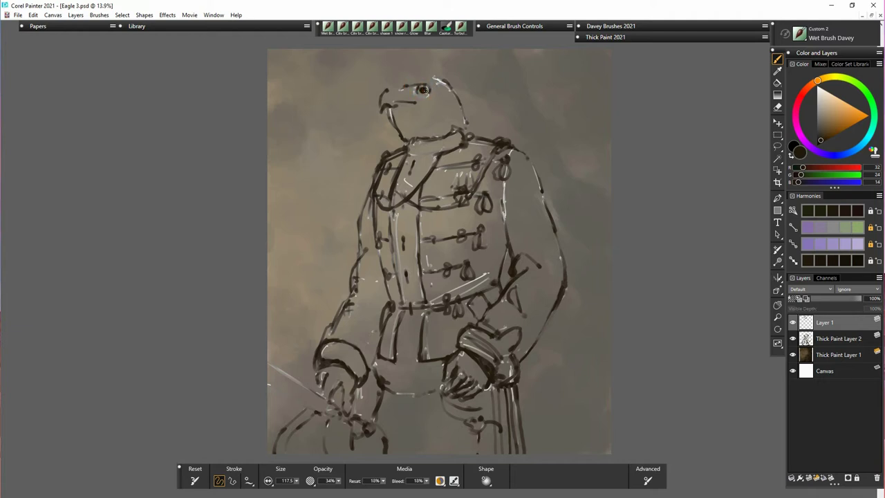
{"action": "left_click_drag", "start_coordinate": [388, 89], "coordinate": [383, 117]}
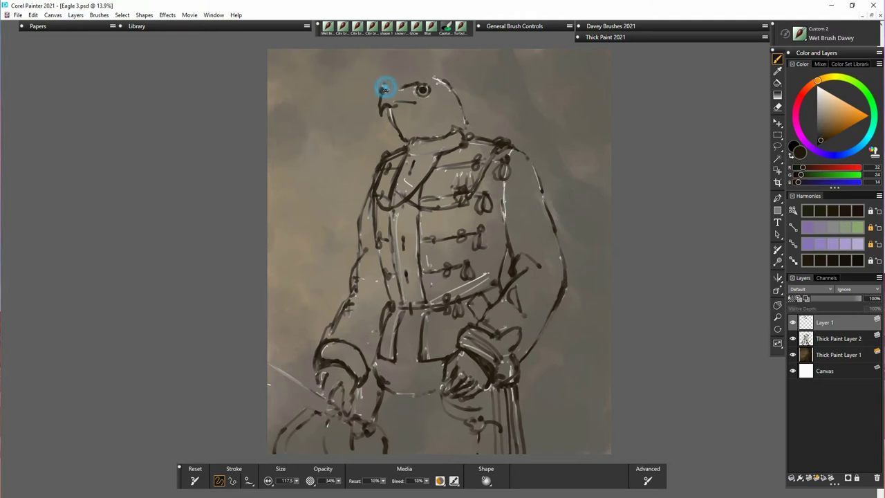
Draw the crown of the eagle's head, the nostril, the lower eye line and the feathered nape meeting the collar
{"action": "mouse_move", "coordinate": [384, 88]}
{"action": "left_mouse_down"}
{"action": "mouse_move", "coordinate": [438, 73]}
{"action": "mouse_move", "coordinate": [459, 95]}
{"action": "mouse_move", "coordinate": [425, 97]}
{"action": "mouse_move", "coordinate": [435, 93]}
{"action": "left_mouse_up"}
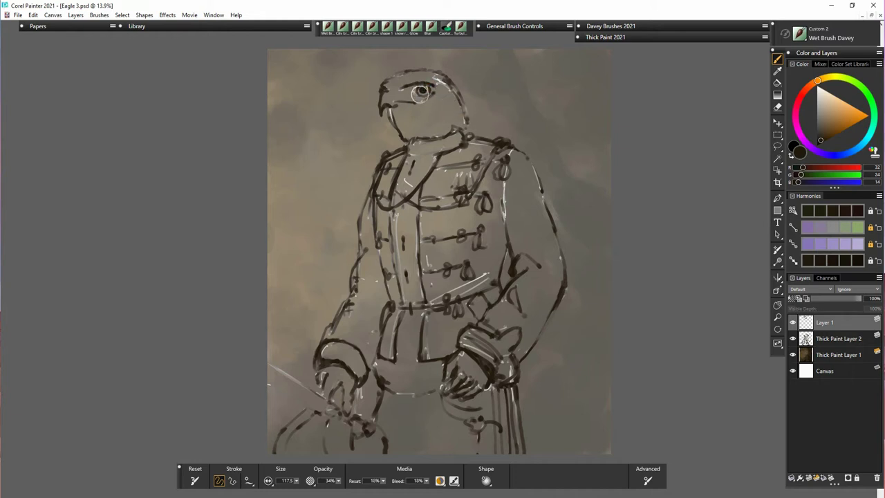
{"action": "left_click", "coordinate": [399, 104]}
{"action": "left_click", "coordinate": [395, 98]}
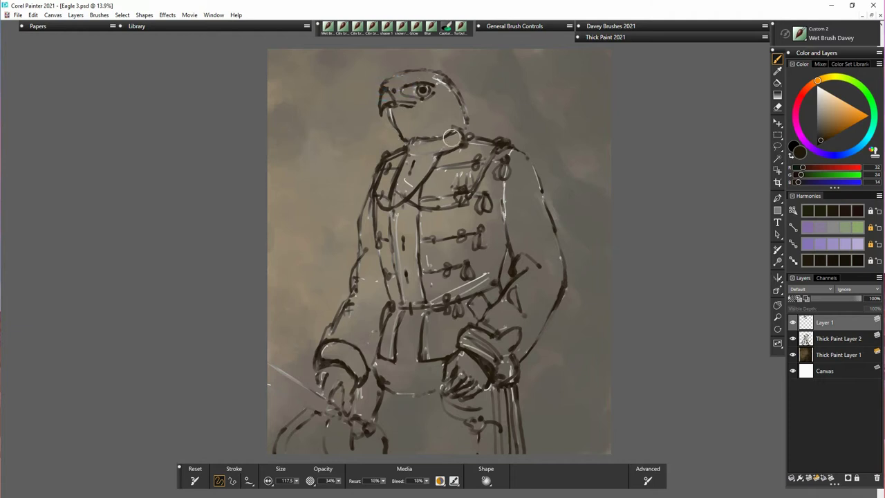
{"action": "left_click_drag", "start_coordinate": [438, 142], "coordinate": [466, 117]}
Transform the head on Layer 1, stretching it slightly taller and adjusting its width above the collar
{"action": "left_click", "coordinate": [777, 121]}
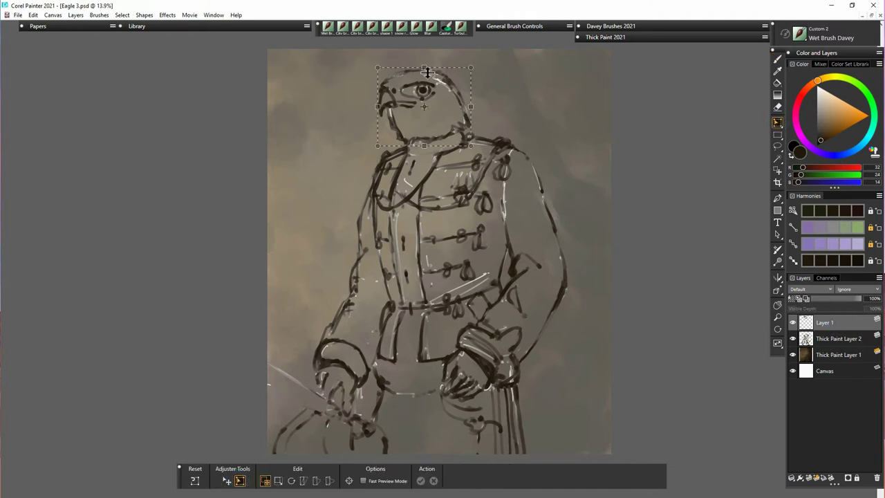
{"action": "left_click", "coordinate": [423, 73]}
{"action": "left_click_drag", "start_coordinate": [380, 107], "coordinate": [374, 107]}
{"action": "left_click_drag", "start_coordinate": [471, 106], "coordinate": [475, 105]}
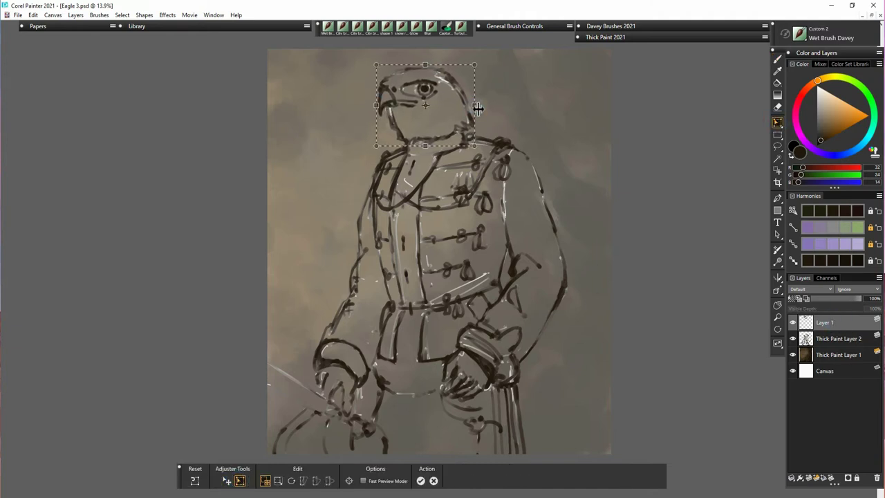
{"action": "left_click_drag", "start_coordinate": [424, 66], "coordinate": [425, 64]}
{"action": "left_click_drag", "start_coordinate": [377, 107], "coordinate": [385, 109]}
{"action": "key", "text": "Return"}
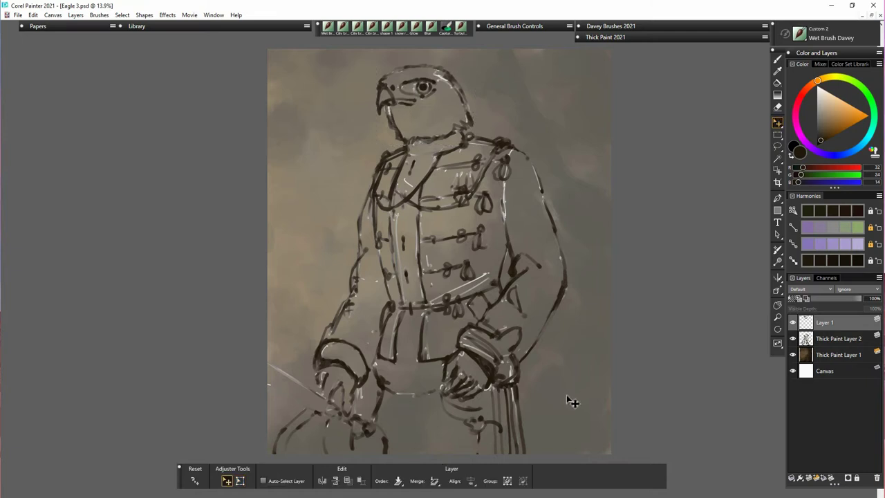
Lasso the eagle's eye, place it on its own layer and shift it slightly towards the beak
{"action": "key", "text": "l"}
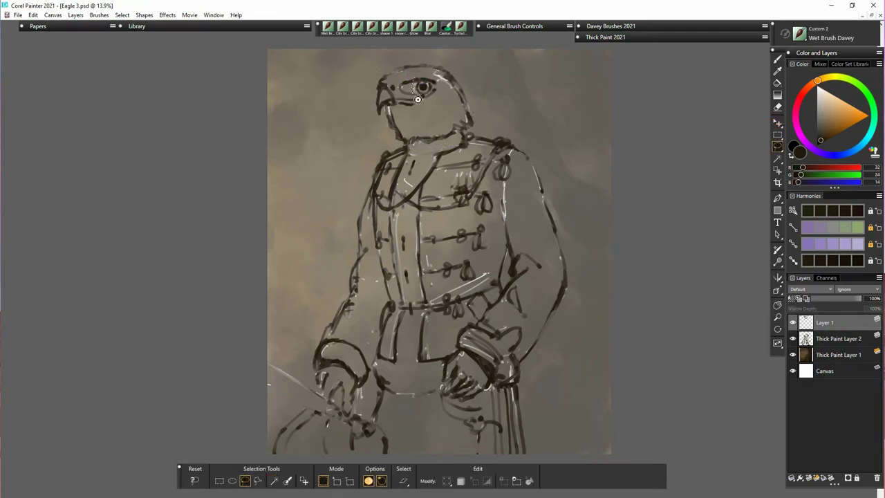
{"action": "right_click", "coordinate": [420, 83]}
{"action": "left_click", "coordinate": [356, 173]}
{"action": "key", "text": "f"}
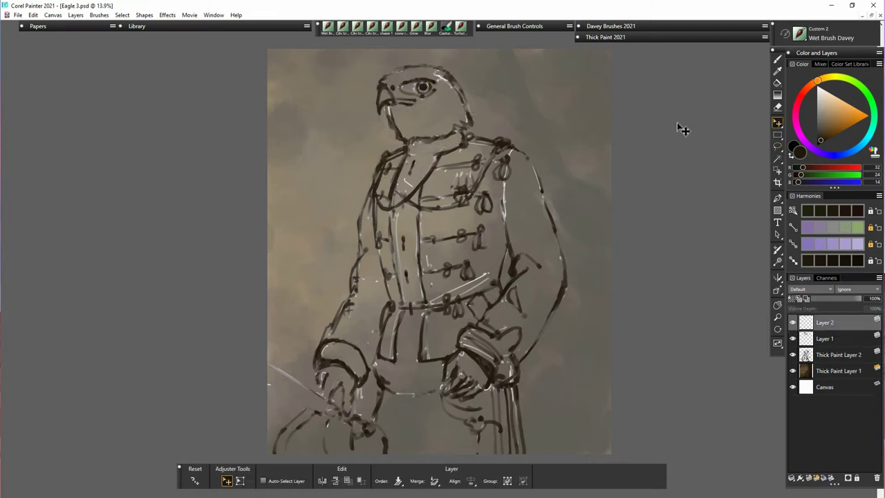
{"action": "left_click_drag", "start_coordinate": [425, 90], "coordinate": [424, 91]}
Nudge the body sketch on Thick Paint Layer 2 slightly down, and merge the eye layer back into the head layer
{"action": "left_click", "coordinate": [826, 357]}
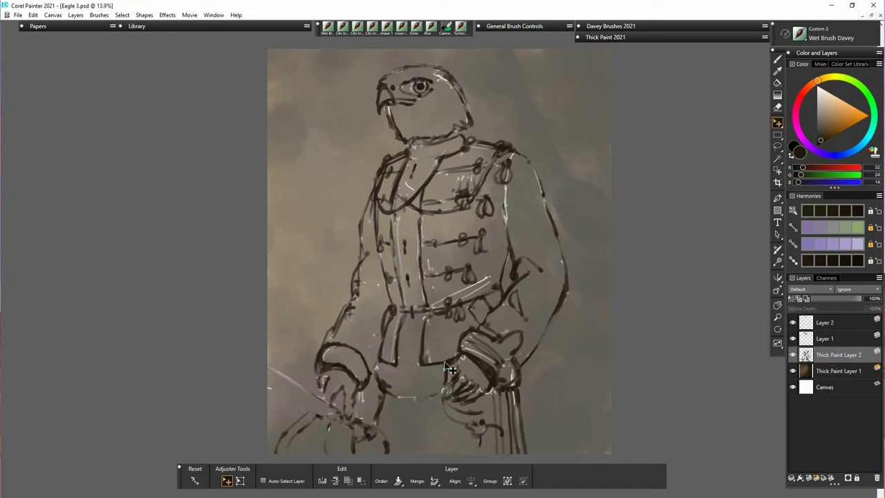
{"action": "left_click", "coordinate": [830, 323]}
{"action": "key", "text": "Delete"}
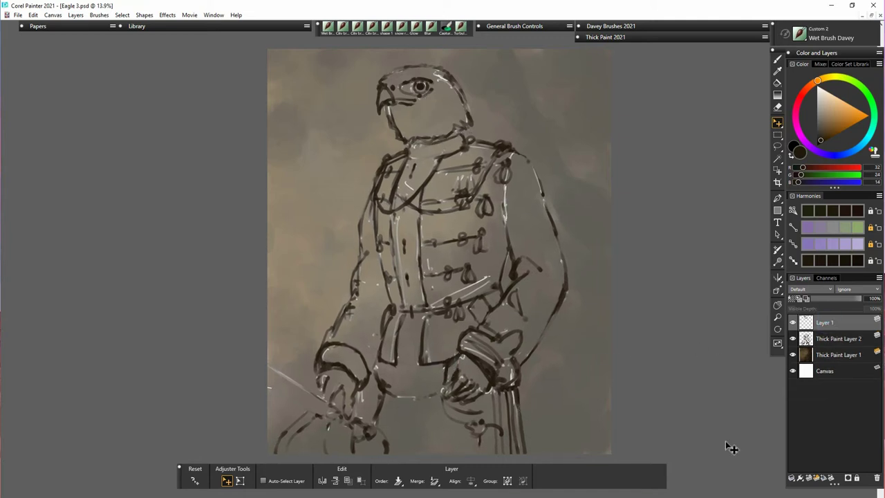
Thin the outlines of the head and throat with the eraser and refine the lines of the beak and nape
{"action": "key", "text": "n"}
{"action": "key", "text": "shift+s"}
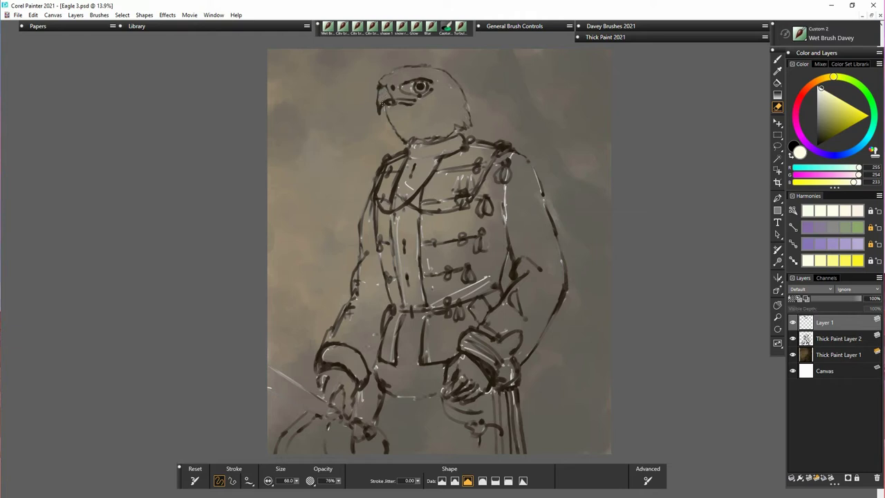
{"action": "mouse_move", "coordinate": [391, 88]}
{"action": "left_mouse_down"}
{"action": "mouse_move", "coordinate": [387, 98]}
{"action": "mouse_move", "coordinate": [399, 100]}
{"action": "left_mouse_up"}
{"action": "left_click_drag", "start_coordinate": [464, 129], "coordinate": [470, 131]}
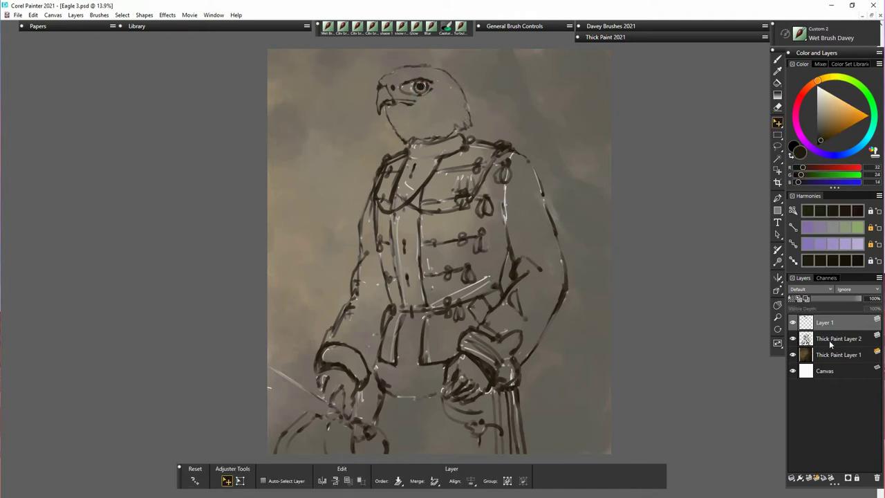
Distort the body sketch on Thick Paint Layer 2 so the shoulder behind the eagle's head moves slightly inward
{"action": "left_click", "coordinate": [830, 339]}
{"action": "left_click", "coordinate": [239, 479]}
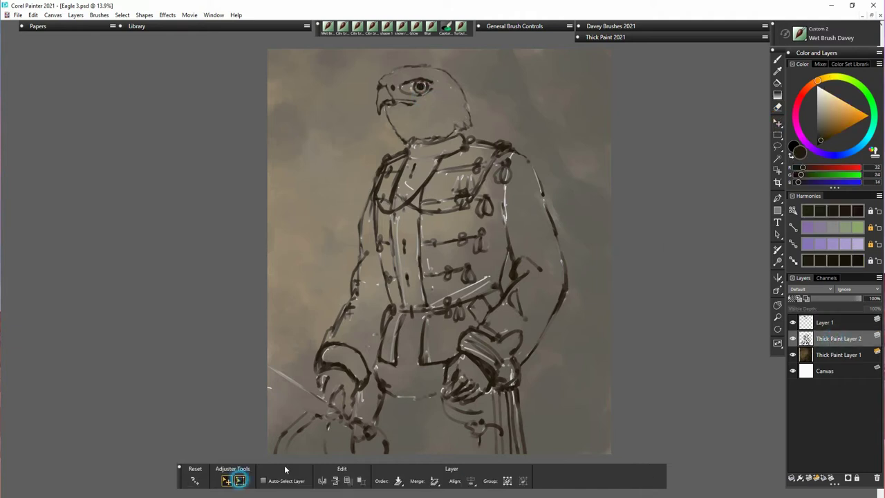
{"action": "left_click_drag", "start_coordinate": [571, 297], "coordinate": [565, 297]}
{"action": "left_click", "coordinate": [315, 480]}
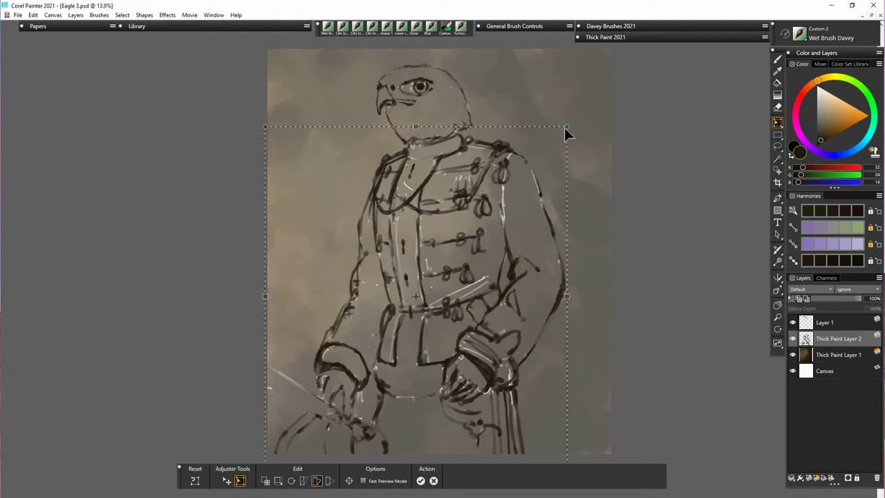
{"action": "key", "text": "Return"}
Lasso the eye on Layer 1, put it on a separate layer and scale it down slightly
{"action": "left_click", "coordinate": [834, 323]}
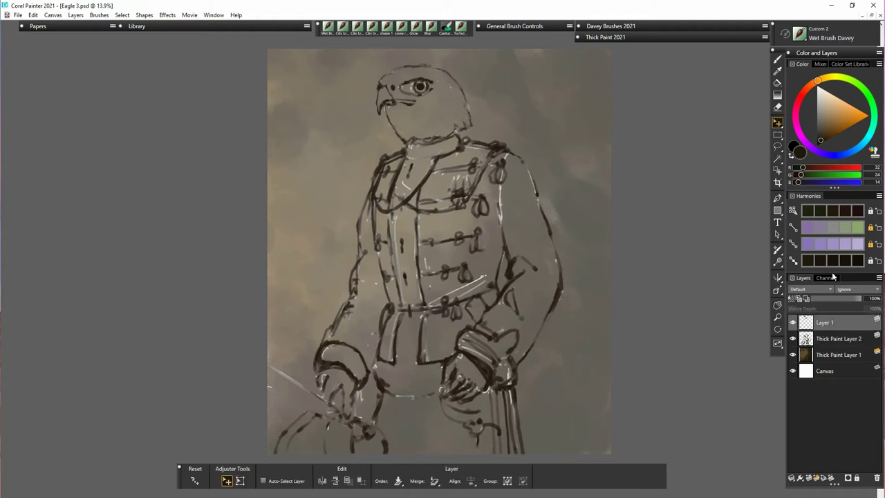
{"action": "left_click", "coordinate": [777, 147]}
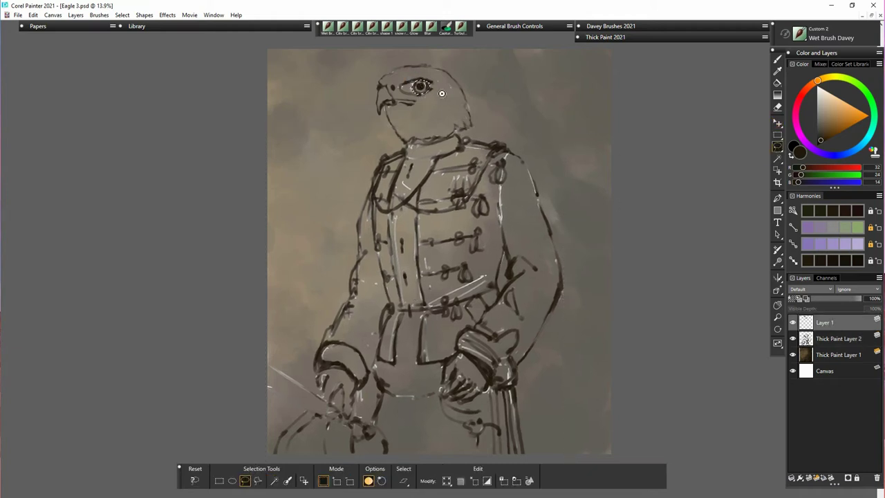
{"action": "right_click", "coordinate": [432, 82]}
{"action": "left_click", "coordinate": [365, 176]}
{"action": "key", "text": "f"}
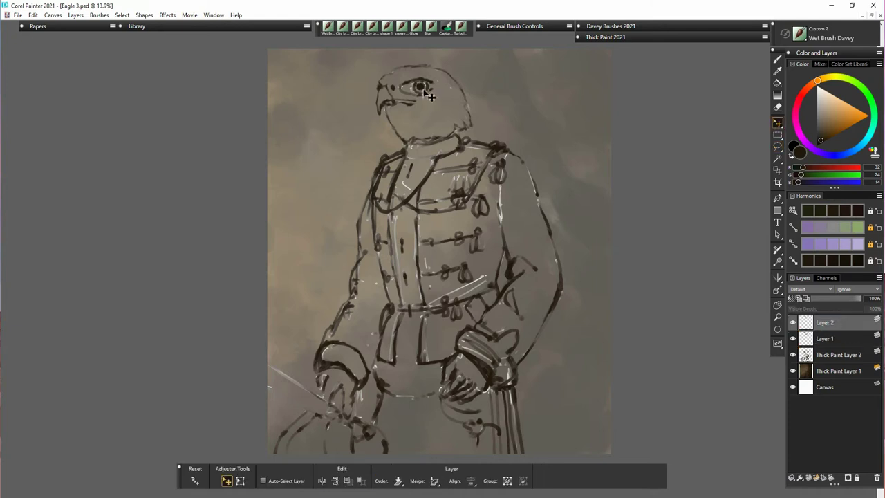
{"action": "left_click", "coordinate": [243, 479]}
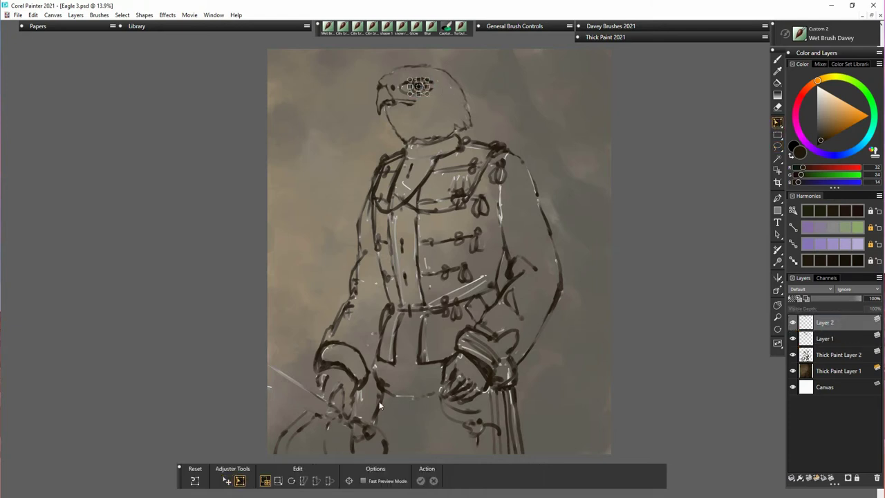
{"action": "left_click_drag", "start_coordinate": [432, 95], "coordinate": [428, 98]}
{"action": "key", "text": "Return"}
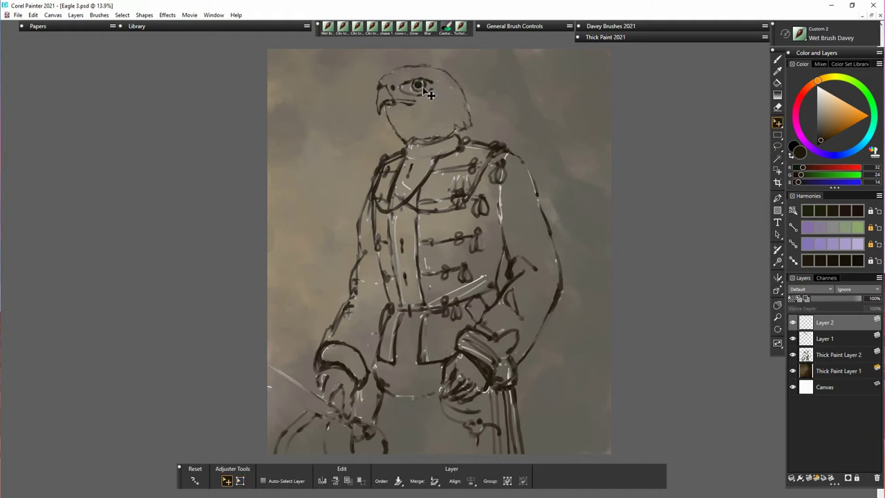
Merge the eye and head layers down into Thick Paint Layer 2, and set Thick Paint Layer 1's opacity to 100%
{"action": "key", "text": "Delete"}
{"action": "key", "text": "Delete"}
{"action": "left_click", "coordinate": [835, 338]}
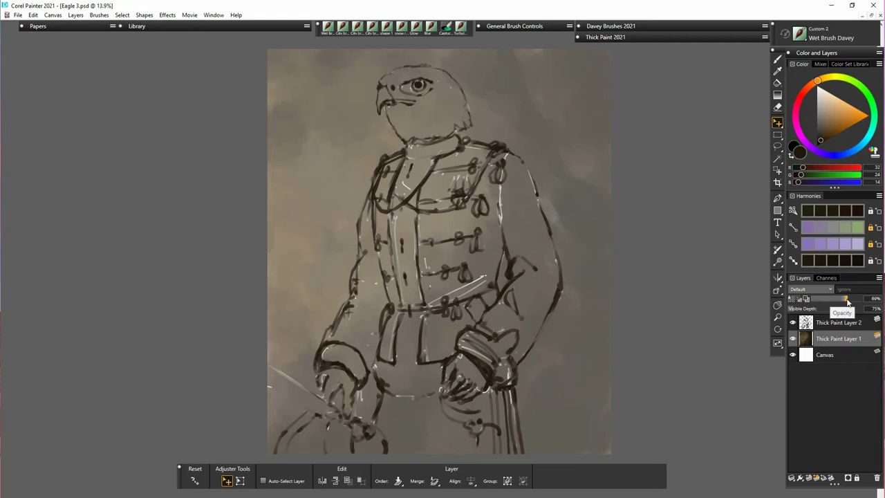
{"action": "left_click_drag", "start_coordinate": [847, 300], "coordinate": [853, 309]}
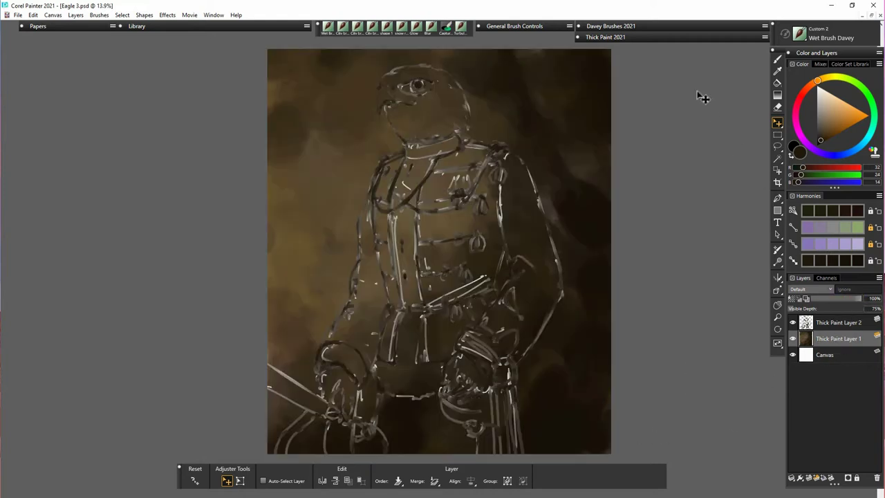
Paint background texture beside both sleeves with the Heavy Texture Knife at size 413.3, using browns sampled from the canvas
{"action": "left_click", "coordinate": [664, 38]}
{"action": "left_click", "coordinate": [645, 61]}
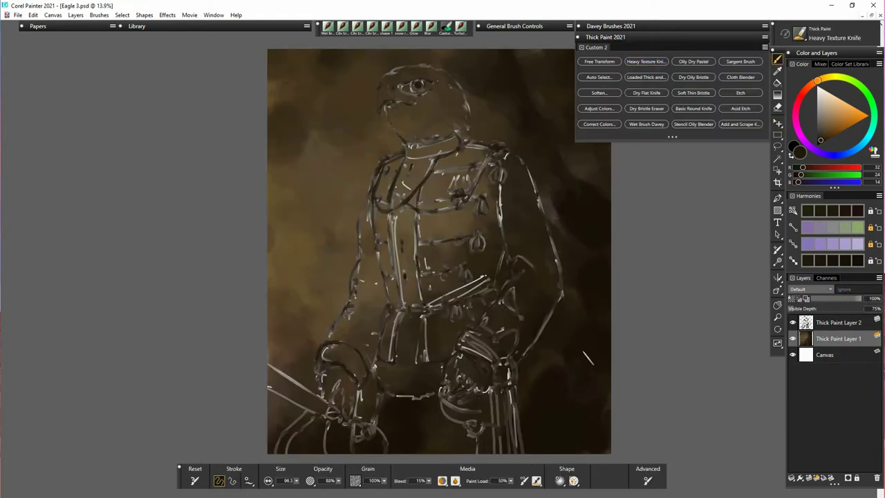
{"action": "left_click", "coordinate": [543, 372], "text": "alt"}
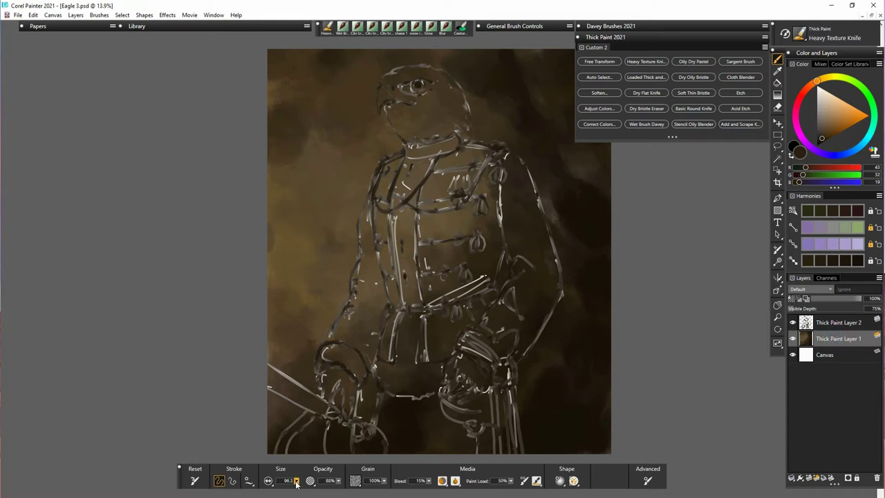
{"action": "mouse_move", "coordinate": [297, 481]}
{"action": "left_mouse_down"}
{"action": "mouse_move", "coordinate": [313, 484]}
{"action": "mouse_move", "coordinate": [291, 485]}
{"action": "left_mouse_up"}
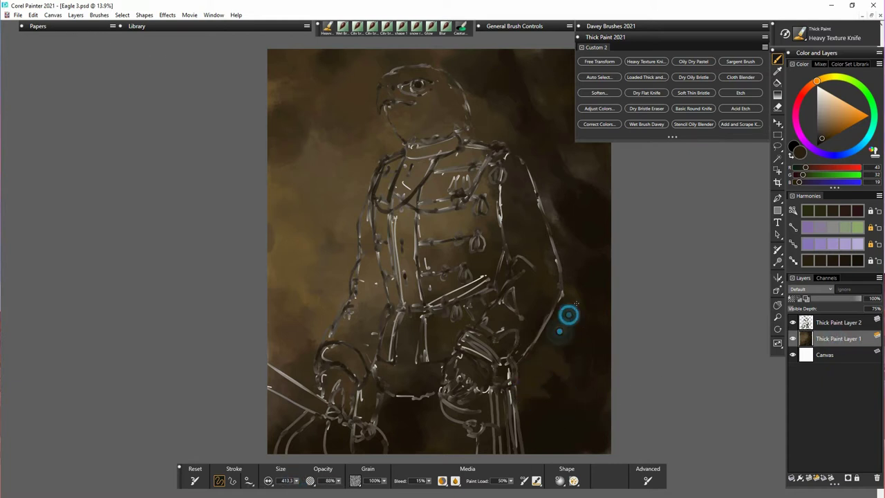
{"action": "left_click", "coordinate": [296, 319], "text": "alt"}
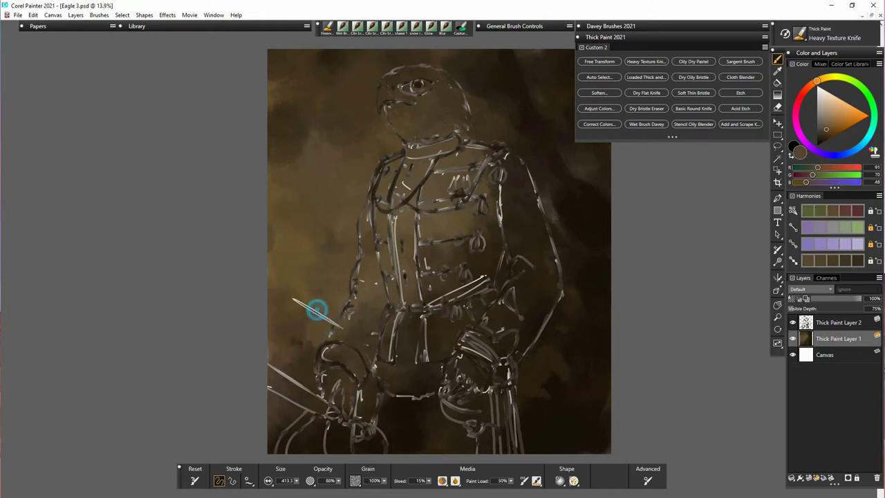
Switch to the Loaded Thick and Wet brush and paint sampled browns around the gloved hand and into the dark lower-right background
{"action": "left_click", "coordinate": [646, 76]}
{"action": "left_click", "coordinate": [297, 319], "text": "alt"}
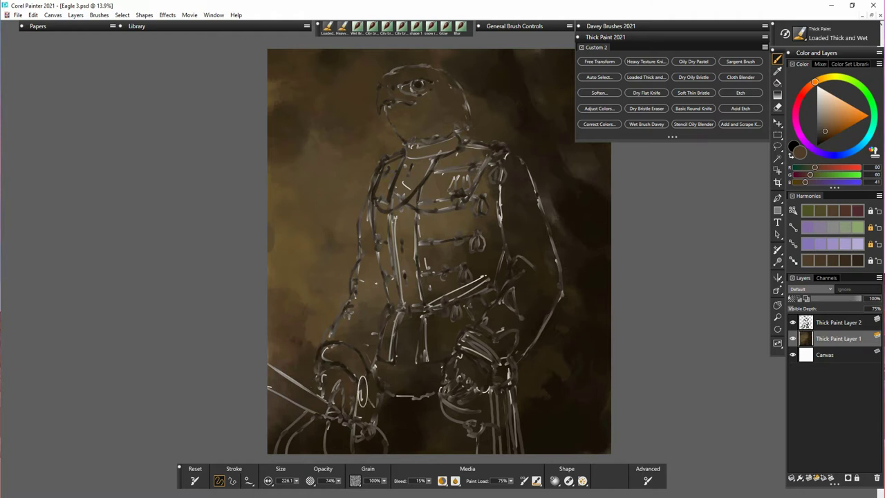
{"action": "left_click", "coordinate": [548, 382], "text": "alt"}
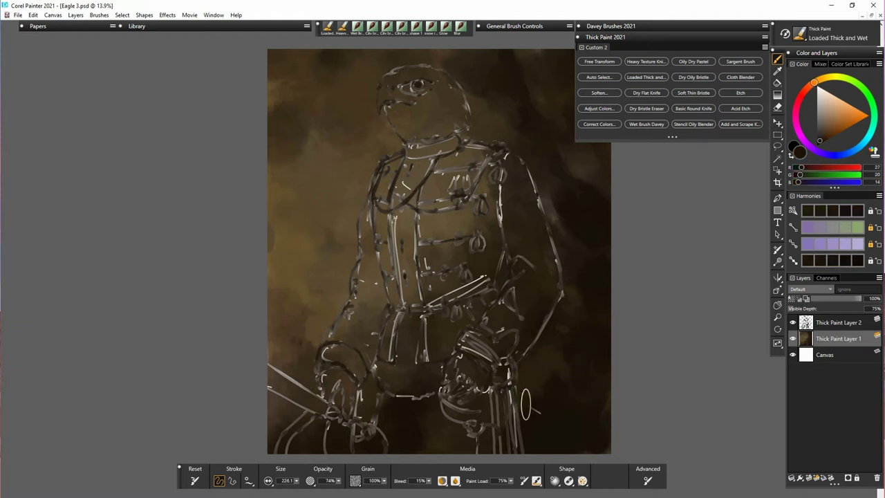
{"action": "left_click", "coordinate": [547, 336], "text": "alt"}
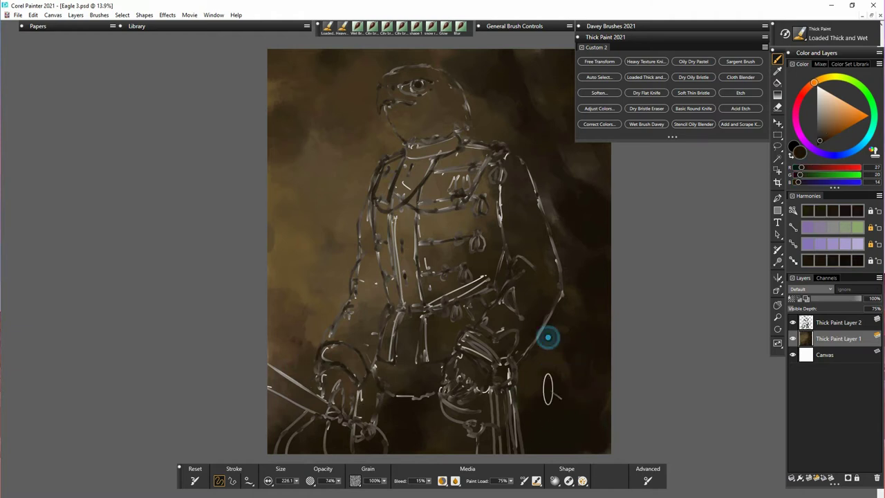
{"action": "left_click", "coordinate": [589, 373], "text": "alt"}
{"action": "left_click", "coordinate": [578, 425], "text": "alt"}
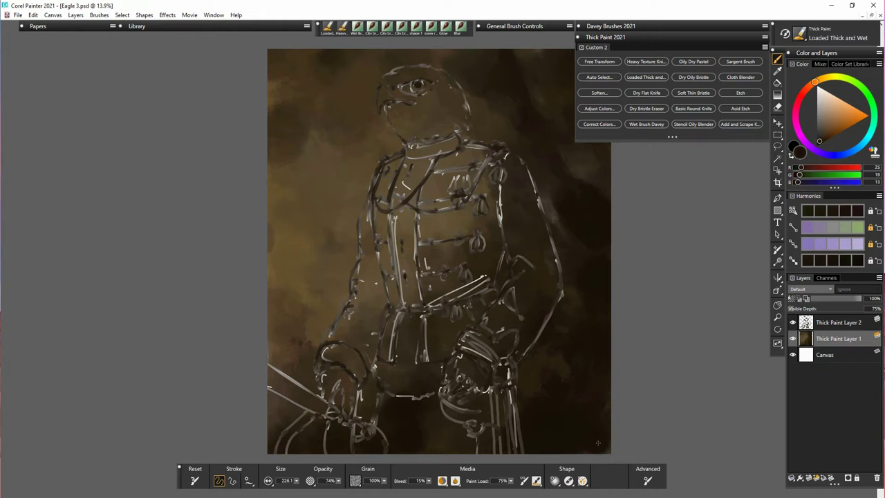
Blend sampled browns into the left background, from above the sword up along the sleeve to the shoulder
{"action": "left_click", "coordinate": [279, 353], "text": "alt"}
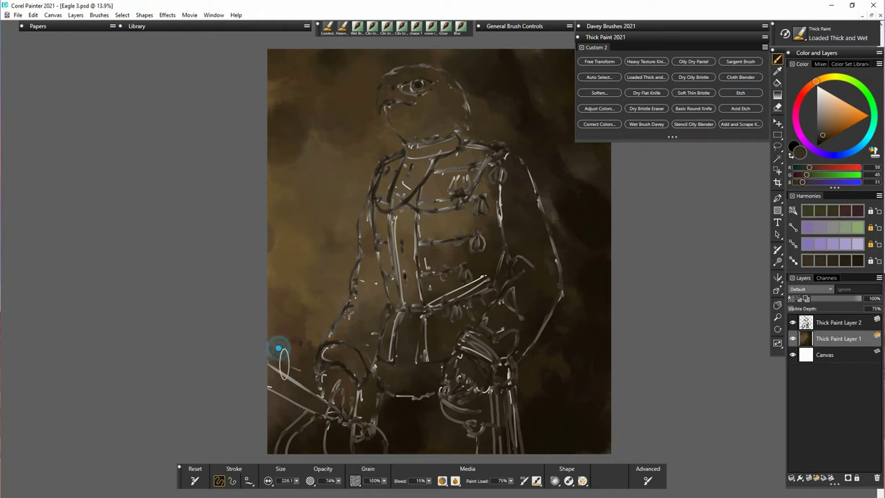
{"action": "left_click", "coordinate": [294, 344], "text": "alt"}
{"action": "left_click", "coordinate": [319, 291], "text": "alt"}
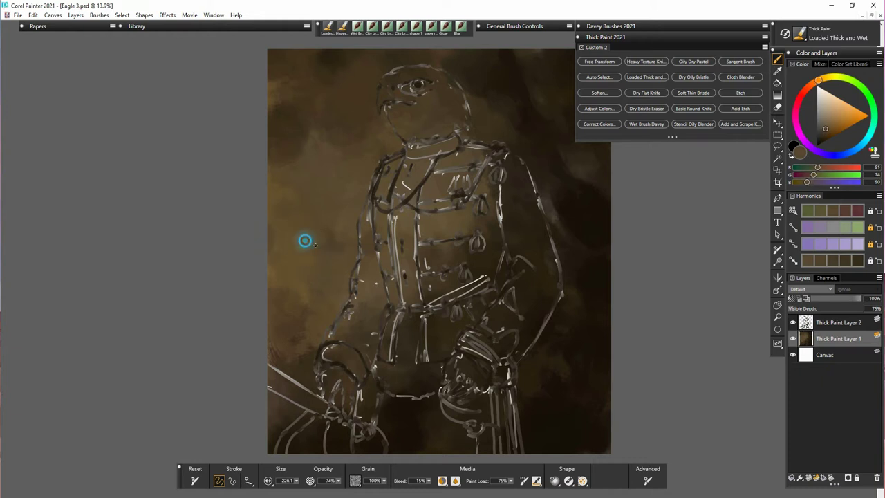
{"action": "left_click_drag", "start_coordinate": [315, 245], "coordinate": [268, 297]}
{"action": "left_click", "coordinate": [282, 274], "text": "alt"}
{"action": "left_click", "coordinate": [336, 198], "text": "alt"}
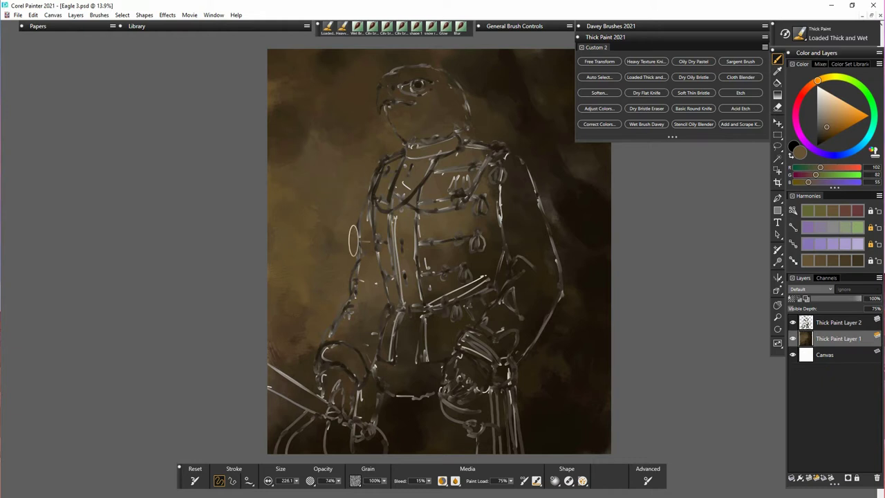
{"action": "left_click", "coordinate": [339, 180], "text": "alt"}
{"action": "left_click", "coordinate": [364, 145], "text": "alt"}
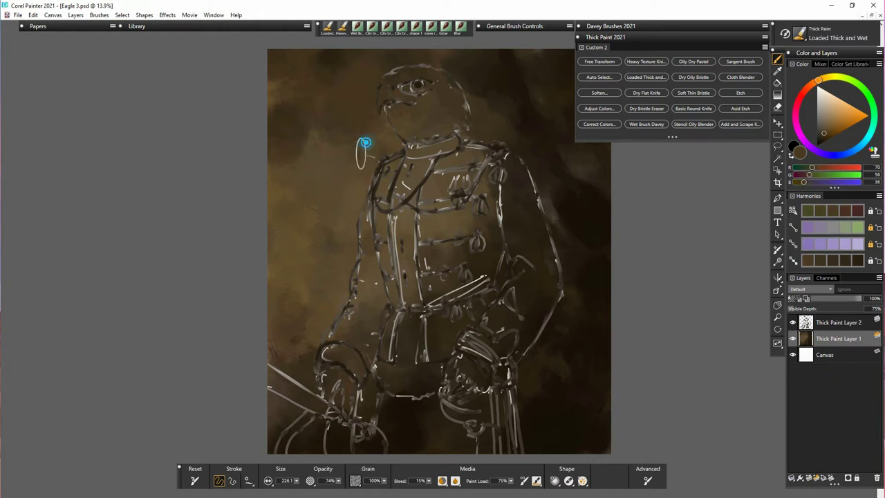
Work sampled light and dark browns into the upper-left background beside the eagle's head
{"action": "left_click", "coordinate": [278, 154], "text": "alt"}
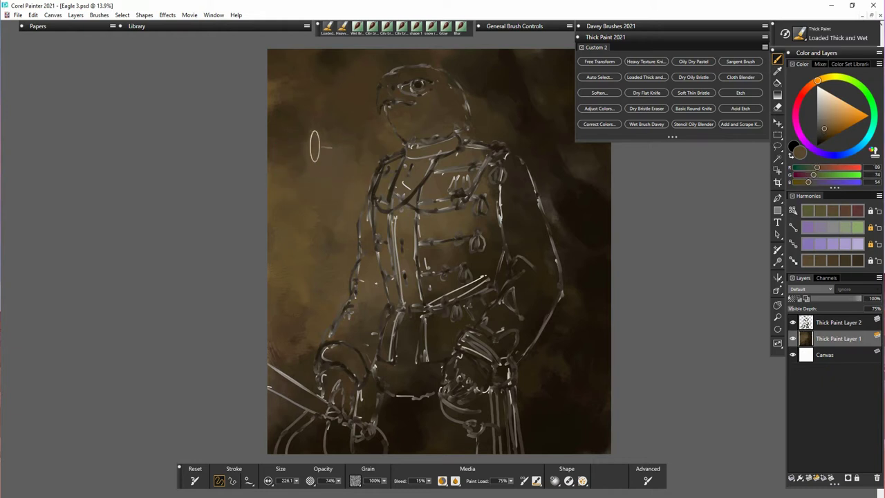
{"action": "left_click", "coordinate": [298, 133], "text": "alt"}
{"action": "left_click", "coordinate": [338, 96], "text": "alt"}
{"action": "left_click", "coordinate": [324, 72], "text": "alt"}
{"action": "left_click", "coordinate": [332, 71], "text": "alt"}
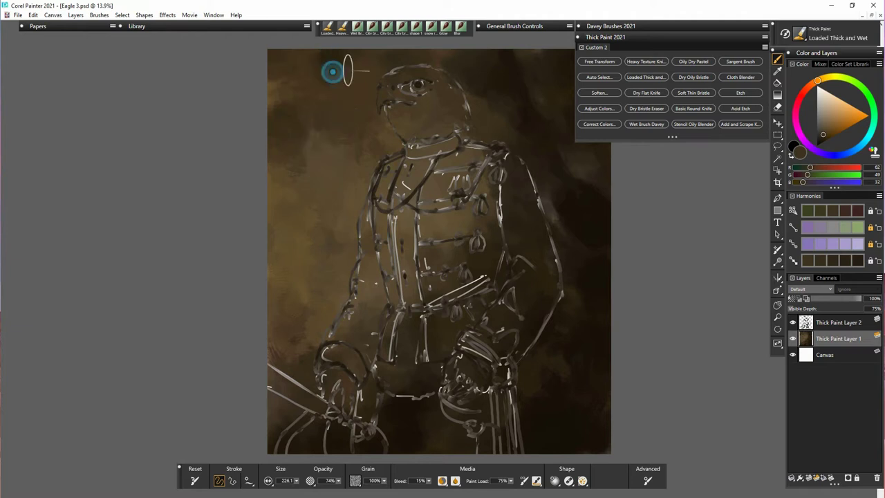
{"action": "left_click", "coordinate": [329, 62], "text": "alt"}
{"action": "left_click", "coordinate": [335, 57], "text": "alt"}
{"action": "left_click", "coordinate": [286, 120], "text": "alt"}
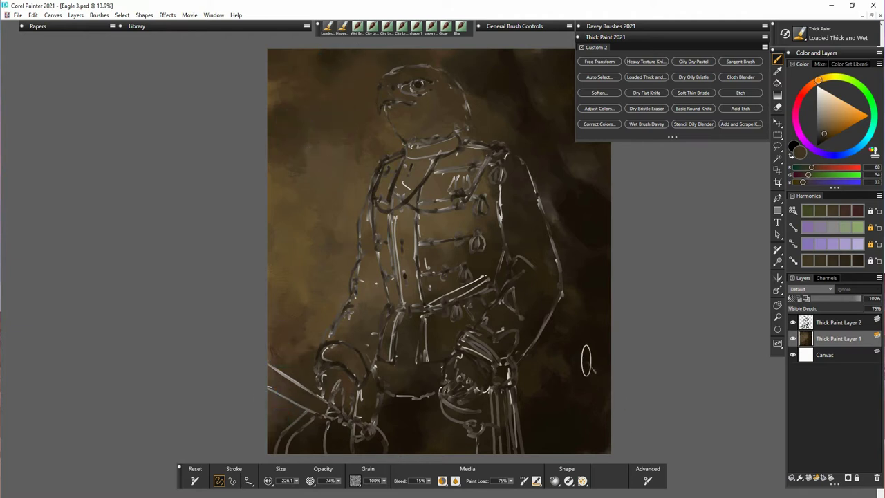
Blend sampled dark browns into the right background, along the bent sleeve, above the shoulder and behind the eagle's neck
{"action": "left_click", "coordinate": [567, 307], "text": "alt"}
{"action": "left_click", "coordinate": [565, 324], "text": "alt"}
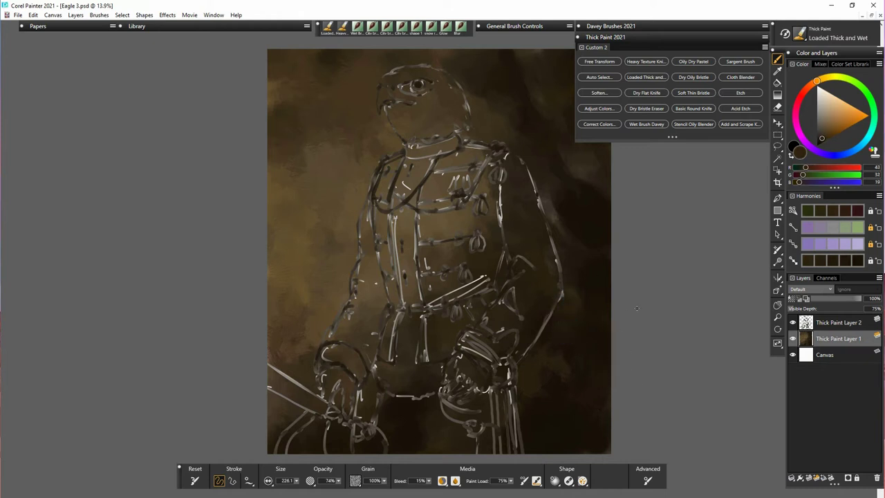
{"action": "left_click", "coordinate": [568, 164], "text": "alt"}
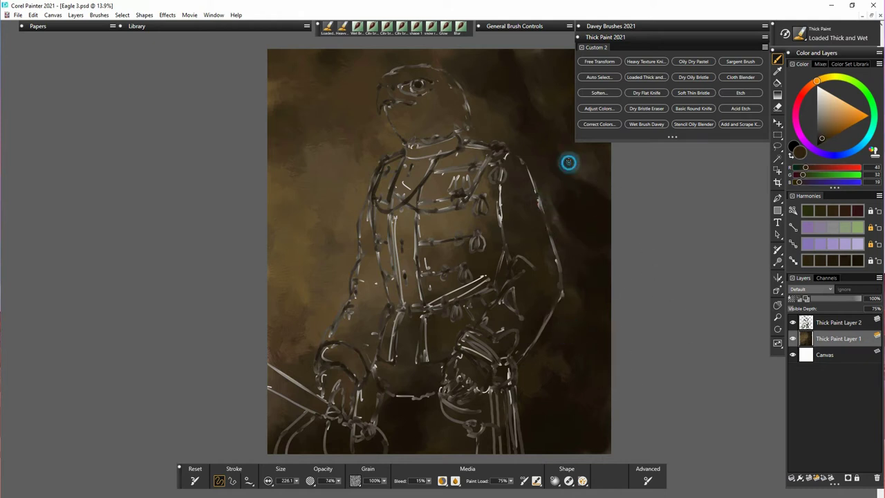
{"action": "left_click", "coordinate": [568, 203], "text": "alt"}
{"action": "left_click", "coordinate": [508, 89], "text": "alt"}
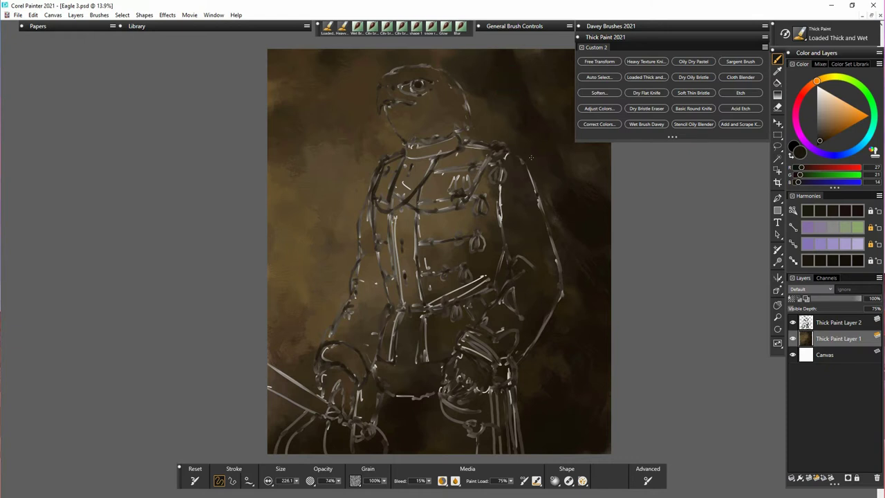
{"action": "left_click", "coordinate": [480, 114], "text": "alt"}
{"action": "left_click", "coordinate": [476, 134], "text": "alt"}
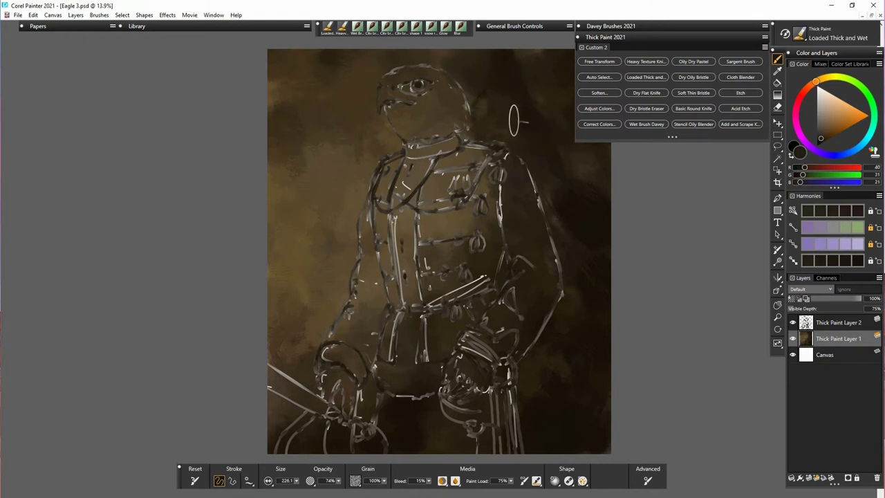
Paint sampled browns around the eagle's head and into the upper-left corner of the background
{"action": "mouse_move", "coordinate": [472, 96]}
{"action": "left_mouse_down"}
{"action": "mouse_move", "coordinate": [463, 75]}
{"action": "mouse_move", "coordinate": [480, 80]}
{"action": "mouse_move", "coordinate": [434, 98]}
{"action": "left_mouse_up"}
{"action": "left_click_drag", "start_coordinate": [274, 55], "coordinate": [296, 67]}
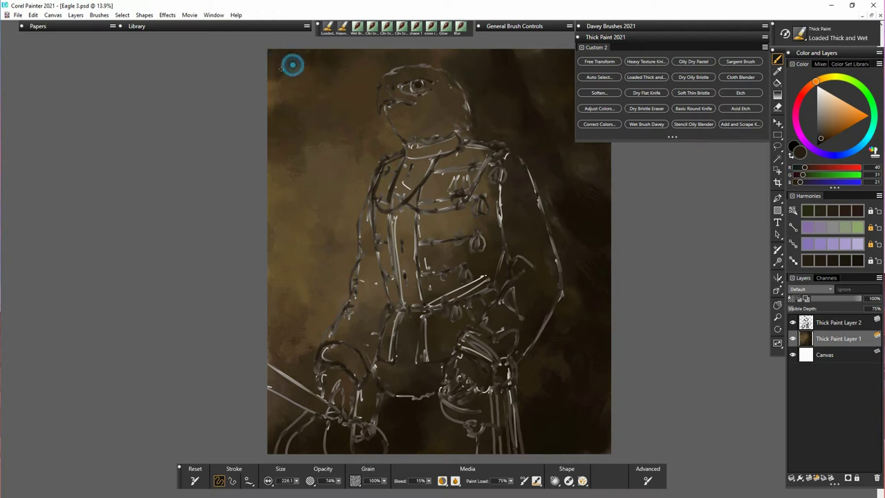
{"action": "left_click", "coordinate": [300, 75], "text": "alt"}
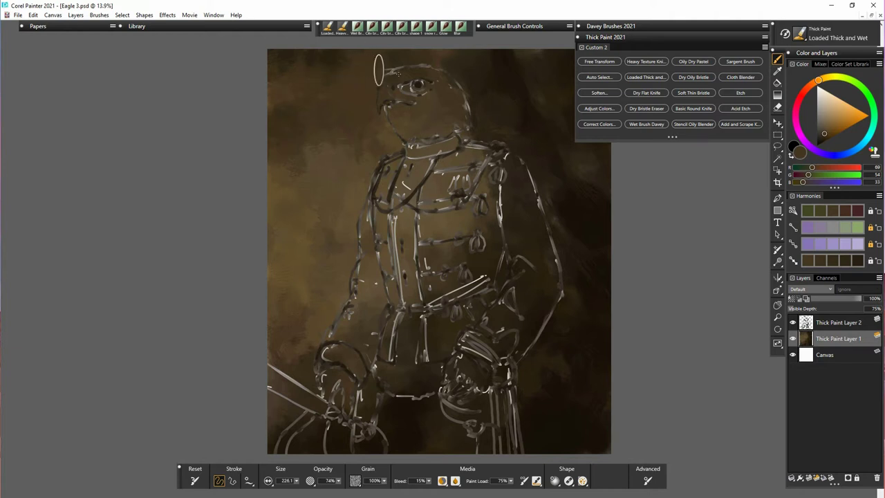
{"action": "left_click", "coordinate": [364, 88], "text": "alt"}
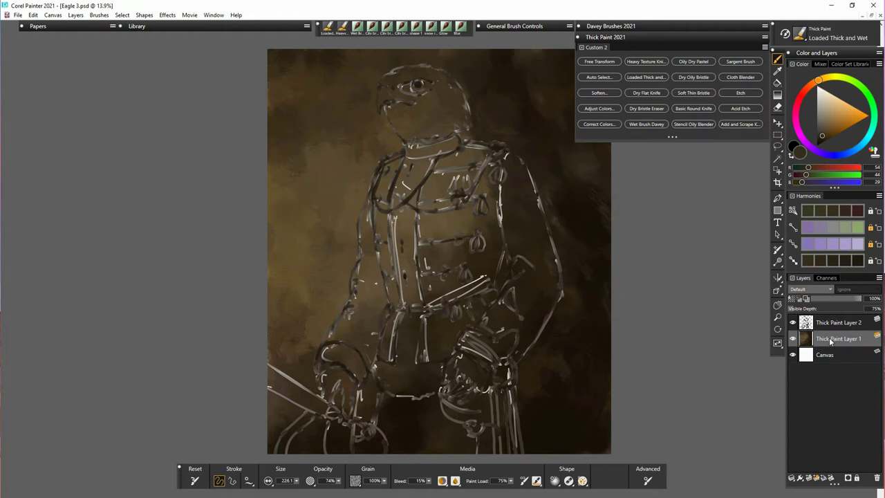
Add a thick paint layer above the background layer and block in the bent arm's sleeve with light warm cream tones
{"action": "left_click", "coordinate": [816, 478]}
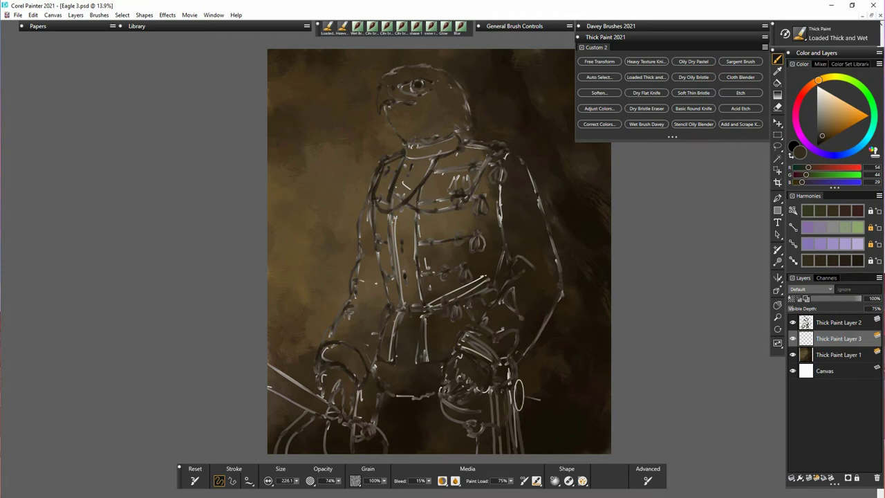
{"action": "left_click", "coordinate": [823, 103]}
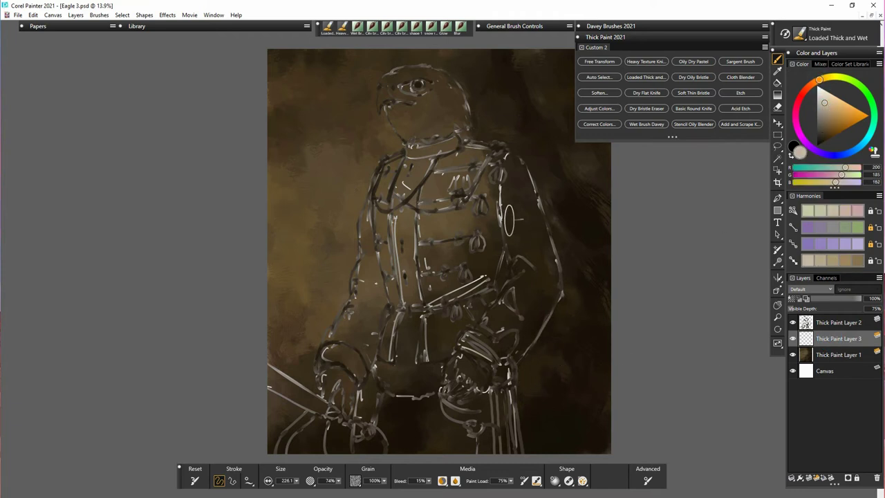
{"action": "mouse_move", "coordinate": [511, 235]}
{"action": "left_mouse_down"}
{"action": "mouse_move", "coordinate": [504, 197]}
{"action": "mouse_move", "coordinate": [533, 201]}
{"action": "mouse_move", "coordinate": [538, 216]}
{"action": "mouse_move", "coordinate": [516, 178]}
{"action": "left_mouse_up"}
{"action": "left_click", "coordinate": [821, 102]}
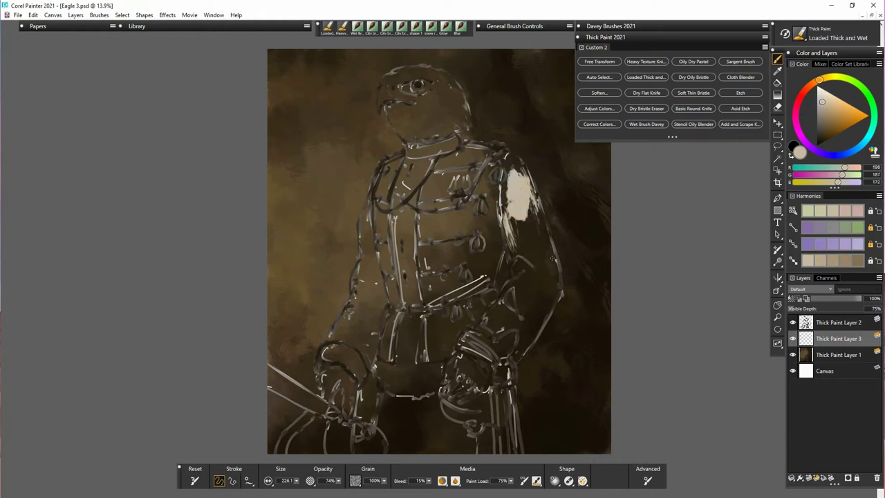
{"action": "mouse_move", "coordinate": [532, 215]}
{"action": "left_mouse_down"}
{"action": "mouse_move", "coordinate": [543, 248]}
{"action": "mouse_move", "coordinate": [519, 228]}
{"action": "mouse_move", "coordinate": [554, 275]}
{"action": "left_mouse_up"}
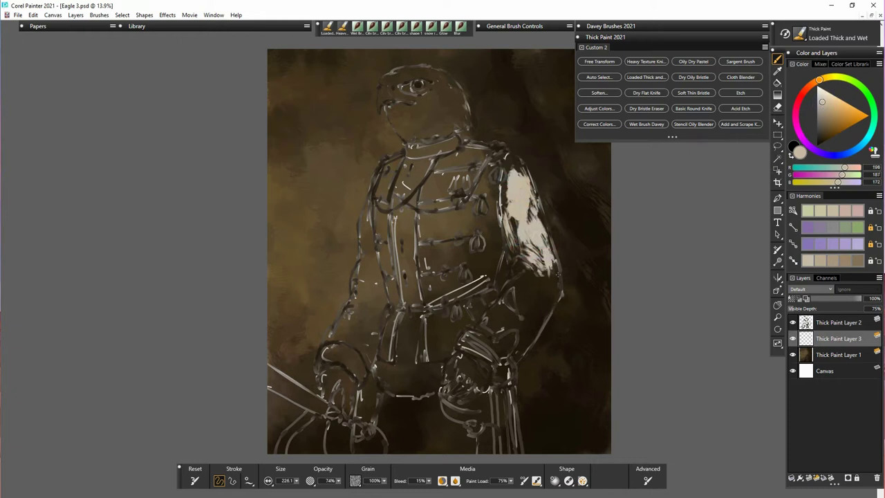
{"action": "mouse_move", "coordinate": [547, 322]}
{"action": "left_mouse_down"}
{"action": "mouse_move", "coordinate": [499, 308]}
{"action": "mouse_move", "coordinate": [530, 307]}
{"action": "mouse_move", "coordinate": [523, 315]}
{"action": "mouse_move", "coordinate": [521, 285]}
{"action": "mouse_move", "coordinate": [509, 287]}
{"action": "mouse_move", "coordinate": [529, 278]}
{"action": "left_mouse_up"}
Block in the jacket's braided front, lower flap and elbow in the same cream, switching to the Heavy Texture Knife
{"action": "mouse_move", "coordinate": [451, 248]}
{"action": "left_mouse_down"}
{"action": "mouse_move", "coordinate": [473, 261]}
{"action": "mouse_move", "coordinate": [434, 258]}
{"action": "mouse_move", "coordinate": [456, 242]}
{"action": "mouse_move", "coordinate": [435, 221]}
{"action": "mouse_move", "coordinate": [470, 221]}
{"action": "mouse_move", "coordinate": [515, 204]}
{"action": "left_mouse_up"}
{"action": "left_click", "coordinate": [644, 61]}
{"action": "left_click_drag", "start_coordinate": [436, 189], "coordinate": [458, 142]}
{"action": "mouse_move", "coordinate": [518, 318]}
{"action": "left_mouse_down"}
{"action": "mouse_move", "coordinate": [543, 277]}
{"action": "mouse_move", "coordinate": [539, 317]}
{"action": "mouse_move", "coordinate": [515, 166]}
{"action": "mouse_move", "coordinate": [484, 190]}
{"action": "mouse_move", "coordinate": [498, 184]}
{"action": "mouse_move", "coordinate": [475, 221]}
{"action": "mouse_move", "coordinate": [504, 228]}
{"action": "mouse_move", "coordinate": [491, 249]}
{"action": "mouse_move", "coordinate": [488, 220]}
{"action": "mouse_move", "coordinate": [470, 257]}
{"action": "mouse_move", "coordinate": [434, 250]}
{"action": "left_mouse_up"}
{"action": "mouse_move", "coordinate": [431, 320]}
{"action": "left_mouse_down"}
{"action": "mouse_move", "coordinate": [442, 352]}
{"action": "mouse_move", "coordinate": [464, 324]}
{"action": "mouse_move", "coordinate": [430, 316]}
{"action": "mouse_move", "coordinate": [491, 311]}
{"action": "mouse_move", "coordinate": [512, 287]}
{"action": "left_mouse_up"}
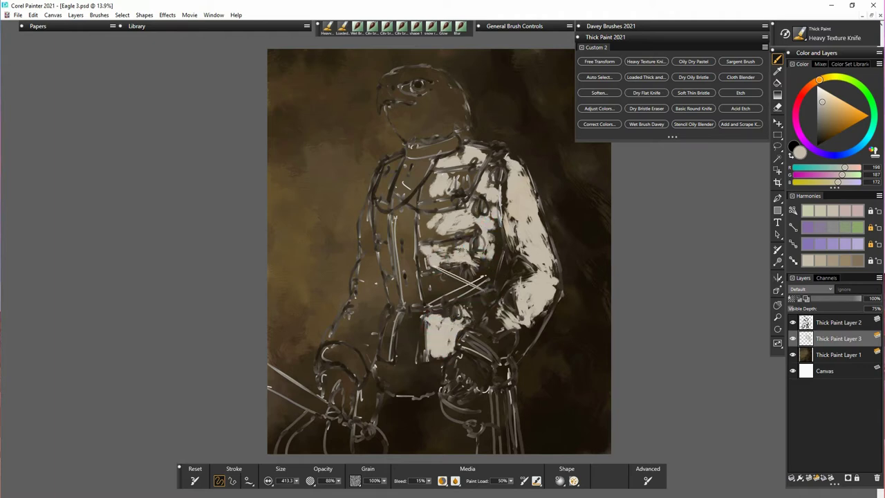
Paint mid-tone warm gray (164, 158, 144) over the jacket's waist, chest, lower flap, both sleeves and bent elbow
{"action": "left_click", "coordinate": [820, 109]}
{"action": "mouse_move", "coordinate": [426, 297]}
{"action": "left_mouse_down"}
{"action": "mouse_move", "coordinate": [432, 283]}
{"action": "mouse_move", "coordinate": [457, 280]}
{"action": "left_mouse_up"}
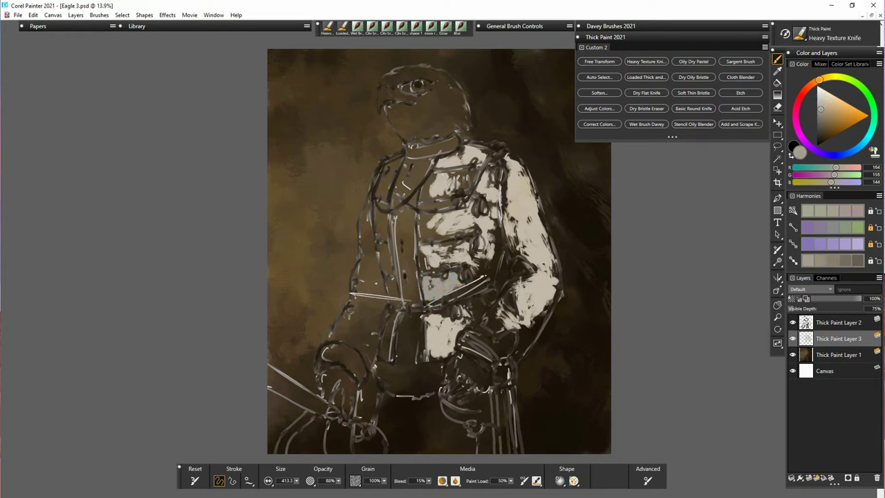
{"action": "left_click_drag", "start_coordinate": [361, 297], "coordinate": [388, 306]}
{"action": "left_click_drag", "start_coordinate": [368, 270], "coordinate": [380, 279]}
{"action": "left_click_drag", "start_coordinate": [515, 264], "coordinate": [532, 270]}
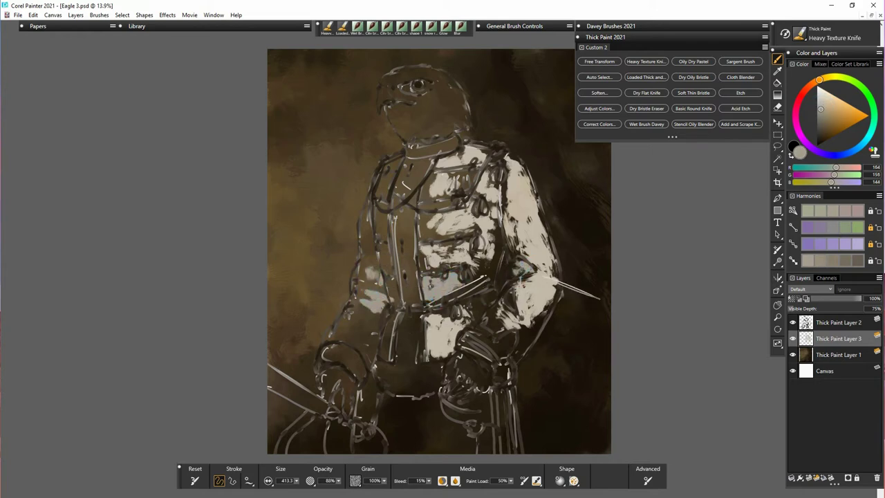
{"action": "mouse_move", "coordinate": [502, 195]}
{"action": "left_mouse_down"}
{"action": "mouse_move", "coordinate": [495, 181]}
{"action": "mouse_move", "coordinate": [519, 211]}
{"action": "left_mouse_up"}
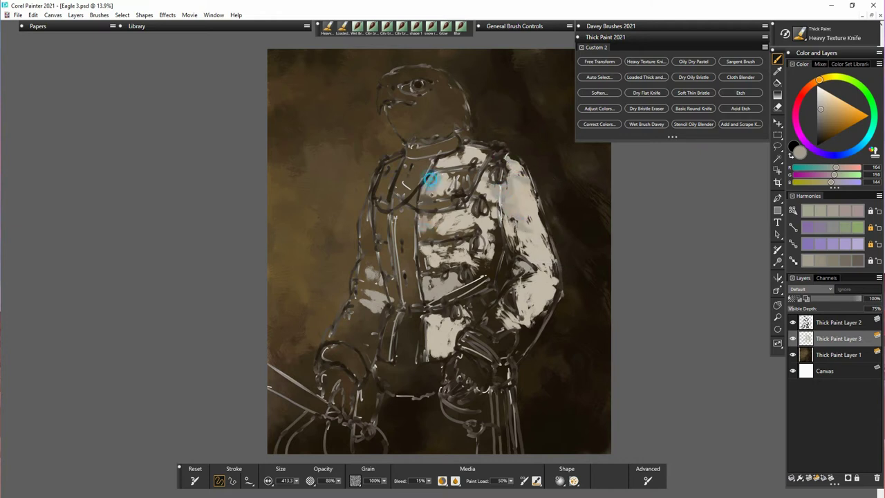
{"action": "mouse_move", "coordinate": [442, 333]}
{"action": "left_mouse_down"}
{"action": "mouse_move", "coordinate": [431, 347]}
{"action": "mouse_move", "coordinate": [448, 339]}
{"action": "left_mouse_up"}
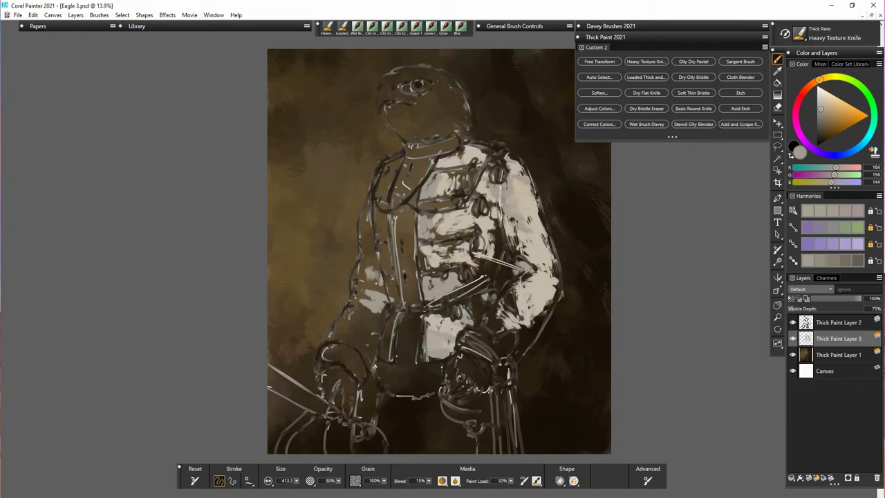
{"action": "left_click_drag", "start_coordinate": [489, 272], "coordinate": [473, 266]}
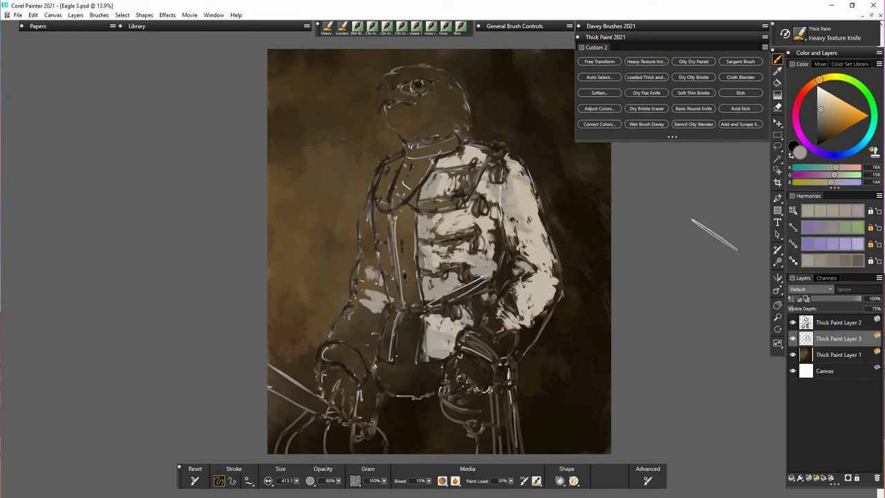
Paint the jacket's left front panel, collar side and sword-arm sleeve in a darker gray (137, 134, 123)
{"action": "left_click", "coordinate": [820, 114]}
{"action": "left_click", "coordinate": [825, 79]}
{"action": "mouse_move", "coordinate": [392, 314]}
{"action": "left_mouse_down"}
{"action": "mouse_move", "coordinate": [386, 353]}
{"action": "mouse_move", "coordinate": [402, 299]}
{"action": "mouse_move", "coordinate": [391, 279]}
{"action": "mouse_move", "coordinate": [398, 309]}
{"action": "mouse_move", "coordinate": [385, 212]}
{"action": "left_mouse_up"}
{"action": "left_click_drag", "start_coordinate": [392, 168], "coordinate": [379, 196]}
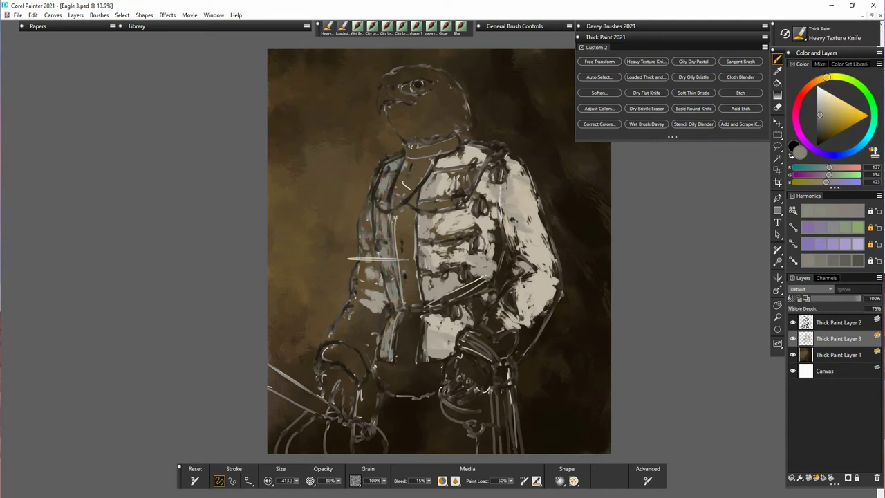
{"action": "mouse_move", "coordinate": [372, 258]}
{"action": "left_mouse_down"}
{"action": "mouse_move", "coordinate": [366, 231]}
{"action": "mouse_move", "coordinate": [386, 288]}
{"action": "mouse_move", "coordinate": [374, 269]}
{"action": "mouse_move", "coordinate": [371, 207]}
{"action": "left_mouse_up"}
Pick a dark bluish gray and paint shadows under the bent arm and on the jacket's lower left side
{"action": "left_click", "coordinate": [840, 77]}
{"action": "left_click", "coordinate": [868, 97]}
{"action": "left_click", "coordinate": [819, 122]}
{"action": "left_click", "coordinate": [871, 129]}
{"action": "left_click", "coordinate": [818, 121]}
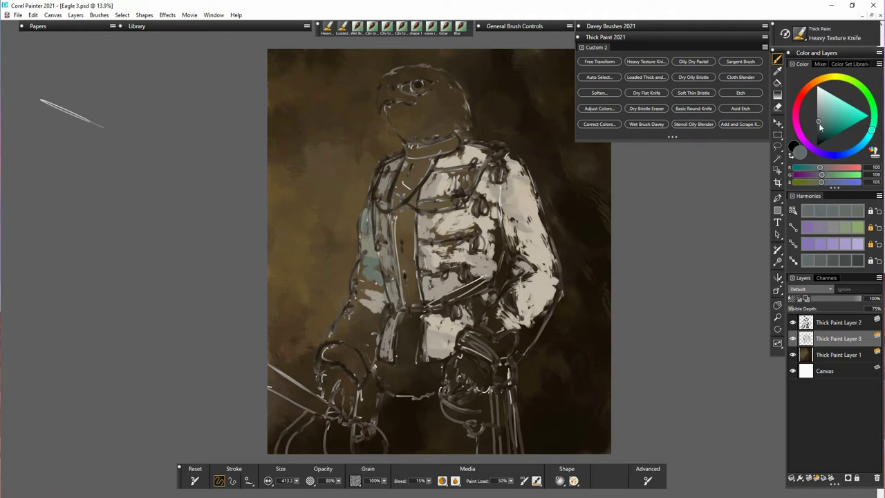
{"action": "mouse_move", "coordinate": [490, 273]}
{"action": "left_mouse_down"}
{"action": "mouse_move", "coordinate": [499, 230]}
{"action": "mouse_move", "coordinate": [510, 279]}
{"action": "left_mouse_up"}
{"action": "mouse_move", "coordinate": [368, 318]}
{"action": "left_mouse_down"}
{"action": "mouse_move", "coordinate": [372, 345]}
{"action": "mouse_move", "coordinate": [390, 328]}
{"action": "left_mouse_up"}
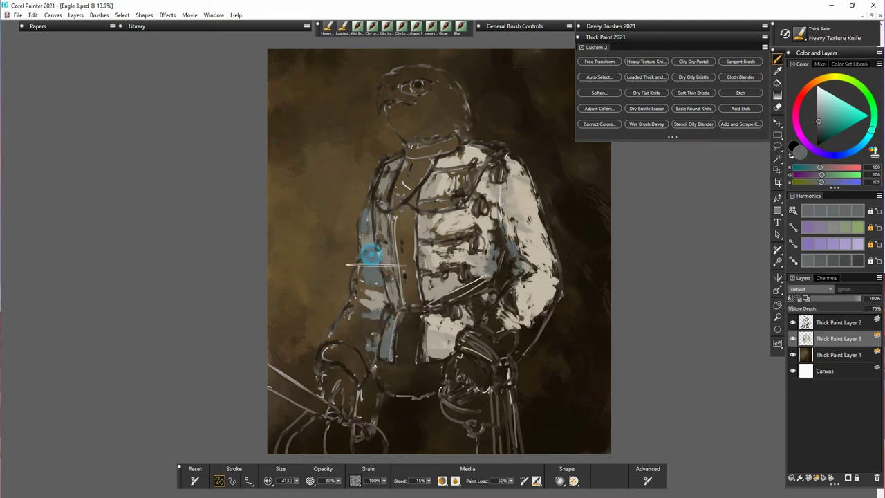
Shade the sword-arm sleeve, jacket side, bent elbow, sword and eagle's head with a neutral dark gray (102, 103, 99)
{"action": "left_click", "coordinate": [848, 81]}
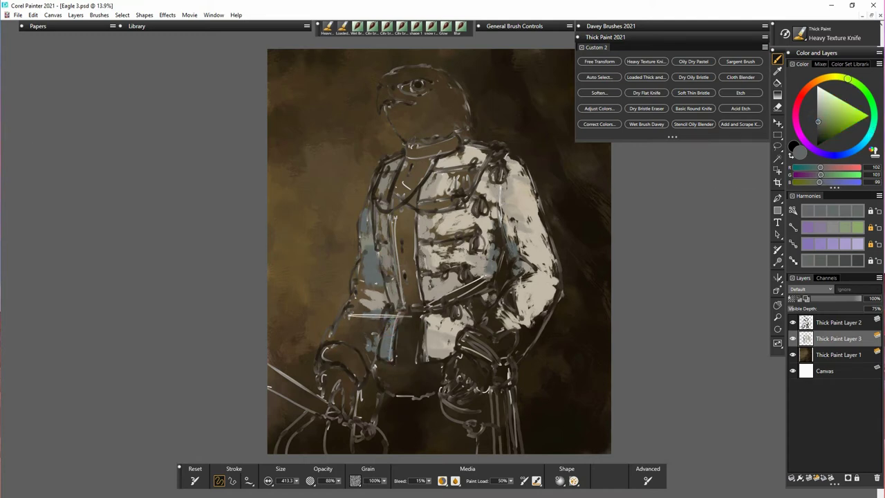
{"action": "left_click_drag", "start_coordinate": [350, 304], "coordinate": [375, 280]}
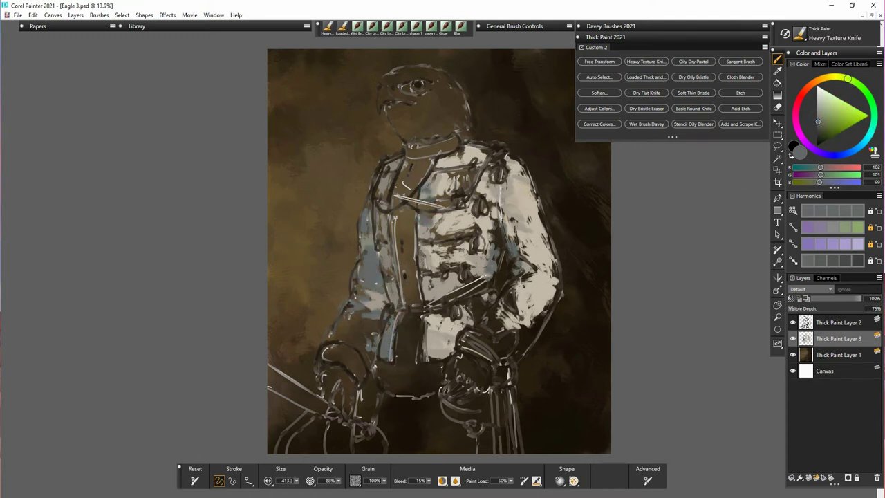
{"action": "left_click_drag", "start_coordinate": [496, 220], "coordinate": [495, 252]}
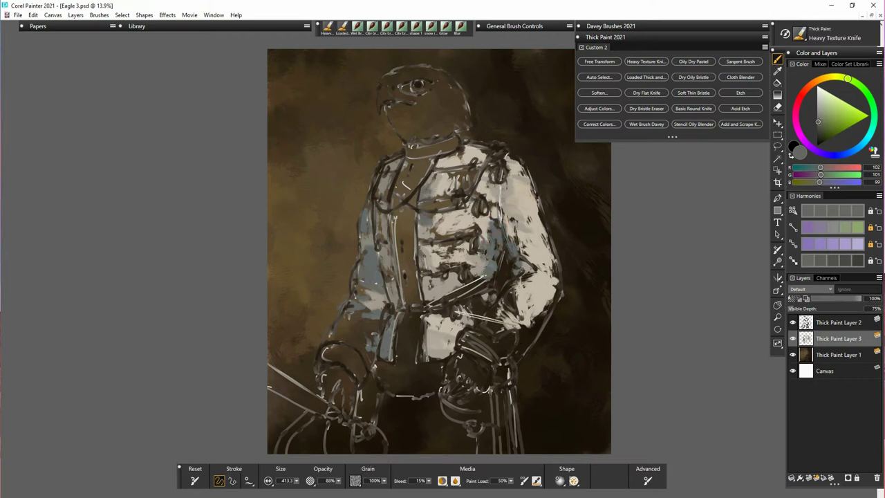
{"action": "mouse_move", "coordinate": [510, 313]}
{"action": "left_mouse_down"}
{"action": "mouse_move", "coordinate": [492, 316]}
{"action": "mouse_move", "coordinate": [522, 264]}
{"action": "left_mouse_up"}
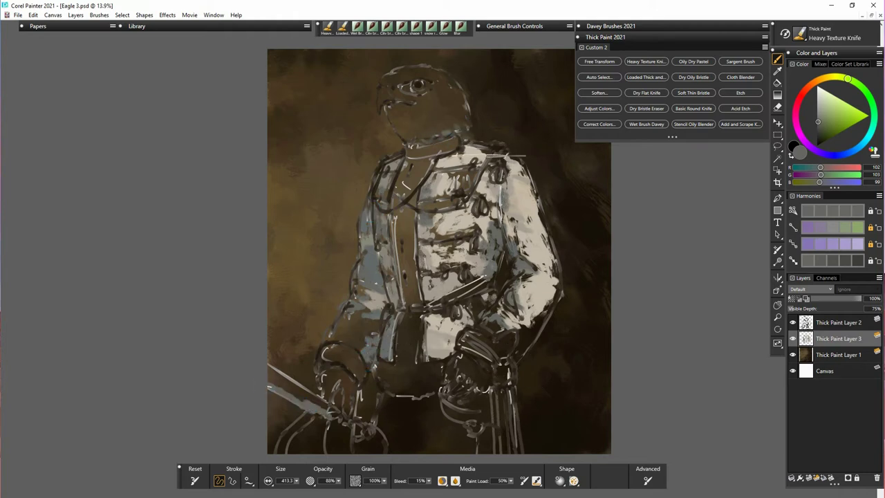
{"action": "left_click_drag", "start_coordinate": [436, 82], "coordinate": [444, 99]}
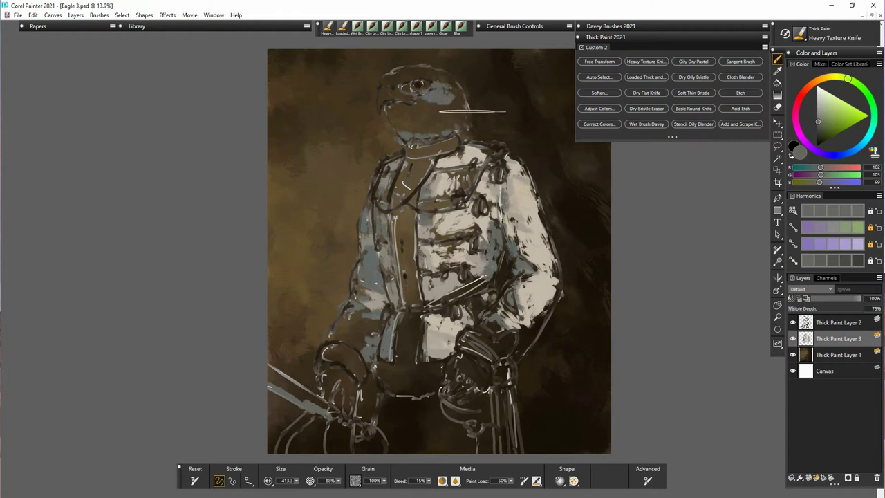
{"action": "left_click_drag", "start_coordinate": [381, 85], "coordinate": [429, 68]}
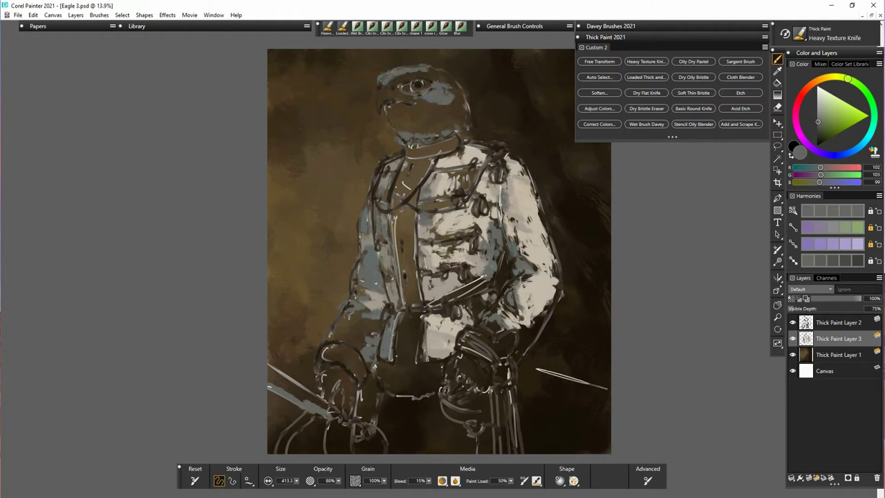
Sample a light beige from the jacket and paint the sword arm's forearm and the gaps between the chest braids
{"action": "left_click", "coordinate": [482, 259], "text": "alt"}
{"action": "mouse_move", "coordinate": [365, 344]}
{"action": "left_mouse_down"}
{"action": "mouse_move", "coordinate": [336, 336]}
{"action": "mouse_move", "coordinate": [370, 320]}
{"action": "mouse_move", "coordinate": [359, 291]}
{"action": "left_mouse_up"}
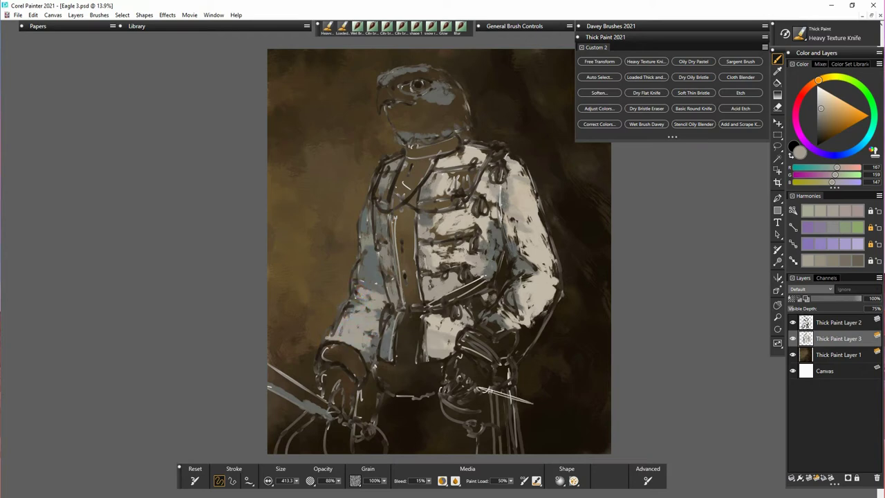
{"action": "mouse_move", "coordinate": [462, 245]}
{"action": "left_mouse_down"}
{"action": "mouse_move", "coordinate": [436, 254]}
{"action": "mouse_move", "coordinate": [440, 229]}
{"action": "mouse_move", "coordinate": [431, 229]}
{"action": "mouse_move", "coordinate": [435, 197]}
{"action": "left_mouse_up"}
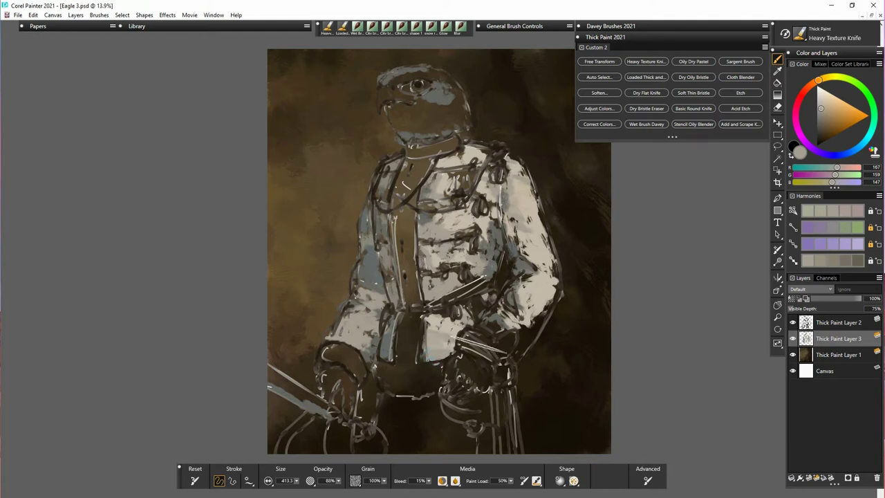
Sample grays from the jacket and shade the edges of its lower flaps and the left front panel
{"action": "left_click", "coordinate": [386, 307], "text": "alt"}
{"action": "mouse_move", "coordinate": [428, 354]}
{"action": "left_mouse_down"}
{"action": "mouse_move", "coordinate": [437, 343]}
{"action": "mouse_move", "coordinate": [432, 359]}
{"action": "left_mouse_up"}
{"action": "left_click", "coordinate": [392, 321]}
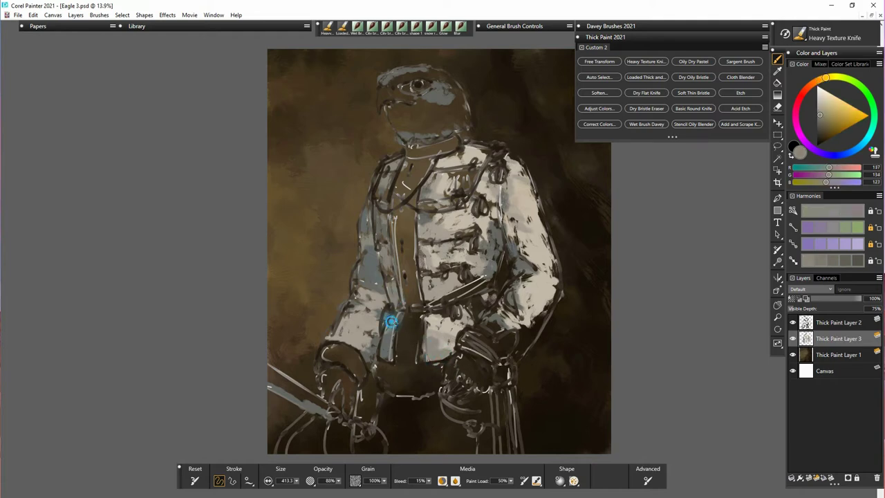
{"action": "left_click", "coordinate": [373, 229], "text": "alt"}
{"action": "left_click", "coordinate": [391, 292], "text": "alt"}
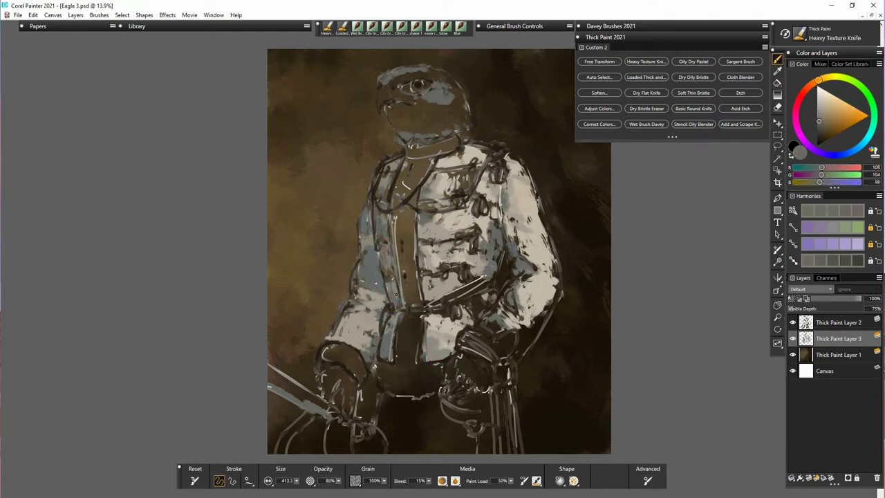
Work sampled grays into the jacket's front edge between the braids and into the shadow around the bent elbow
{"action": "left_click", "coordinate": [367, 220], "text": "alt"}
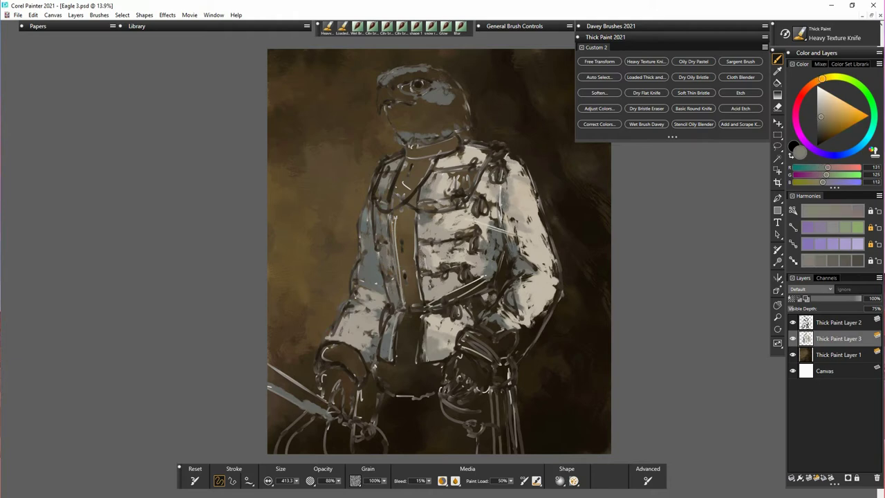
{"action": "left_click", "coordinate": [429, 206]}
{"action": "left_click", "coordinate": [430, 225]}
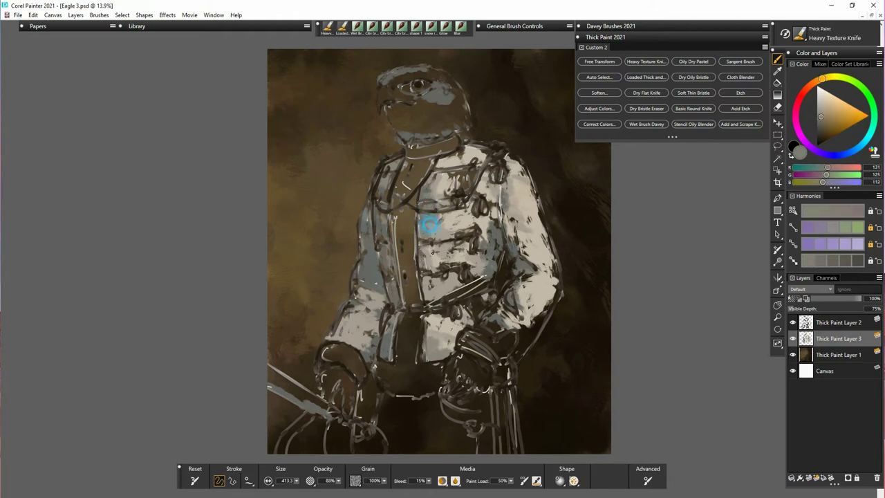
{"action": "left_click", "coordinate": [390, 227], "text": "alt"}
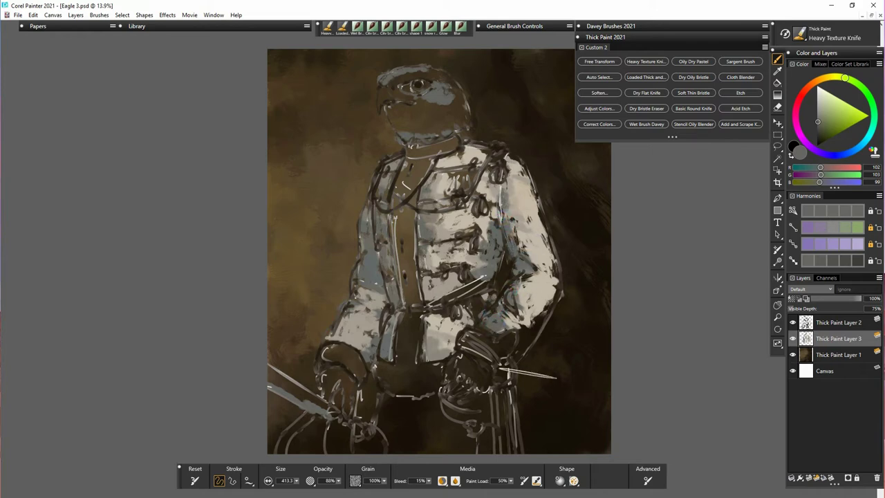
Paint sampled light gray onto the sword arm's forearm, and reduce the Heavy Texture Knife size to 169.1
{"action": "left_click", "coordinate": [365, 315], "text": "alt"}
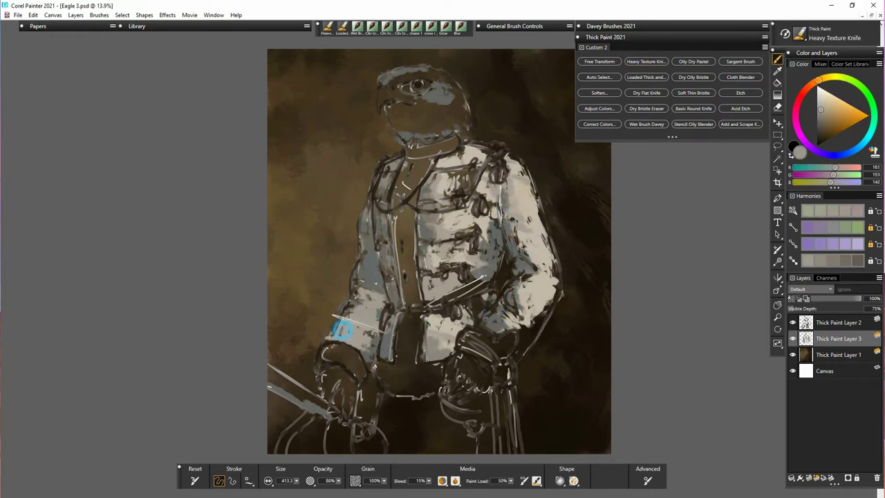
{"action": "left_click_drag", "start_coordinate": [297, 480], "coordinate": [289, 488]}
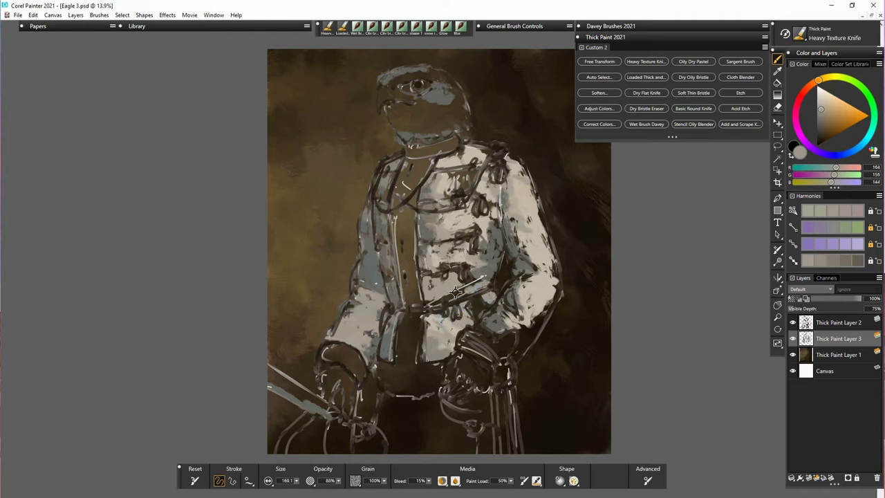
Sample grays from the jacket and work them into its front panel below the lowest chest braids
{"action": "mouse_move", "coordinate": [437, 300]}
{"action": "left_mouse_down"}
{"action": "mouse_move", "coordinate": [444, 259]}
{"action": "mouse_move", "coordinate": [424, 266]}
{"action": "mouse_move", "coordinate": [424, 234]}
{"action": "mouse_move", "coordinate": [427, 280]}
{"action": "mouse_move", "coordinate": [435, 275]}
{"action": "mouse_move", "coordinate": [439, 293]}
{"action": "mouse_move", "coordinate": [433, 282]}
{"action": "left_mouse_up"}
{"action": "left_click", "coordinate": [429, 236], "text": "alt"}
{"action": "left_click", "coordinate": [435, 282], "text": "alt"}
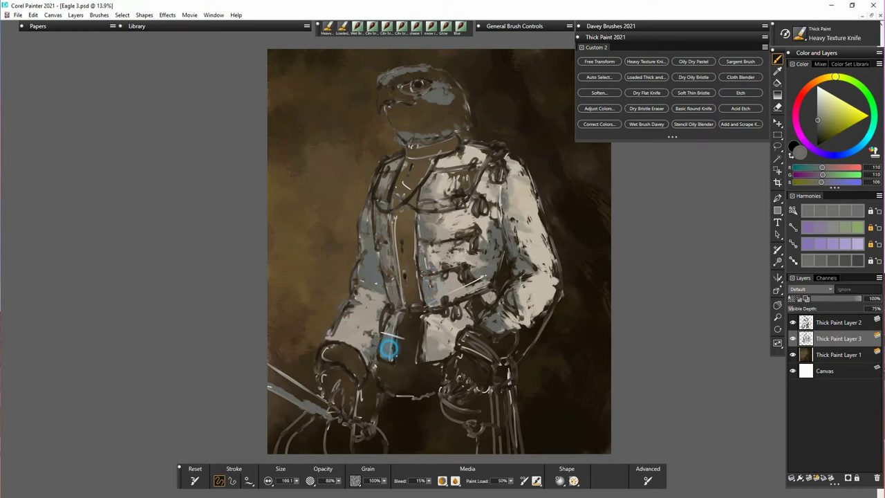
Sample a near-black and block in the sword arm's cuff, the waist below the jacket, the open shirt front and the collar
{"action": "left_click", "coordinate": [453, 398], "text": "alt"}
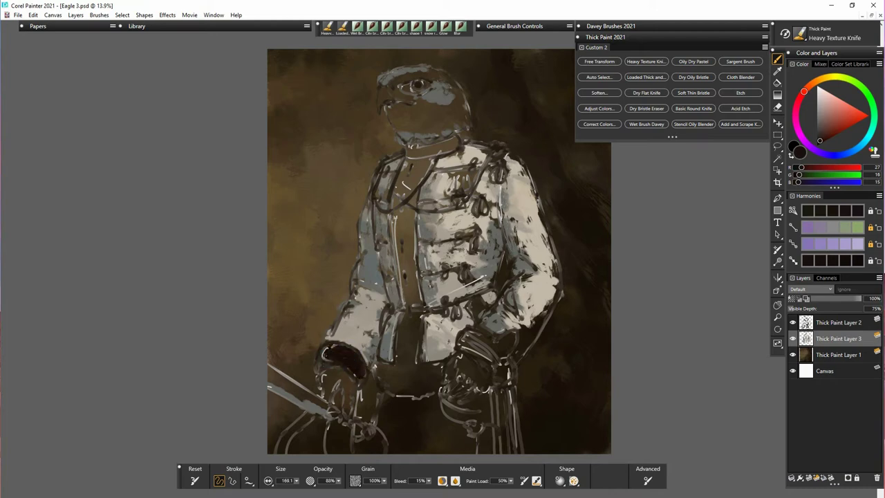
{"action": "left_click_drag", "start_coordinate": [318, 347], "coordinate": [328, 328]}
{"action": "mouse_move", "coordinate": [408, 321]}
{"action": "left_mouse_down"}
{"action": "mouse_move", "coordinate": [408, 369]}
{"action": "mouse_move", "coordinate": [416, 322]}
{"action": "left_mouse_up"}
{"action": "mouse_move", "coordinate": [381, 369]}
{"action": "left_mouse_down"}
{"action": "mouse_move", "coordinate": [400, 381]}
{"action": "mouse_move", "coordinate": [427, 379]}
{"action": "mouse_move", "coordinate": [423, 366]}
{"action": "mouse_move", "coordinate": [451, 391]}
{"action": "left_mouse_up"}
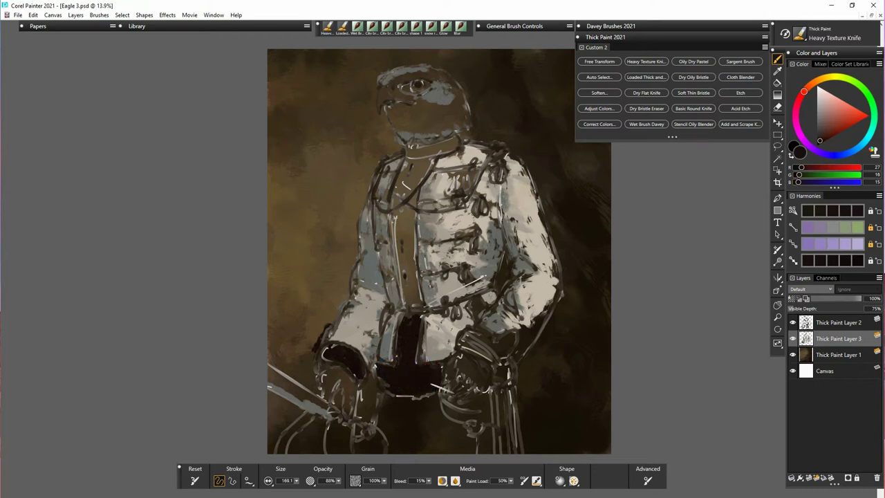
{"action": "mouse_move", "coordinate": [409, 308]}
{"action": "left_mouse_down"}
{"action": "mouse_move", "coordinate": [399, 200]}
{"action": "mouse_move", "coordinate": [405, 145]}
{"action": "mouse_move", "coordinate": [432, 153]}
{"action": "mouse_move", "coordinate": [460, 141]}
{"action": "left_mouse_up"}
{"action": "mouse_move", "coordinate": [413, 177]}
{"action": "left_mouse_down"}
{"action": "mouse_move", "coordinate": [407, 311]}
{"action": "mouse_move", "coordinate": [401, 180]}
{"action": "left_mouse_up"}
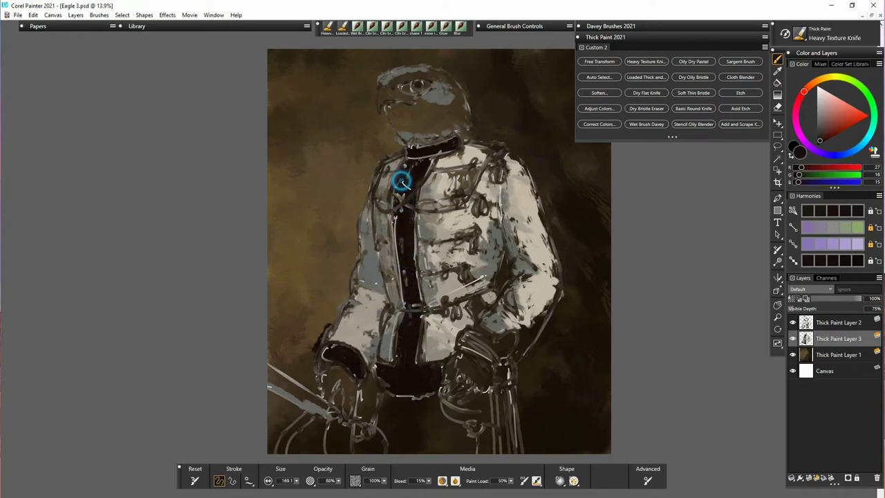
Block in near-black beside the bent elbow and on the hip arm's cuff, and darken the eagle's beak and eye, undoing one stroke
{"action": "left_click_drag", "start_coordinate": [473, 308], "coordinate": [479, 306]}
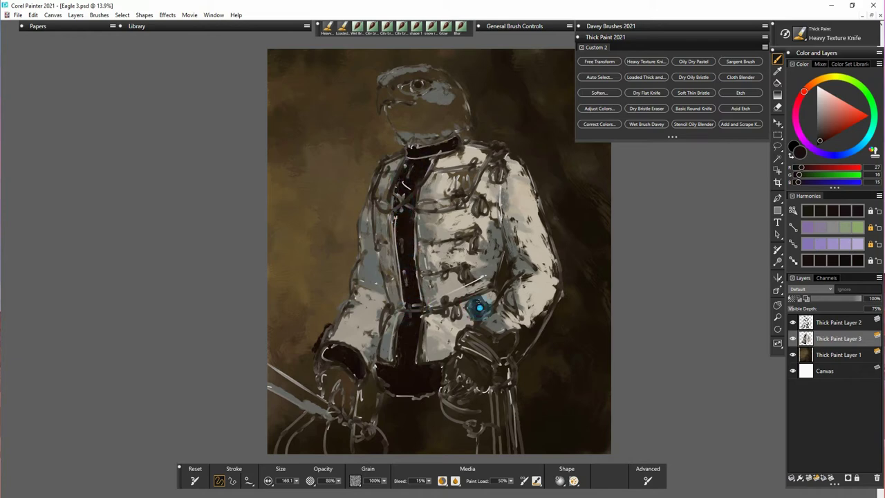
{"action": "mouse_move", "coordinate": [459, 340]}
{"action": "left_mouse_down"}
{"action": "mouse_move", "coordinate": [480, 363]}
{"action": "mouse_move", "coordinate": [505, 351]}
{"action": "mouse_move", "coordinate": [513, 379]}
{"action": "left_mouse_up"}
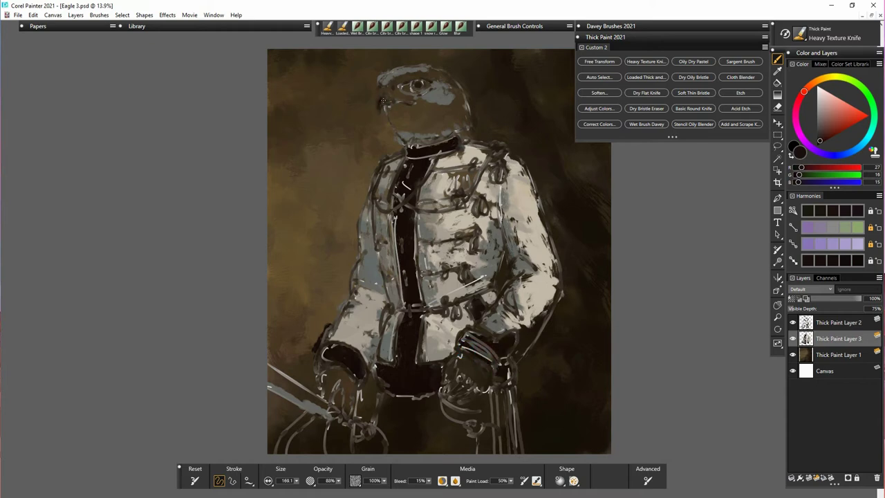
{"action": "key", "text": "ctrl+z"}
{"action": "mouse_move", "coordinate": [399, 85]}
{"action": "left_mouse_down"}
{"action": "mouse_move", "coordinate": [423, 82]}
{"action": "mouse_move", "coordinate": [391, 85]}
{"action": "left_mouse_up"}
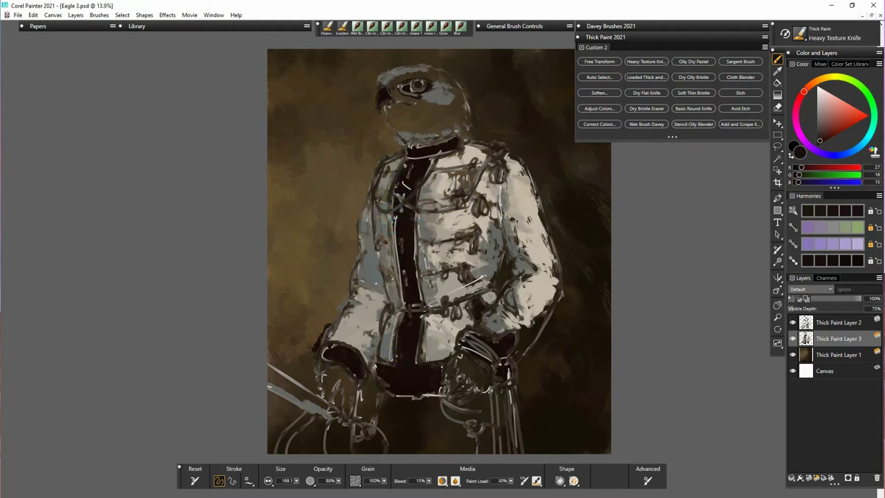
Darken the near-black slightly and fill the waist, the trousers and the areas around the sword hand and hilt
{"action": "left_click", "coordinate": [820, 143]}
{"action": "left_click_drag", "start_coordinate": [414, 378], "coordinate": [428, 367]}
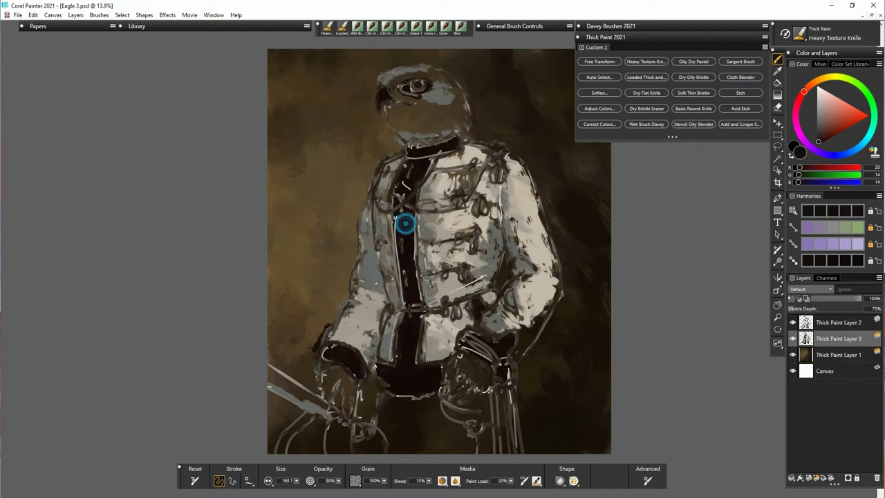
{"action": "mouse_move", "coordinate": [329, 351]}
{"action": "left_mouse_down"}
{"action": "mouse_move", "coordinate": [395, 414]}
{"action": "mouse_move", "coordinate": [394, 445]}
{"action": "left_mouse_up"}
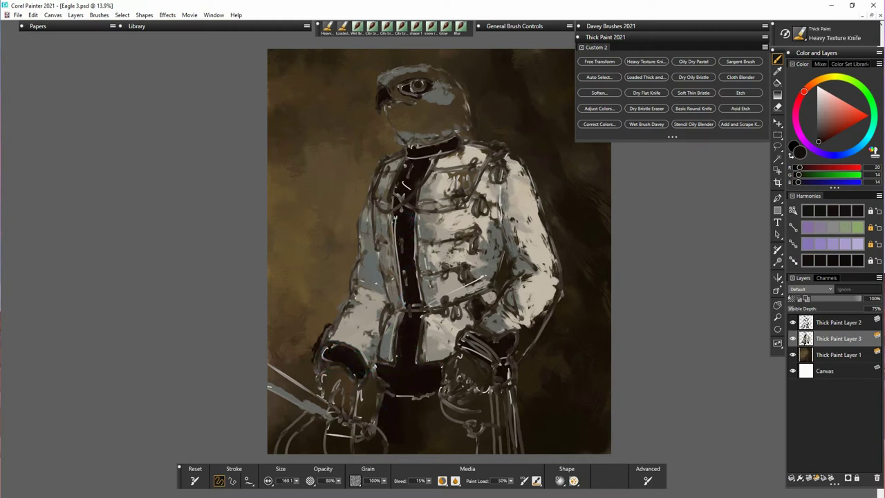
{"action": "mouse_move", "coordinate": [346, 432]}
{"action": "left_mouse_down"}
{"action": "mouse_move", "coordinate": [396, 452]}
{"action": "mouse_move", "coordinate": [405, 400]}
{"action": "mouse_move", "coordinate": [432, 398]}
{"action": "mouse_move", "coordinate": [419, 437]}
{"action": "mouse_move", "coordinate": [435, 443]}
{"action": "mouse_move", "coordinate": [443, 420]}
{"action": "mouse_move", "coordinate": [477, 450]}
{"action": "left_mouse_up"}
{"action": "mouse_move", "coordinate": [395, 390]}
{"action": "left_mouse_down"}
{"action": "mouse_move", "coordinate": [410, 378]}
{"action": "mouse_move", "coordinate": [386, 374]}
{"action": "mouse_move", "coordinate": [409, 362]}
{"action": "mouse_move", "coordinate": [397, 376]}
{"action": "mouse_move", "coordinate": [427, 371]}
{"action": "left_mouse_up"}
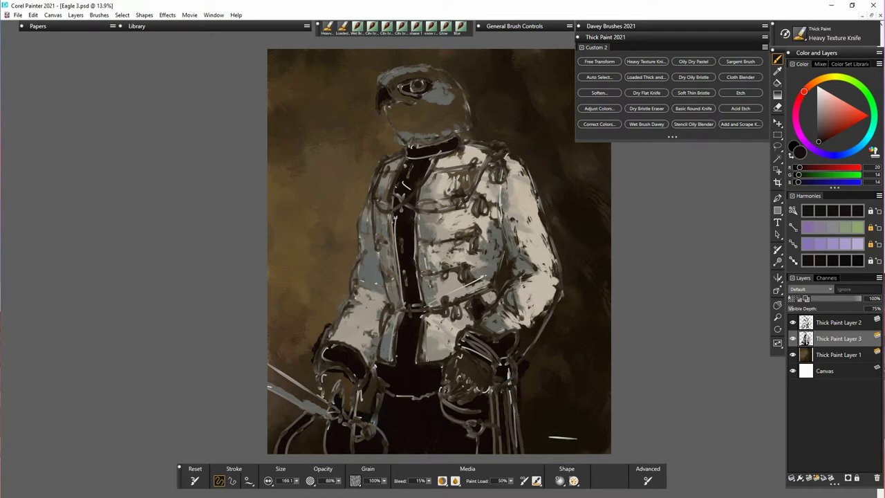
Sample light beiges from the jacket and paint the feathers on the eagle's neck, throat and jaw
{"action": "left_click", "coordinate": [516, 178], "text": "alt"}
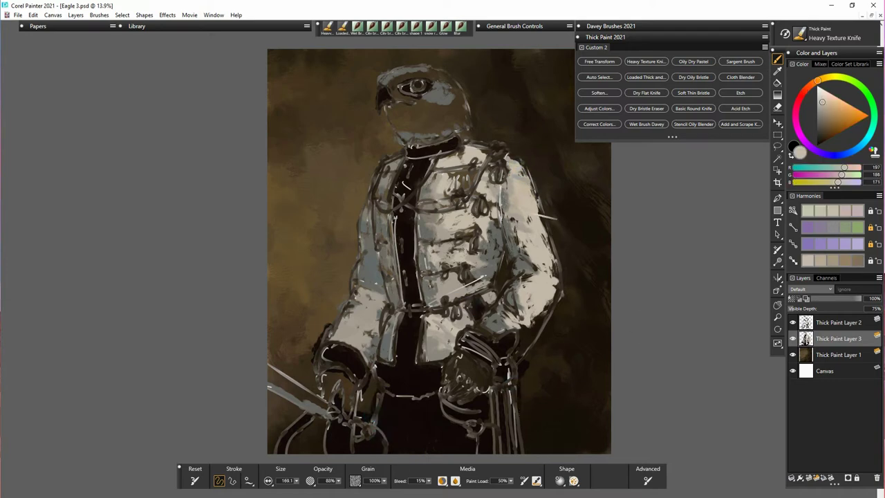
{"action": "mouse_move", "coordinate": [414, 130]}
{"action": "left_mouse_down"}
{"action": "mouse_move", "coordinate": [435, 136]}
{"action": "mouse_move", "coordinate": [468, 129]}
{"action": "left_mouse_up"}
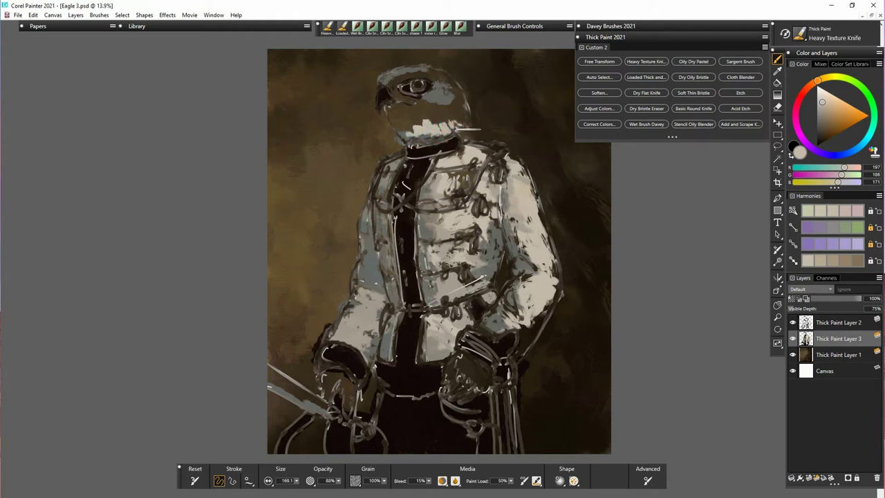
{"action": "left_click", "coordinate": [513, 190], "text": "alt"}
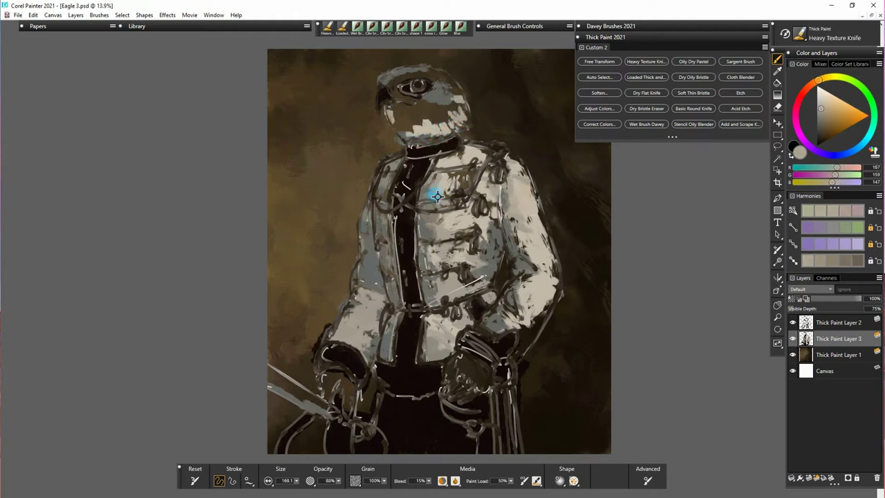
{"action": "left_click", "coordinate": [437, 197], "text": "alt"}
{"action": "mouse_move", "coordinate": [397, 117]}
{"action": "left_mouse_down"}
{"action": "mouse_move", "coordinate": [410, 129]}
{"action": "mouse_move", "coordinate": [397, 108]}
{"action": "left_mouse_up"}
Fill the eagle's cheek and the crown of its head with darker and lighter warm grays
{"action": "left_click", "coordinate": [822, 113]}
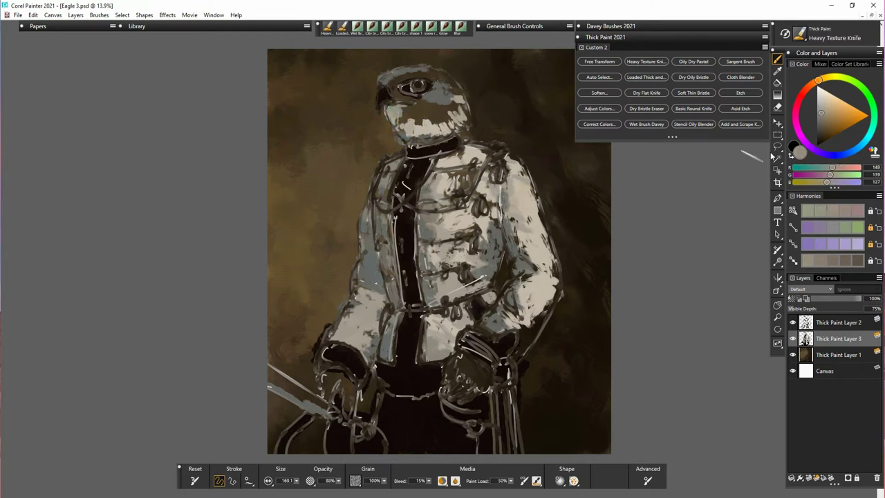
{"action": "left_click", "coordinate": [391, 105], "text": "alt"}
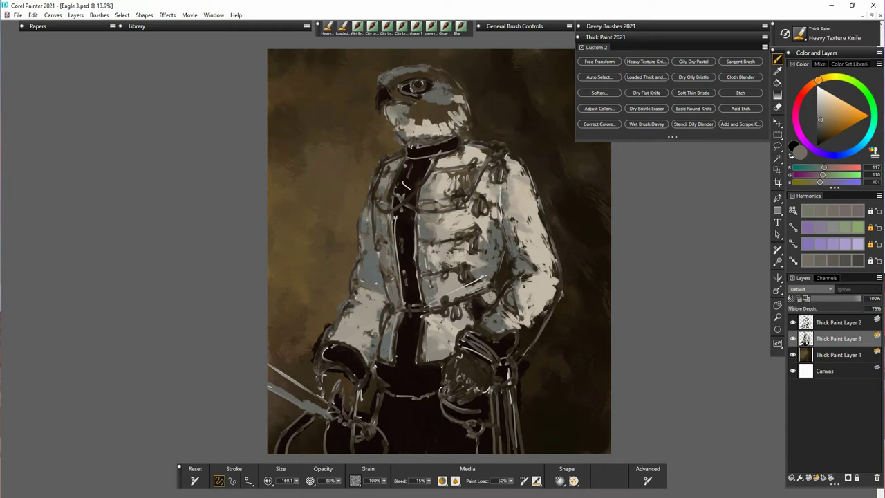
{"action": "mouse_move", "coordinate": [413, 103]}
{"action": "left_mouse_down"}
{"action": "mouse_move", "coordinate": [405, 108]}
{"action": "mouse_move", "coordinate": [420, 93]}
{"action": "mouse_move", "coordinate": [438, 99]}
{"action": "mouse_move", "coordinate": [448, 118]}
{"action": "mouse_move", "coordinate": [405, 115]}
{"action": "mouse_move", "coordinate": [444, 116]}
{"action": "mouse_move", "coordinate": [416, 119]}
{"action": "mouse_move", "coordinate": [438, 123]}
{"action": "mouse_move", "coordinate": [455, 113]}
{"action": "mouse_move", "coordinate": [449, 85]}
{"action": "mouse_move", "coordinate": [387, 78]}
{"action": "mouse_move", "coordinate": [426, 77]}
{"action": "left_mouse_up"}
{"action": "left_click", "coordinate": [460, 119], "text": "alt"}
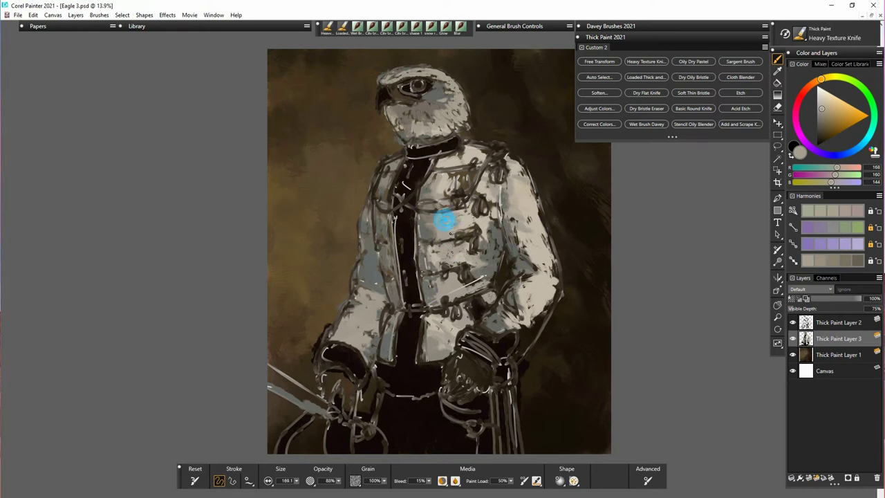
Sample light beige from the chest and paint the bent arm's shoulder and the outer edge of its forearm
{"action": "left_click", "coordinate": [474, 161], "text": "alt"}
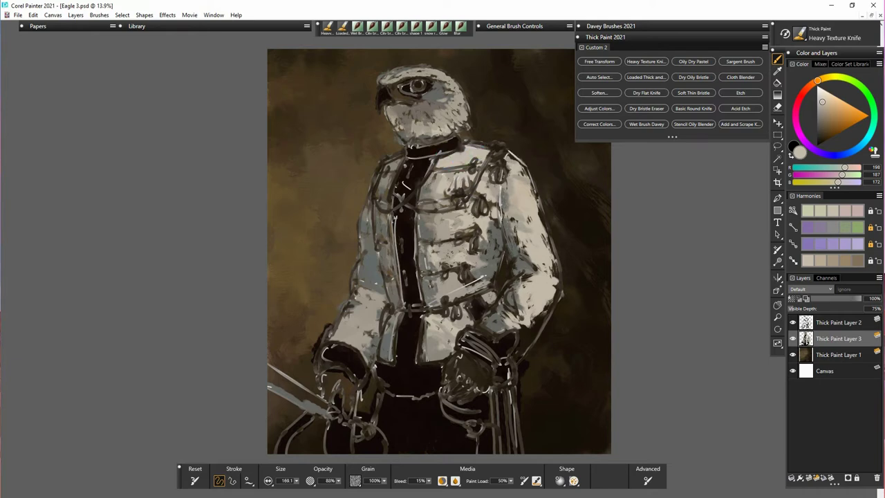
{"action": "left_click_drag", "start_coordinate": [505, 155], "coordinate": [537, 177]}
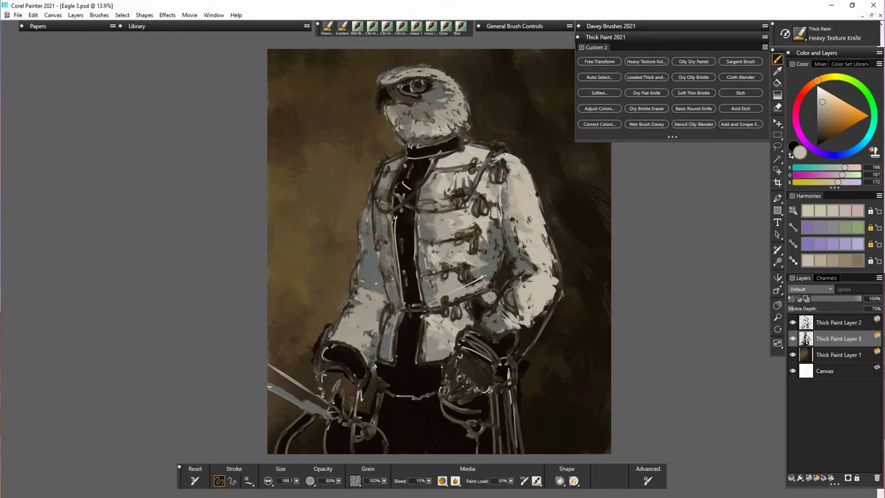
{"action": "left_click_drag", "start_coordinate": [551, 306], "coordinate": [517, 358]}
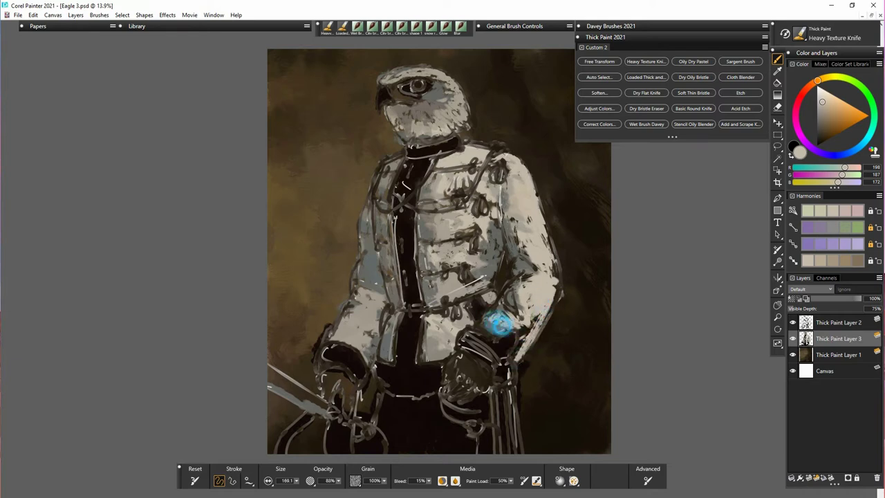
Sample a mid gray from the bent arm and paint its forearm above the cuff and the inner elbow folds
{"action": "left_click", "coordinate": [519, 306], "text": "alt"}
{"action": "mouse_move", "coordinate": [494, 325]}
{"action": "left_mouse_down"}
{"action": "mouse_move", "coordinate": [518, 319]}
{"action": "mouse_move", "coordinate": [504, 323]}
{"action": "left_mouse_up"}
{"action": "left_click", "coordinate": [521, 279]}
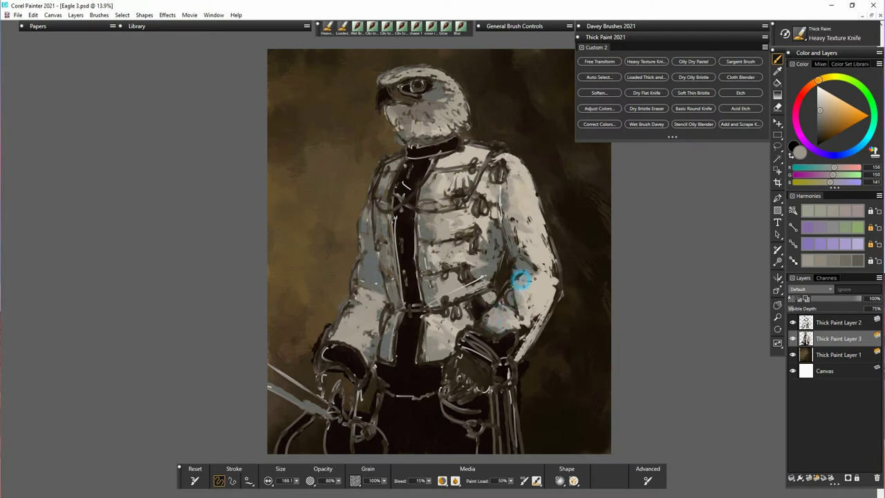
{"action": "left_click", "coordinate": [521, 279], "text": "alt"}
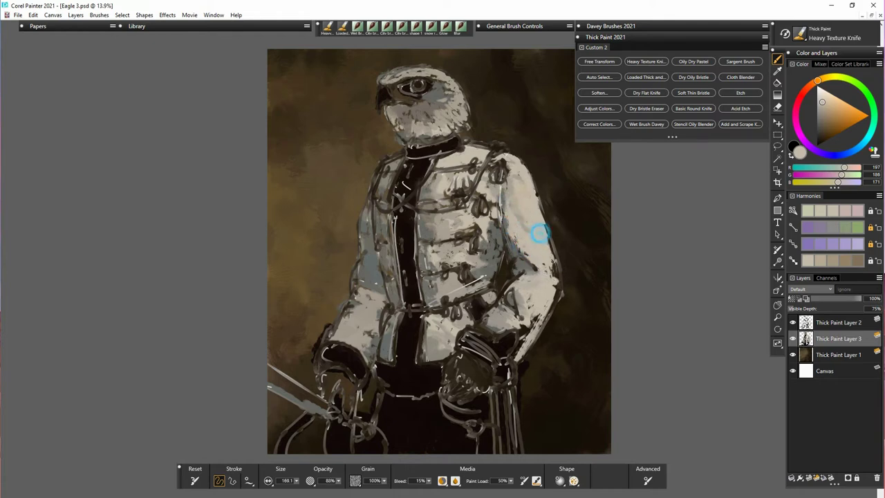
Smooth the bent arm's outer sleeve and elbow down to the forearm with sampled light beige and gray
{"action": "left_click_drag", "start_coordinate": [541, 233], "coordinate": [553, 275]}
{"action": "left_click", "coordinate": [521, 217], "text": "alt"}
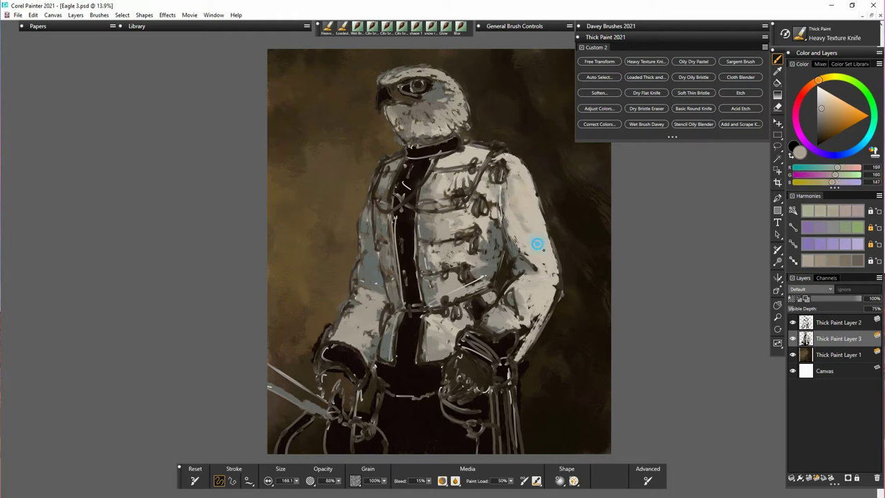
{"action": "left_click_drag", "start_coordinate": [537, 243], "coordinate": [556, 268]}
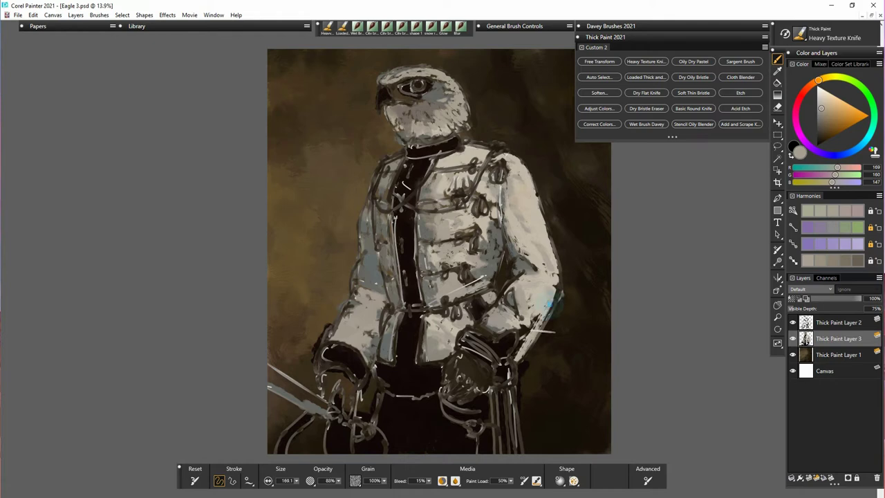
{"action": "mouse_move", "coordinate": [549, 304]}
{"action": "left_mouse_down"}
{"action": "mouse_move", "coordinate": [522, 333]}
{"action": "mouse_move", "coordinate": [530, 322]}
{"action": "left_mouse_up"}
Sample light tones from the bent forearm and paint the jacket's side between the chest braids and the arm
{"action": "left_click", "coordinate": [499, 316], "text": "alt"}
{"action": "left_click", "coordinate": [521, 322], "text": "alt"}
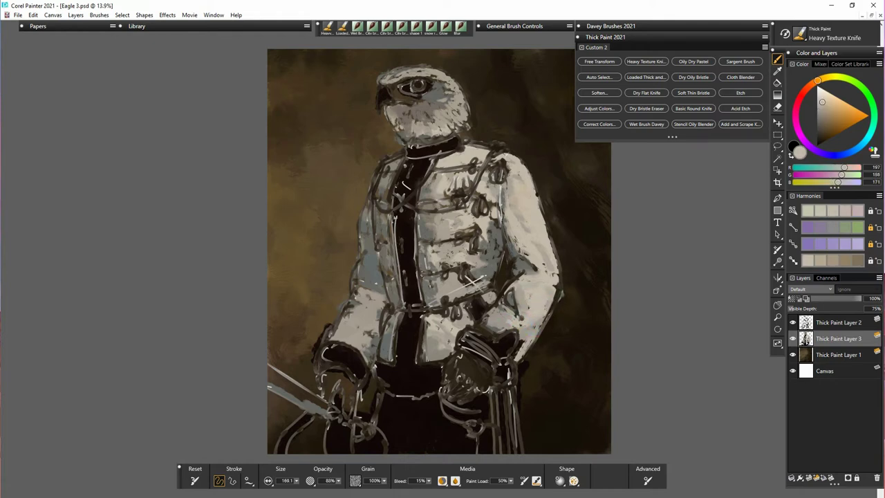
{"action": "mouse_move", "coordinate": [484, 251]}
{"action": "left_mouse_down"}
{"action": "mouse_move", "coordinate": [503, 265]}
{"action": "mouse_move", "coordinate": [511, 244]}
{"action": "left_mouse_up"}
{"action": "left_click", "coordinate": [484, 263], "text": "alt"}
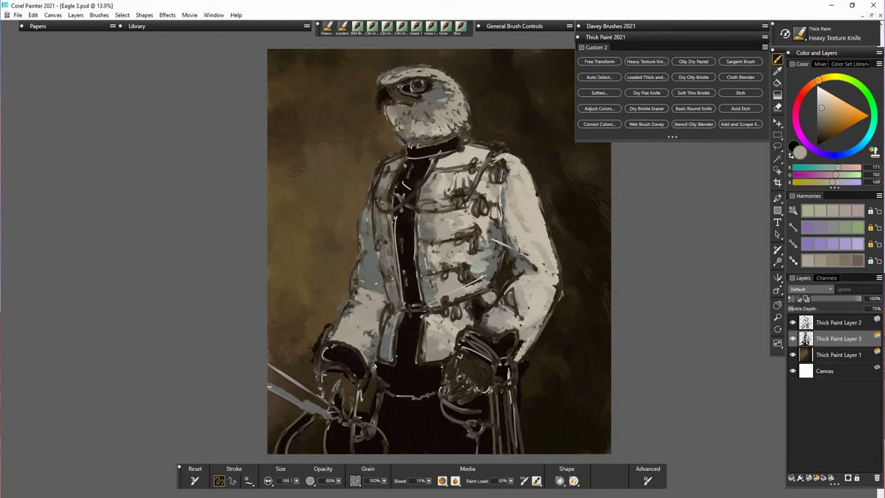
Mix a dark gray (RGB 66, 70, 68) and deepen the shadows on the sword arm's sleeve and the adjacent jacket front
{"action": "left_click", "coordinate": [496, 270], "text": "alt"}
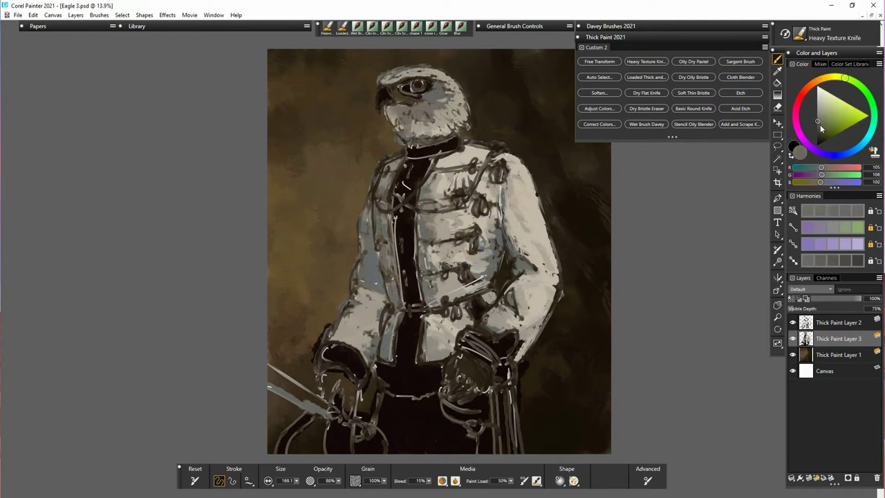
{"action": "left_click", "coordinate": [818, 128]}
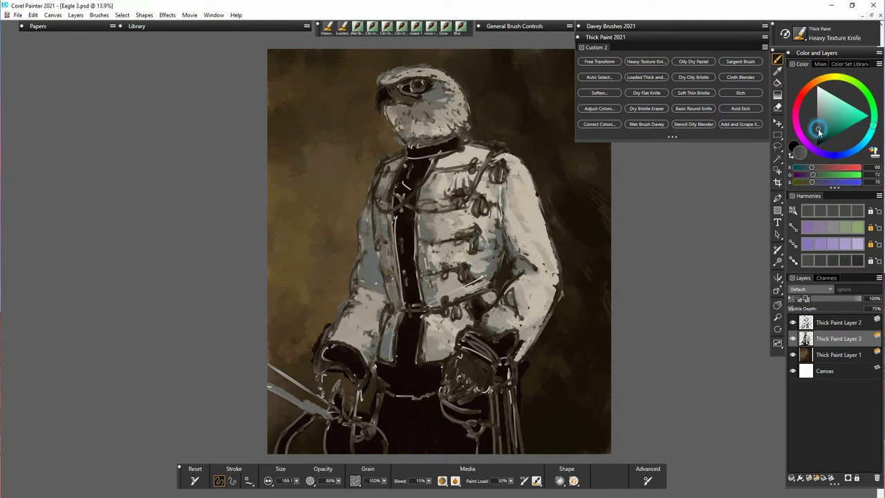
{"action": "left_click", "coordinate": [817, 130]}
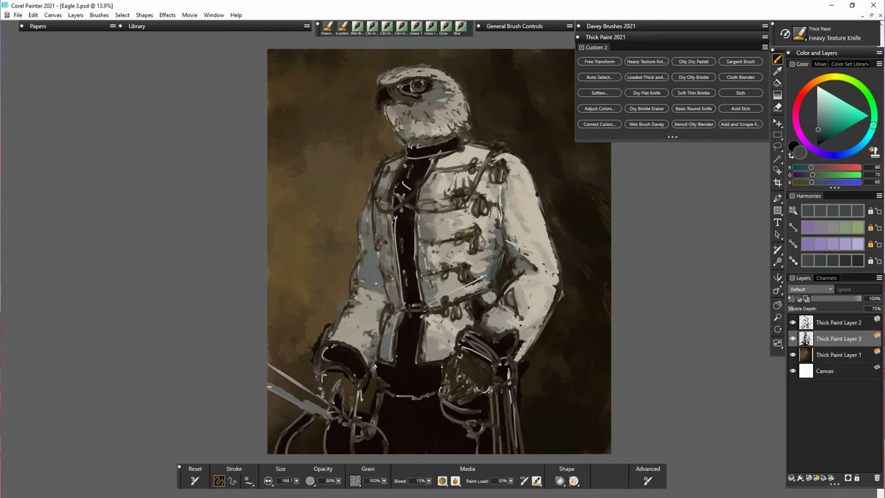
{"action": "mouse_move", "coordinate": [373, 246]}
{"action": "left_mouse_down"}
{"action": "mouse_move", "coordinate": [373, 223]}
{"action": "mouse_move", "coordinate": [385, 223]}
{"action": "left_mouse_up"}
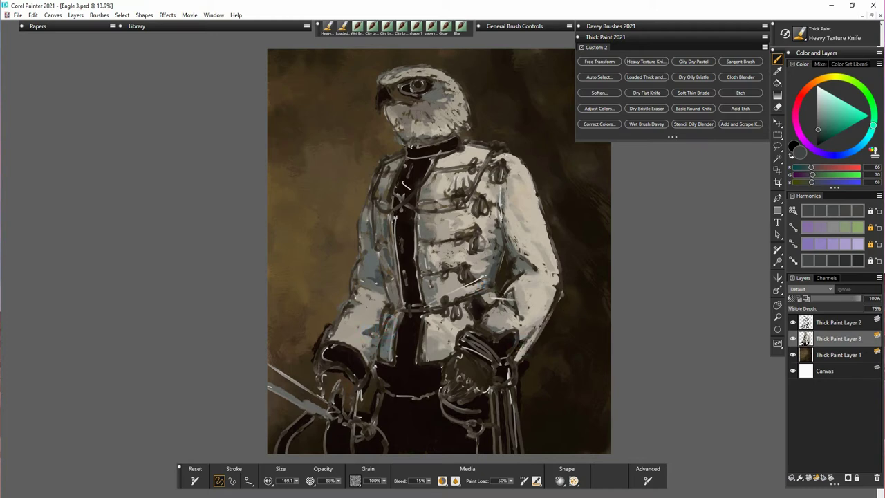
Sample light beige from the chest and touch up the gaps between the lower braids and the jacket's lower flap
{"action": "left_click", "coordinate": [491, 267], "text": "alt"}
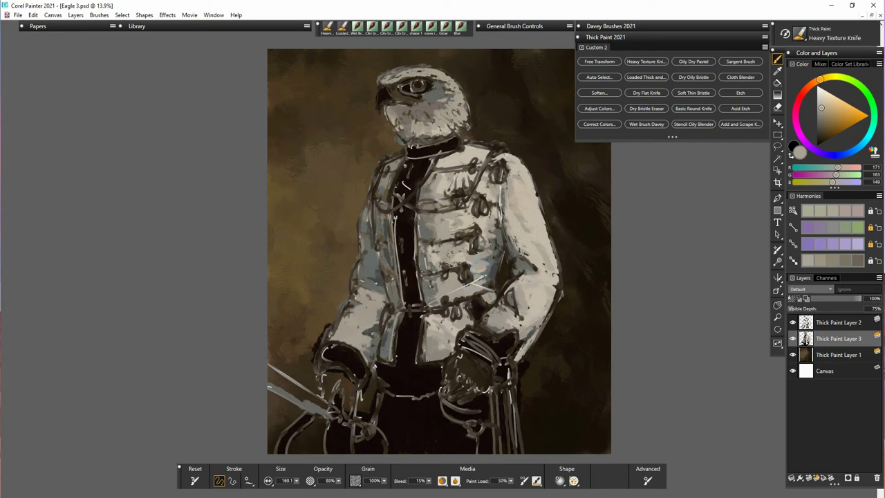
{"action": "left_click", "coordinate": [459, 248], "text": "alt"}
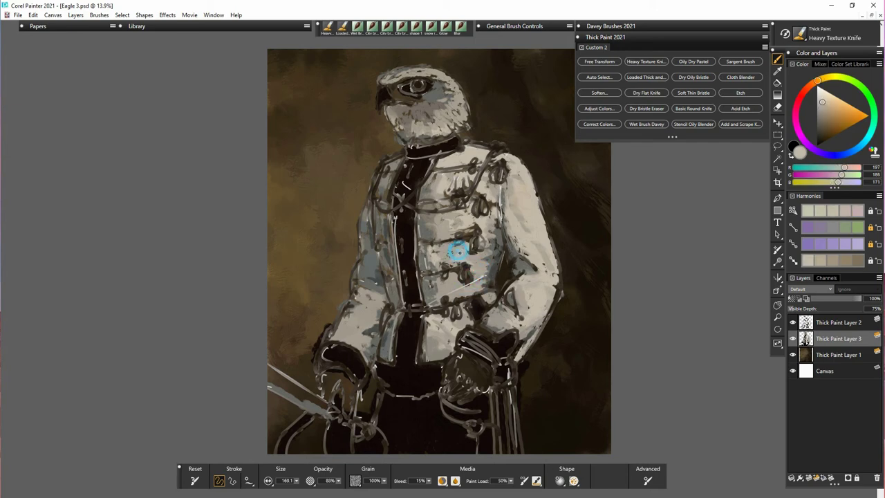
{"action": "left_click_drag", "start_coordinate": [453, 321], "coordinate": [477, 336]}
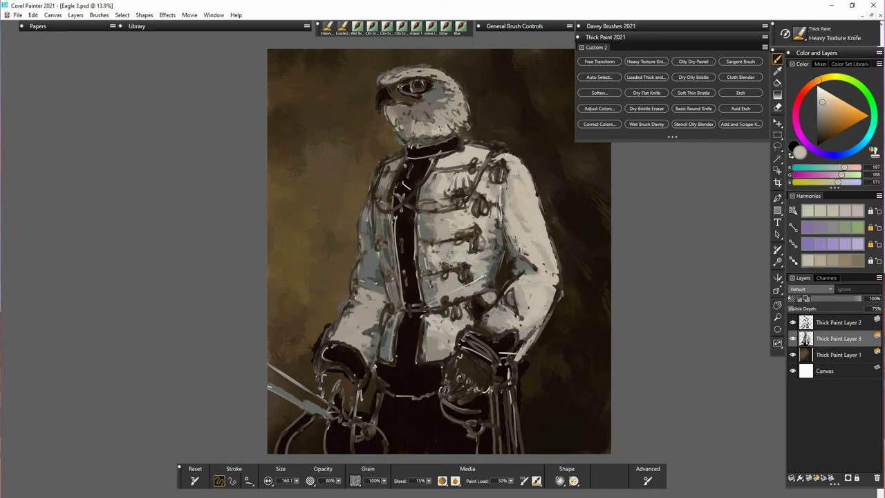
Mix a lighter, warmer beige (RGB 217, 203, 177), undoing a trial highlight stroke on the bent arm's sleeve
{"action": "left_click", "coordinate": [825, 103]}
{"action": "left_click_drag", "start_coordinate": [822, 85], "coordinate": [822, 83]}
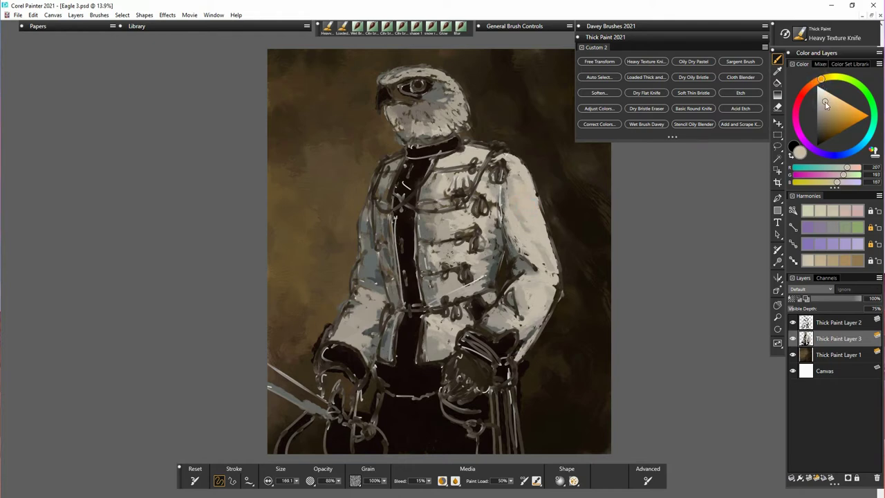
{"action": "left_click", "coordinate": [825, 101]}
{"action": "left_click_drag", "start_coordinate": [532, 209], "coordinate": [554, 215]}
{"action": "key", "text": "ctrl+z"}
{"action": "left_click", "coordinate": [825, 99]}
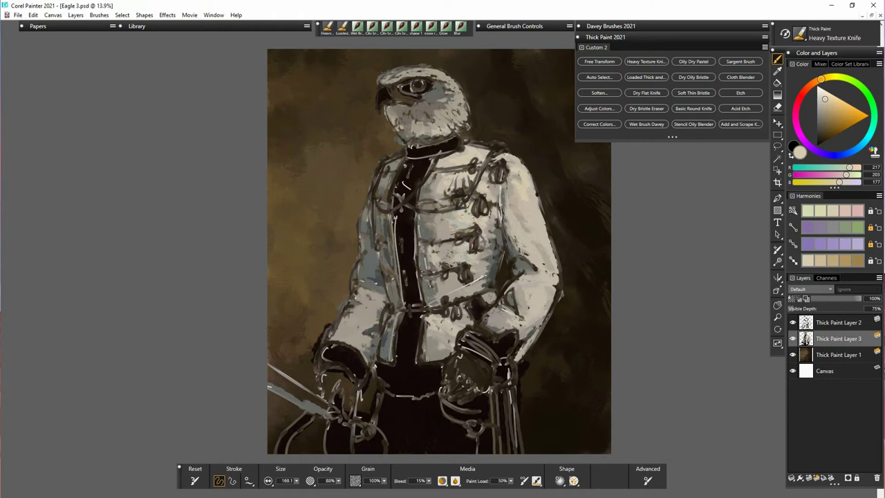
Highlight the bent arm's elbow and forearm with the light beige, and shift the paint color to a redder beige (RGB 202, 183, 172)
{"action": "left_click_drag", "start_coordinate": [538, 309], "coordinate": [560, 319]}
{"action": "left_click_drag", "start_coordinate": [534, 284], "coordinate": [530, 309]}
{"action": "left_click", "coordinate": [822, 99]}
{"action": "left_click", "coordinate": [823, 102]}
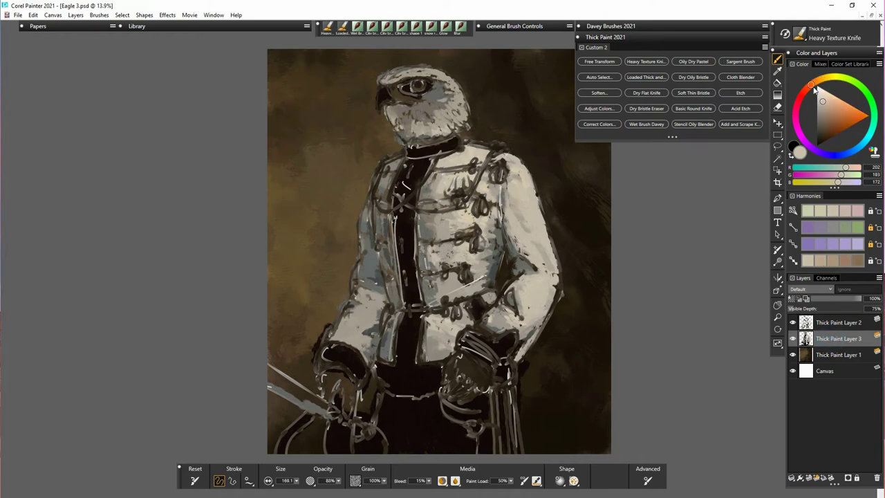
Mix a dark ochre gold (RGB 108, 83, 36) and reduce the Heavy Texture Knife's size to 84.4
{"action": "left_click", "coordinate": [827, 114]}
{"action": "left_click", "coordinate": [827, 121]}
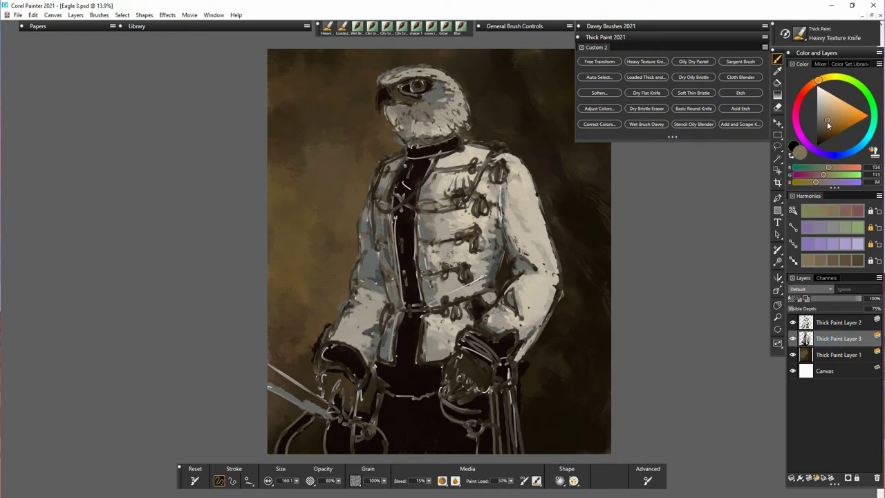
{"action": "left_click", "coordinate": [831, 127]}
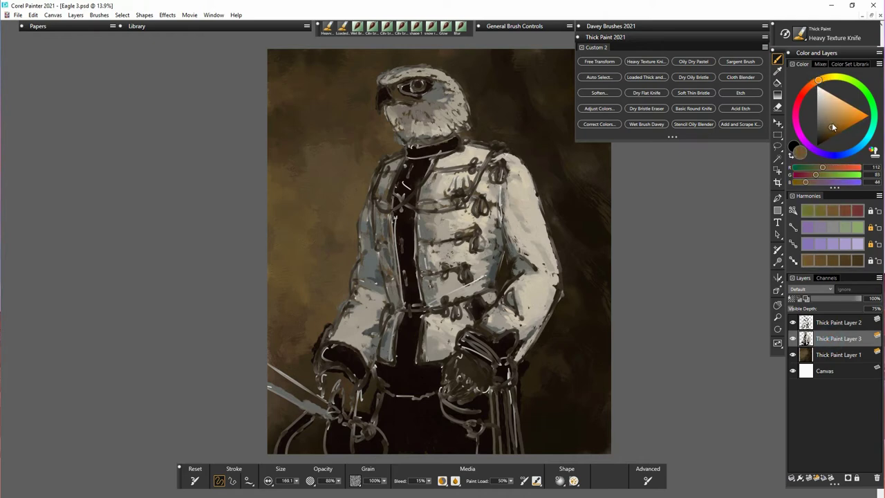
{"action": "left_click", "coordinate": [829, 129]}
{"action": "left_click", "coordinate": [832, 128]}
{"action": "left_click_drag", "start_coordinate": [296, 480], "coordinate": [279, 482]}
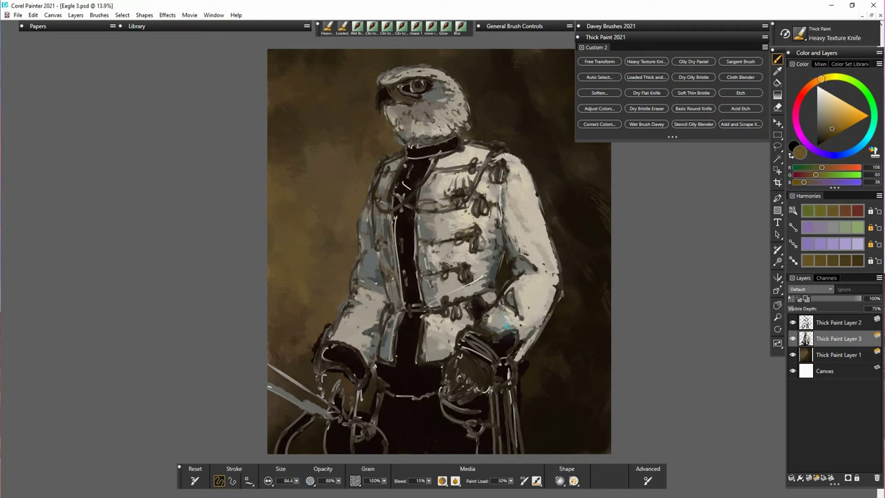
Paint gold trim along the bent arm's cuff, the shoulder and the jacket's chest braids, checking it with the line sketch hidden
{"action": "left_click_drag", "start_coordinate": [504, 331], "coordinate": [525, 336]}
{"action": "left_click", "coordinate": [793, 322]}
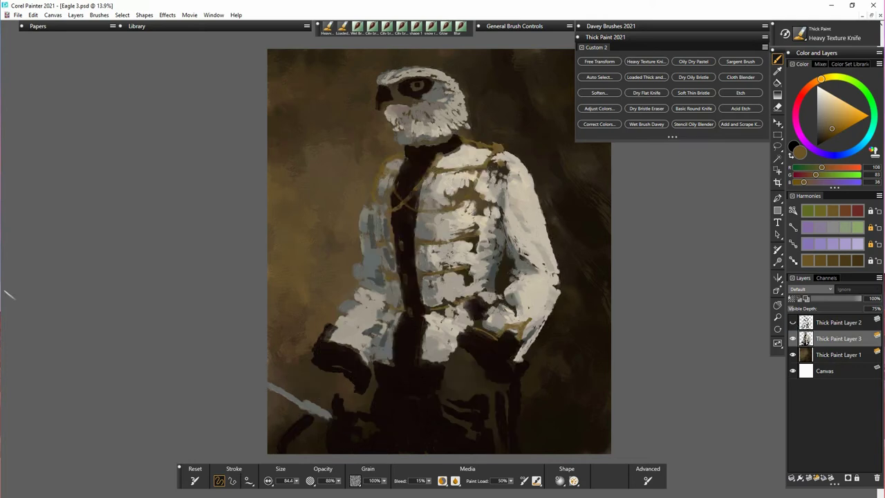
{"action": "left_click", "coordinate": [792, 322]}
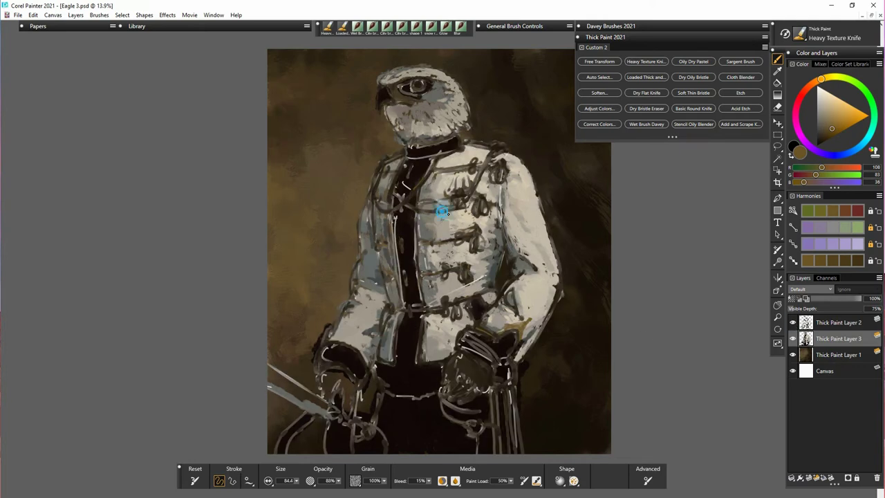
Paint three long vertical gold stripes below the bent arm's hand, and check them without the line sketch
{"action": "mouse_move", "coordinate": [493, 394]}
{"action": "left_mouse_down"}
{"action": "mouse_move", "coordinate": [497, 438]}
{"action": "mouse_move", "coordinate": [515, 457]}
{"action": "left_mouse_up"}
{"action": "left_click_drag", "start_coordinate": [497, 394], "coordinate": [510, 459]}
{"action": "left_click_drag", "start_coordinate": [513, 382], "coordinate": [524, 453]}
{"action": "left_click", "coordinate": [793, 323]}
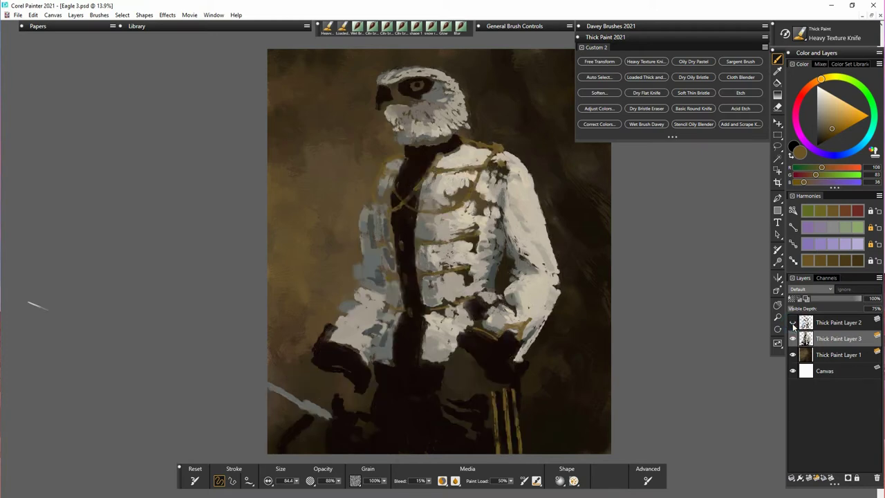
{"action": "left_click", "coordinate": [793, 323]}
Add gold to the sword guard, the beak and eye, and the jacket's front edges, checking without the line sketch
{"action": "left_click_drag", "start_coordinate": [317, 443], "coordinate": [318, 456]}
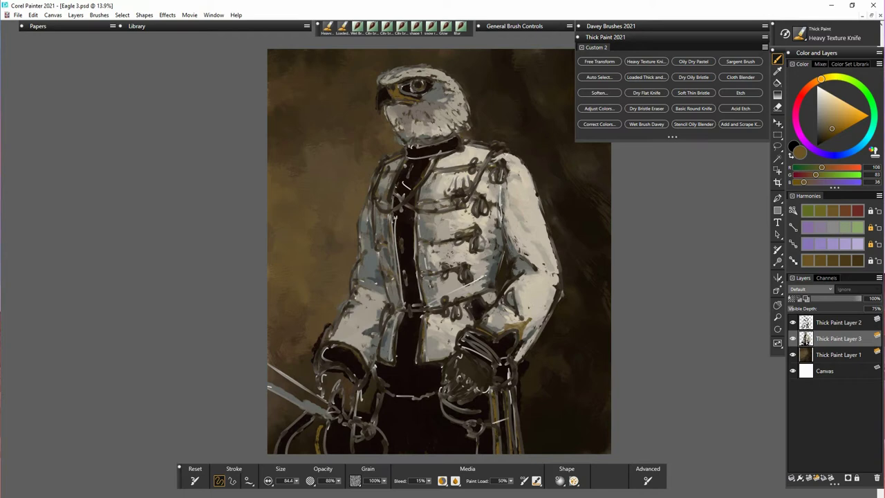
{"action": "left_click", "coordinate": [793, 323]}
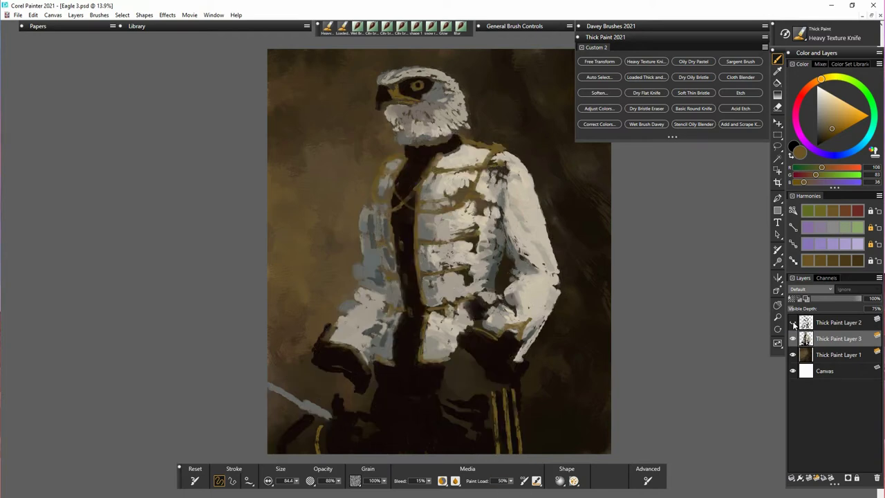
{"action": "left_click", "coordinate": [793, 323]}
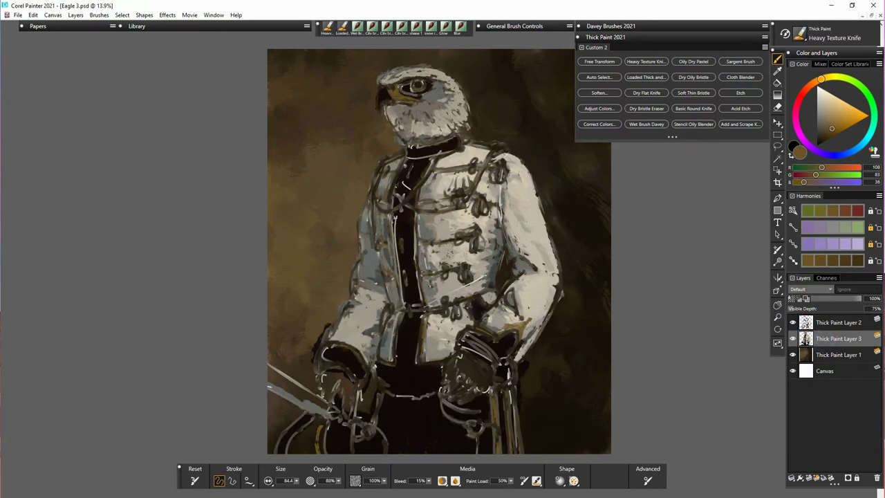
Sample beiges from the jacket to smooth the sword arm's sleeve and rework the bent arm's elbow and upper-sleeve folds
{"action": "left_click", "coordinate": [364, 296], "text": "alt"}
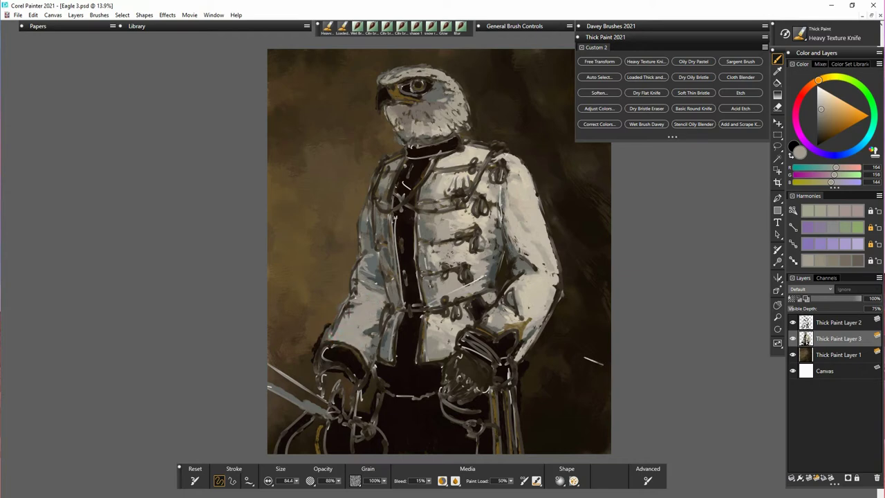
{"action": "left_click", "coordinate": [560, 297], "text": "alt"}
{"action": "mouse_move", "coordinate": [553, 309]}
{"action": "left_mouse_down"}
{"action": "mouse_move", "coordinate": [530, 328]}
{"action": "mouse_move", "coordinate": [557, 305]}
{"action": "mouse_move", "coordinate": [548, 268]}
{"action": "left_mouse_up"}
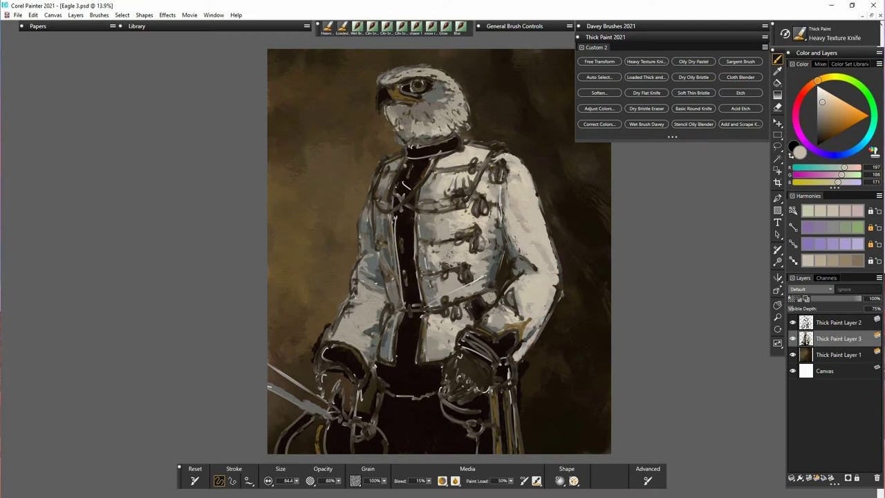
{"action": "left_click", "coordinate": [506, 220], "text": "alt"}
{"action": "mouse_move", "coordinate": [508, 225]}
{"action": "left_mouse_down"}
{"action": "mouse_move", "coordinate": [520, 250]}
{"action": "mouse_move", "coordinate": [541, 264]}
{"action": "left_mouse_up"}
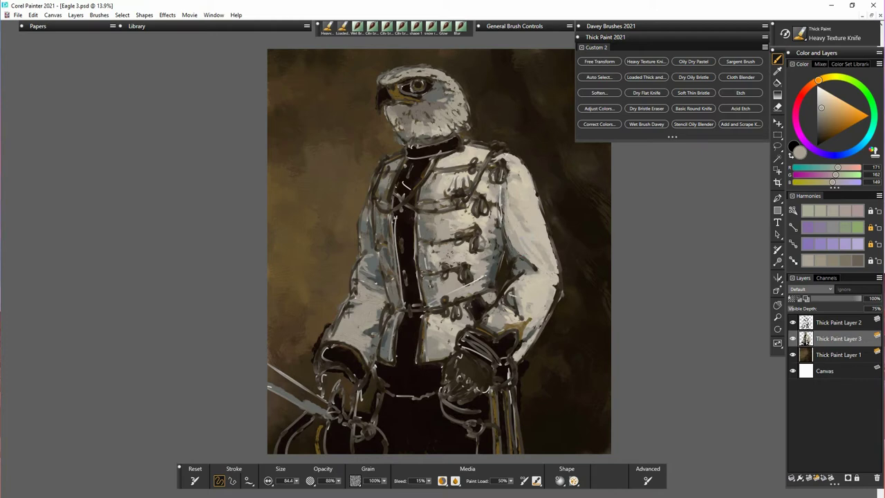
Sample the cuff's gold (RGB 114, 93, 55), paint a looped knot ornament on the bent forearm, and sample beige to tidy around it
{"action": "left_click", "coordinate": [532, 334], "text": "alt"}
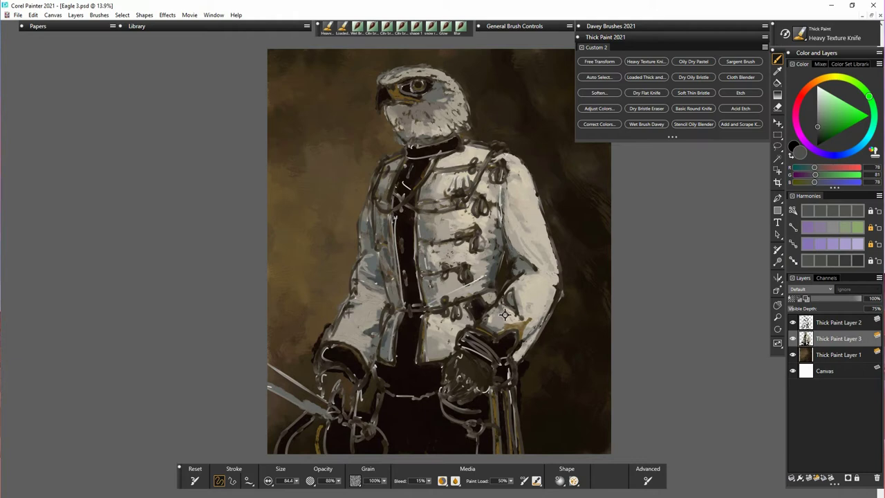
{"action": "left_click", "coordinate": [522, 335], "text": "alt"}
{"action": "left_click", "coordinate": [527, 329], "text": "alt"}
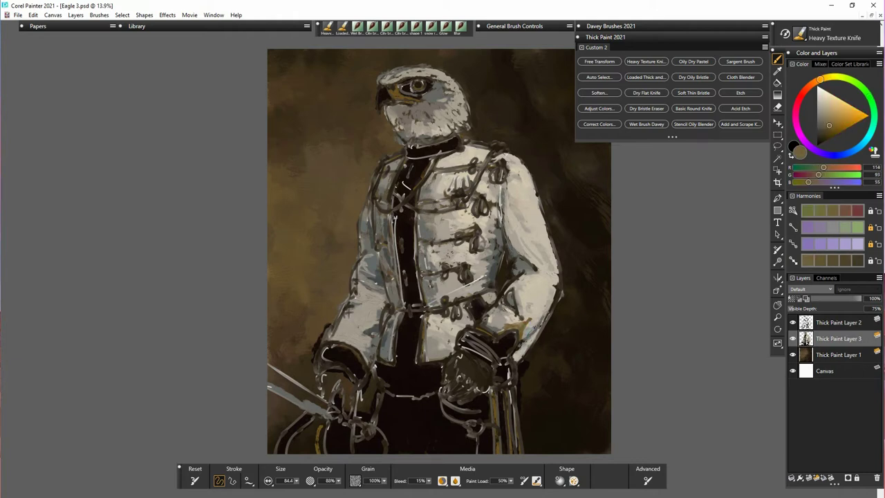
{"action": "mouse_move", "coordinate": [531, 347]}
{"action": "left_mouse_down"}
{"action": "mouse_move", "coordinate": [546, 339]}
{"action": "mouse_move", "coordinate": [523, 323]}
{"action": "left_mouse_up"}
{"action": "left_click_drag", "start_coordinate": [550, 276], "coordinate": [543, 297]}
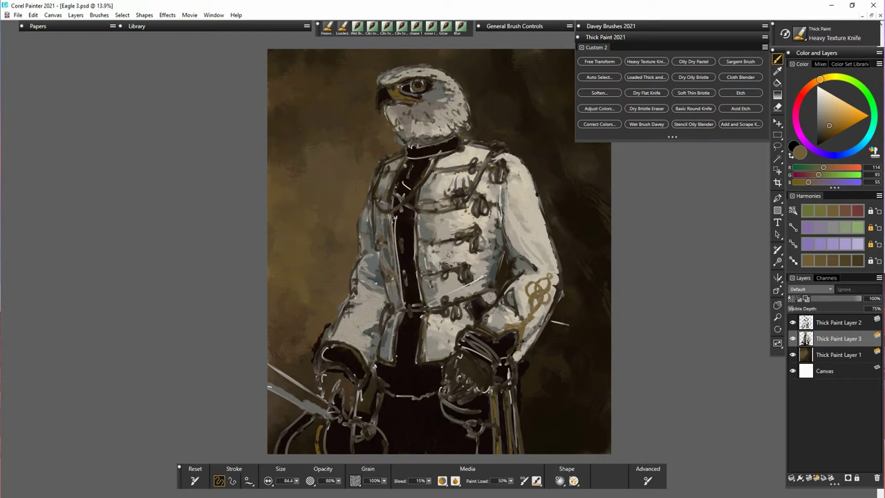
{"action": "left_click", "coordinate": [543, 306], "text": "alt"}
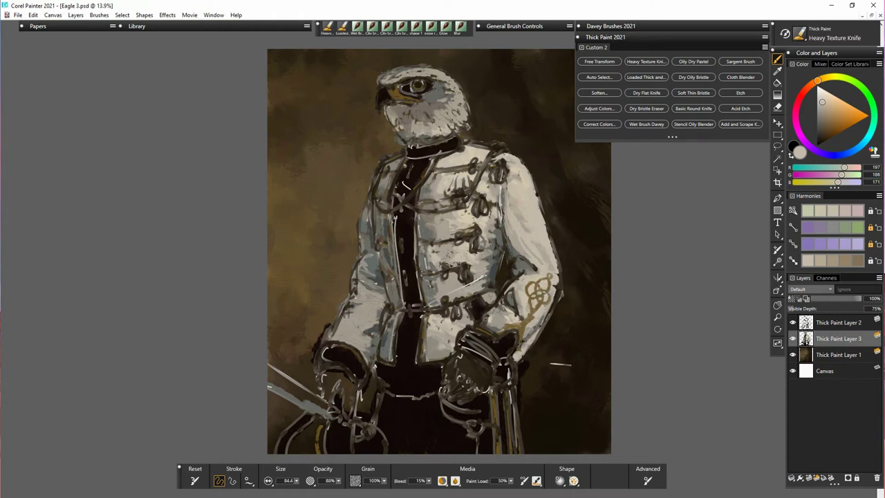
Hide Thick Paint Layer 2 and fill the dark gaps between the chest braids with beiges sampled from the jacket
{"action": "left_click", "coordinate": [792, 322]}
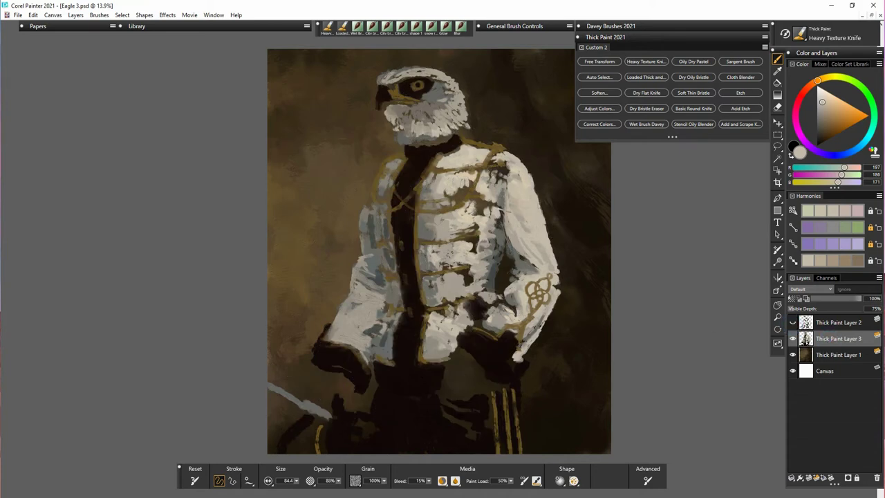
{"action": "left_click", "coordinate": [487, 223], "text": "alt"}
{"action": "mouse_move", "coordinate": [467, 215]}
{"action": "left_mouse_down"}
{"action": "mouse_move", "coordinate": [468, 200]}
{"action": "mouse_move", "coordinate": [484, 204]}
{"action": "mouse_move", "coordinate": [472, 218]}
{"action": "mouse_move", "coordinate": [495, 228]}
{"action": "left_mouse_up"}
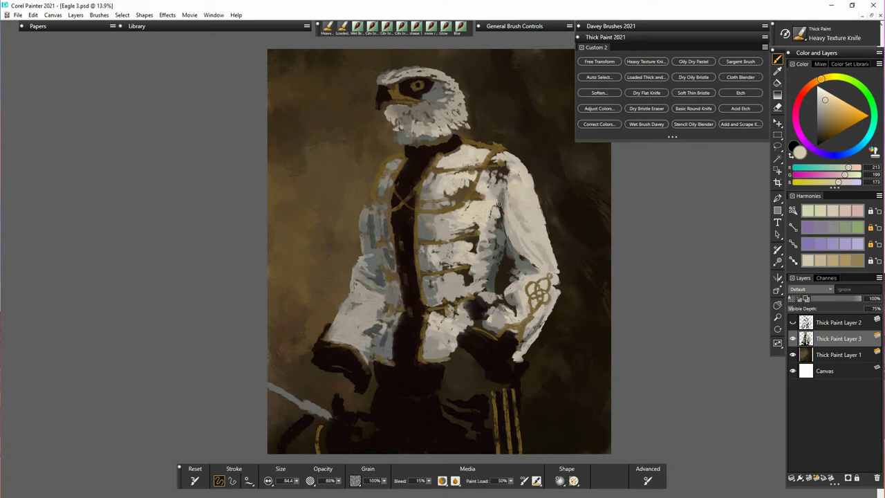
{"action": "left_click", "coordinate": [499, 193], "text": "alt"}
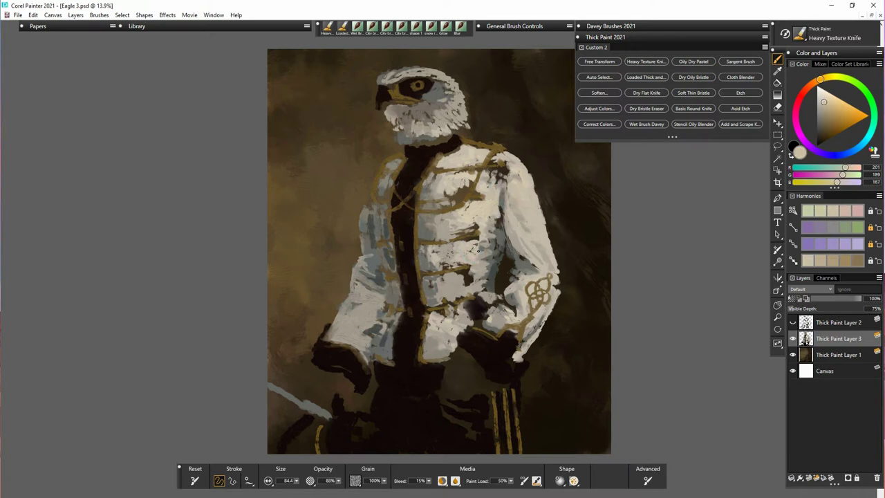
{"action": "left_click", "coordinate": [463, 289], "text": "alt"}
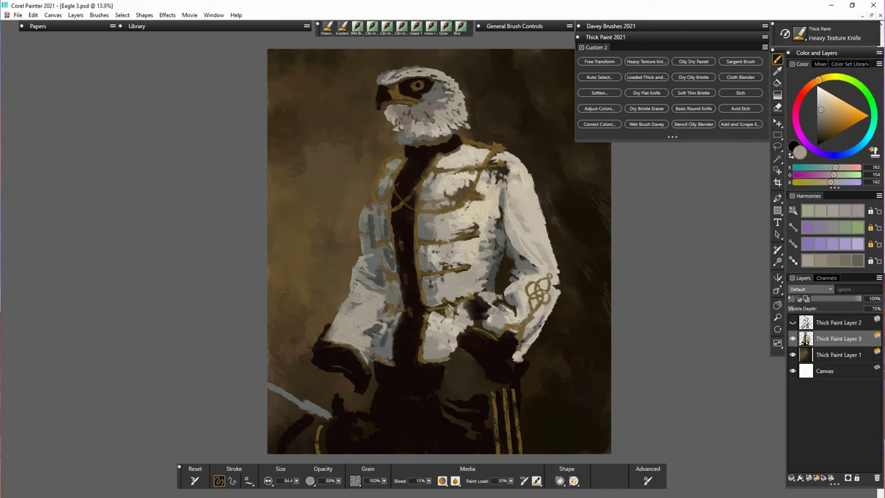
Paint the bent forearm's folds in sampled light beige and soften the inner elbow's shadow with sampled grays
{"action": "left_click", "coordinate": [523, 322], "text": "alt"}
{"action": "mouse_move", "coordinate": [484, 320]}
{"action": "left_mouse_down"}
{"action": "mouse_move", "coordinate": [502, 299]}
{"action": "mouse_move", "coordinate": [516, 317]}
{"action": "left_mouse_up"}
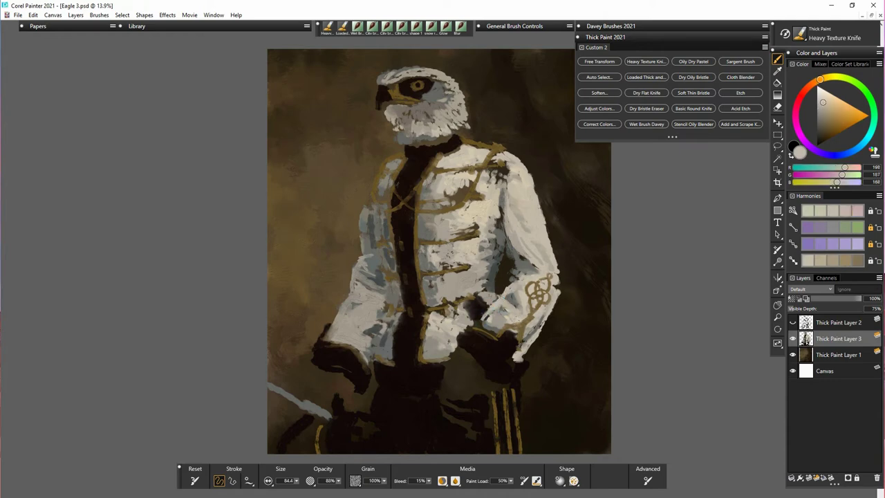
{"action": "left_click", "coordinate": [527, 276], "text": "alt"}
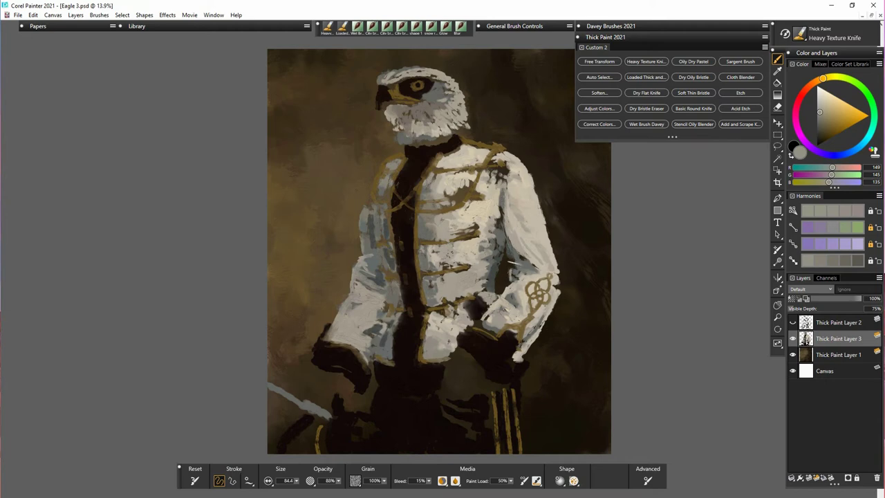
{"action": "left_click_drag", "start_coordinate": [514, 263], "coordinate": [512, 279]}
{"action": "left_click", "coordinate": [524, 272], "text": "alt"}
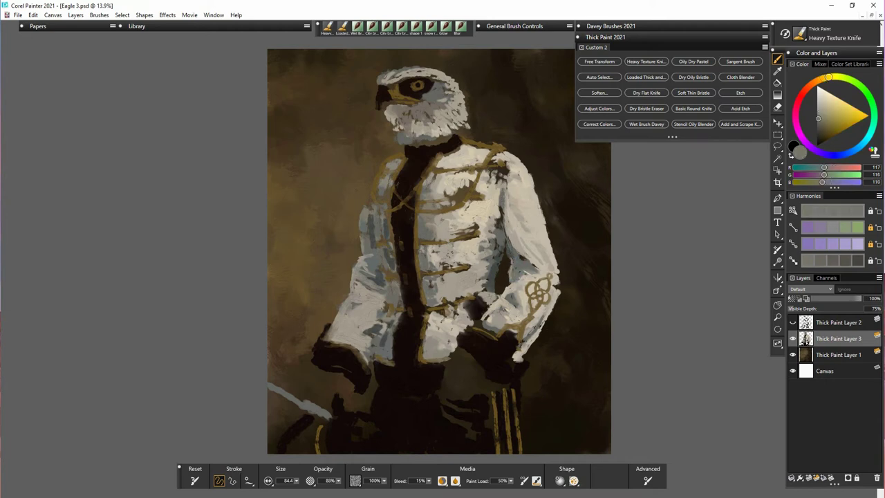
{"action": "mouse_move", "coordinate": [524, 260]}
{"action": "left_mouse_down"}
{"action": "mouse_move", "coordinate": [516, 266]}
{"action": "mouse_move", "coordinate": [531, 264]}
{"action": "left_mouse_up"}
Refine the bent sleeve's edge beside the dark gap at the waist using sampled beige, gray and near-black
{"action": "left_click", "coordinate": [483, 315], "text": "alt"}
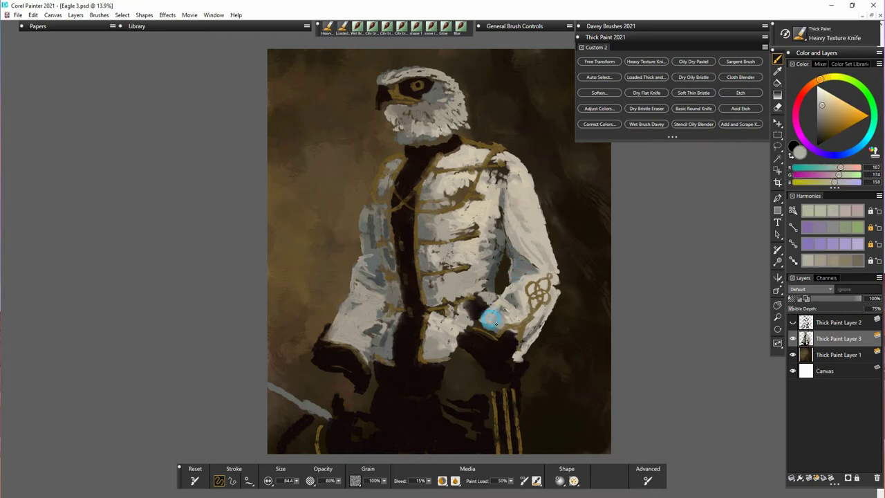
{"action": "left_click", "coordinate": [497, 311], "text": "alt"}
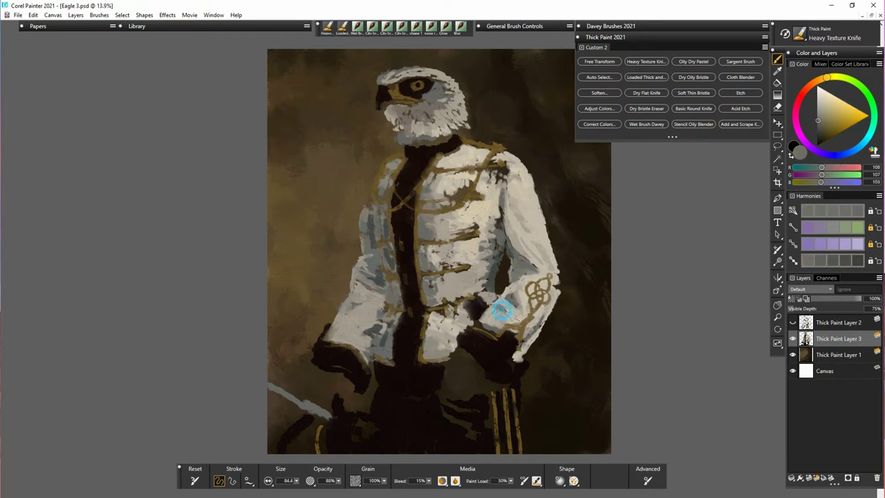
{"action": "left_click", "coordinate": [495, 308], "text": "alt"}
{"action": "left_click", "coordinate": [484, 302], "text": "alt"}
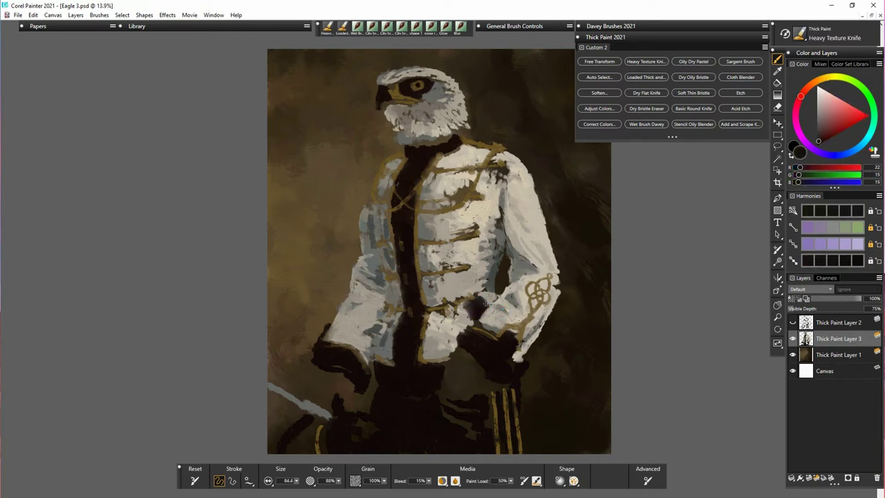
Touch up the jacket's lower flap and the area around the waist braid with sampled beige and gray tones
{"action": "left_click", "coordinate": [446, 261], "text": "alt"}
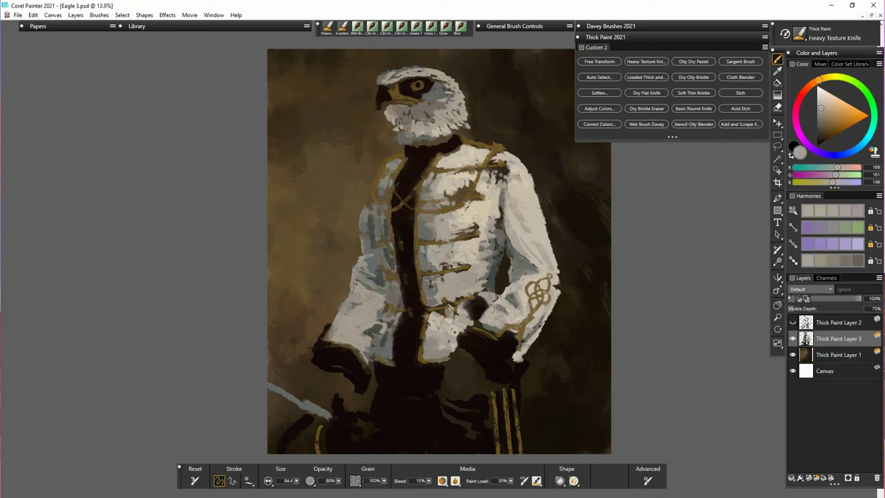
{"action": "left_click", "coordinate": [452, 345], "text": "alt"}
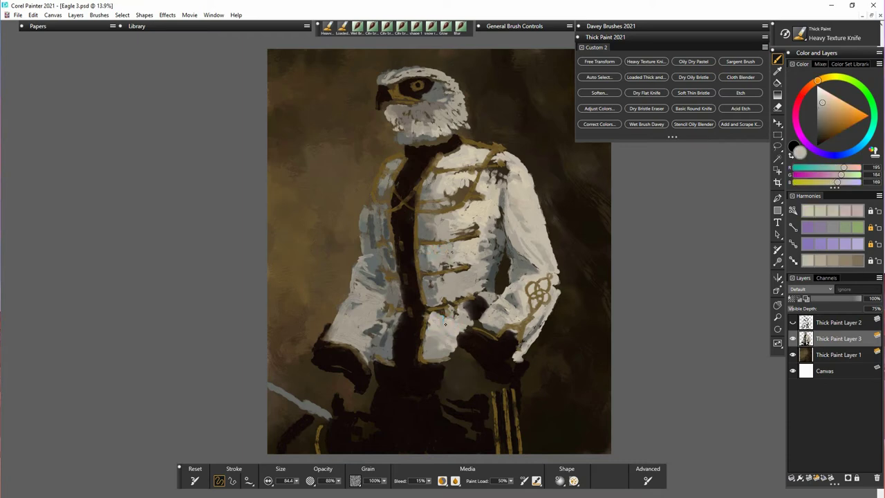
{"action": "left_click_drag", "start_coordinate": [445, 324], "coordinate": [450, 312]}
{"action": "left_click", "coordinate": [434, 304], "text": "alt"}
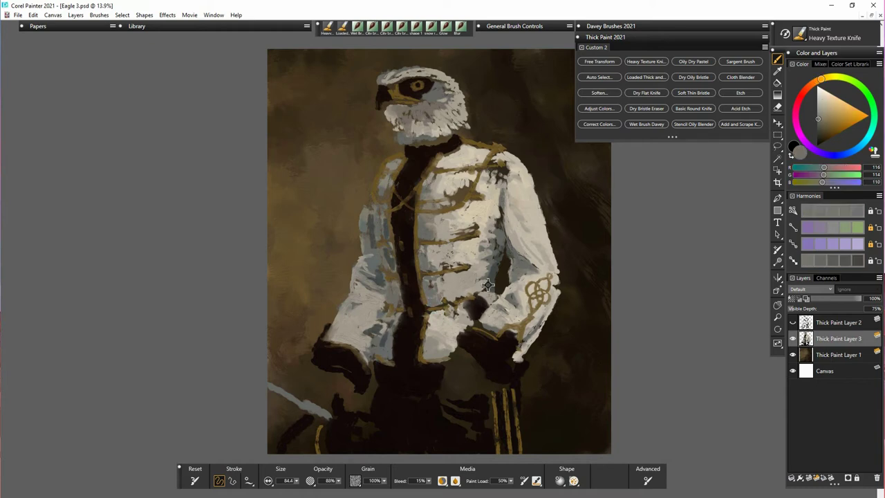
{"action": "left_click", "coordinate": [440, 289], "text": "alt"}
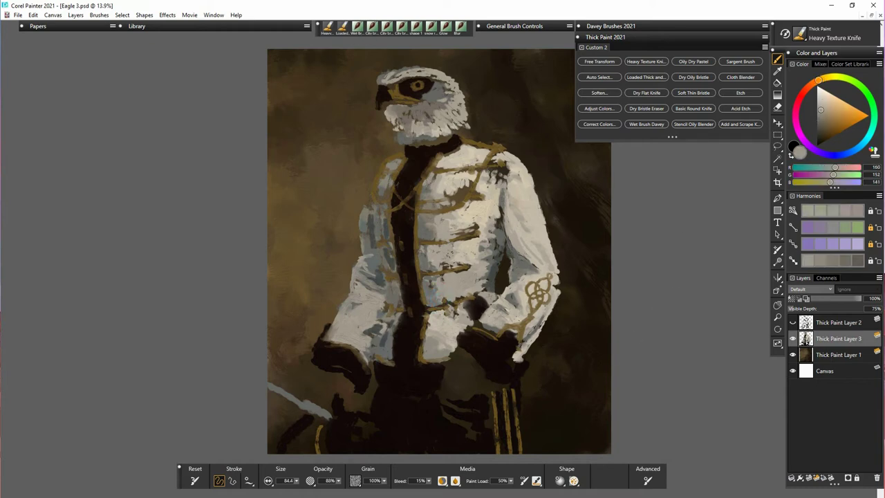
Switch to the Wet Brush Davey and blend the jacket's lower chest with a sampled gray (RGB 160, 155, 143)
{"action": "left_click", "coordinate": [647, 125]}
{"action": "left_click", "coordinate": [438, 288]}
{"action": "left_click", "coordinate": [545, 372]}
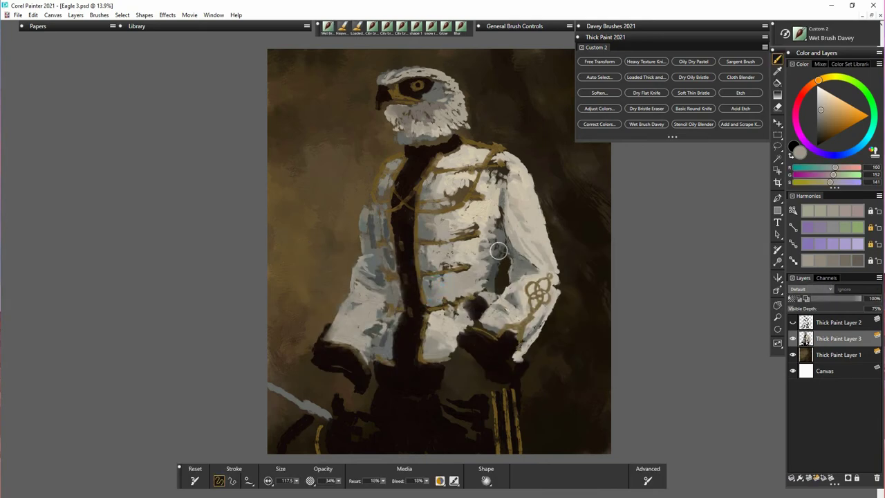
{"action": "left_click", "coordinate": [492, 274], "text": "alt"}
{"action": "mouse_move", "coordinate": [492, 263]}
{"action": "left_mouse_down"}
{"action": "mouse_move", "coordinate": [478, 259]}
{"action": "mouse_move", "coordinate": [490, 248]}
{"action": "mouse_move", "coordinate": [481, 243]}
{"action": "mouse_move", "coordinate": [423, 252]}
{"action": "mouse_move", "coordinate": [441, 280]}
{"action": "left_mouse_up"}
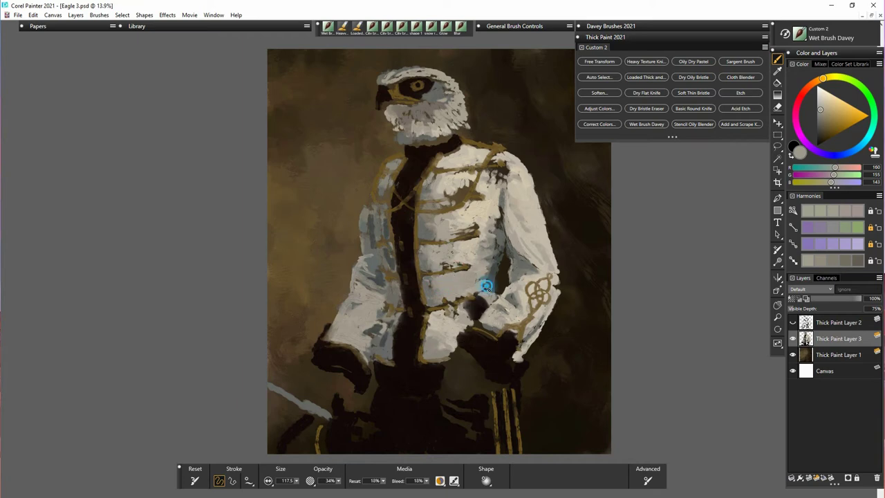
Blend the shadow on the jacket's side above the waist into the beige chest with sampled dark and mid grays
{"action": "left_click", "coordinate": [490, 288], "text": "alt"}
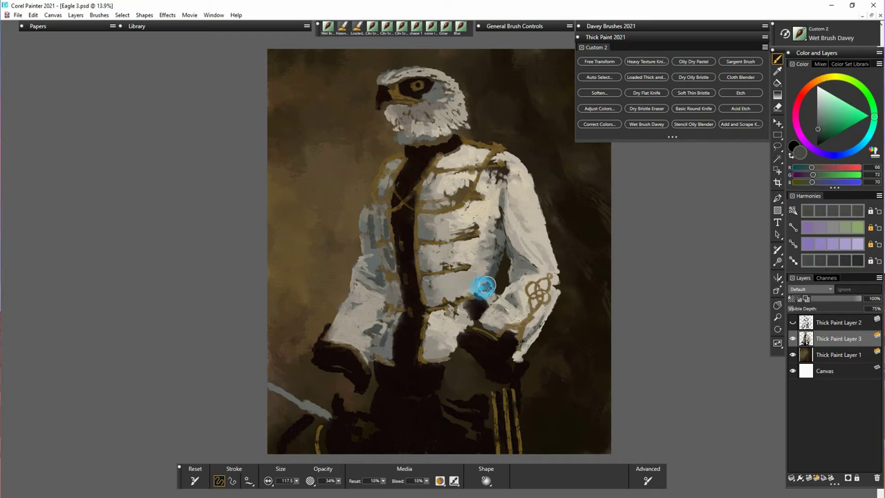
{"action": "left_click", "coordinate": [481, 289], "text": "alt"}
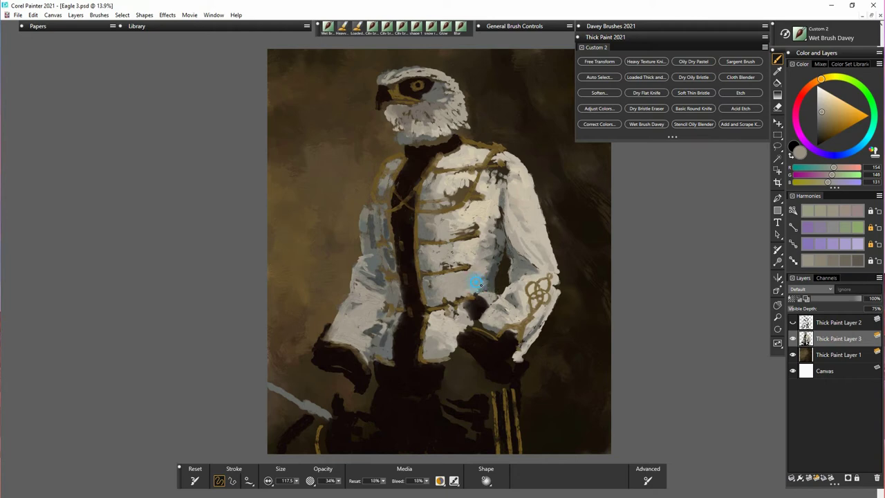
{"action": "mouse_move", "coordinate": [492, 268]}
{"action": "left_mouse_down"}
{"action": "mouse_move", "coordinate": [496, 238]}
{"action": "mouse_move", "coordinate": [488, 287]}
{"action": "mouse_move", "coordinate": [493, 238]}
{"action": "mouse_move", "coordinate": [474, 247]}
{"action": "mouse_move", "coordinate": [489, 216]}
{"action": "mouse_move", "coordinate": [474, 276]}
{"action": "mouse_move", "coordinate": [489, 272]}
{"action": "mouse_move", "coordinate": [479, 293]}
{"action": "mouse_move", "coordinate": [488, 300]}
{"action": "mouse_move", "coordinate": [483, 271]}
{"action": "mouse_move", "coordinate": [491, 279]}
{"action": "mouse_move", "coordinate": [503, 234]}
{"action": "mouse_move", "coordinate": [479, 216]}
{"action": "mouse_move", "coordinate": [448, 227]}
{"action": "left_mouse_up"}
Soften the gaps between the upper braids and the shadow from shoulder to armpit using tones sampled from the jacket
{"action": "left_click", "coordinate": [476, 243], "text": "alt"}
{"action": "left_click", "coordinate": [490, 216], "text": "alt"}
{"action": "mouse_move", "coordinate": [471, 191]}
{"action": "left_mouse_down"}
{"action": "mouse_move", "coordinate": [450, 188]}
{"action": "mouse_move", "coordinate": [457, 174]}
{"action": "mouse_move", "coordinate": [502, 178]}
{"action": "mouse_move", "coordinate": [505, 166]}
{"action": "mouse_move", "coordinate": [489, 170]}
{"action": "mouse_move", "coordinate": [510, 187]}
{"action": "mouse_move", "coordinate": [502, 192]}
{"action": "mouse_move", "coordinate": [505, 177]}
{"action": "left_mouse_up"}
{"action": "left_click", "coordinate": [500, 177], "text": "alt"}
{"action": "left_click", "coordinate": [498, 223], "text": "alt"}
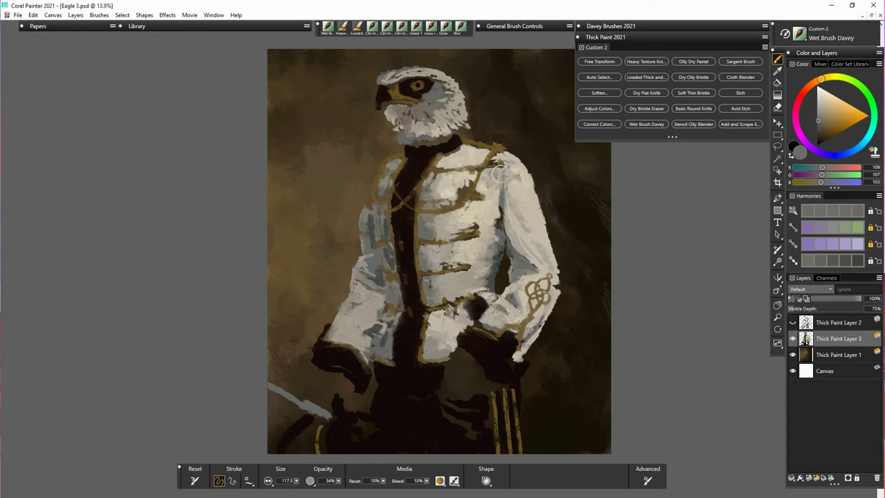
Soften the shading at the front of the shoulder and between the upper chest braids with grays and beige sampled from the jacket
{"action": "left_click", "coordinate": [507, 172], "text": "alt"}
{"action": "left_click_drag", "start_coordinate": [514, 178], "coordinate": [516, 176]}
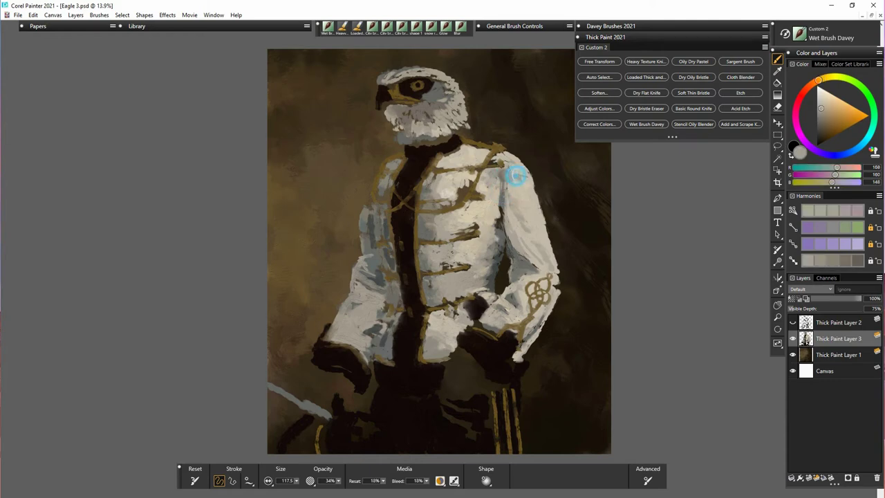
{"action": "left_click", "coordinate": [510, 185], "text": "alt"}
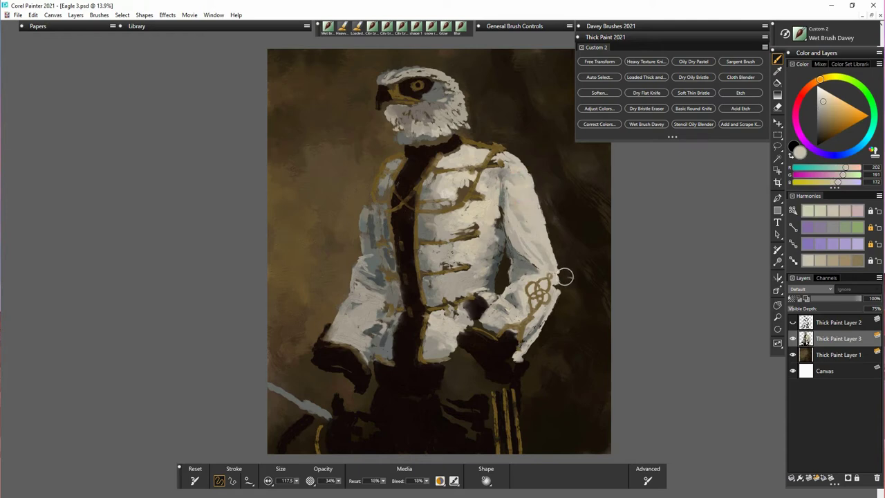
{"action": "mouse_move", "coordinate": [457, 170]}
{"action": "left_mouse_down"}
{"action": "mouse_move", "coordinate": [444, 174]}
{"action": "mouse_move", "coordinate": [452, 178]}
{"action": "left_mouse_up"}
Sample a dark brown (RGB 31, 23, 15) and paint thin shadow lines along the upper braids and looped chest cords
{"action": "left_click", "coordinate": [528, 117], "text": "alt"}
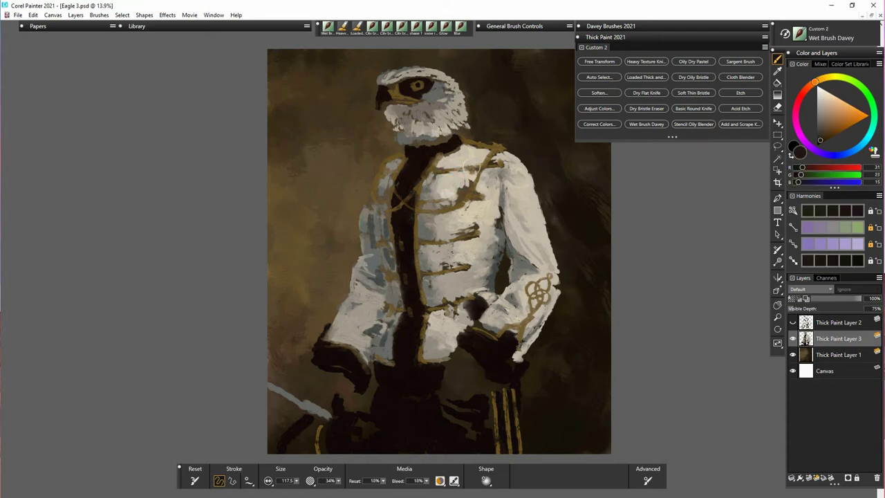
{"action": "left_click_drag", "start_coordinate": [463, 167], "coordinate": [475, 173]}
{"action": "left_click_drag", "start_coordinate": [390, 214], "coordinate": [373, 201]}
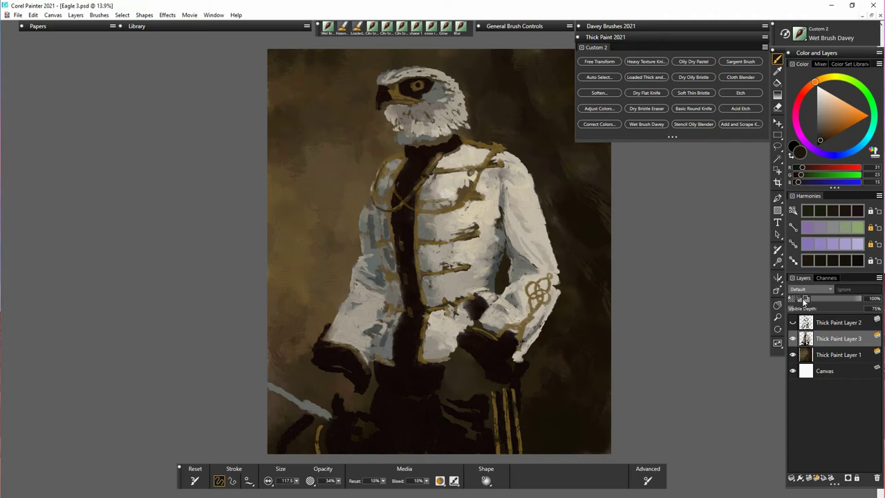
{"action": "mouse_move", "coordinate": [371, 199]}
{"action": "left_mouse_down"}
{"action": "mouse_move", "coordinate": [375, 174]}
{"action": "mouse_move", "coordinate": [381, 207]}
{"action": "left_mouse_up"}
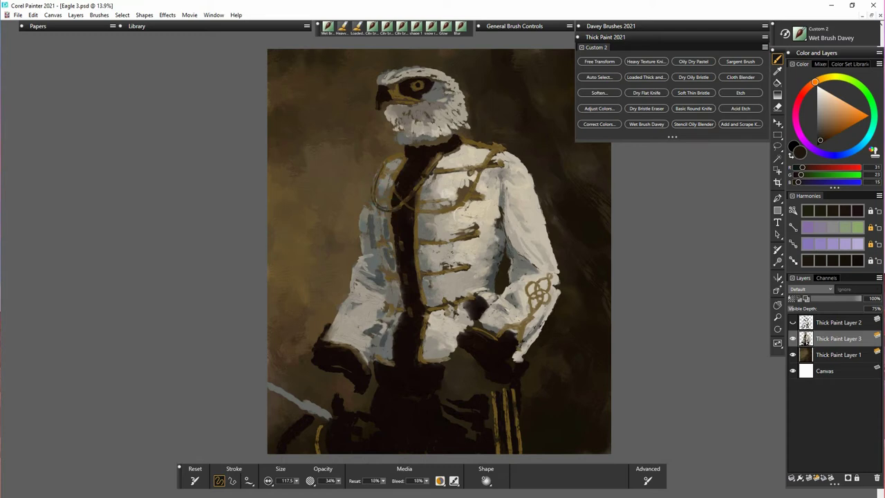
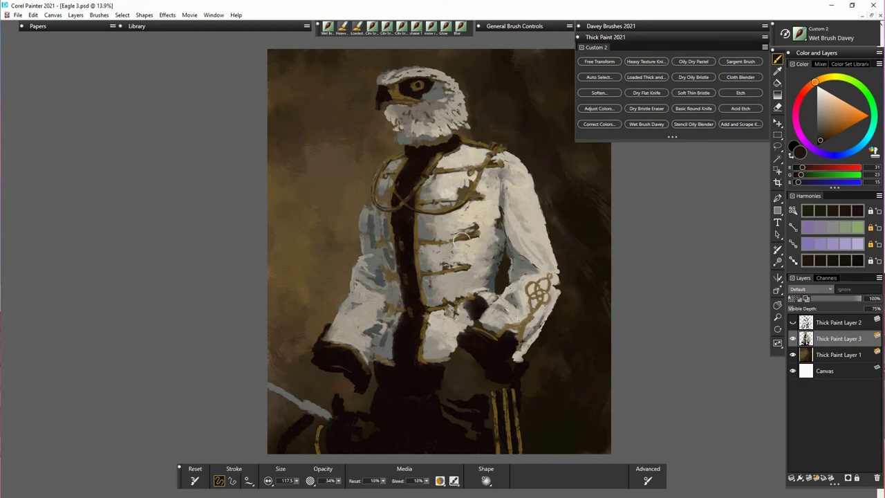
Blend the chest below the hanging cord and beside the dark front placket with sampled beige and gray tones
{"action": "left_click", "coordinate": [460, 200], "text": "alt"}
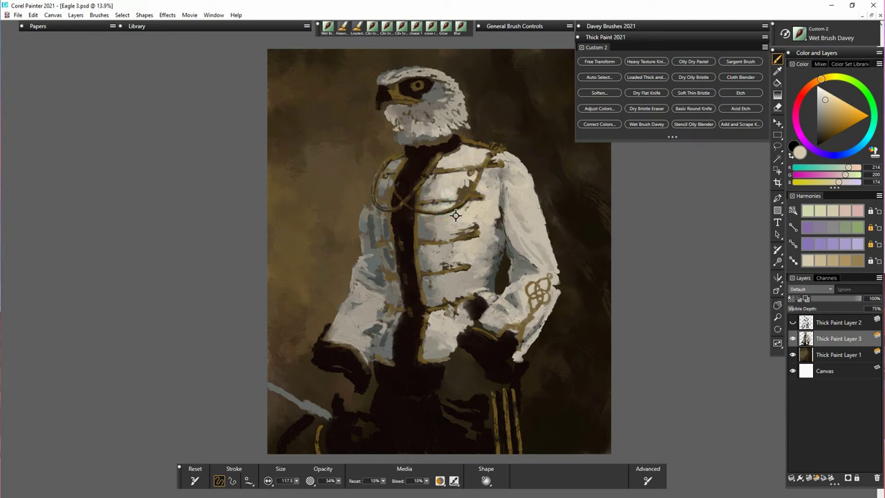
{"action": "left_click", "coordinate": [499, 266], "text": "alt"}
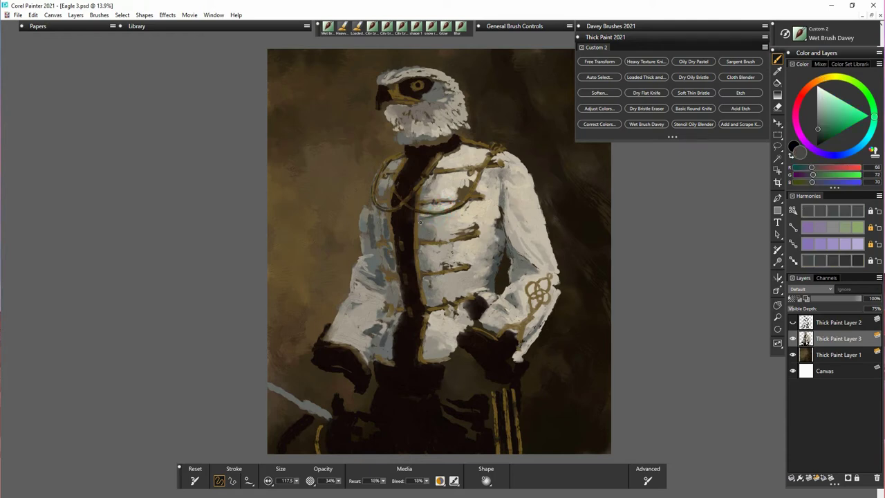
{"action": "left_click", "coordinate": [435, 222], "text": "alt"}
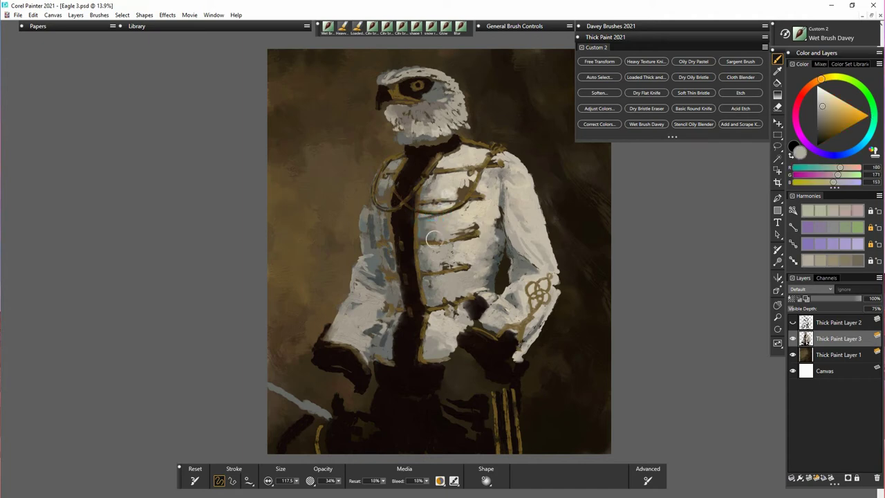
{"action": "left_click", "coordinate": [429, 237], "text": "alt"}
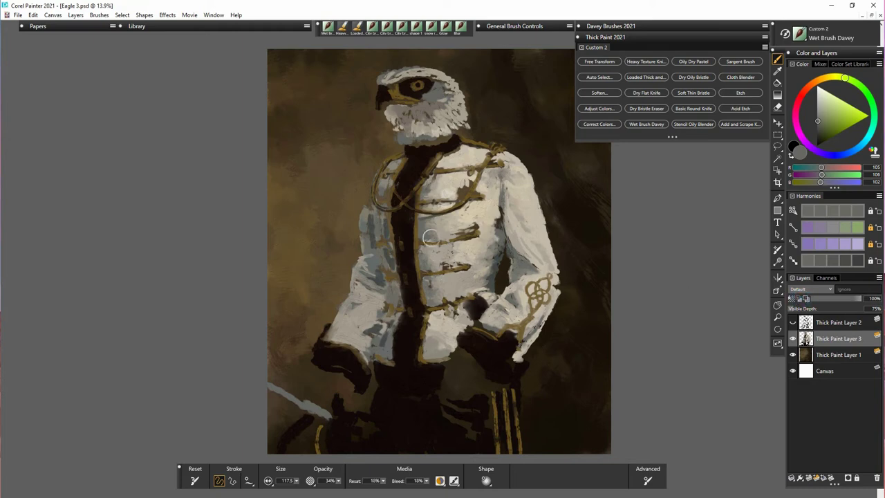
{"action": "left_click", "coordinate": [421, 238], "text": "alt"}
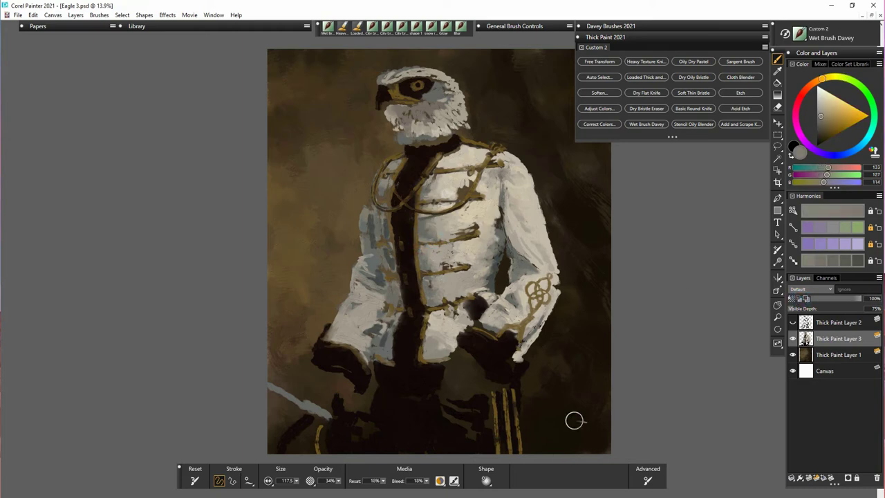
{"action": "left_click", "coordinate": [424, 228], "text": "alt"}
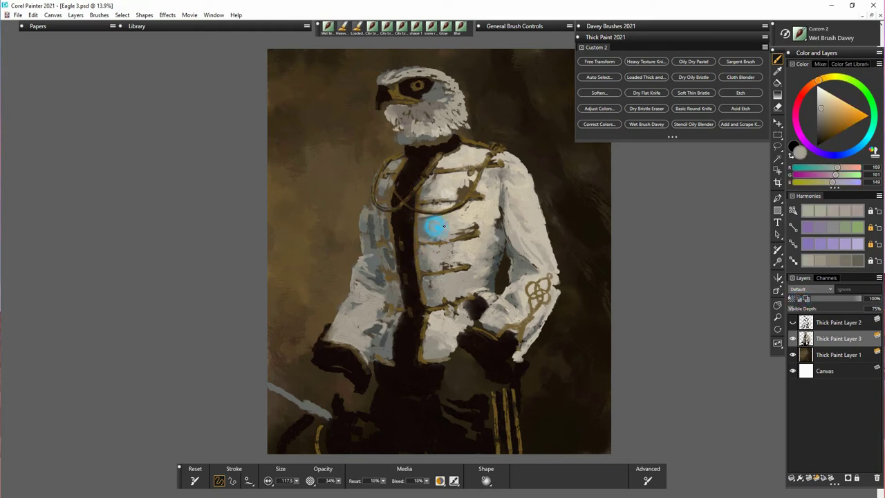
Sample the placket's near-black brown (RGB 27, 16, 15) and touch up the placket and the edges of both dark gloves
{"action": "left_click", "coordinate": [395, 236], "text": "alt"}
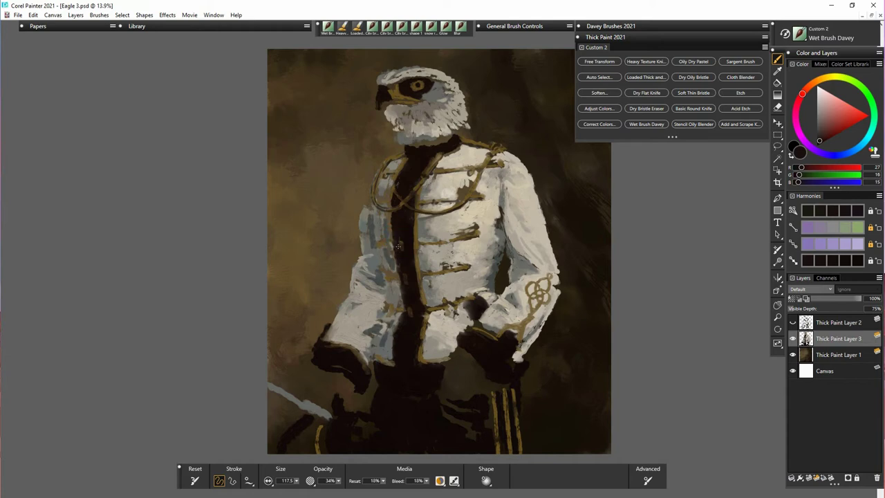
{"action": "left_click", "coordinate": [397, 246], "text": "alt"}
{"action": "left_click", "coordinate": [458, 339], "text": "alt"}
{"action": "left_click", "coordinate": [401, 316], "text": "alt"}
{"action": "left_click", "coordinate": [338, 348], "text": "alt"}
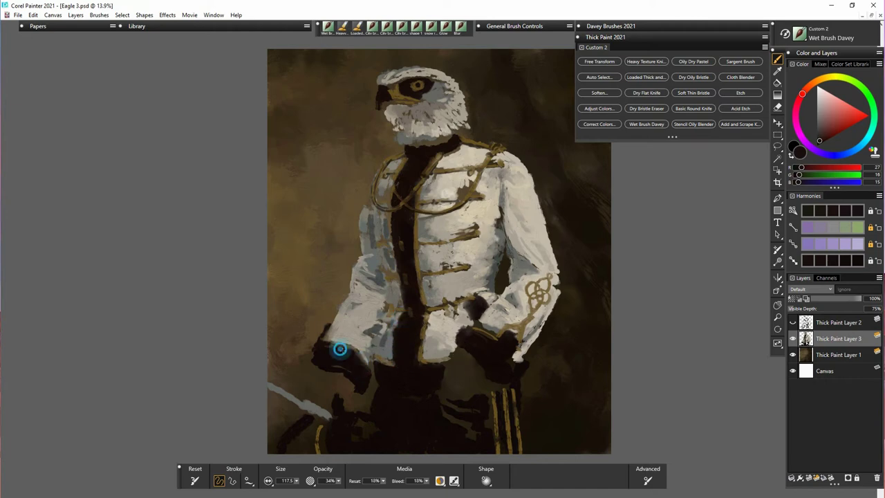
{"action": "left_click", "coordinate": [502, 343], "text": "alt"}
{"action": "left_click", "coordinate": [515, 338], "text": "alt"}
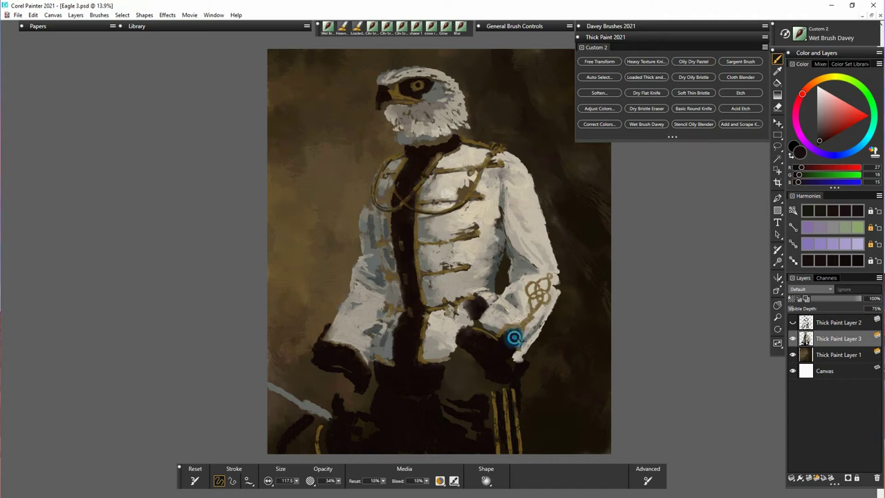
Reinforce the dark shape of the hand at the waist, the collar and the lower front placket with near-black brown
{"action": "mouse_move", "coordinate": [470, 309]}
{"action": "left_mouse_down"}
{"action": "mouse_move", "coordinate": [477, 302]}
{"action": "mouse_move", "coordinate": [476, 320]}
{"action": "mouse_move", "coordinate": [481, 301]}
{"action": "left_mouse_up"}
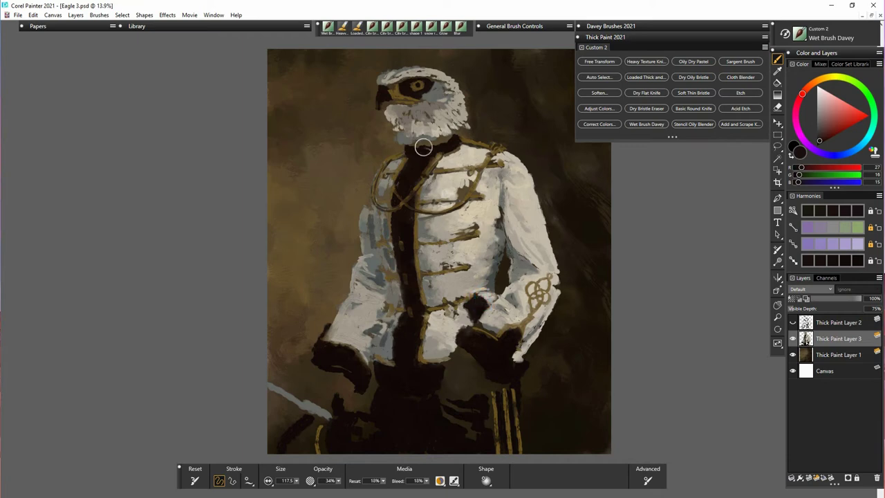
{"action": "mouse_move", "coordinate": [423, 147]}
{"action": "left_mouse_down"}
{"action": "mouse_move", "coordinate": [454, 138]}
{"action": "mouse_move", "coordinate": [423, 144]}
{"action": "left_mouse_up"}
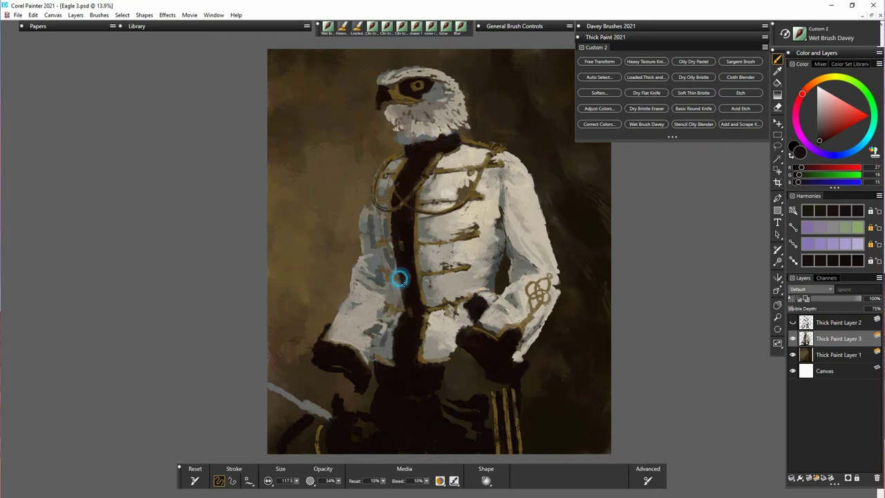
{"action": "left_click_drag", "start_coordinate": [400, 279], "coordinate": [399, 267]}
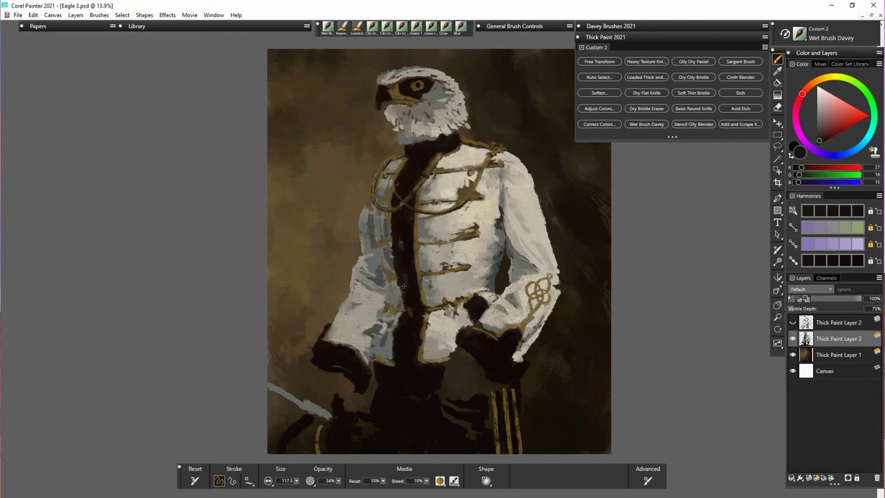
{"action": "left_click_drag", "start_coordinate": [407, 307], "coordinate": [403, 285]}
{"action": "left_click_drag", "start_coordinate": [415, 343], "coordinate": [413, 355]}
Paint dark loops around the waist braid and a dark contour separating the lower jacket from the hanging sleeve
{"action": "left_click", "coordinate": [427, 311], "text": "alt"}
{"action": "left_click", "coordinate": [454, 309], "text": "alt"}
{"action": "mouse_move", "coordinate": [459, 302]}
{"action": "left_mouse_down"}
{"action": "mouse_move", "coordinate": [465, 316]}
{"action": "mouse_move", "coordinate": [461, 301]}
{"action": "left_mouse_up"}
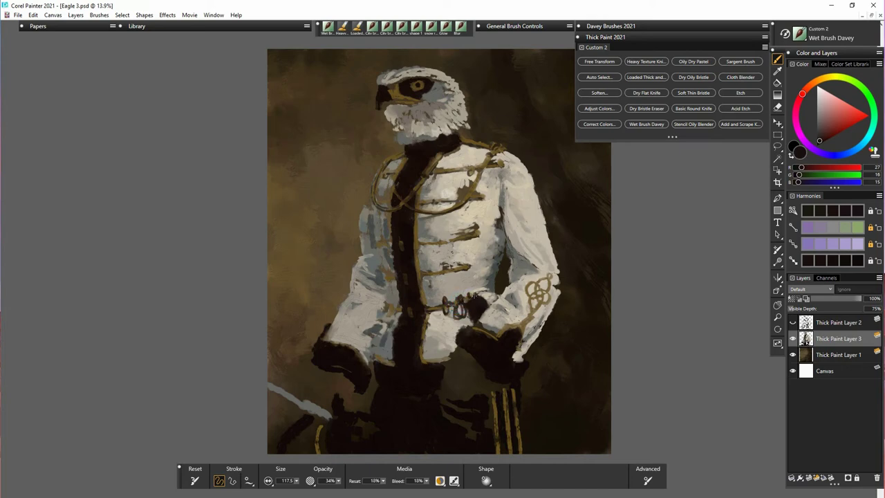
{"action": "left_click", "coordinate": [382, 318], "text": "alt"}
{"action": "left_click_drag", "start_coordinate": [389, 313], "coordinate": [384, 318]}
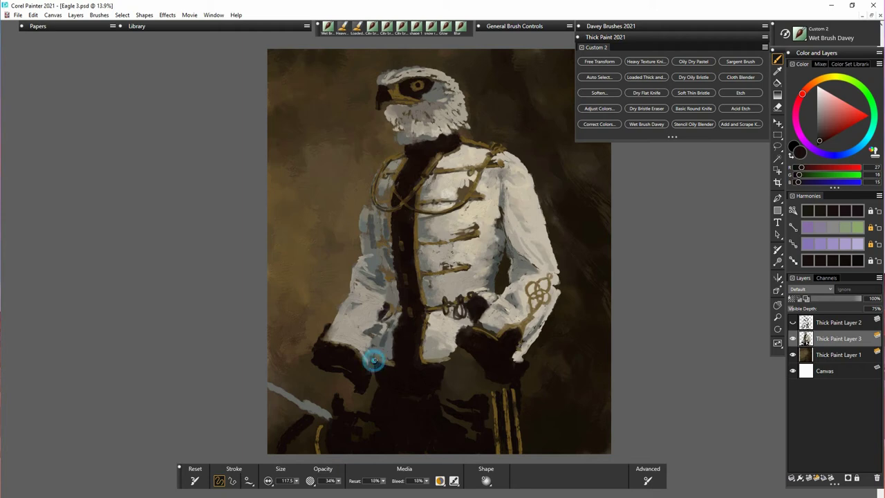
{"action": "mouse_move", "coordinate": [375, 350]}
{"action": "left_mouse_down"}
{"action": "mouse_move", "coordinate": [385, 305]}
{"action": "mouse_move", "coordinate": [403, 323]}
{"action": "mouse_move", "coordinate": [406, 293]}
{"action": "mouse_move", "coordinate": [387, 288]}
{"action": "mouse_move", "coordinate": [388, 278]}
{"action": "mouse_move", "coordinate": [396, 313]}
{"action": "mouse_move", "coordinate": [377, 289]}
{"action": "mouse_move", "coordinate": [393, 310]}
{"action": "left_mouse_up"}
Blend the hanging sleeve's folds and cuff edge using grays and a dark brown sampled from the surrounding paint
{"action": "left_click", "coordinate": [385, 289], "text": "alt"}
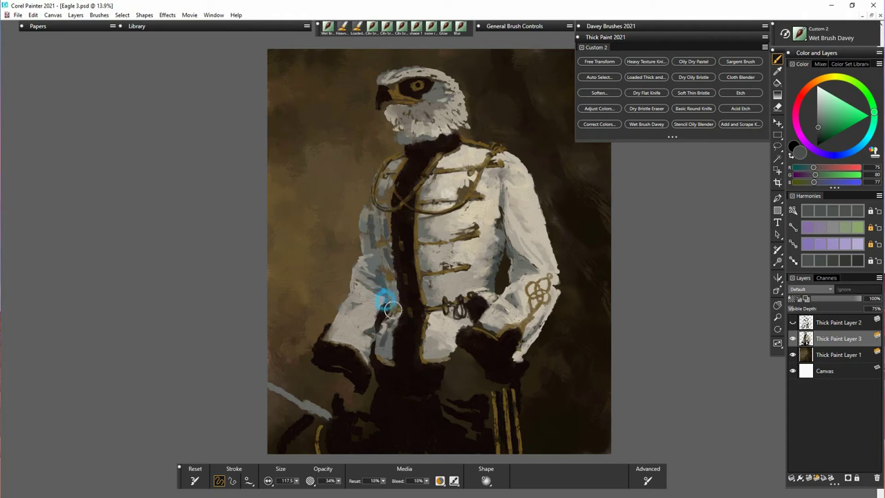
{"action": "left_click", "coordinate": [350, 303], "text": "alt"}
{"action": "left_click", "coordinate": [373, 285], "text": "alt"}
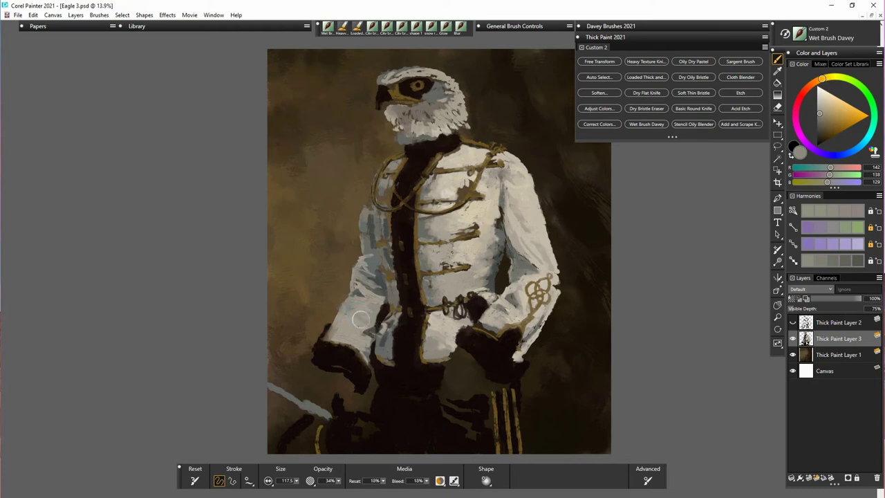
{"action": "left_click", "coordinate": [362, 351], "text": "alt"}
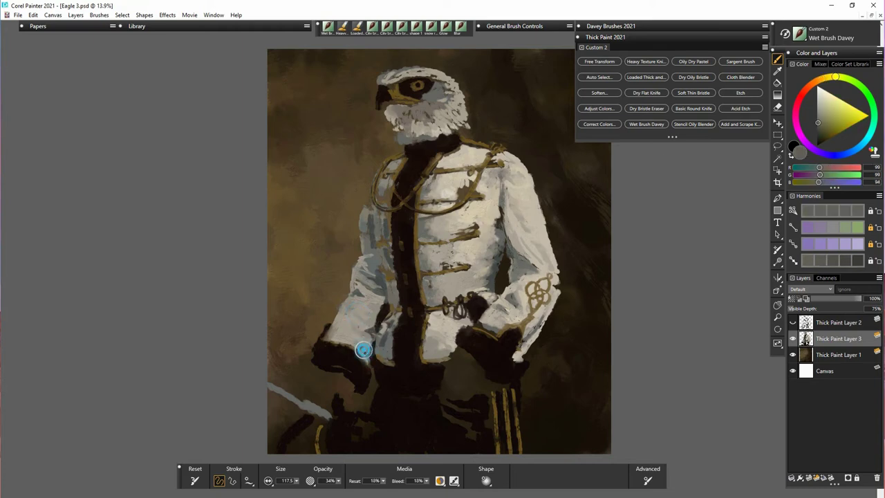
{"action": "left_click", "coordinate": [324, 334], "text": "alt"}
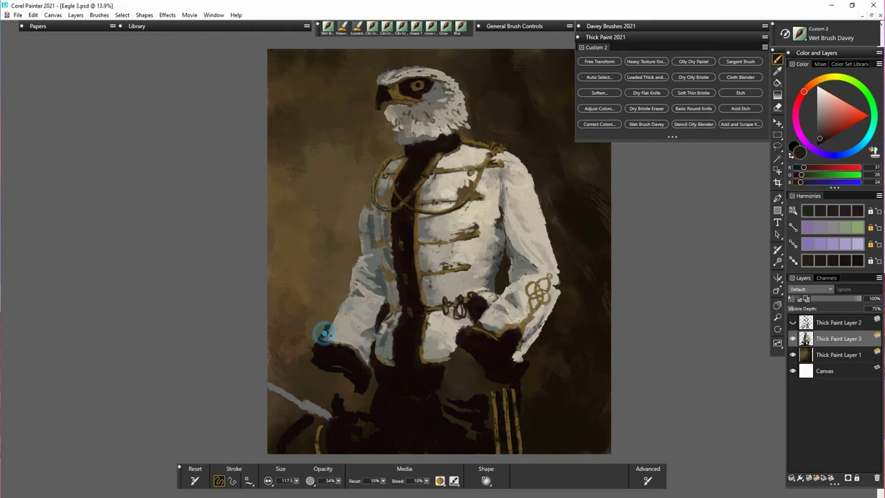
Smooth the hanging sleeve's upper arm and the shaded jacket side beside the placket with sampled mid grays
{"action": "left_click", "coordinate": [357, 277], "text": "alt"}
{"action": "left_click", "coordinate": [362, 251], "text": "alt"}
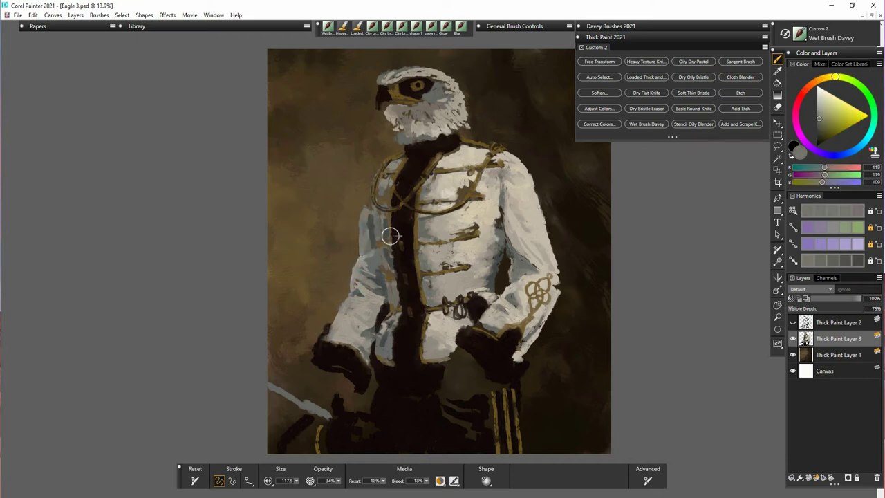
{"action": "left_click", "coordinate": [369, 252], "text": "alt"}
{"action": "mouse_move", "coordinate": [373, 221]}
{"action": "left_mouse_down"}
{"action": "mouse_move", "coordinate": [363, 204]}
{"action": "mouse_move", "coordinate": [371, 198]}
{"action": "left_mouse_up"}
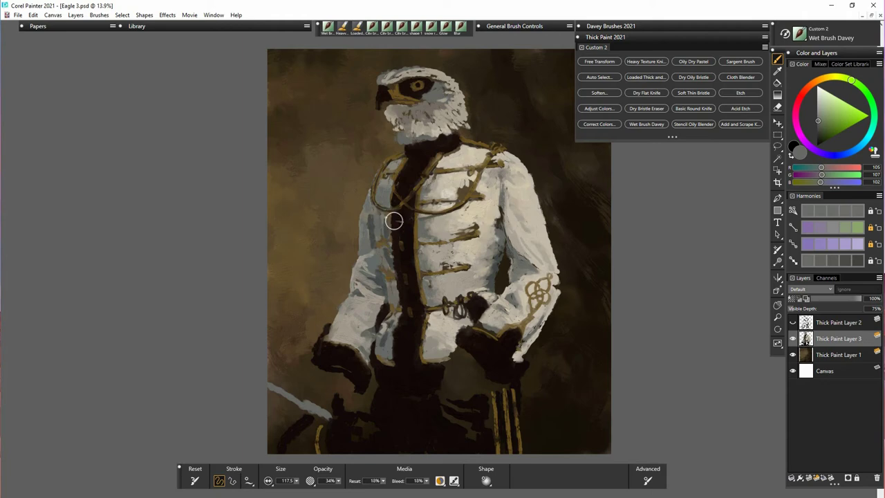
{"action": "left_click", "coordinate": [385, 223], "text": "alt"}
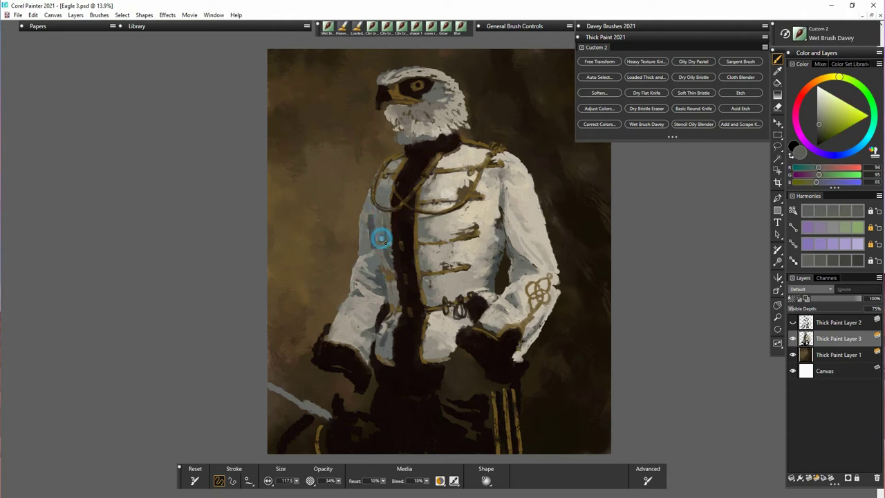
{"action": "left_click", "coordinate": [393, 279], "text": "alt"}
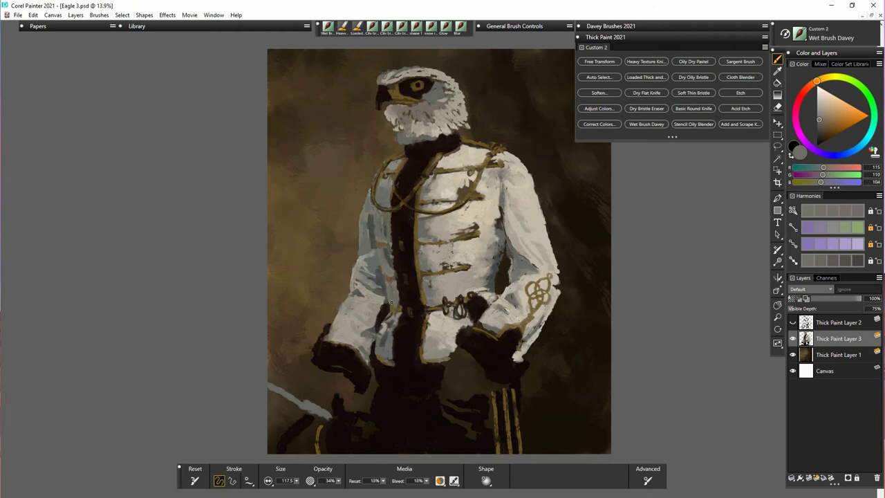
Sample the mid-grey tones of the shaded upper sleeve and paint its shadow with the Wet Brush Davey
{"action": "left_click", "coordinate": [375, 264], "text": "alt"}
{"action": "left_click", "coordinate": [371, 241], "text": "alt"}
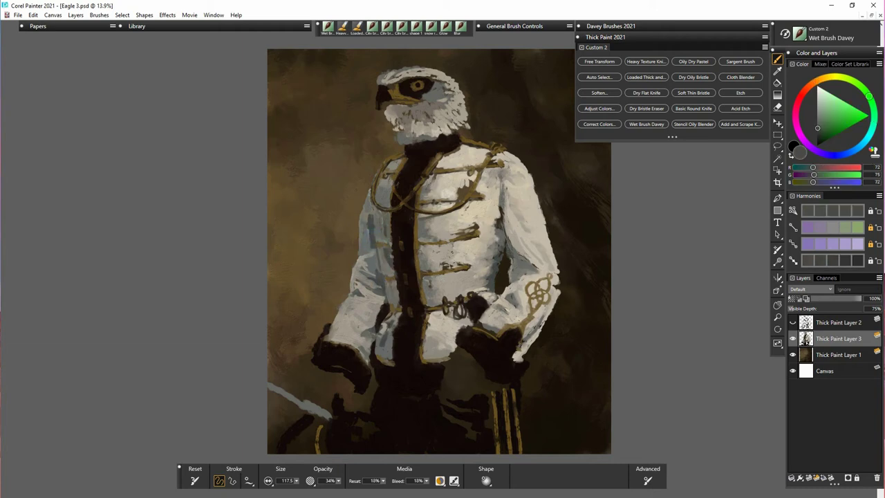
{"action": "left_click", "coordinate": [366, 246], "text": "alt"}
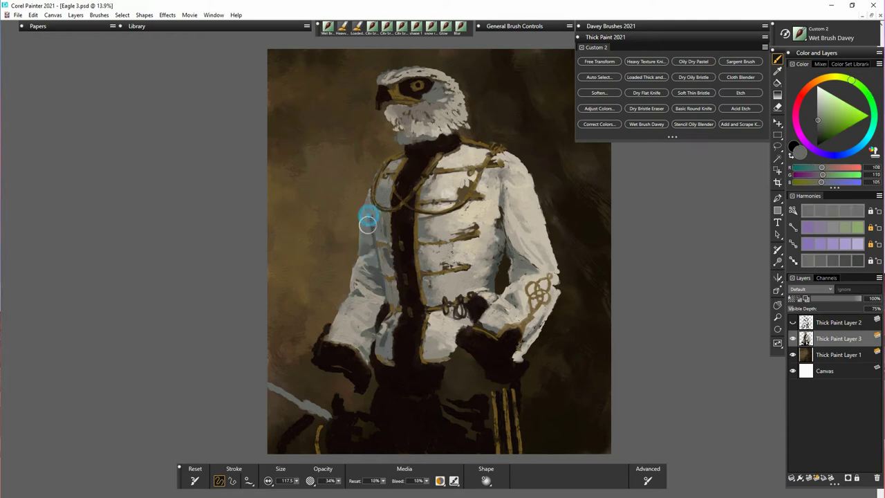
{"action": "mouse_move", "coordinate": [367, 225]}
{"action": "left_mouse_down"}
{"action": "mouse_move", "coordinate": [374, 238]}
{"action": "mouse_move", "coordinate": [367, 219]}
{"action": "left_mouse_up"}
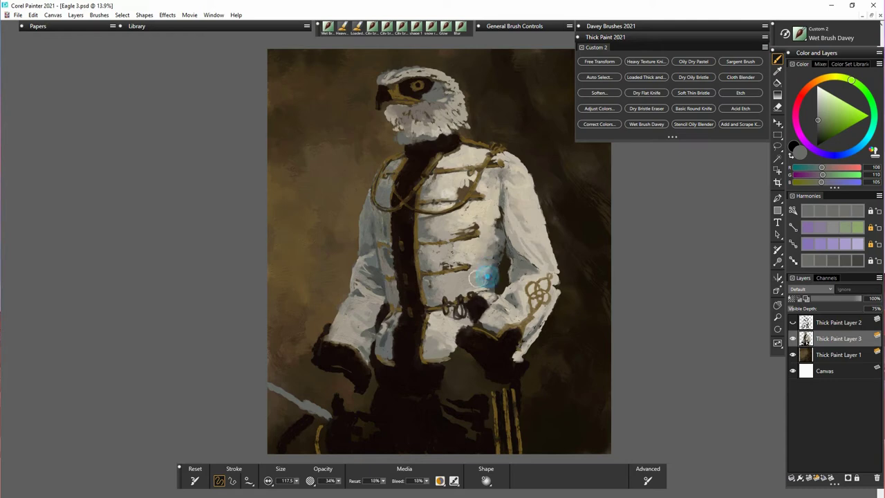
Sample a light warm grey (RGB 191, 181, 166) from the jacket and paint it over the jacket's lower hem
{"action": "left_click", "coordinate": [434, 330]}
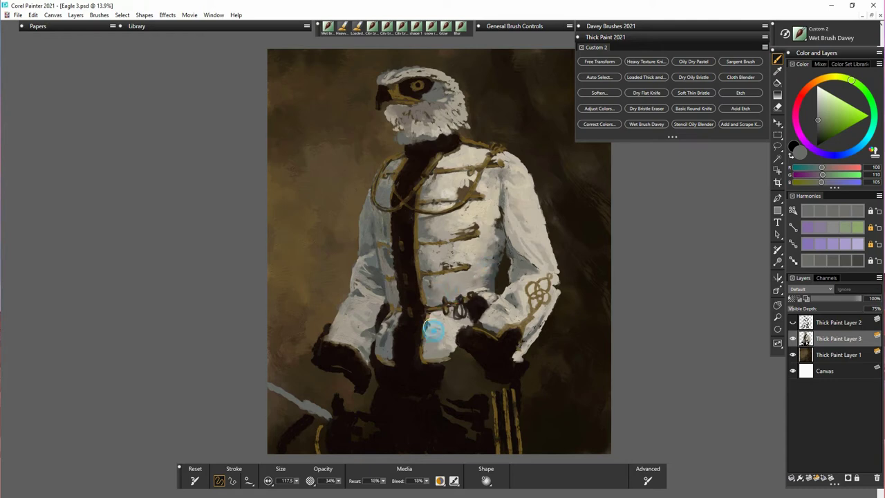
{"action": "left_click", "coordinate": [438, 337], "text": "alt"}
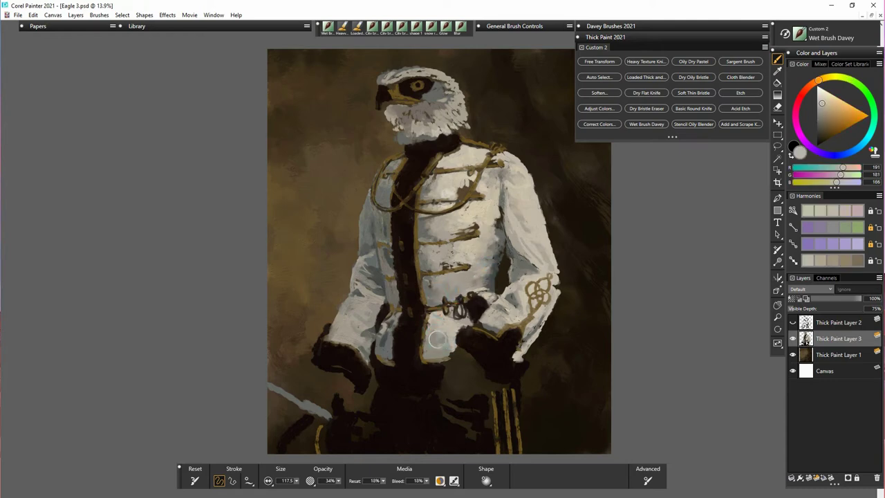
{"action": "left_click_drag", "start_coordinate": [436, 339], "coordinate": [461, 348]}
Paint light fold strokes along the shaded sleeve from elbow to cuff, using greys sampled from the sleeve
{"action": "mouse_move", "coordinate": [357, 301]}
{"action": "left_mouse_down"}
{"action": "mouse_move", "coordinate": [345, 302]}
{"action": "mouse_move", "coordinate": [360, 314]}
{"action": "left_mouse_up"}
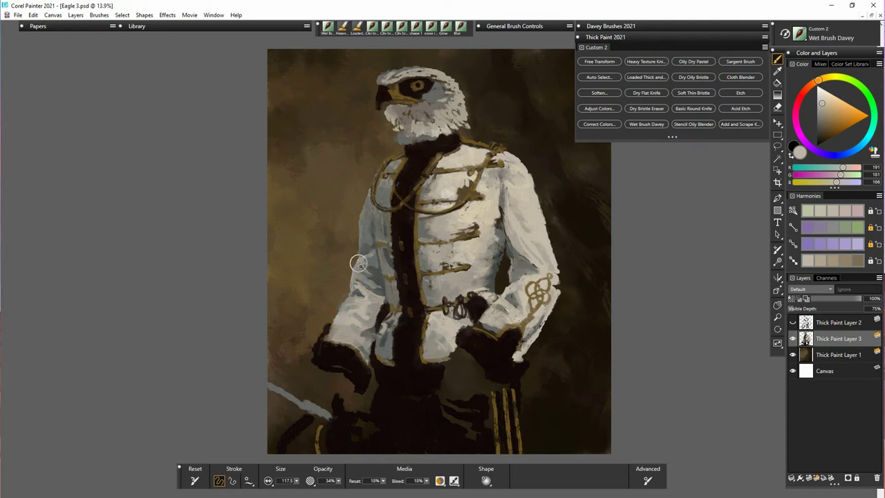
{"action": "mouse_move", "coordinate": [356, 270]}
{"action": "left_mouse_down"}
{"action": "mouse_move", "coordinate": [380, 281]}
{"action": "mouse_move", "coordinate": [358, 281]}
{"action": "mouse_move", "coordinate": [375, 284]}
{"action": "mouse_move", "coordinate": [358, 271]}
{"action": "mouse_move", "coordinate": [373, 281]}
{"action": "mouse_move", "coordinate": [352, 288]}
{"action": "left_mouse_up"}
{"action": "left_click", "coordinate": [365, 291], "text": "alt"}
{"action": "left_click_drag", "start_coordinate": [331, 319], "coordinate": [334, 323]}
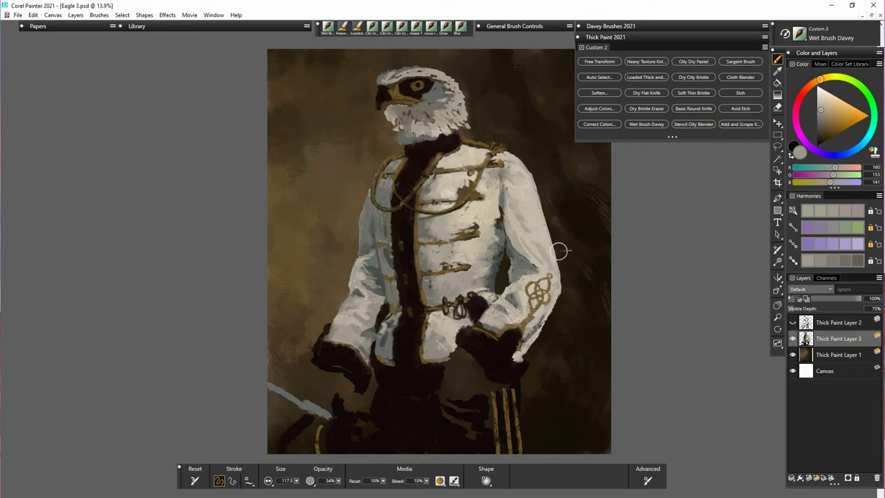
Repaint the looping shoulder cord on the chest with dark and mid browns sampled from the cord
{"action": "mouse_move", "coordinate": [386, 182]}
{"action": "left_mouse_down"}
{"action": "mouse_move", "coordinate": [393, 174]}
{"action": "mouse_move", "coordinate": [381, 201]}
{"action": "mouse_move", "coordinate": [372, 198]}
{"action": "mouse_move", "coordinate": [390, 214]}
{"action": "mouse_move", "coordinate": [401, 205]}
{"action": "mouse_move", "coordinate": [387, 218]}
{"action": "left_mouse_up"}
{"action": "left_click", "coordinate": [373, 196], "text": "alt"}
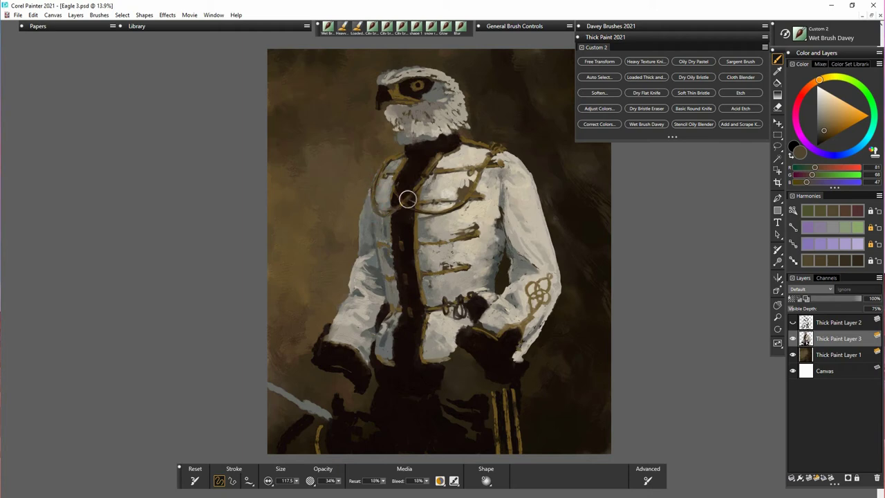
{"action": "left_click", "coordinate": [379, 213], "text": "alt"}
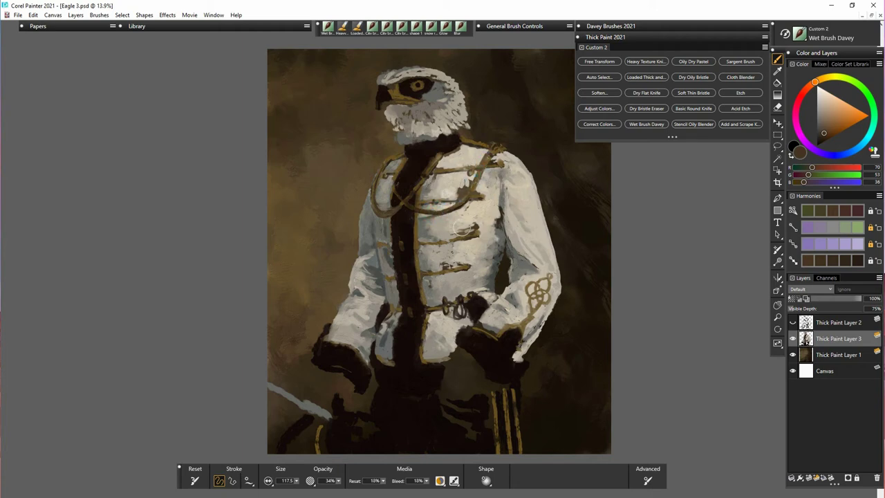
{"action": "left_click", "coordinate": [401, 200], "text": "alt"}
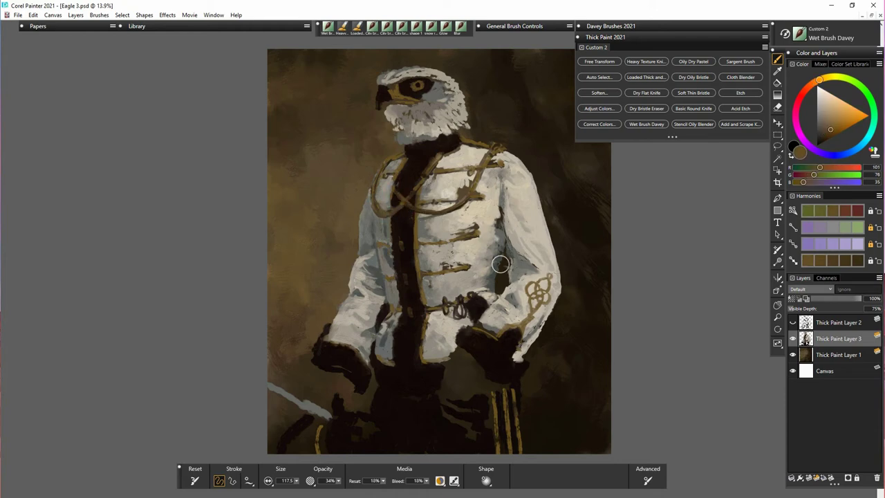
Mix a warm gold of about RGB 157, 117, 57 and paint highlights along the chest cord loops
{"action": "left_click", "coordinate": [830, 122]}
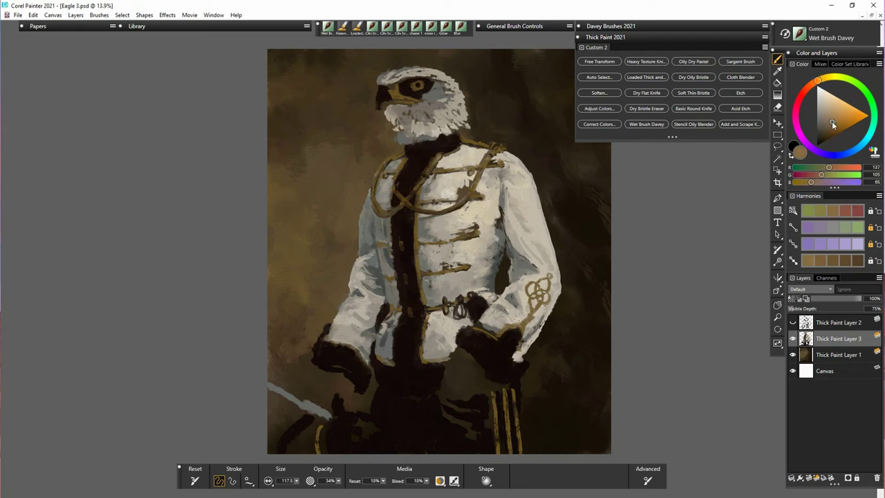
{"action": "left_click", "coordinate": [819, 81]}
{"action": "left_click", "coordinate": [832, 121]}
{"action": "left_click", "coordinate": [820, 81]}
{"action": "left_click", "coordinate": [818, 81]}
{"action": "left_click", "coordinate": [836, 120]}
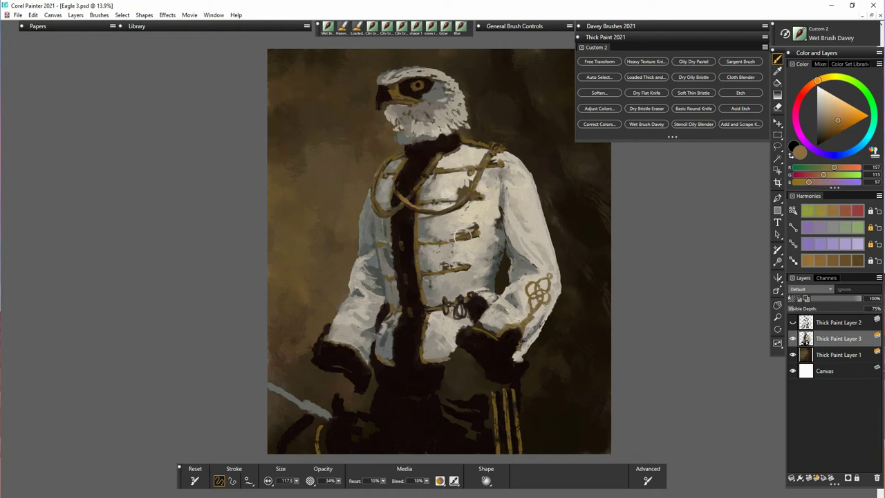
{"action": "left_click", "coordinate": [819, 81]}
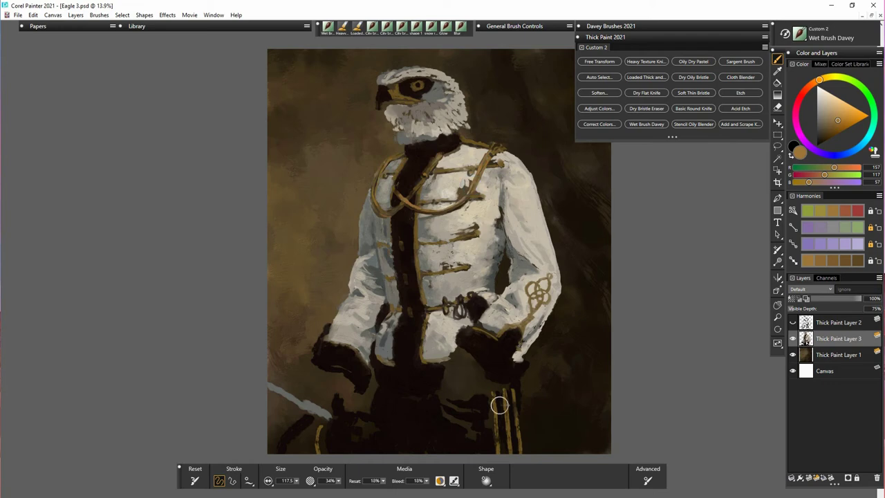
Mix a brighter gold of about RGB 177, 130, 85 and highlight the shoulder trim and cord
{"action": "left_click_drag", "start_coordinate": [820, 79], "coordinate": [817, 81]}
{"action": "left_click_drag", "start_coordinate": [841, 119], "coordinate": [839, 115]}
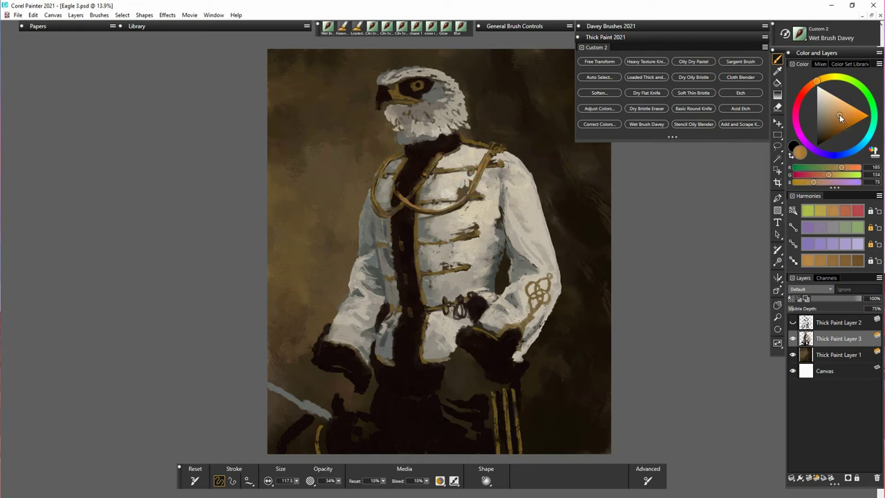
{"action": "left_click", "coordinate": [819, 80]}
{"action": "left_click", "coordinate": [818, 80]}
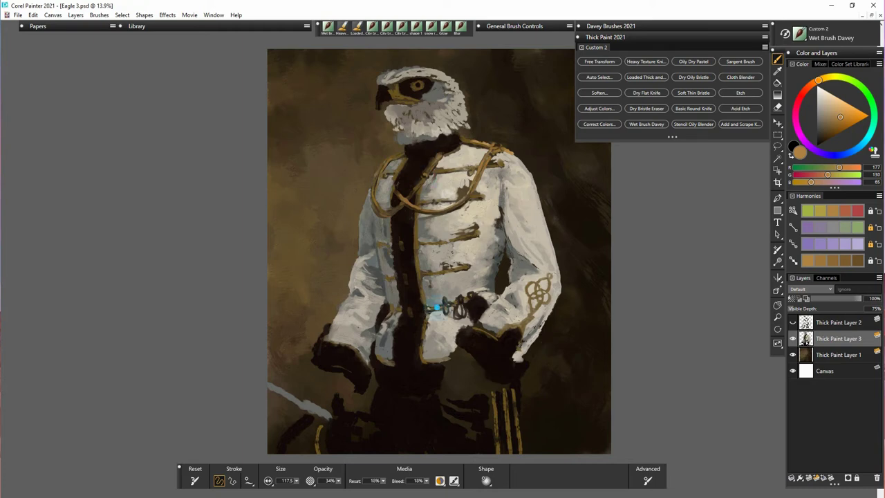
Paint the cuff trim gold and highlight the sleeve's knot embroidery with a yellower gold (RGB 185, 143, 71)
{"action": "left_click", "coordinate": [792, 339]}
{"action": "left_click", "coordinate": [792, 339]}
{"action": "mouse_move", "coordinate": [475, 326]}
{"action": "left_mouse_down"}
{"action": "mouse_move", "coordinate": [496, 339]}
{"action": "mouse_move", "coordinate": [524, 324]}
{"action": "left_mouse_up"}
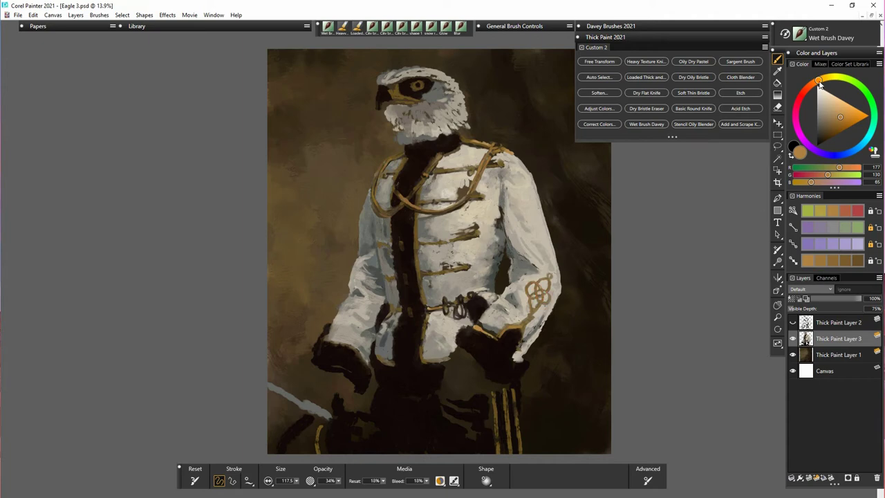
{"action": "left_click_drag", "start_coordinate": [839, 119], "coordinate": [841, 119]}
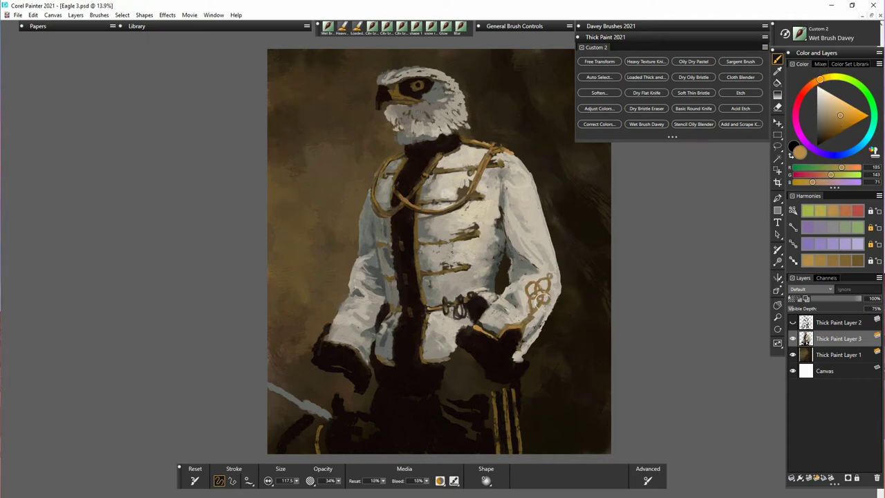
{"action": "left_click_drag", "start_coordinate": [532, 304], "coordinate": [546, 286]}
Shade the cord loop on the shadowed shoulder with dark browns sampled from the cord
{"action": "left_click", "coordinate": [424, 200], "text": "alt"}
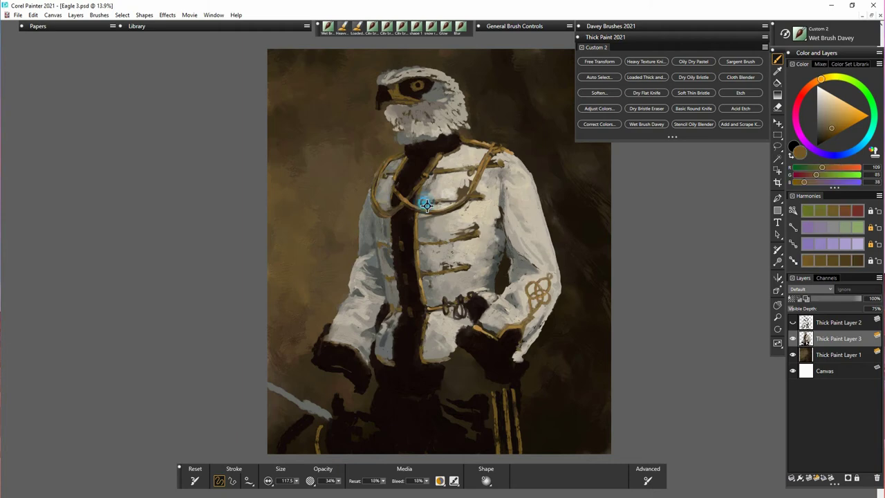
{"action": "left_click", "coordinate": [382, 217], "text": "alt"}
{"action": "left_click_drag", "start_coordinate": [385, 172], "coordinate": [380, 205]}
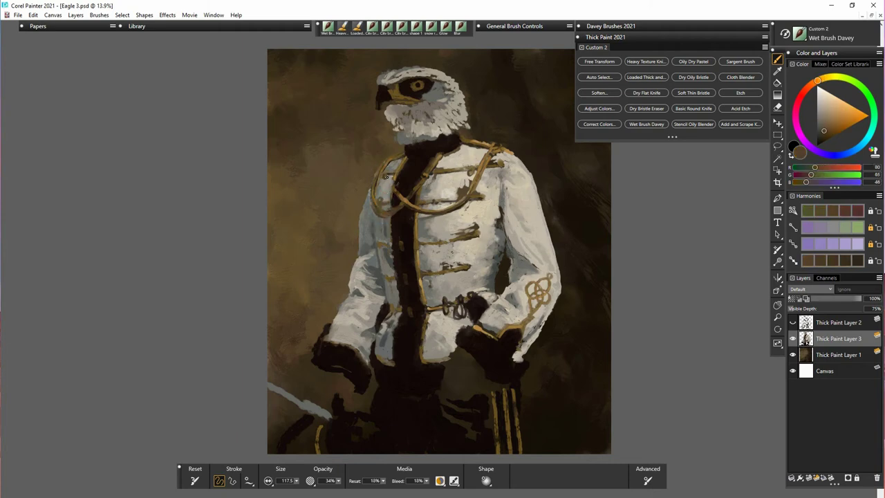
{"action": "left_click_drag", "start_coordinate": [391, 167], "coordinate": [381, 176]}
Darken the short braid ends on the shaded side of the jacket with browns sampled from the front placket
{"action": "left_click_drag", "start_coordinate": [377, 242], "coordinate": [390, 243]}
{"action": "left_click", "coordinate": [402, 277], "text": "alt"}
{"action": "left_click_drag", "start_coordinate": [391, 279], "coordinate": [392, 278]}
{"action": "mouse_move", "coordinate": [380, 244]}
{"action": "left_mouse_down"}
{"action": "mouse_move", "coordinate": [388, 245]}
{"action": "mouse_move", "coordinate": [397, 209]}
{"action": "left_mouse_up"}
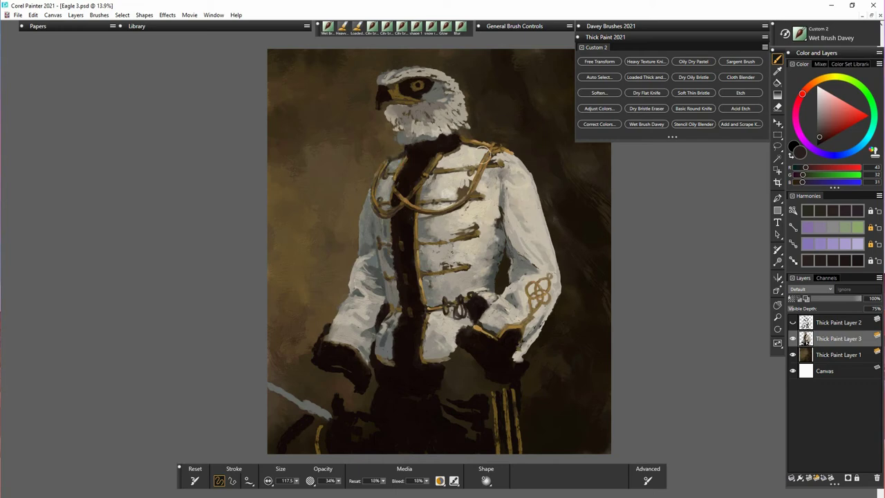
Sample a light warm grey (RGB 188, 178, 163) from the neck feathers and repaint the neck's lower edge and cheek
{"action": "left_click", "coordinate": [431, 135], "text": "alt"}
{"action": "mouse_move", "coordinate": [432, 135]}
{"action": "left_mouse_down"}
{"action": "mouse_move", "coordinate": [445, 134]}
{"action": "mouse_move", "coordinate": [407, 143]}
{"action": "mouse_move", "coordinate": [422, 135]}
{"action": "mouse_move", "coordinate": [400, 134]}
{"action": "left_mouse_up"}
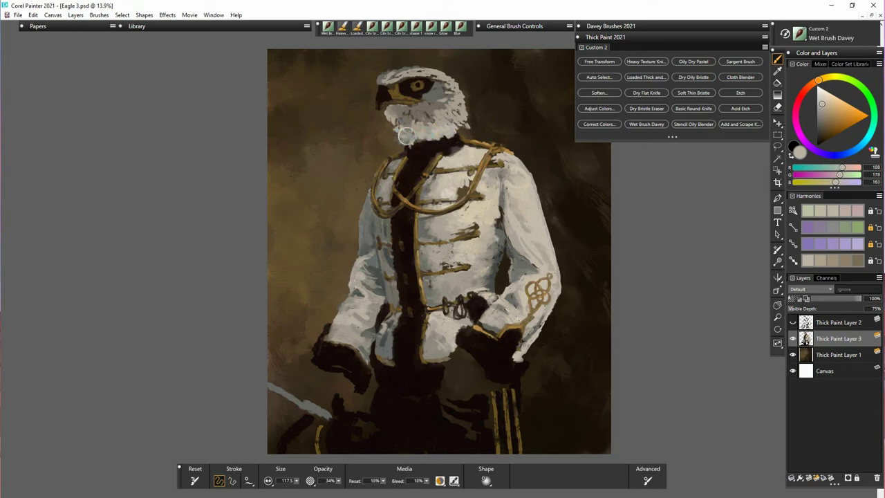
{"action": "left_click", "coordinate": [436, 132]}
{"action": "left_click", "coordinate": [449, 114]}
{"action": "left_click", "coordinate": [430, 119]}
{"action": "left_click", "coordinate": [454, 111]}
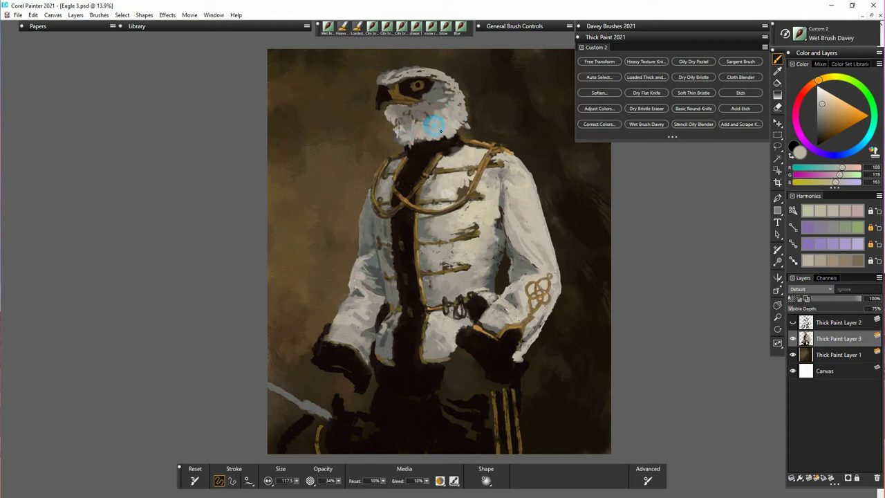
Cover the rough shadow patches on the eagle's throat with light grey feather strokes
{"action": "left_click", "coordinate": [431, 121]}
{"action": "left_click", "coordinate": [409, 111]}
{"action": "left_click", "coordinate": [421, 118]}
{"action": "left_click", "coordinate": [436, 119]}
{"action": "left_click", "coordinate": [423, 123]}
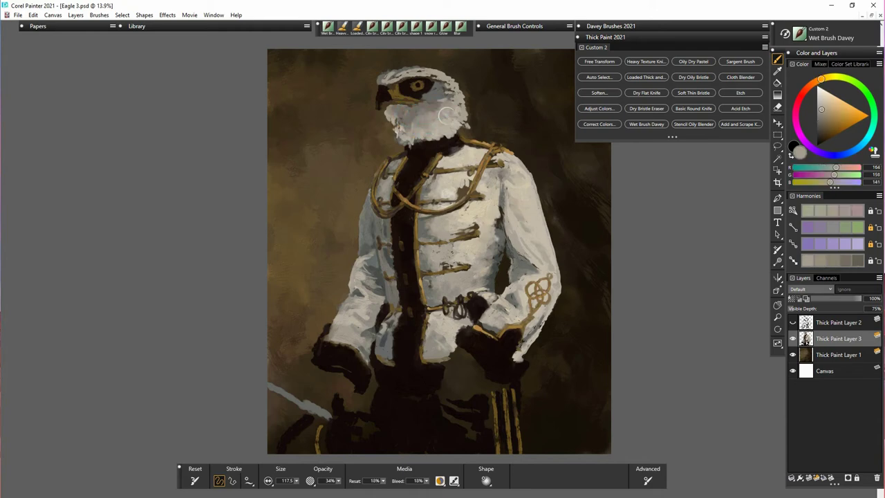
Paint grey feather strokes (RGB 164, 158, 141) from behind the eye down the nape and over the crown
{"action": "left_click", "coordinate": [434, 95]}
{"action": "left_click", "coordinate": [452, 101]}
{"action": "left_click", "coordinate": [460, 117]}
{"action": "left_click", "coordinate": [452, 130]}
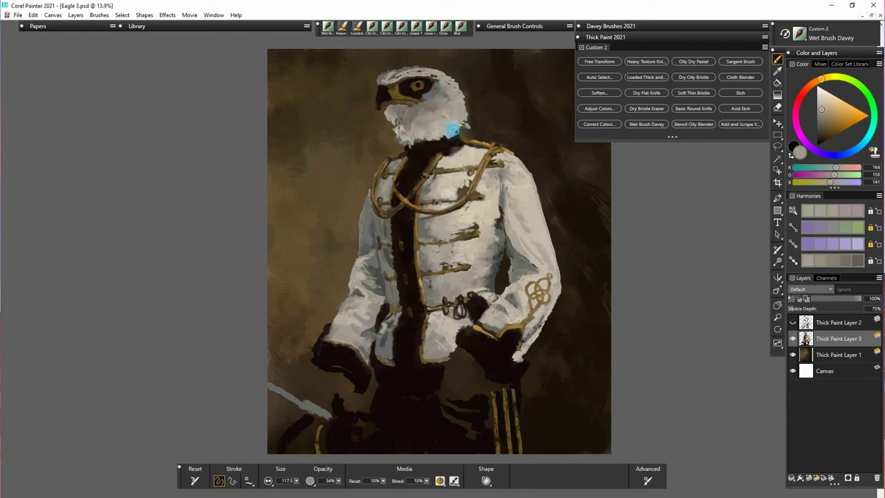
{"action": "left_click", "coordinate": [464, 126]}
{"action": "mouse_move", "coordinate": [458, 85]}
{"action": "left_mouse_down"}
{"action": "mouse_move", "coordinate": [435, 73]}
{"action": "mouse_move", "coordinate": [443, 81]}
{"action": "mouse_move", "coordinate": [420, 71]}
{"action": "mouse_move", "coordinate": [395, 79]}
{"action": "left_mouse_up"}
Reshape the eagle's beak and mouth line with near-black and ochre brown sampled from the face
{"action": "left_click", "coordinate": [415, 84], "text": "alt"}
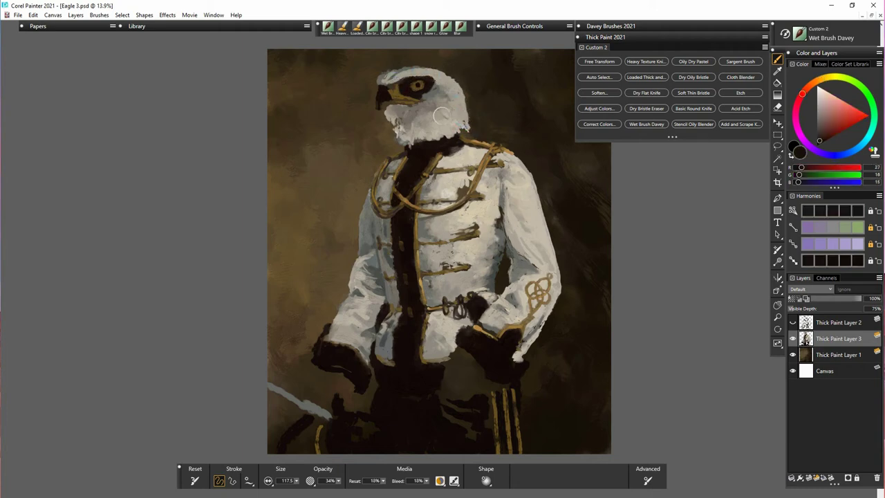
{"action": "left_click_drag", "start_coordinate": [390, 85], "coordinate": [397, 90]}
{"action": "left_click", "coordinate": [395, 89], "text": "alt"}
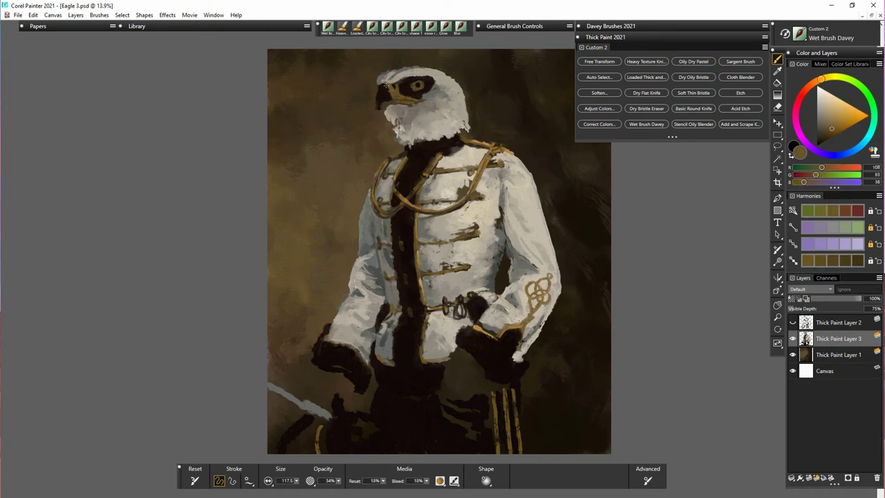
{"action": "left_click", "coordinate": [399, 99], "text": "alt"}
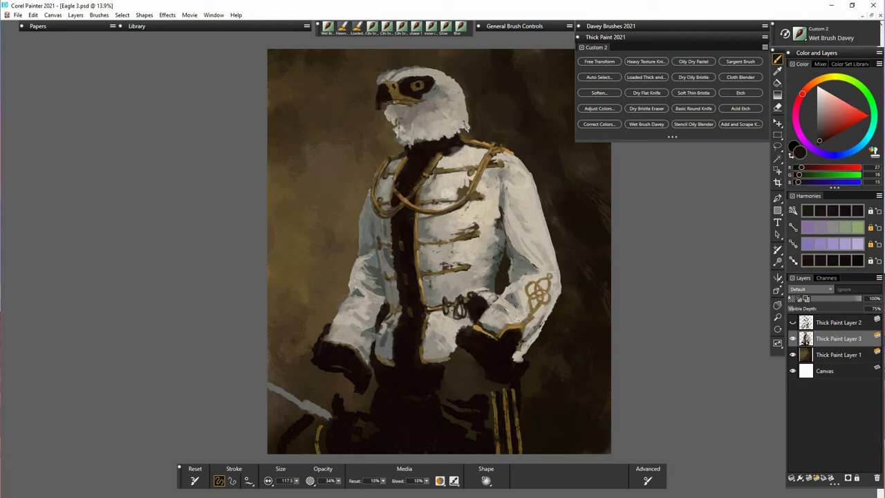
Refine the feathers around the eye with sampled mid greys and repaint the dark eye patch in near-black
{"action": "left_click", "coordinate": [429, 91], "text": "alt"}
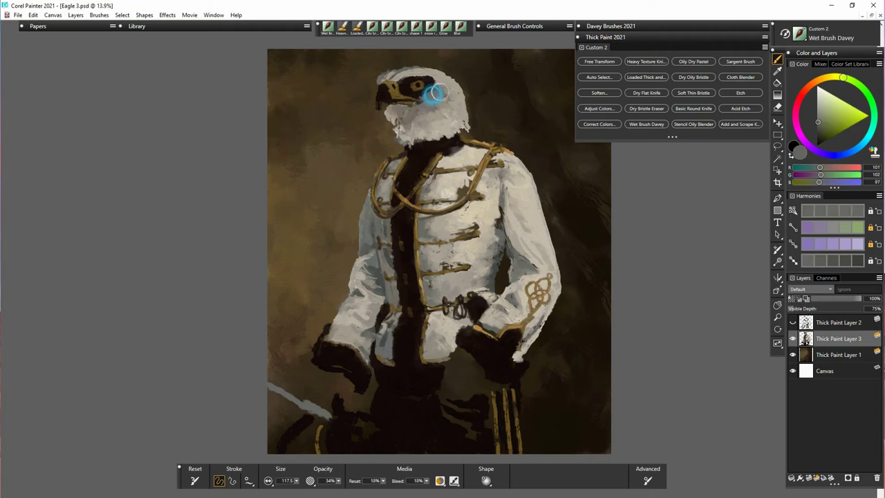
{"action": "left_click", "coordinate": [432, 85], "text": "alt"}
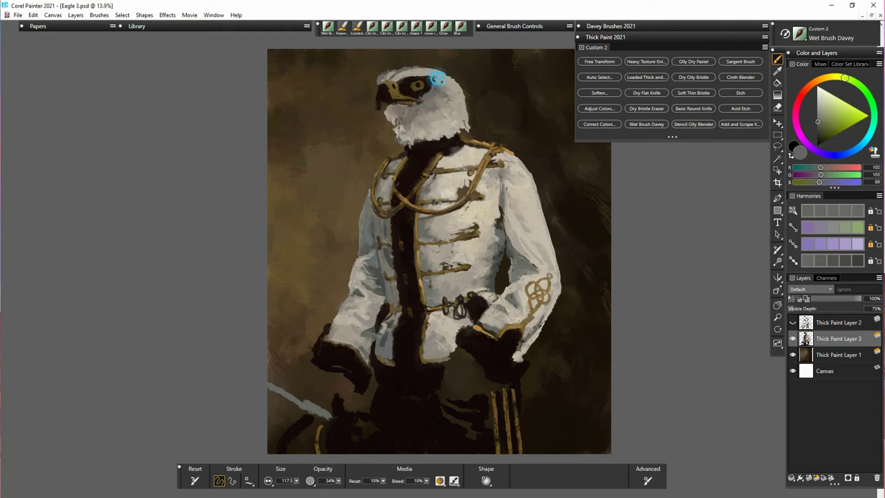
{"action": "left_click", "coordinate": [416, 85], "text": "alt"}
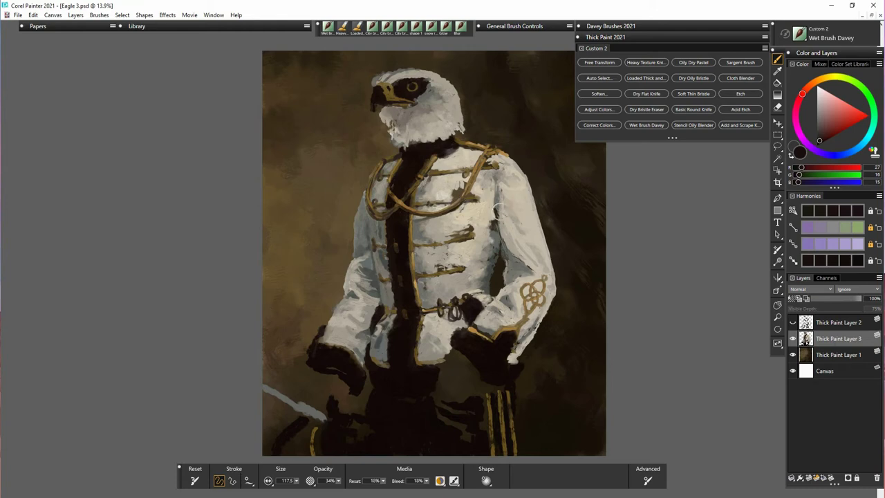
Repaint the chest end of the top braid row with a small brown loop, cleaning around it with sampled off-white
{"action": "left_click", "coordinate": [497, 208], "text": "alt"}
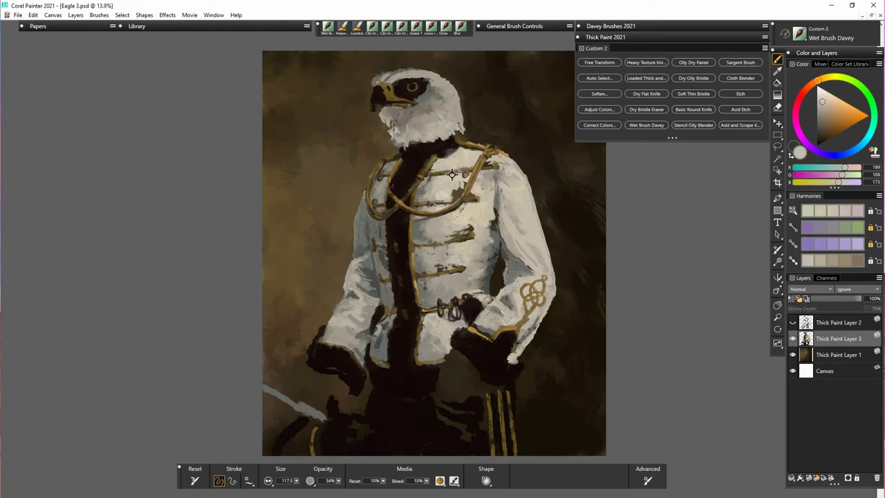
{"action": "left_click", "coordinate": [452, 174], "text": "alt"}
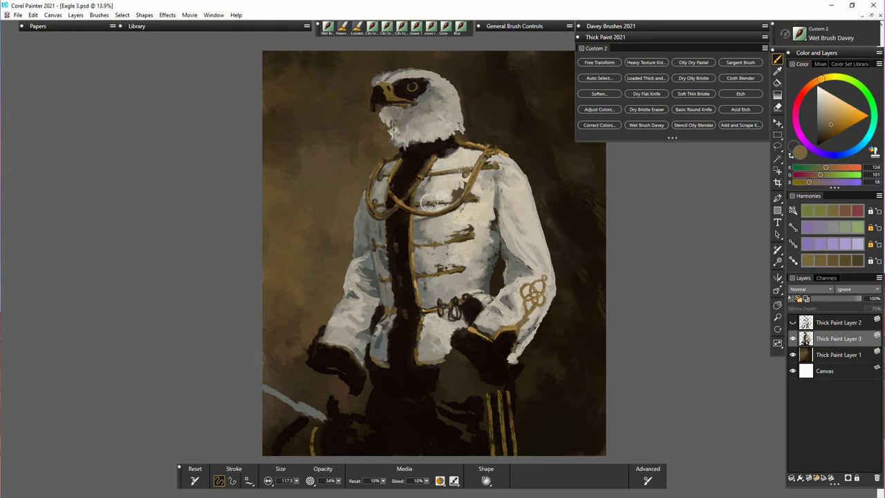
{"action": "left_click", "coordinate": [464, 175], "text": "alt"}
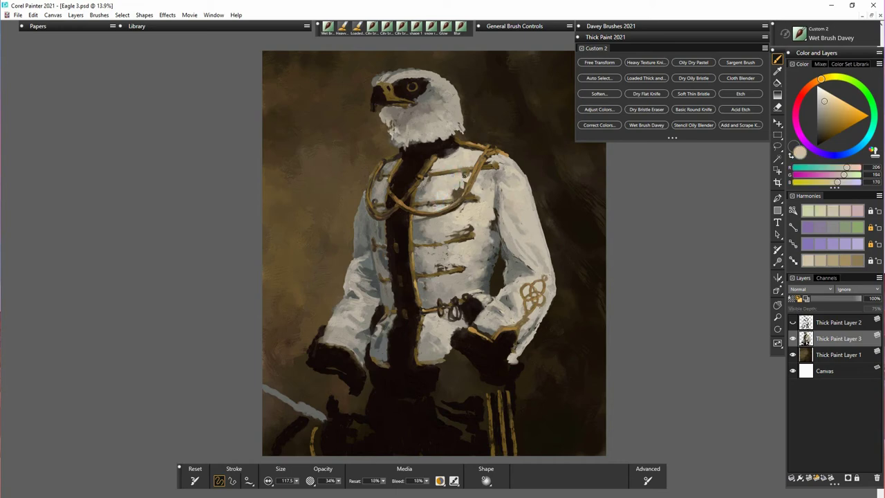
{"action": "left_click", "coordinate": [468, 170], "text": "alt"}
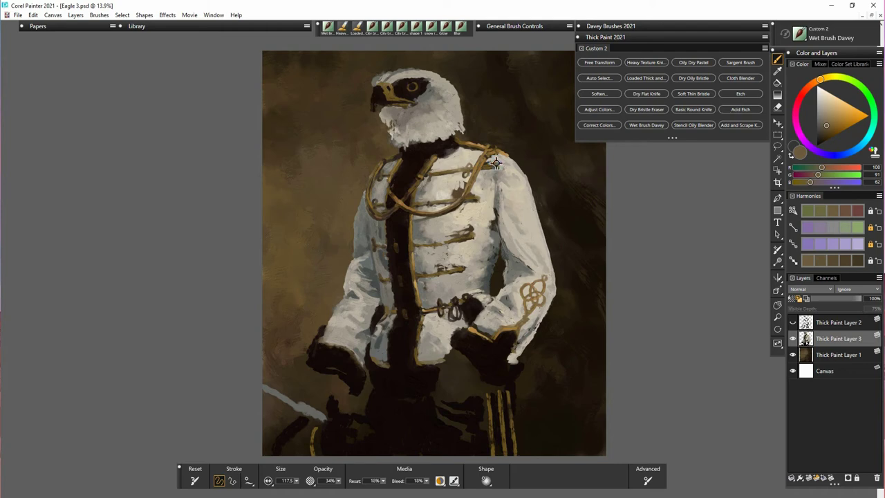
Paint the looped braid knot at the shoulder end of the top row in dark brown, off-white and ochre gold
{"action": "left_click", "coordinate": [493, 166], "text": "alt"}
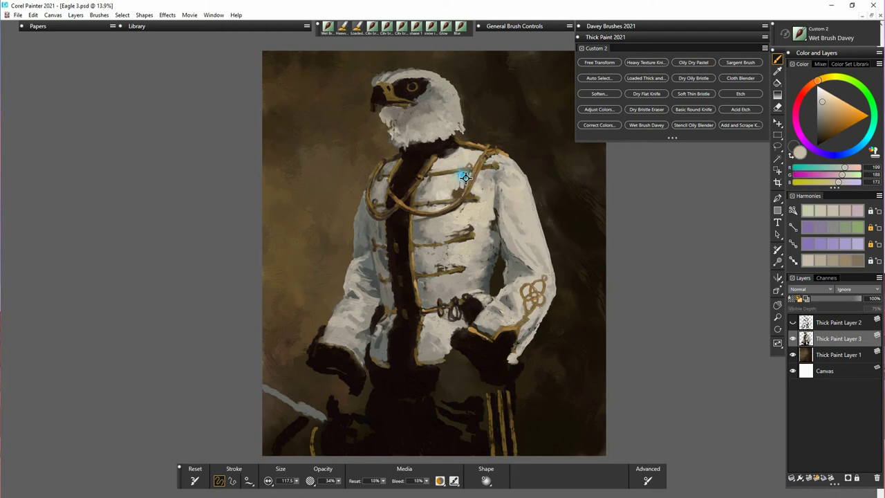
{"action": "left_click", "coordinate": [496, 176], "text": "alt"}
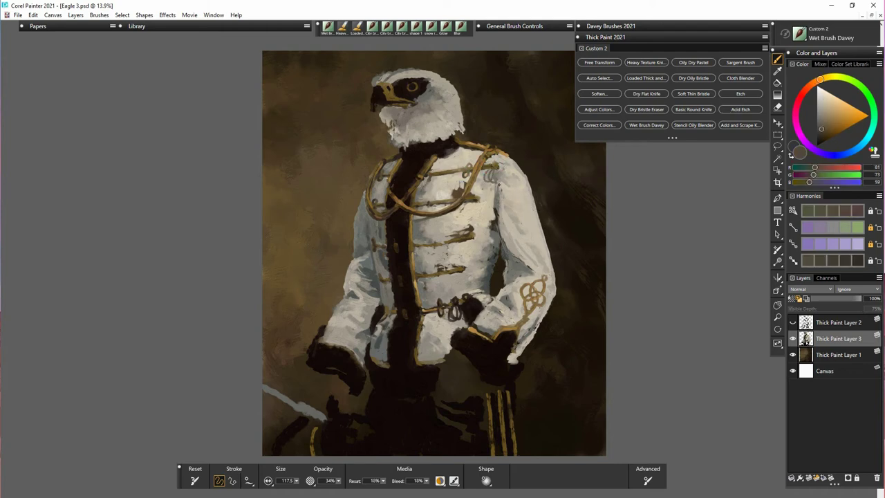
{"action": "left_click", "coordinate": [485, 170], "text": "alt"}
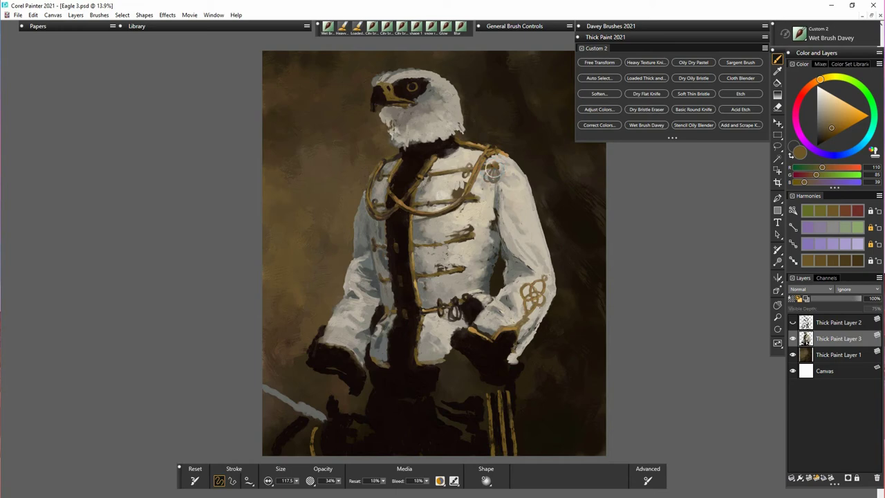
{"action": "left_click", "coordinate": [480, 170], "text": "alt"}
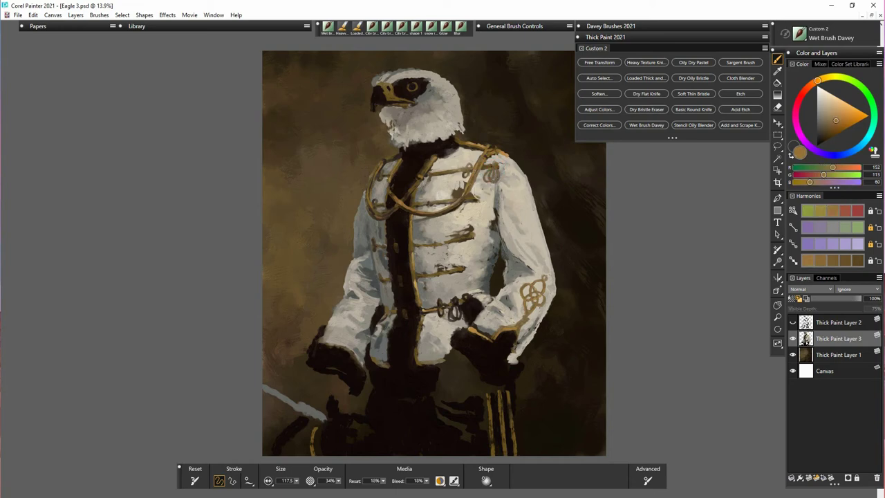
{"action": "left_click", "coordinate": [488, 178], "text": "alt"}
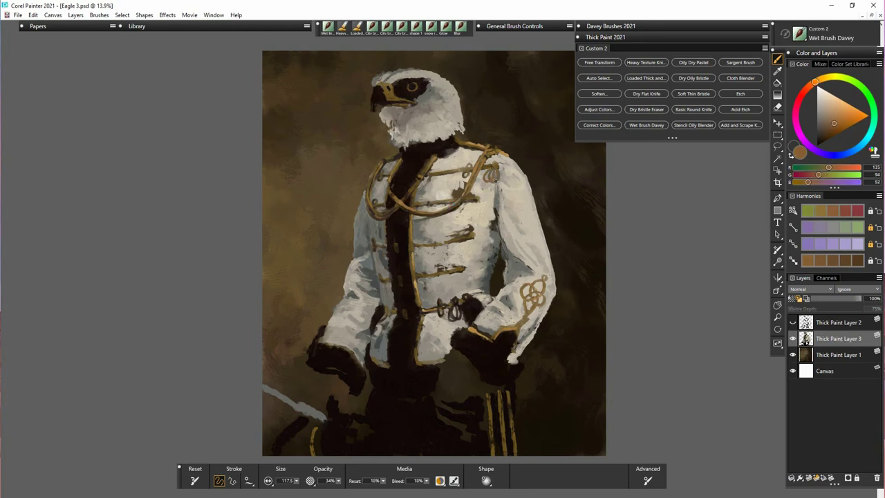
{"action": "left_click", "coordinate": [487, 178], "text": "alt"}
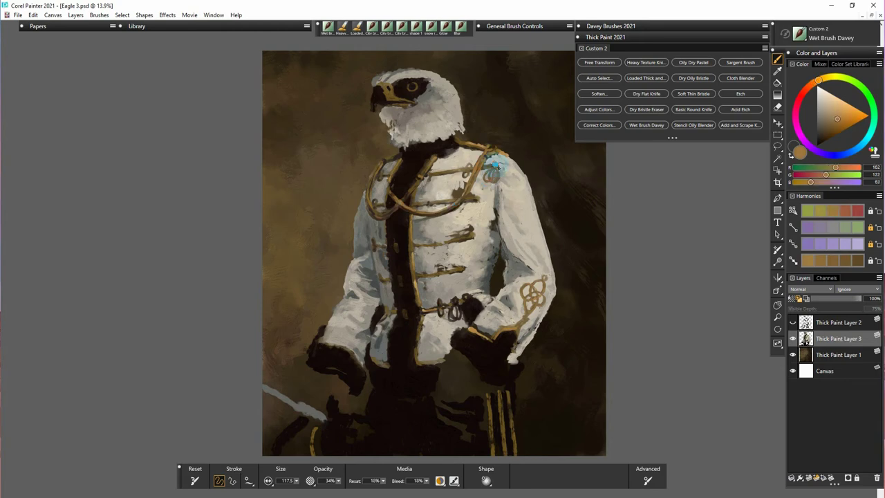
{"action": "left_click", "coordinate": [499, 167], "text": "alt"}
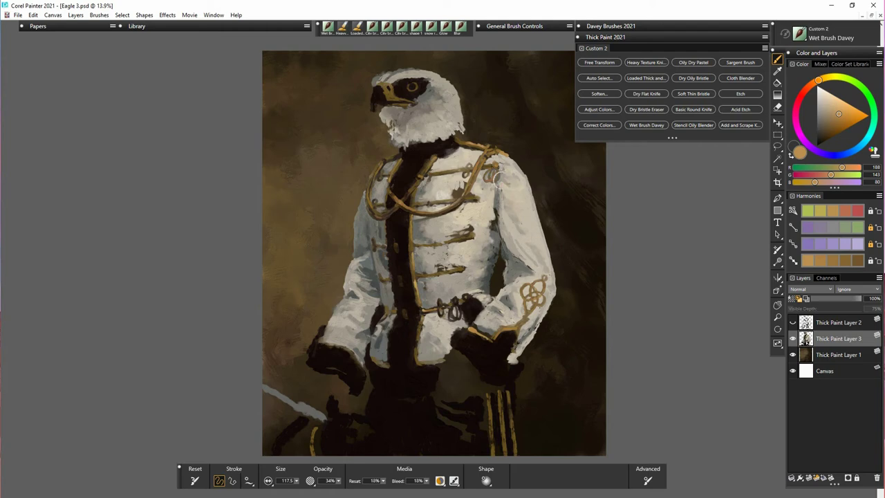
Turn the dark patch below the top braid row into a hanging medal using sampled off-white, grey and dark brown
{"action": "left_click", "coordinate": [449, 192], "text": "alt"}
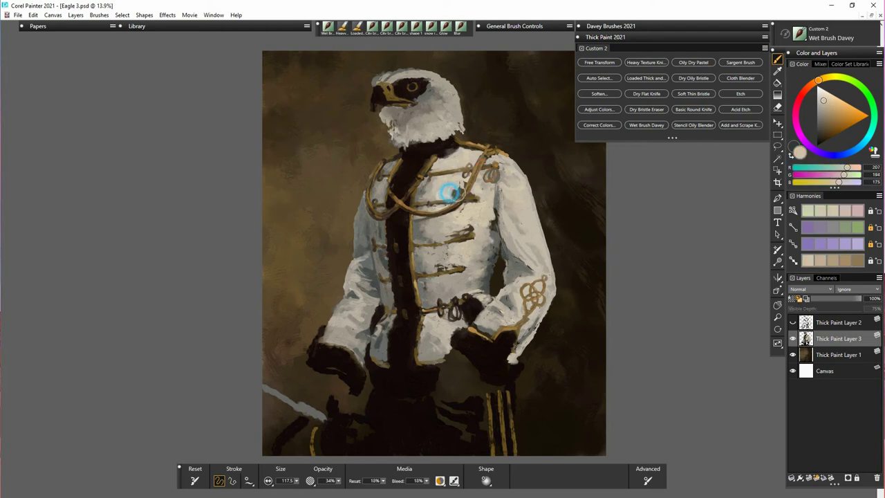
{"action": "left_click", "coordinate": [448, 195], "text": "alt"}
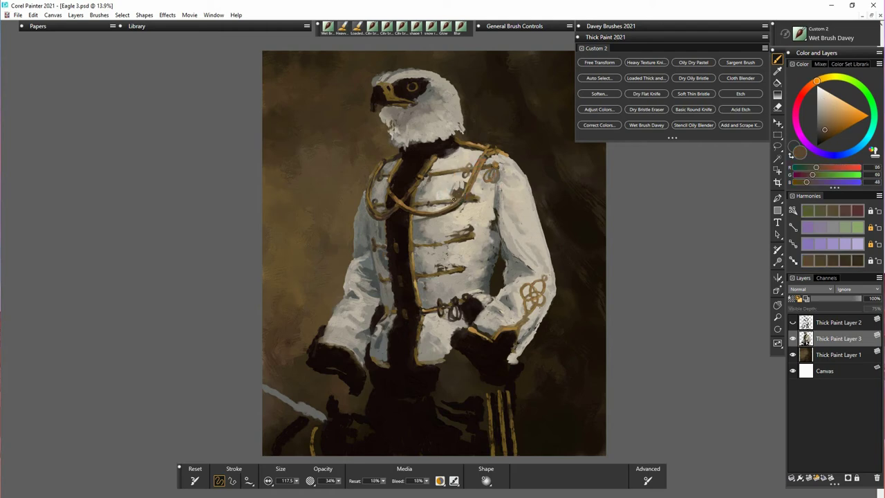
{"action": "left_click", "coordinate": [459, 196], "text": "alt"}
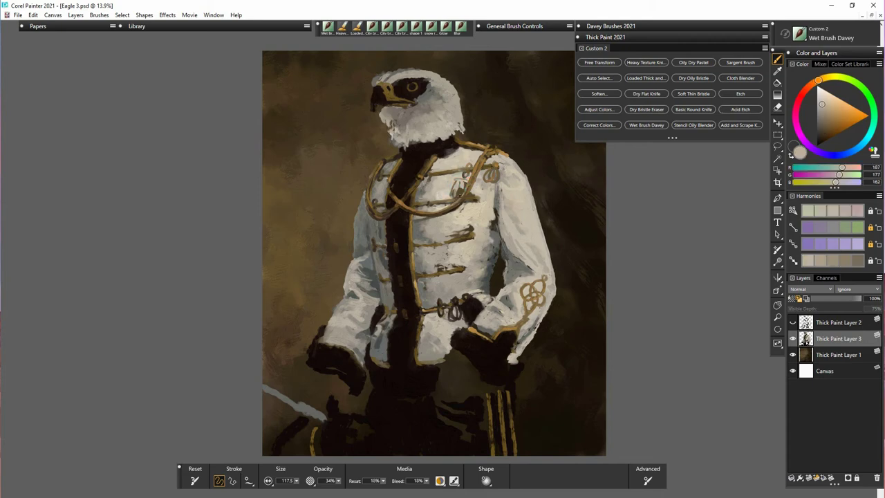
{"action": "left_click", "coordinate": [458, 184], "text": "alt"}
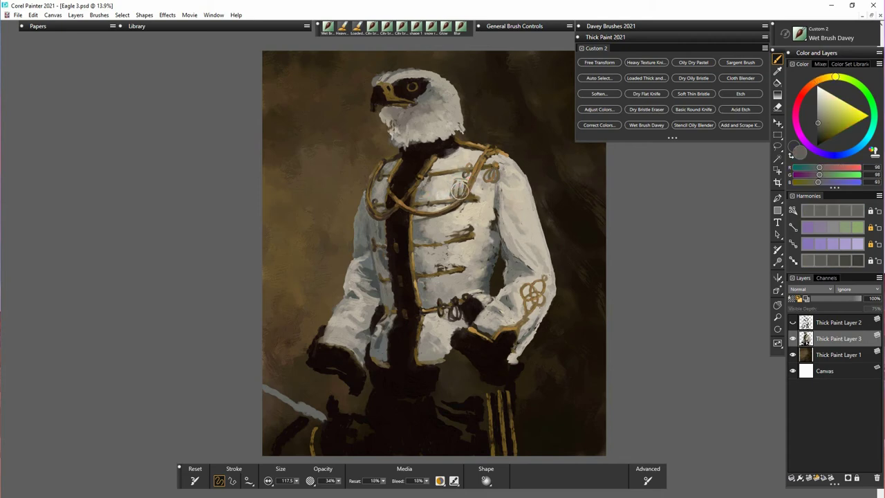
{"action": "left_click", "coordinate": [459, 186], "text": "alt"}
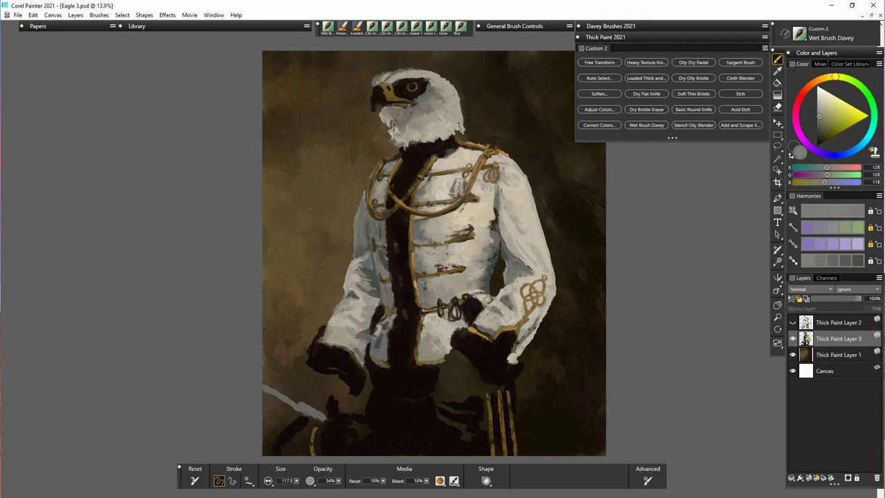
{"action": "left_click", "coordinate": [456, 199], "text": "alt"}
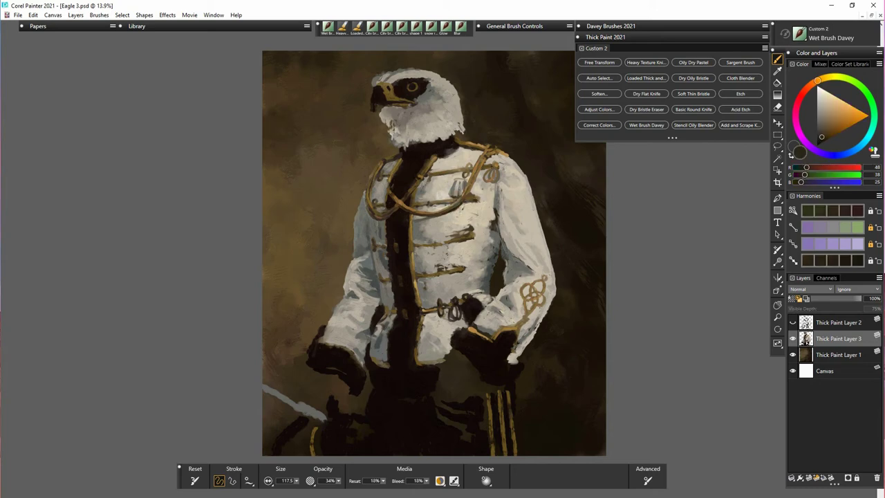
{"action": "left_click", "coordinate": [457, 188], "text": "alt"}
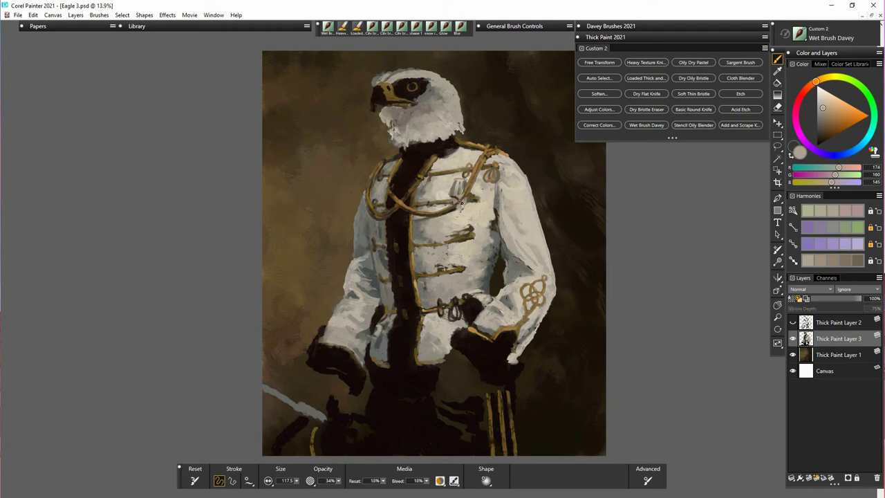
{"action": "left_click", "coordinate": [470, 195], "text": "alt"}
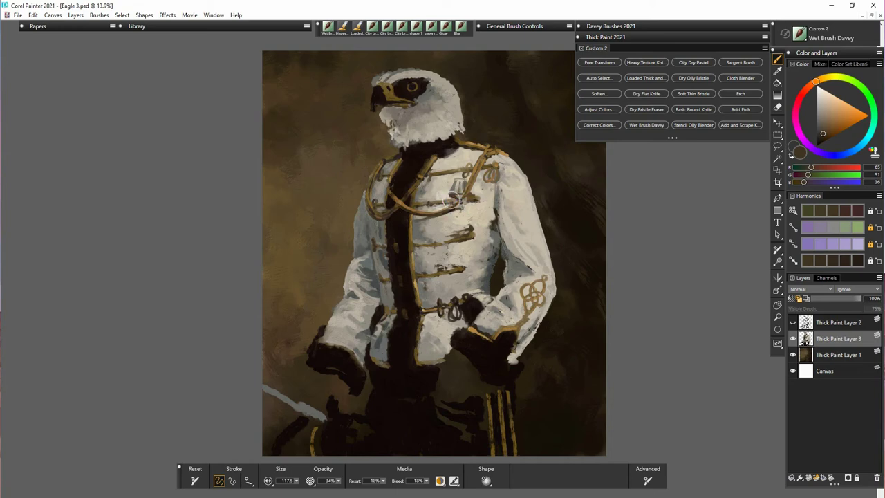
Touch up the upper chest braid rows with sampled ochre brown, light grey and dark brown
{"action": "left_click", "coordinate": [413, 210], "text": "alt"}
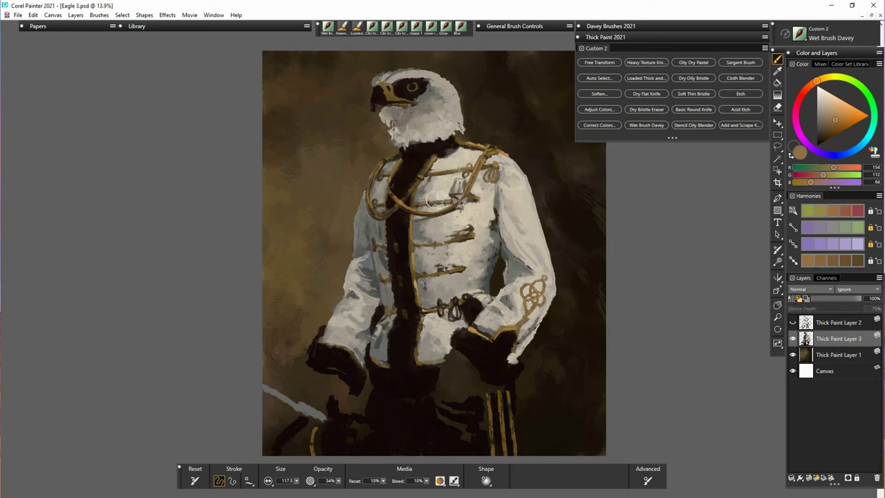
{"action": "left_click", "coordinate": [433, 180], "text": "alt"}
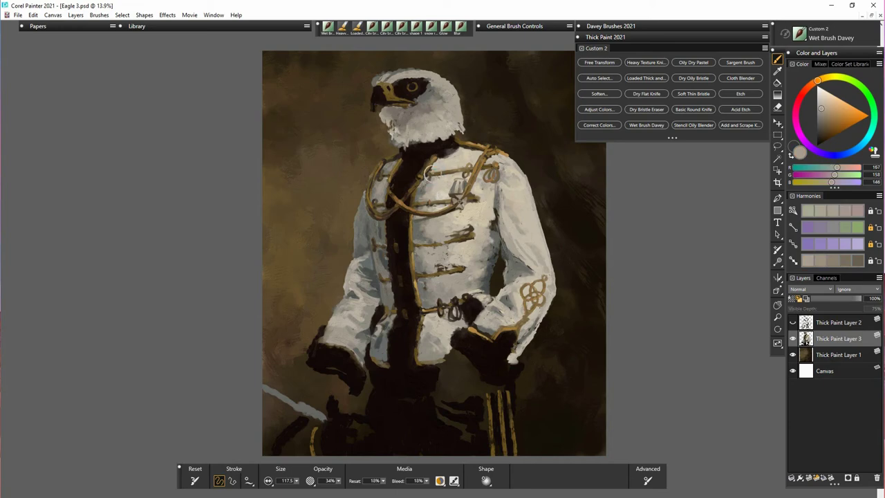
{"action": "left_click", "coordinate": [440, 207], "text": "alt"}
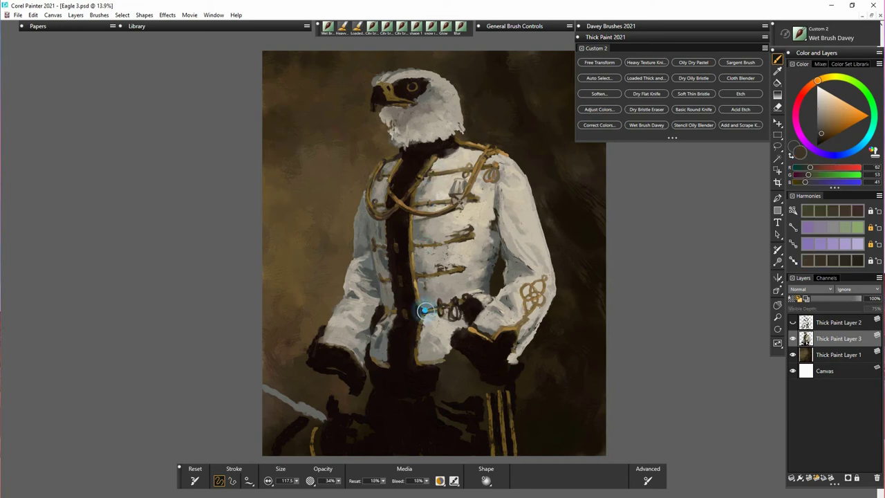
Paint a looped knot and hanging loops at the end of the fourth braid row in brown and light grey
{"action": "left_click", "coordinate": [446, 267], "text": "alt"}
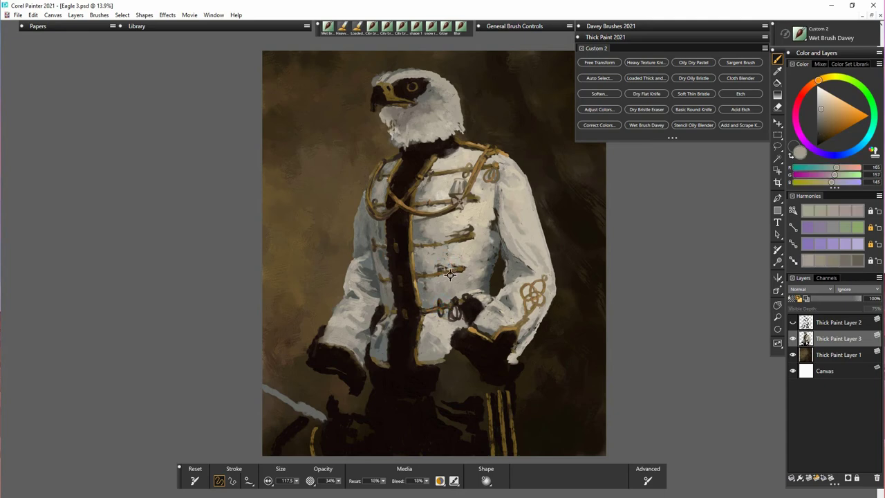
{"action": "left_click", "coordinate": [440, 272], "text": "alt"}
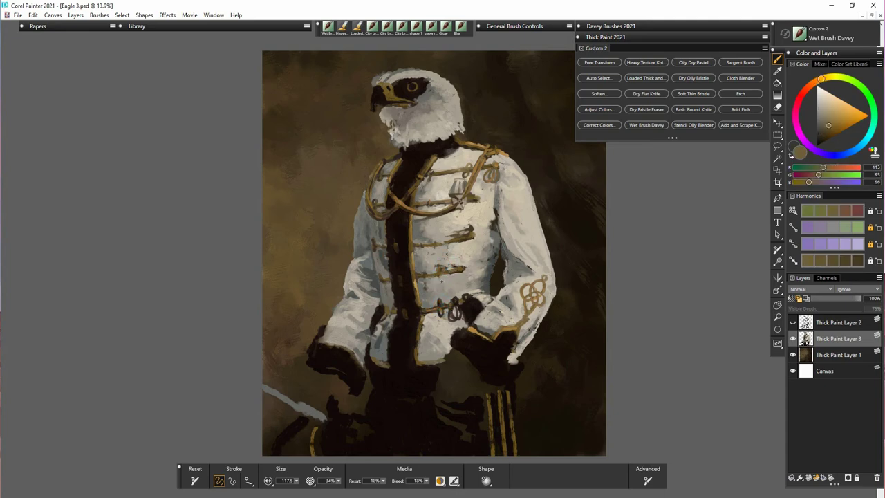
{"action": "left_click", "coordinate": [439, 276], "text": "alt"}
{"action": "left_click", "coordinate": [443, 274], "text": "alt"}
{"action": "left_click", "coordinate": [443, 272], "text": "alt"}
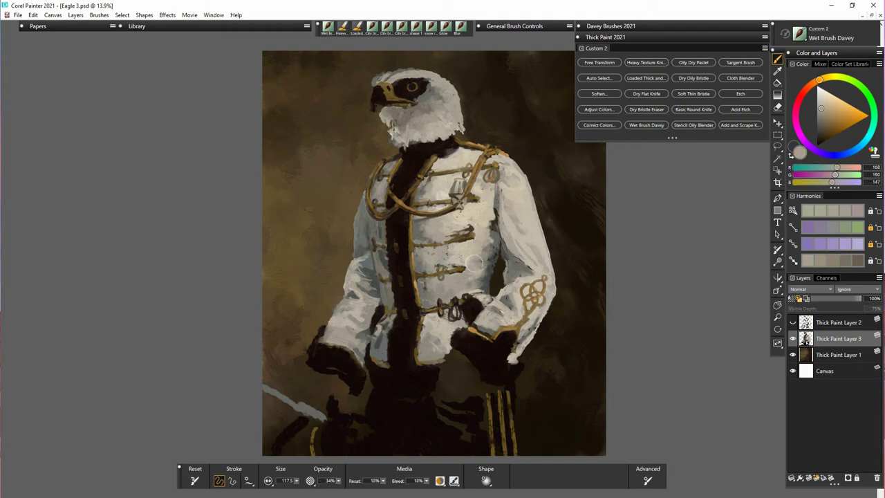
{"action": "left_click", "coordinate": [438, 271], "text": "alt"}
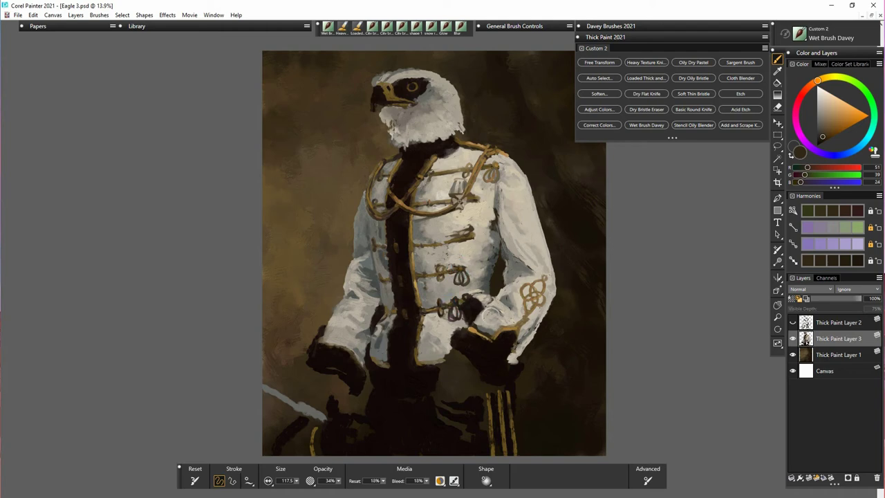
{"action": "left_click", "coordinate": [444, 272], "text": "alt"}
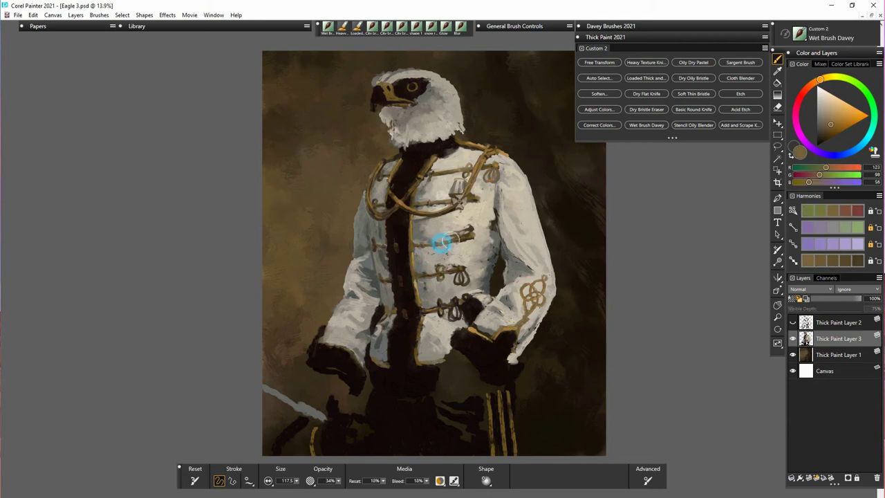
Clean the jacket around the waist braid knot with mid grey sampled nearby (about RGB 138, 131, 121)
{"action": "left_click", "coordinate": [440, 304], "text": "alt"}
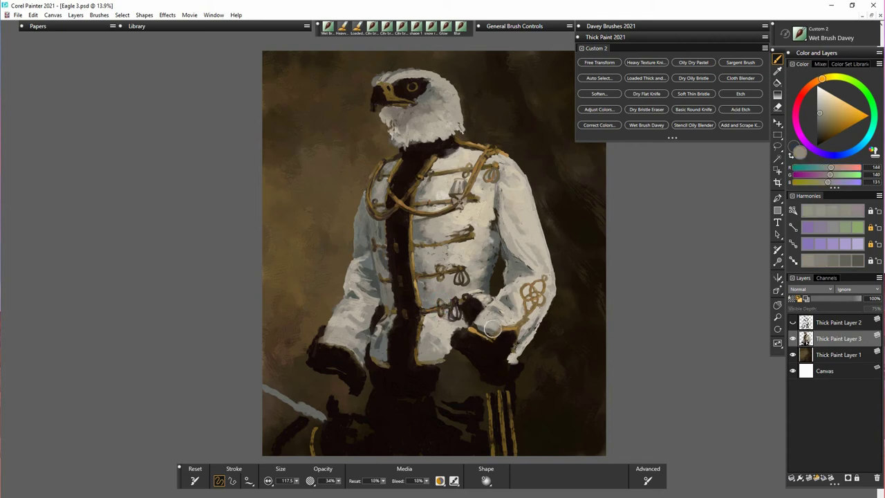
{"action": "left_click", "coordinate": [443, 311], "text": "alt"}
{"action": "left_click", "coordinate": [444, 300], "text": "alt"}
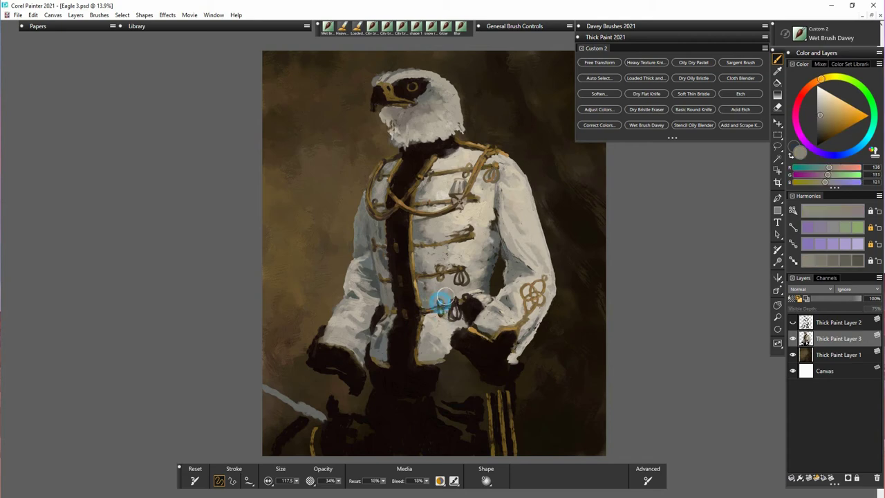
{"action": "left_click_drag", "start_coordinate": [442, 300], "coordinate": [437, 304]}
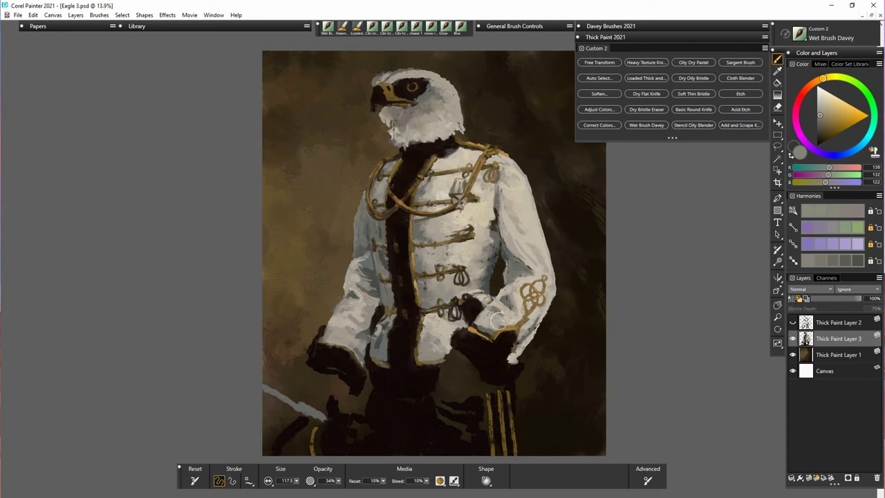
Add ochre gold (RGB 146, 110, 52) to the dark loops of the waist braid and the fourth row's hanging loops
{"action": "left_click", "coordinate": [448, 255], "text": "alt"}
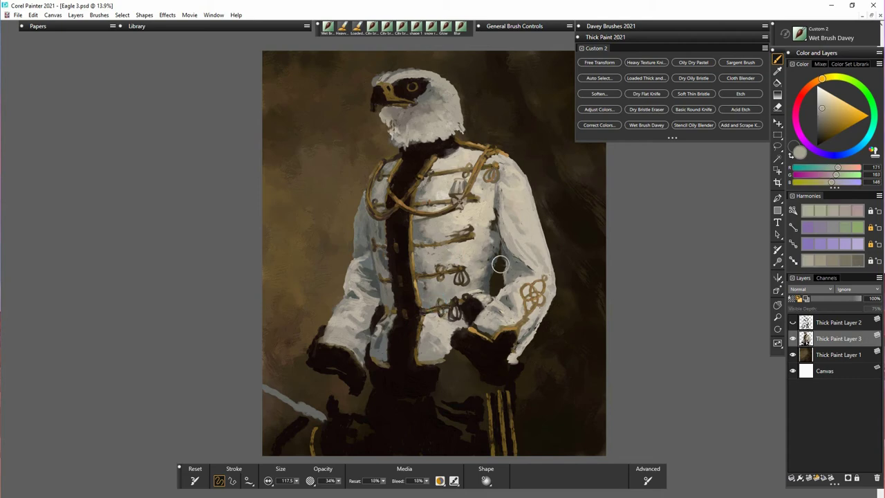
{"action": "left_click", "coordinate": [458, 275], "text": "alt"}
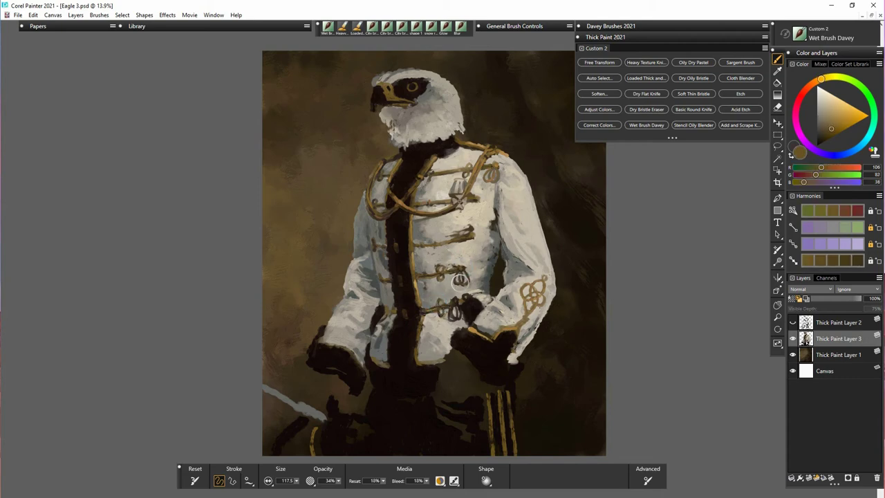
{"action": "left_click_drag", "start_coordinate": [457, 309], "coordinate": [452, 320]}
{"action": "left_click", "coordinate": [505, 329], "text": "alt"}
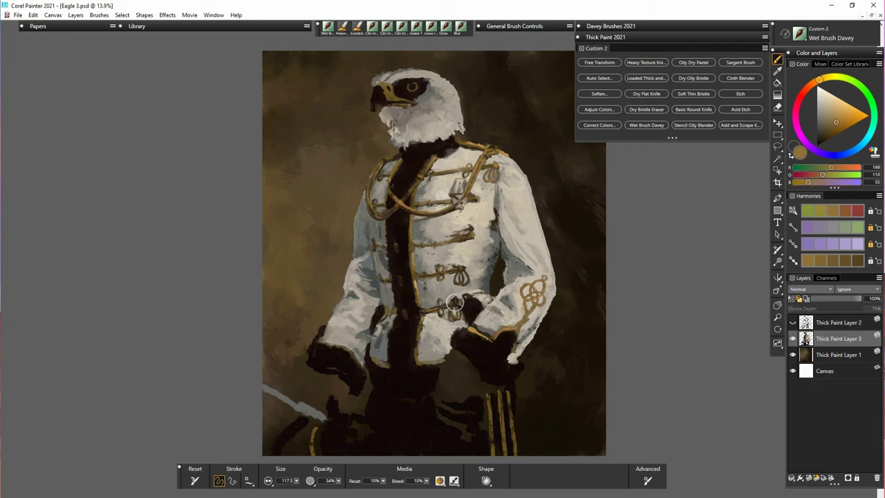
{"action": "left_click_drag", "start_coordinate": [460, 267], "coordinate": [461, 278]}
Touch up the first braid row and shoulder cord with sampled light beige (about RGB 210, 199, 178), dark brown and ochre
{"action": "left_click", "coordinate": [449, 167], "text": "alt"}
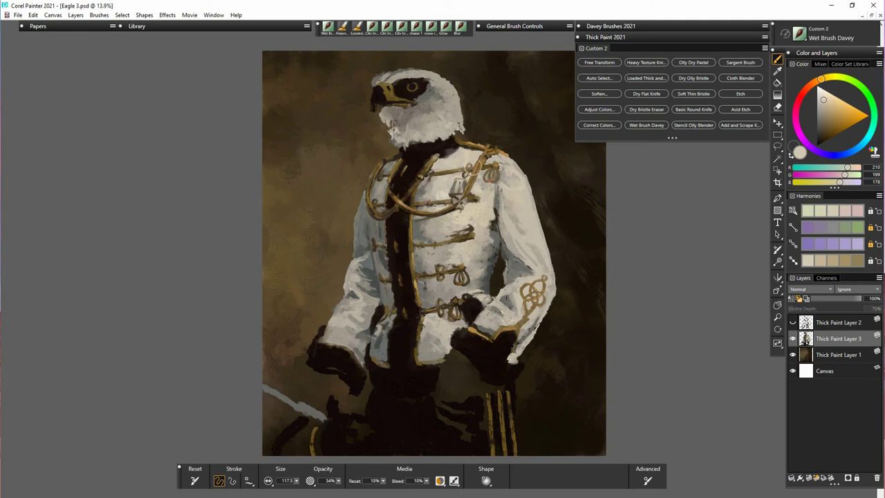
{"action": "left_click", "coordinate": [471, 170], "text": "alt"}
{"action": "left_click", "coordinate": [499, 155], "text": "alt"}
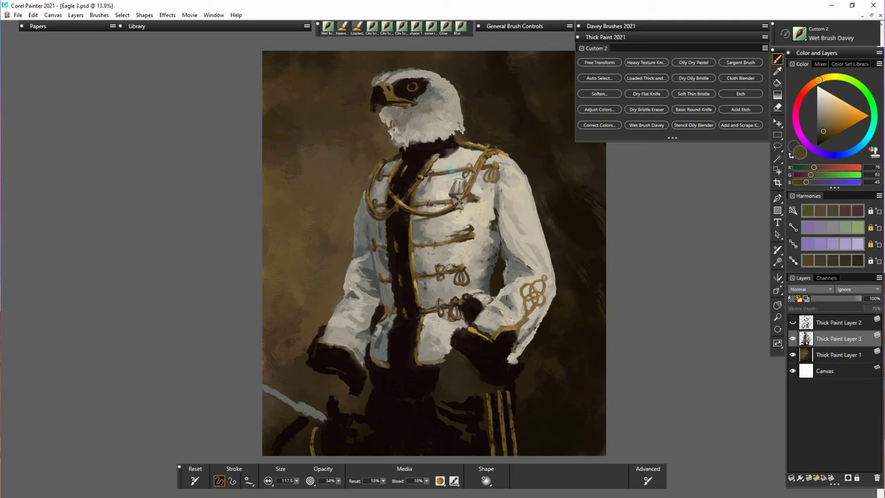
{"action": "left_click", "coordinate": [483, 146], "text": "alt"}
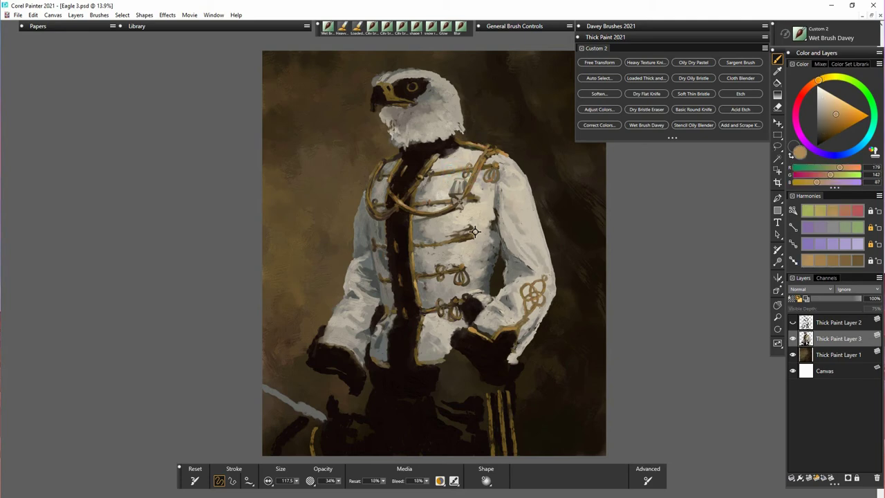
Paint hanging loops at the ends of the second and third braid rows in dark brown and ochre (about RGB 153, 116, 62)
{"action": "left_click", "coordinate": [467, 280], "text": "alt"}
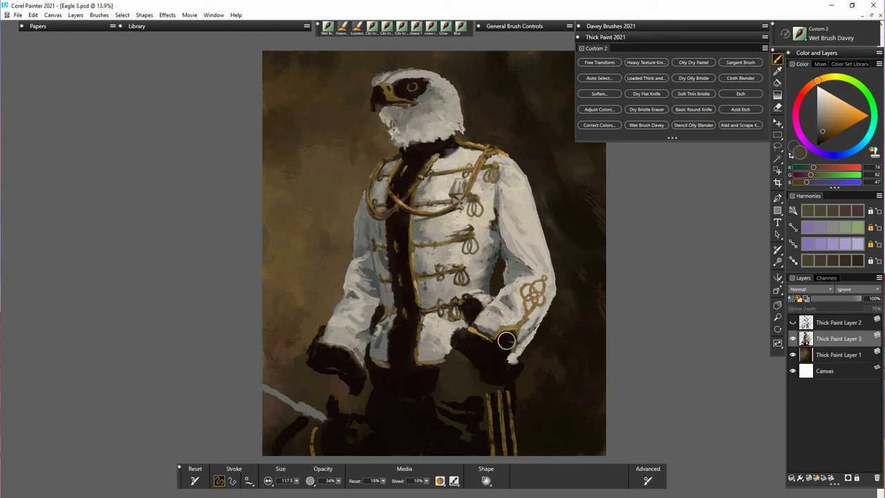
{"action": "left_click_drag", "start_coordinate": [456, 237], "coordinate": [475, 251]}
{"action": "left_click", "coordinate": [487, 168], "text": "alt"}
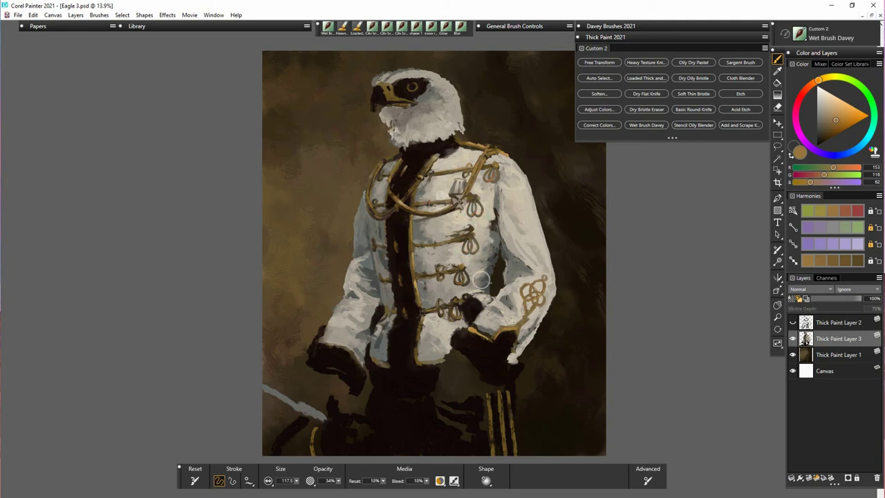
{"action": "left_click", "coordinate": [483, 148], "text": "alt"}
Clean the jacket around the third row's knot and the second row's loops with light beige (about RGB 204, 191, 175)
{"action": "left_click", "coordinate": [464, 232], "text": "alt"}
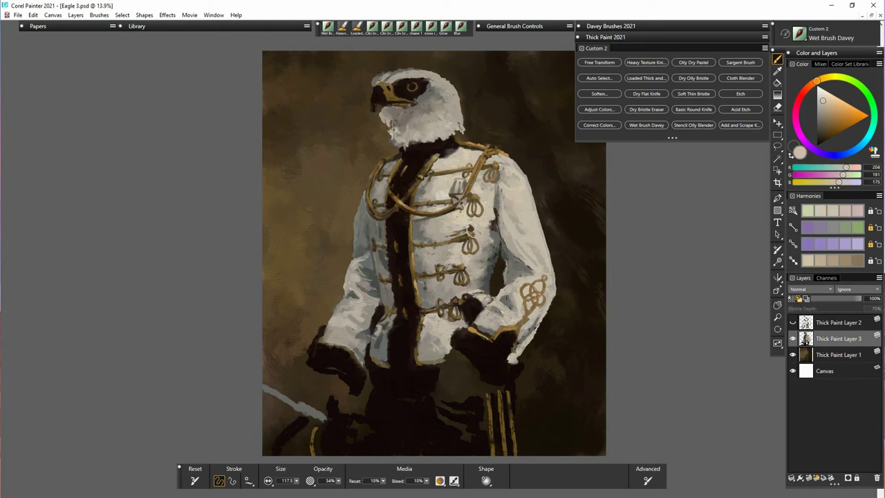
{"action": "left_click_drag", "start_coordinate": [466, 233], "coordinate": [461, 238]}
{"action": "left_click_drag", "start_coordinate": [458, 216], "coordinate": [493, 208]}
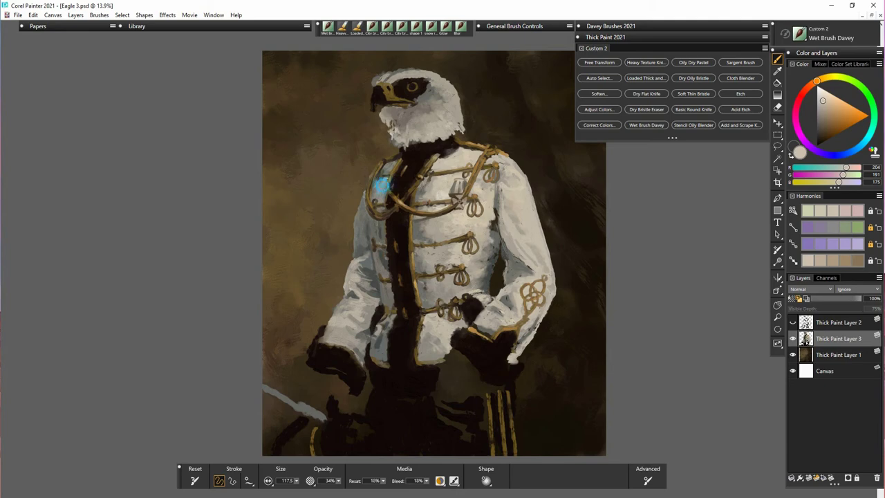
Shade the jacket's side beside the lowered arm's sleeve with sampled near-black and cool greys (about RGB 70, 74, 72 and 98, 104, 103)
{"action": "left_click", "coordinate": [375, 313], "text": "alt"}
{"action": "left_click", "coordinate": [392, 296], "text": "alt"}
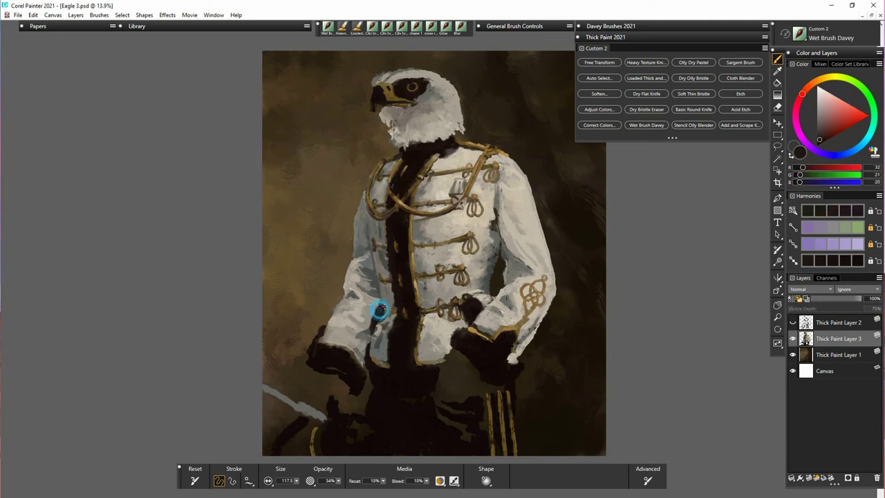
{"action": "left_click", "coordinate": [380, 291], "text": "alt"}
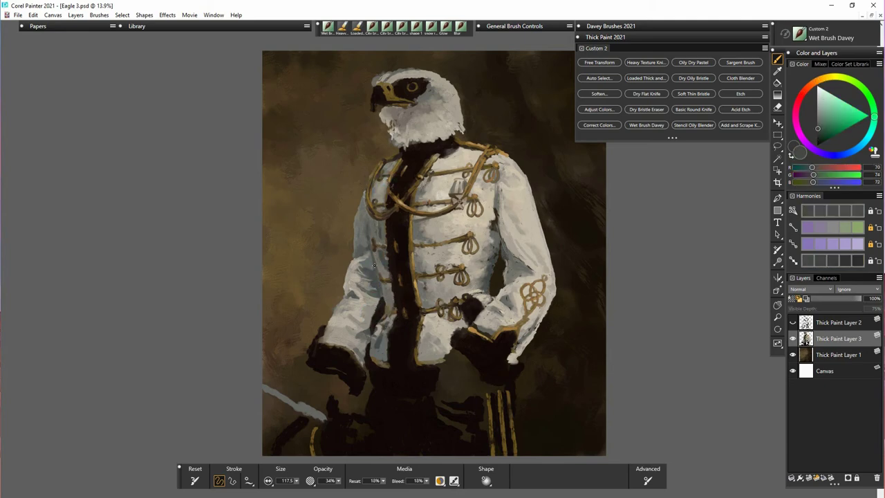
{"action": "left_click", "coordinate": [368, 249], "text": "alt"}
{"action": "left_click", "coordinate": [373, 267], "text": "alt"}
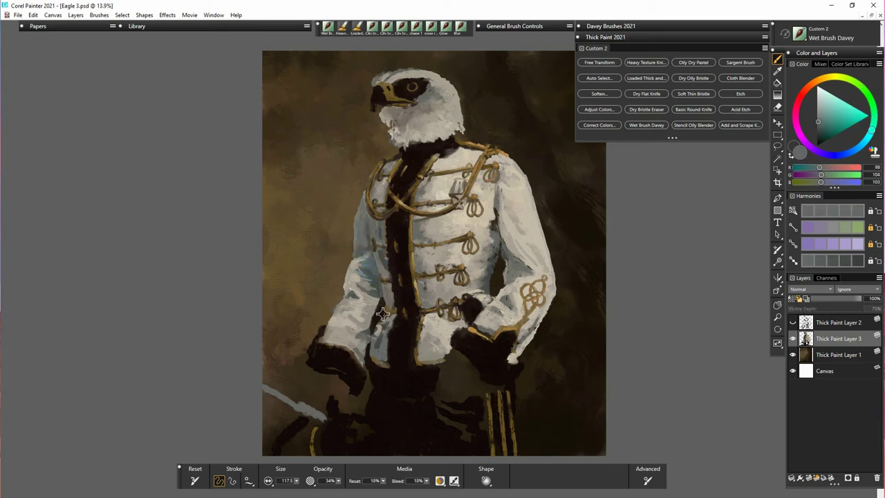
Darken the gap between the lowered arm and the jacket's waist with near-black brown, enlarging the brush to 193.1
{"action": "left_click", "coordinate": [370, 336], "text": "alt"}
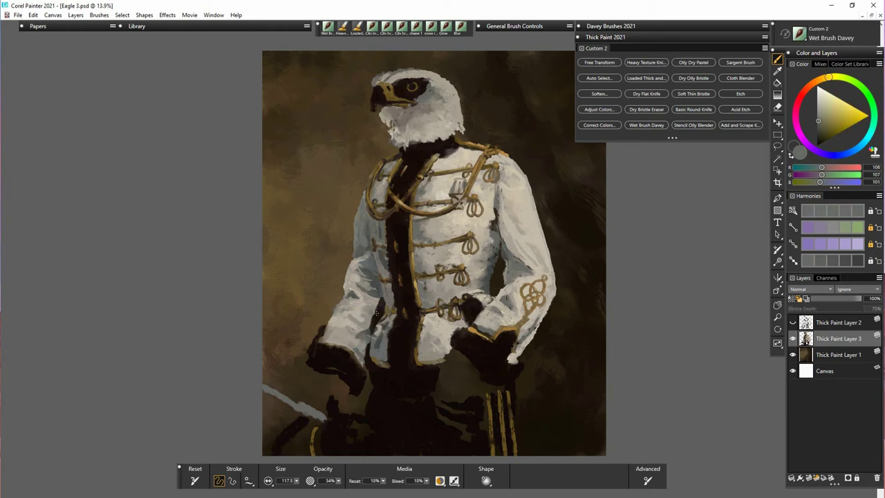
{"action": "left_click", "coordinate": [372, 312], "text": "alt"}
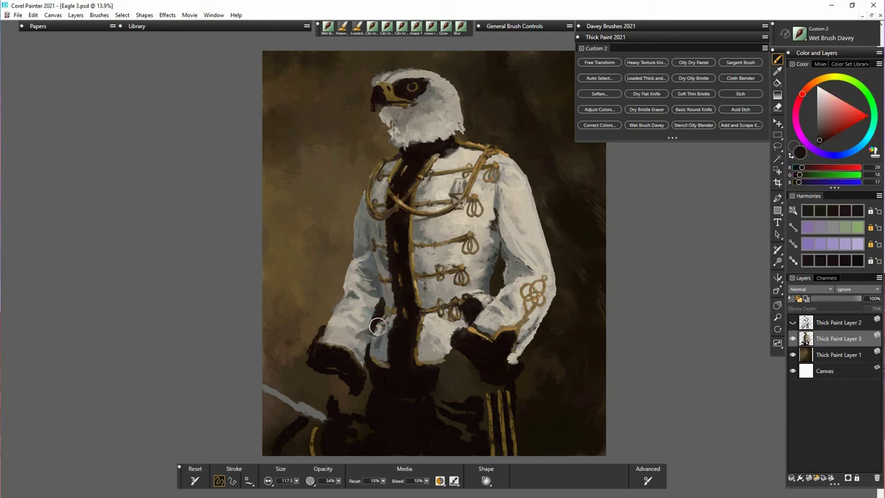
{"action": "left_click_drag", "start_coordinate": [381, 305], "coordinate": [376, 335]}
{"action": "left_click_drag", "start_coordinate": [297, 481], "coordinate": [303, 482]}
{"action": "left_click_drag", "start_coordinate": [370, 326], "coordinate": [379, 306]}
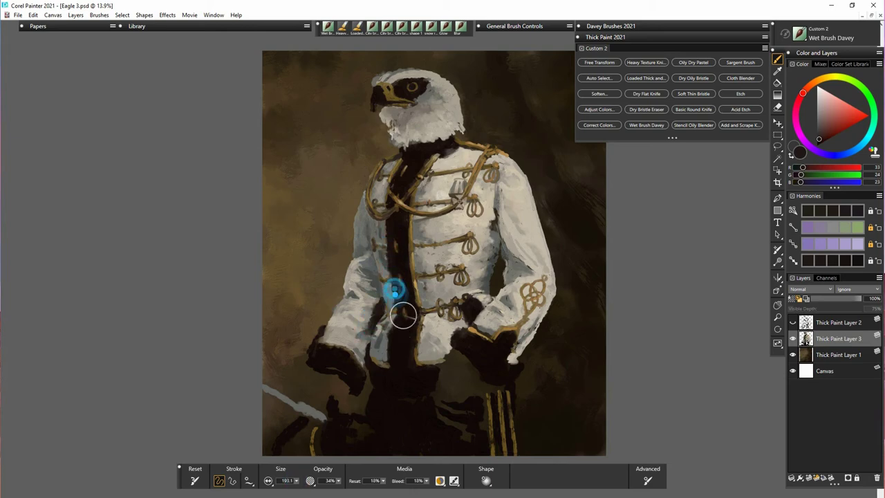
{"action": "mouse_move", "coordinate": [389, 347]}
{"action": "left_mouse_down"}
{"action": "mouse_move", "coordinate": [379, 326]}
{"action": "mouse_move", "coordinate": [366, 360]}
{"action": "left_mouse_up"}
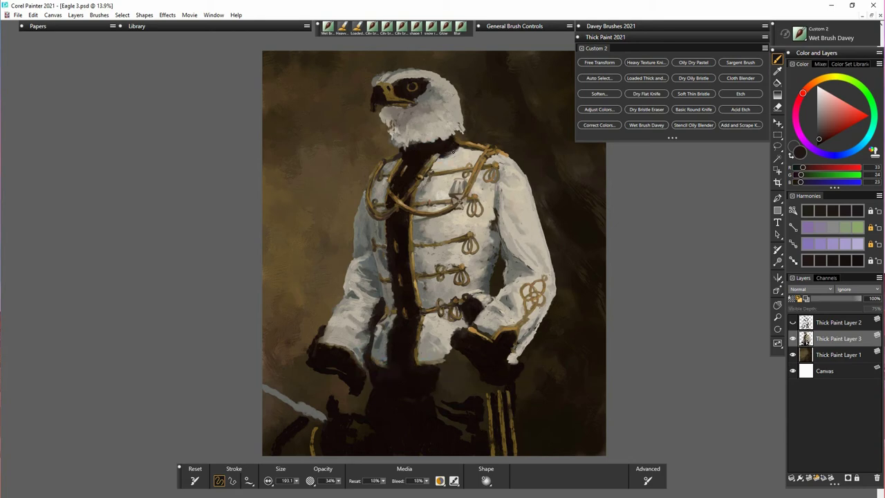
Blend the chest beside the braid loops with light beige (about RGB 205, 193, 171) and the armpit folds with mid greys
{"action": "left_click", "coordinate": [491, 281], "text": "alt"}
{"action": "left_click", "coordinate": [479, 258], "text": "alt"}
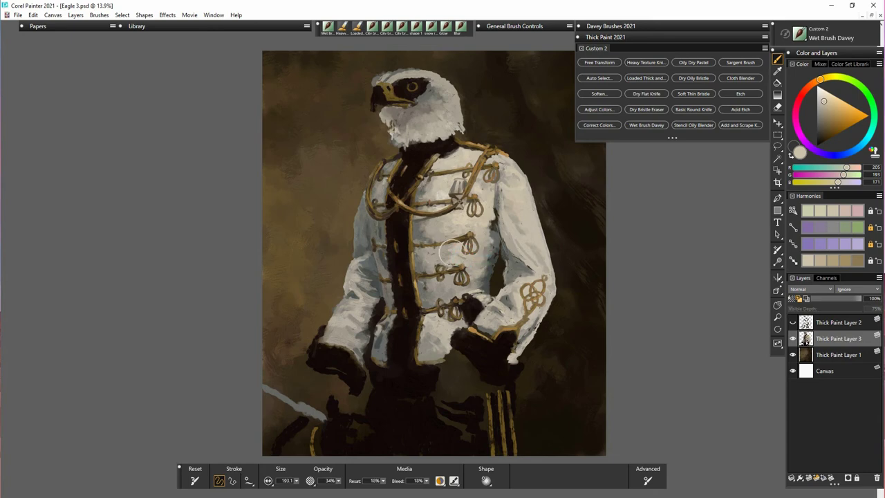
{"action": "left_click", "coordinate": [496, 223], "text": "alt"}
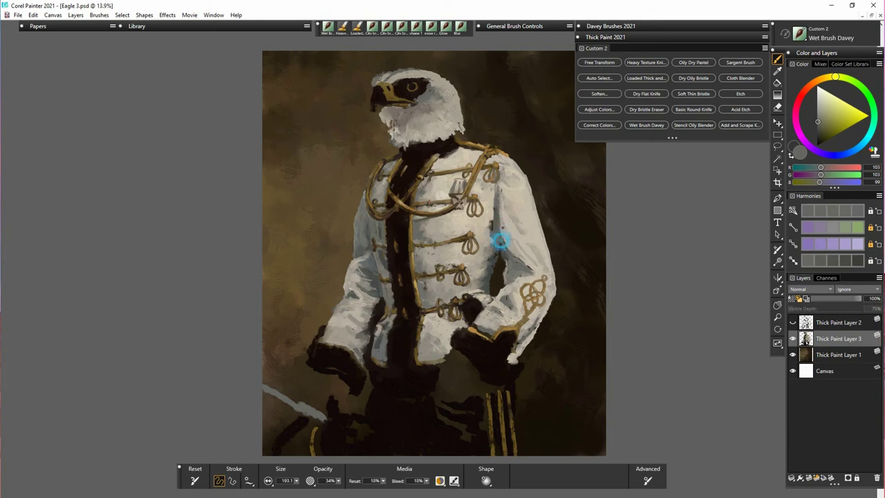
{"action": "left_click", "coordinate": [507, 241], "text": "alt"}
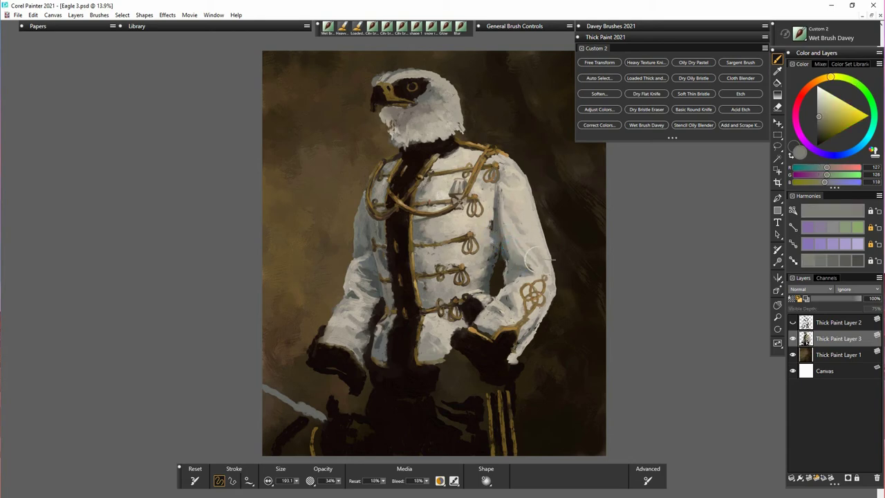
Repaint the embroidered sleeve's elbow folds with light beige (about RGB 192, 181, 166) and reduce the brush size to 71.5
{"action": "left_click", "coordinate": [537, 268], "text": "alt"}
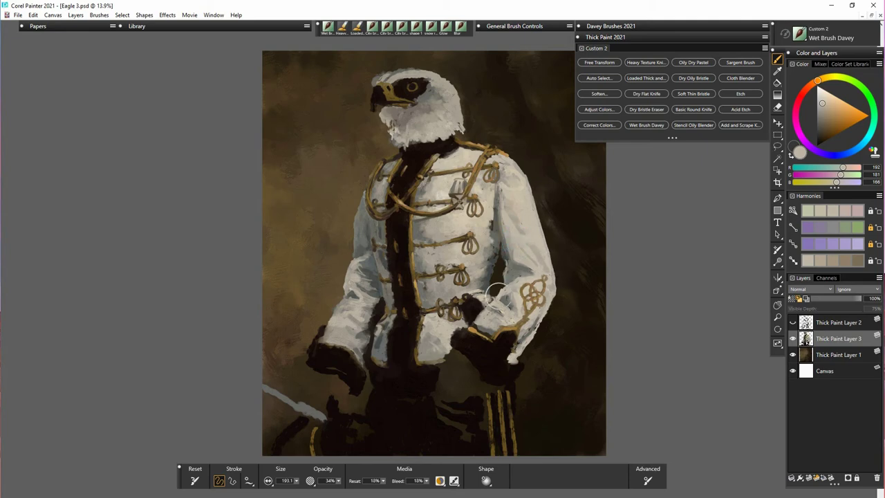
{"action": "left_click_drag", "start_coordinate": [522, 277], "coordinate": [509, 279]}
{"action": "left_click", "coordinate": [525, 188], "text": "alt"}
{"action": "left_click_drag", "start_coordinate": [296, 481], "coordinate": [292, 482]}
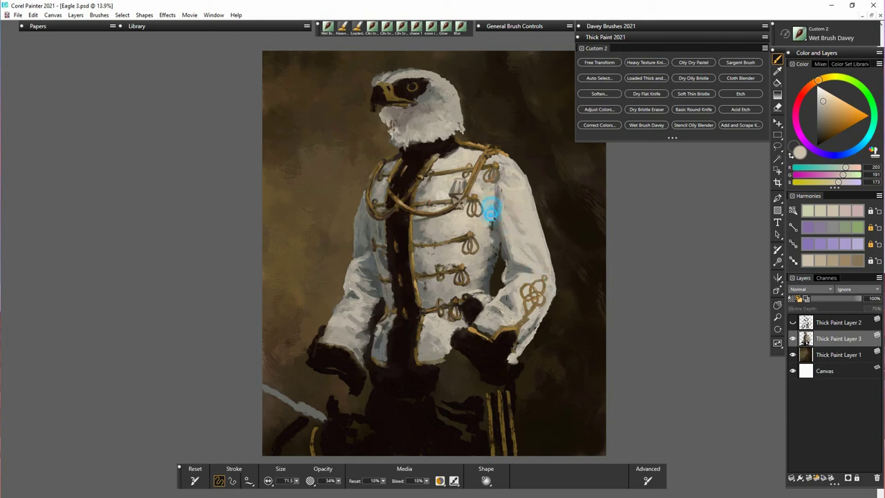
Refine the jacket's armhole seam beside the upper loops with beiges sampled nearby (about RGB 191, 180, 163 to 218, 204, 179)
{"action": "left_click", "coordinate": [494, 216], "text": "alt"}
{"action": "left_click", "coordinate": [495, 211], "text": "alt"}
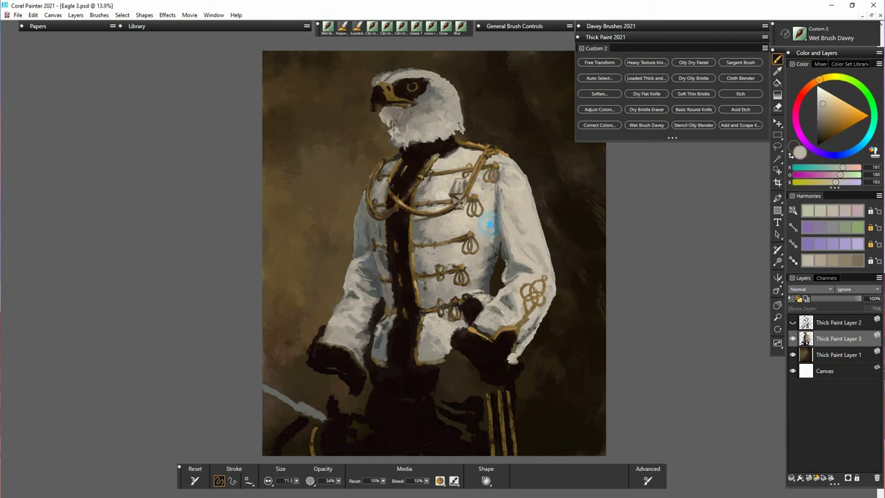
{"action": "left_click", "coordinate": [480, 190], "text": "alt"}
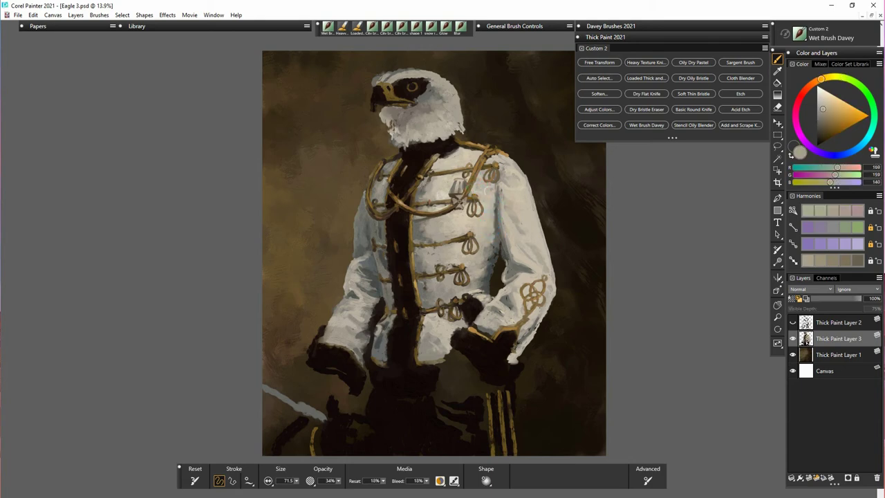
{"action": "left_click", "coordinate": [471, 221], "text": "alt"}
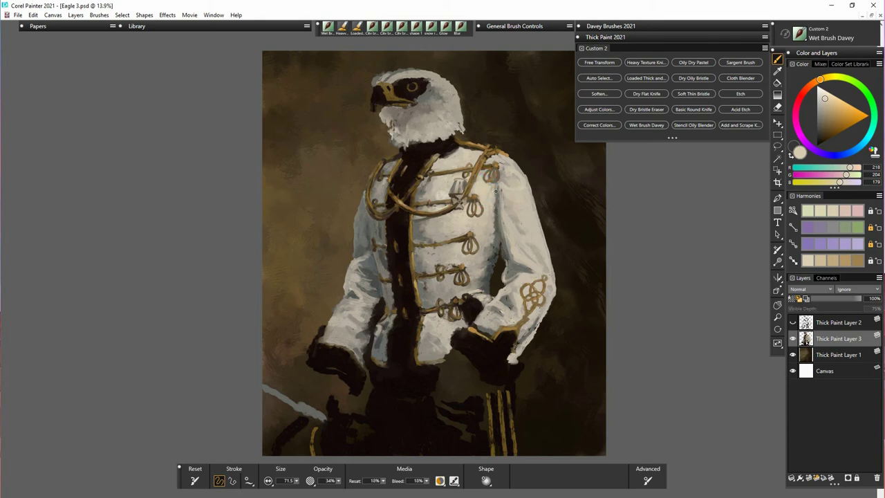
{"action": "left_click_drag", "start_coordinate": [493, 168], "coordinate": [493, 177]}
Brighten the embroidered sleeve's upper arm and outer edge with warm light beige (about RGB 213, 199, 176)
{"action": "left_click", "coordinate": [534, 227], "text": "alt"}
{"action": "left_click_drag", "start_coordinate": [525, 216], "coordinate": [516, 201]}
{"action": "left_click_drag", "start_coordinate": [534, 234], "coordinate": [546, 247]}
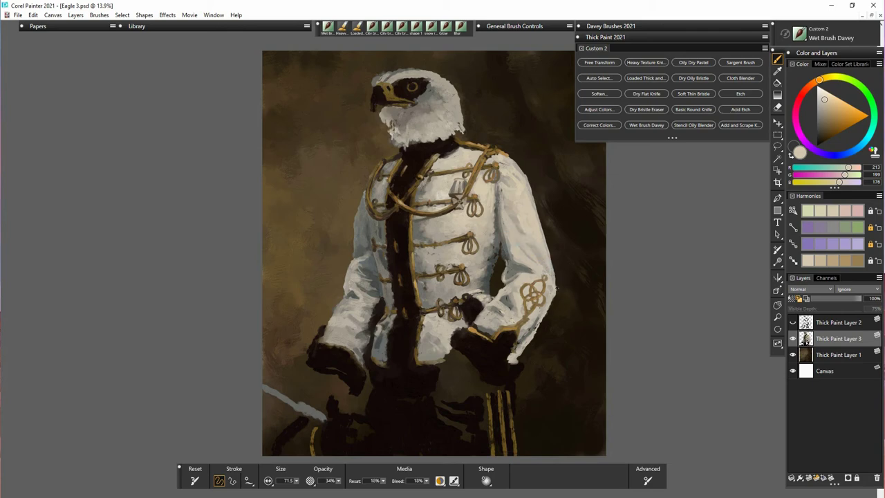
Soften the shadow along the chest's armhole edge with sampled warm greys (about RGB 181, 170, 155 and 117, 115, 104) at brush size 158.3
{"action": "left_click", "coordinate": [496, 228], "text": "alt"}
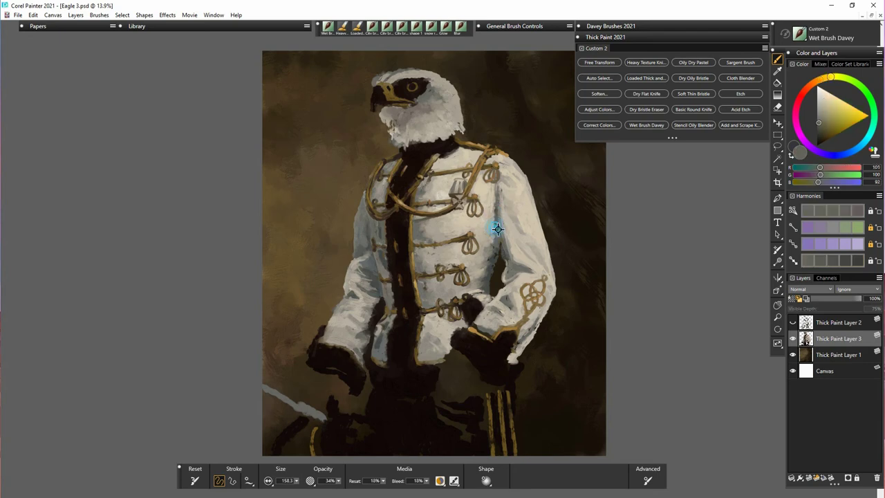
{"action": "left_click", "coordinate": [493, 228], "text": "alt"}
{"action": "mouse_move", "coordinate": [492, 229]}
{"action": "left_mouse_down"}
{"action": "mouse_move", "coordinate": [494, 213]}
{"action": "mouse_move", "coordinate": [492, 257]}
{"action": "mouse_move", "coordinate": [485, 247]}
{"action": "left_mouse_up"}
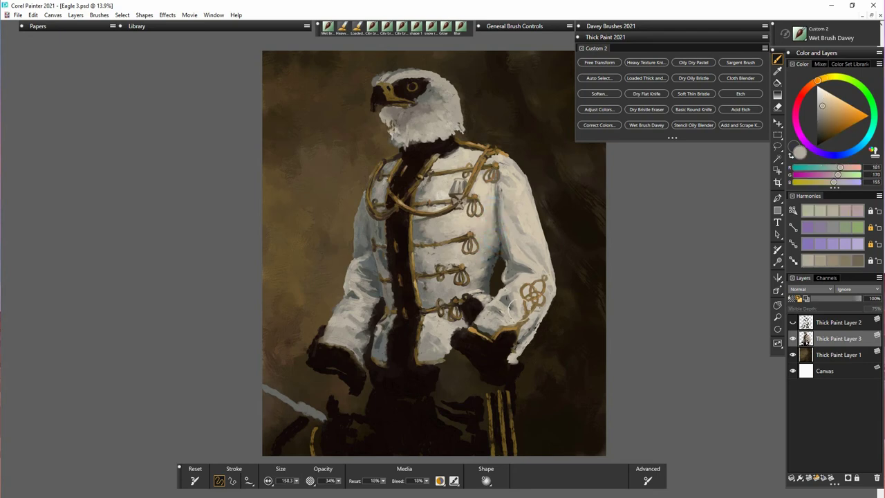
{"action": "left_click", "coordinate": [499, 239], "text": "alt"}
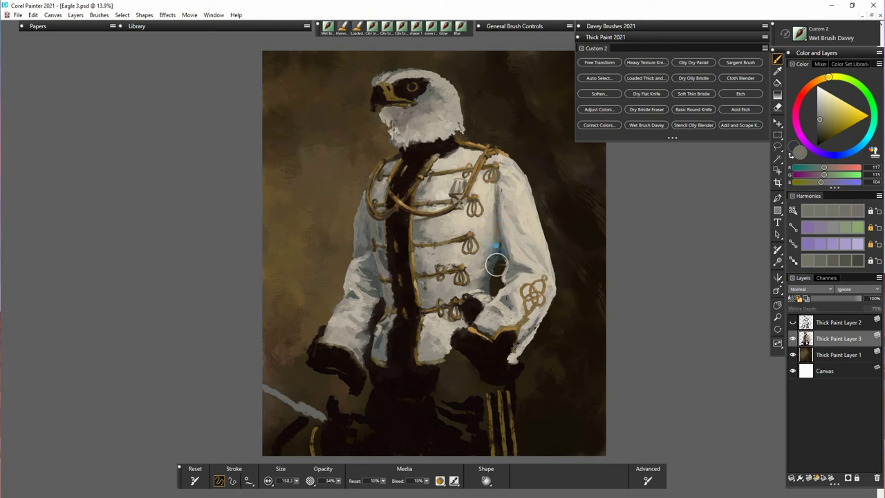
Deepen the jacket's side shadow from the armpit to the waist with dark grey (about RGB 68, 70, 67)
{"action": "left_click", "coordinate": [495, 285], "text": "alt"}
{"action": "left_click", "coordinate": [488, 283], "text": "alt"}
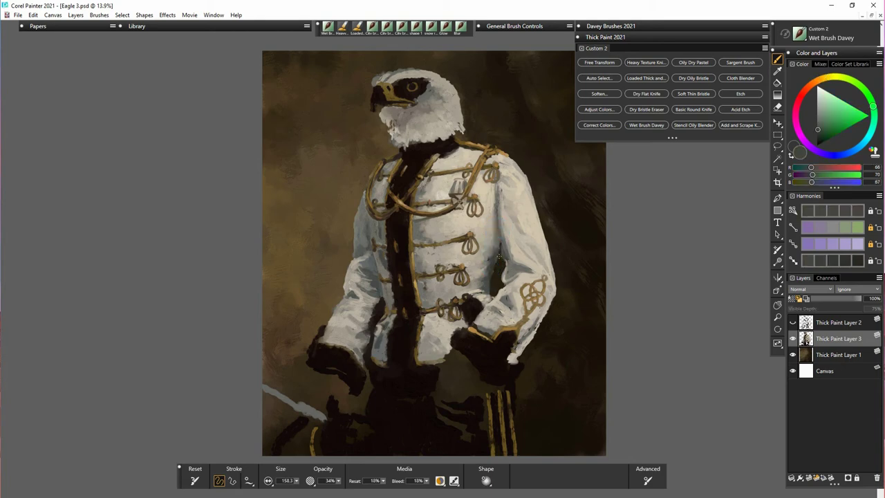
{"action": "mouse_move", "coordinate": [491, 272]}
{"action": "left_mouse_down"}
{"action": "mouse_move", "coordinate": [495, 236]}
{"action": "mouse_move", "coordinate": [491, 248]}
{"action": "mouse_move", "coordinate": [498, 239]}
{"action": "mouse_move", "coordinate": [504, 253]}
{"action": "mouse_move", "coordinate": [498, 247]}
{"action": "mouse_move", "coordinate": [488, 258]}
{"action": "mouse_move", "coordinate": [484, 297]}
{"action": "left_mouse_up"}
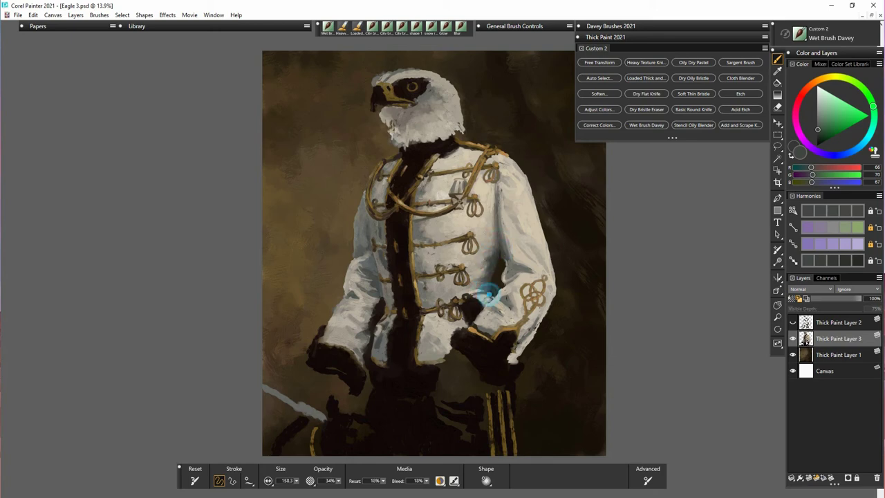
Paint gold trim (about RGB 194, 155, 82) along the lowered arm's dark cuff and touch up the other cuff's edge
{"action": "left_click", "coordinate": [420, 290], "text": "alt"}
{"action": "left_click", "coordinate": [438, 282], "text": "alt"}
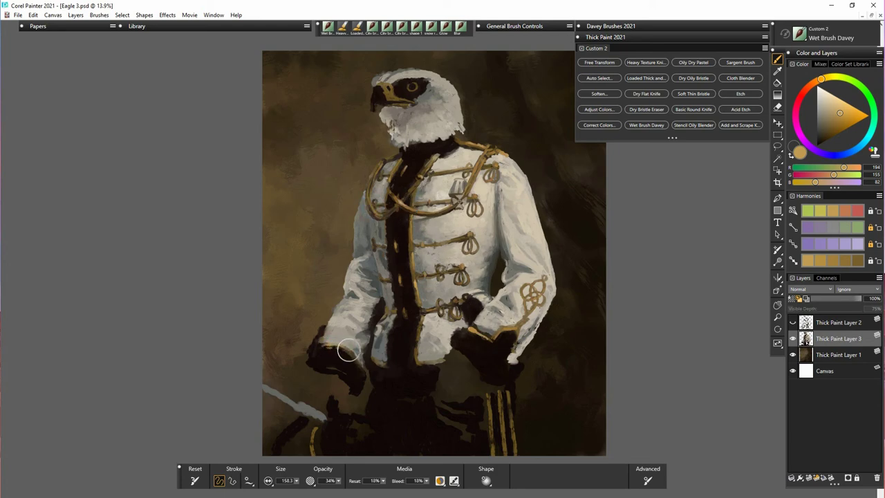
{"action": "left_click_drag", "start_coordinate": [336, 346], "coordinate": [360, 361]}
{"action": "mouse_move", "coordinate": [506, 351]}
{"action": "left_mouse_down"}
{"action": "mouse_move", "coordinate": [476, 318]}
{"action": "mouse_move", "coordinate": [482, 339]}
{"action": "mouse_move", "coordinate": [504, 339]}
{"action": "left_mouse_up"}
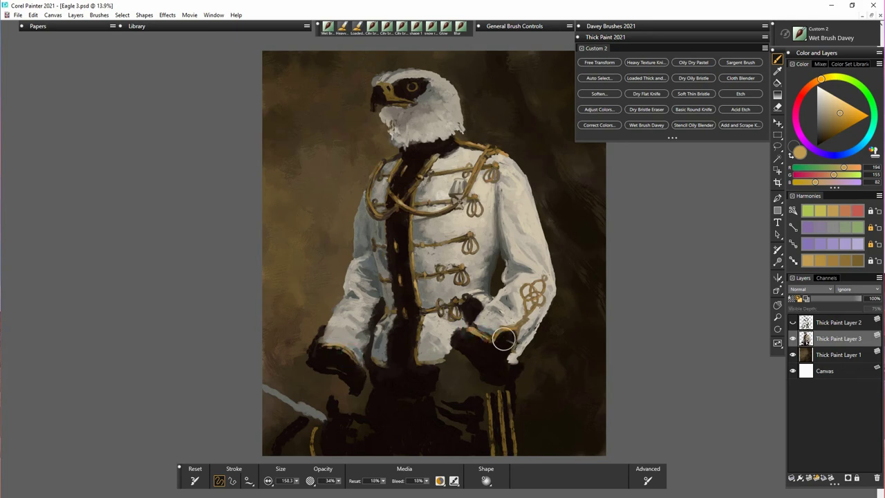
Refine the embroidered sleeve's cuff trim and its link to the knot with near-black and ochre brown (about RGB 153, 114, 60)
{"action": "left_click", "coordinate": [490, 336], "text": "alt"}
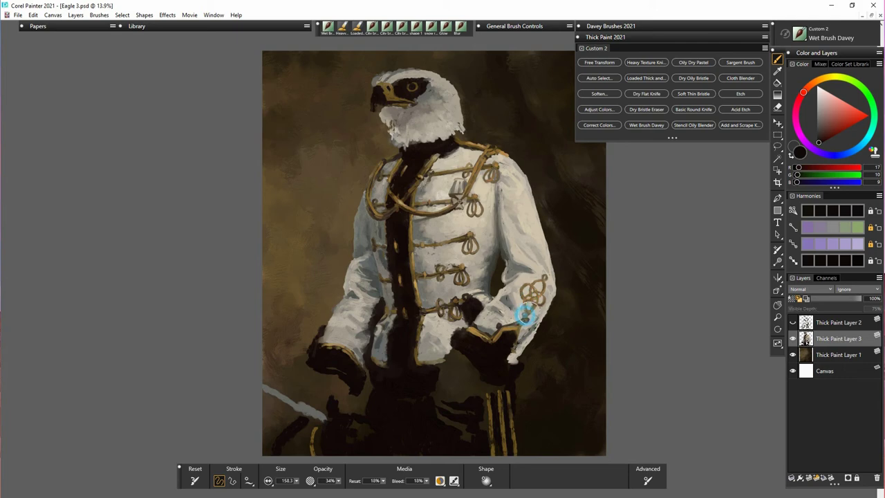
{"action": "left_click", "coordinate": [529, 315], "text": "alt"}
{"action": "left_click", "coordinate": [528, 311], "text": "alt"}
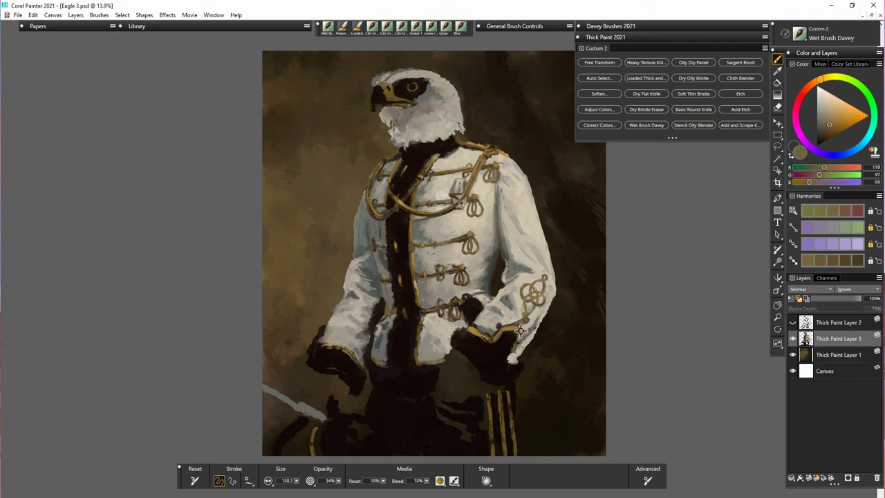
{"action": "left_click", "coordinate": [520, 330], "text": "alt"}
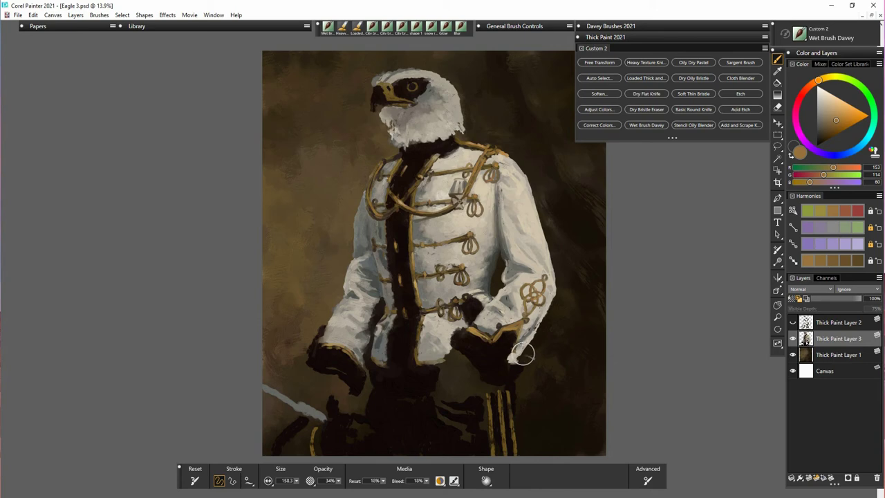
Redefine the embroidered sleeve's cuff edge below the gold trim with near-black (about RGB 26, 16, 15) and warm grey (about RGB 182, 171, 159)
{"action": "left_click", "coordinate": [519, 355], "text": "alt"}
{"action": "left_click", "coordinate": [516, 351], "text": "alt"}
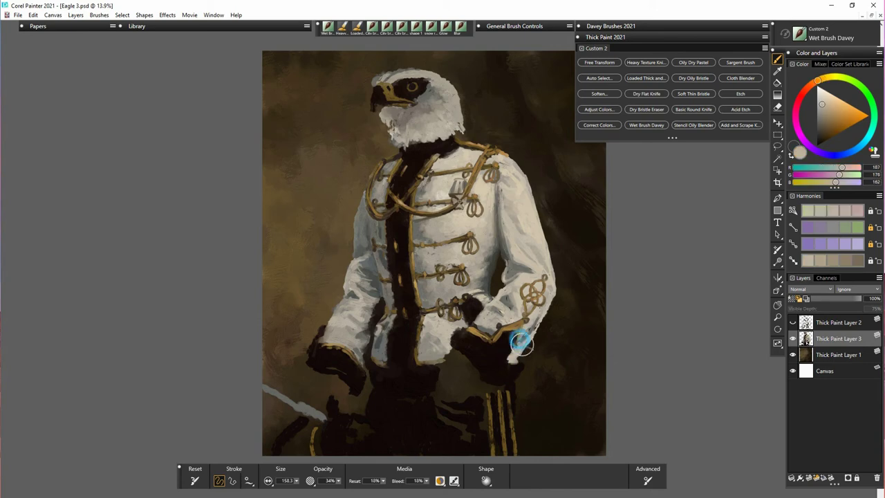
{"action": "left_click", "coordinate": [520, 346], "text": "alt"}
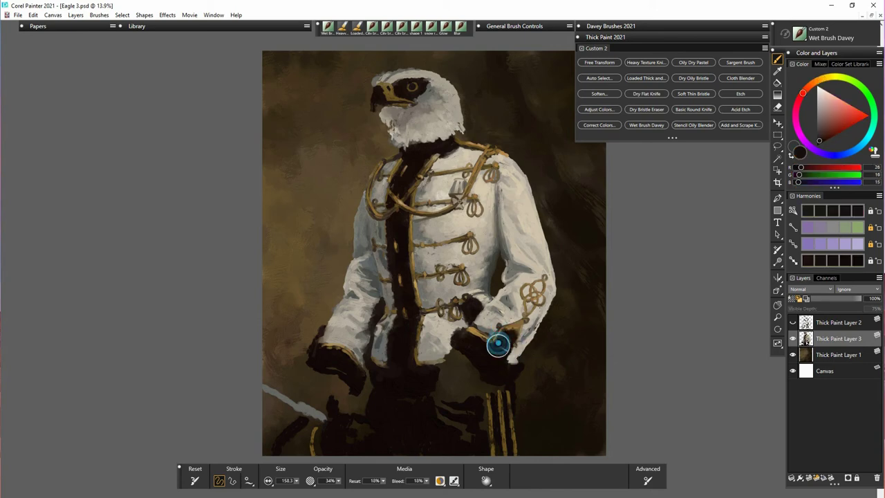
{"action": "mouse_move", "coordinate": [488, 338]}
{"action": "left_mouse_down"}
{"action": "mouse_move", "coordinate": [478, 336]}
{"action": "mouse_move", "coordinate": [514, 329]}
{"action": "left_mouse_up"}
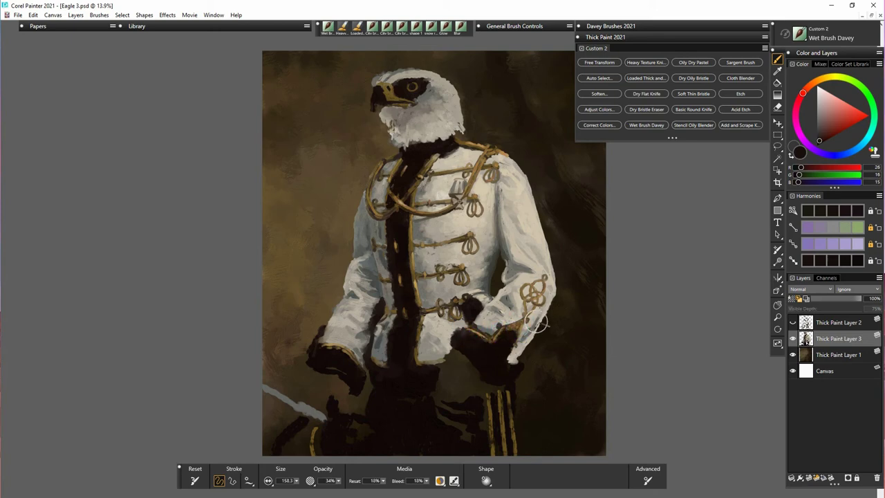
{"action": "left_click_drag", "start_coordinate": [518, 336], "coordinate": [517, 357]}
{"action": "left_click", "coordinate": [520, 335], "text": "alt"}
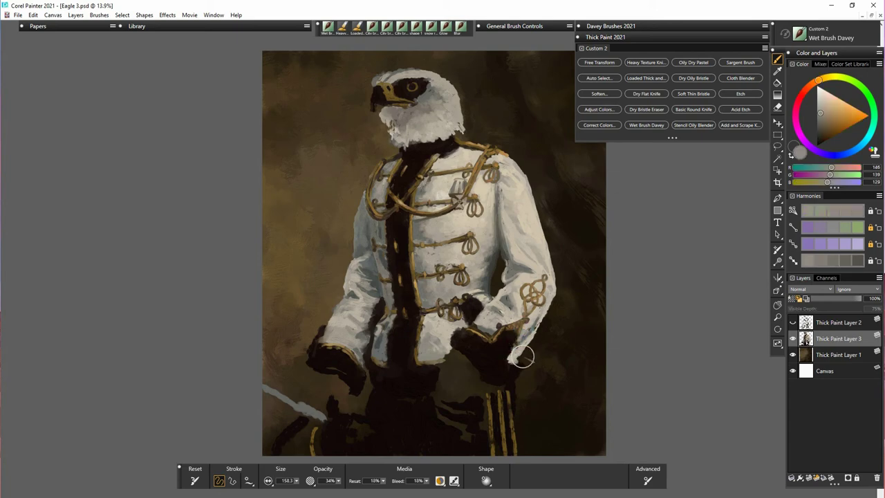
{"action": "left_click", "coordinate": [509, 365], "text": "alt"}
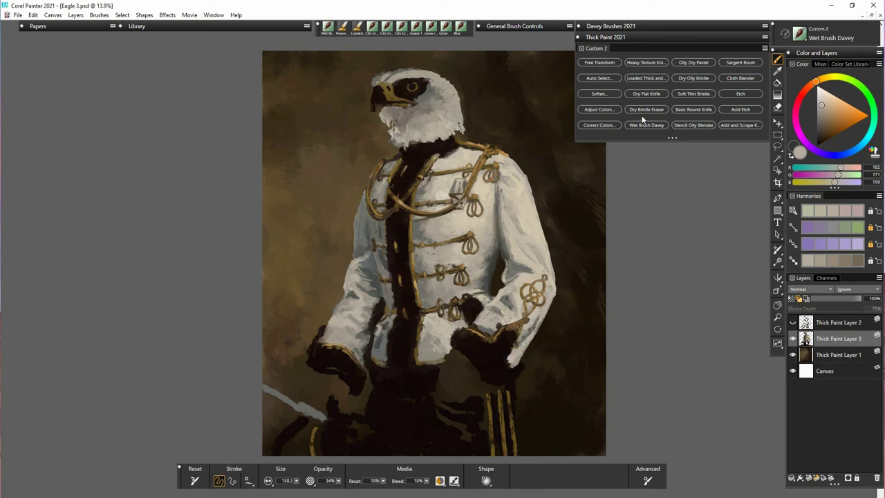
Raise the saturation slightly on Thick Paint Layer 3 and on the background's Thick Paint Layer 1 using Adjust Color
{"action": "left_click", "coordinate": [599, 109]}
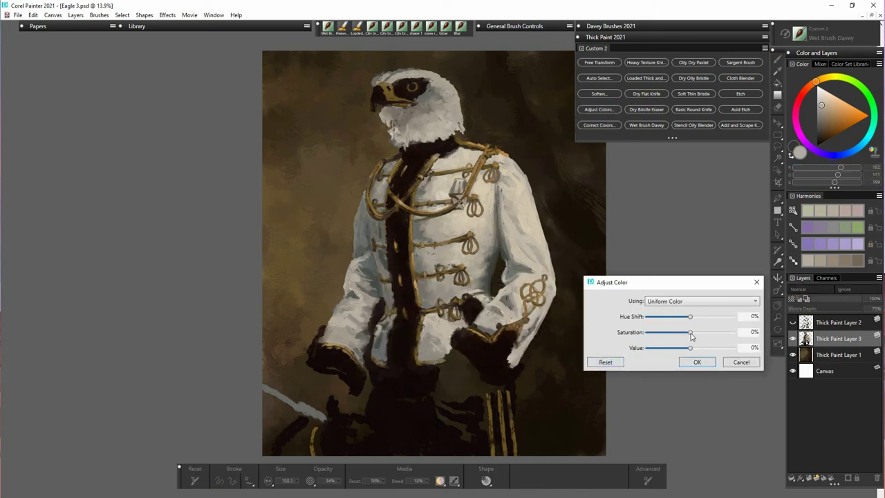
{"action": "left_click_drag", "start_coordinate": [696, 335], "coordinate": [697, 336]}
{"action": "left_click", "coordinate": [696, 362]}
{"action": "left_click", "coordinate": [838, 355]}
{"action": "left_click", "coordinate": [599, 109]}
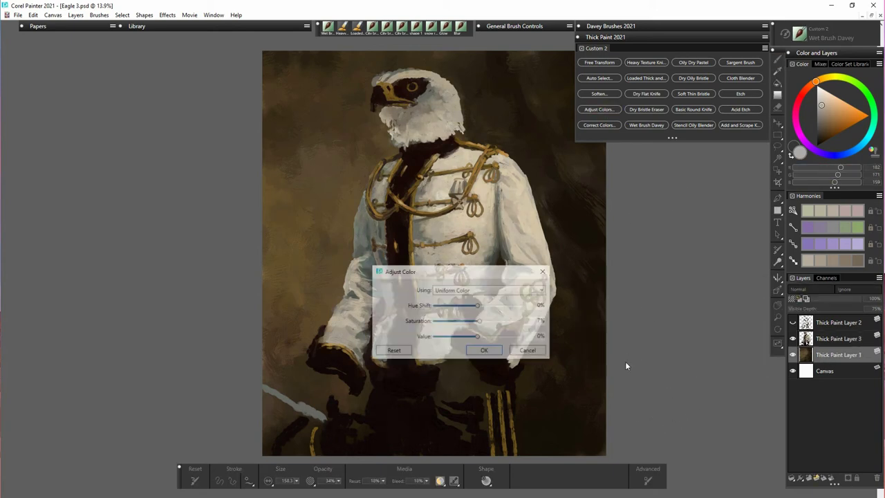
{"action": "left_click_drag", "start_coordinate": [480, 322], "coordinate": [485, 327]}
{"action": "left_click", "coordinate": [485, 351]}
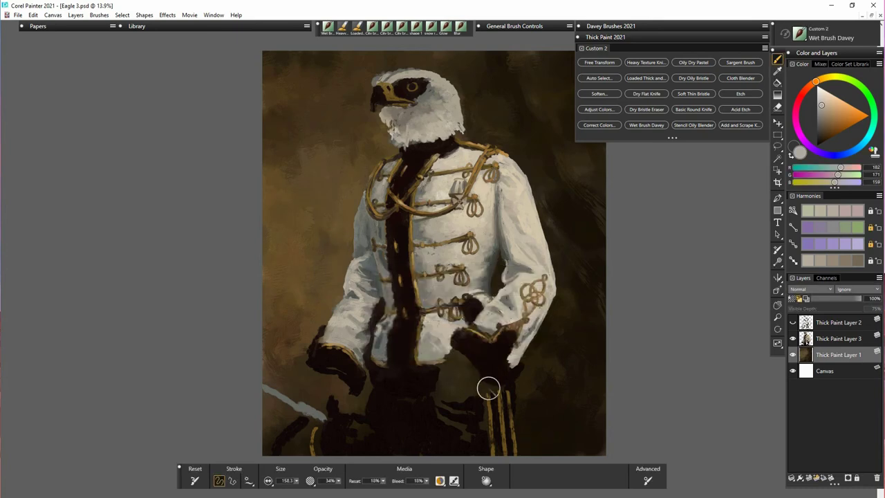
Check the layers by toggling their visibility and make Thick Paint Layer 3 active
{"action": "left_click", "coordinate": [793, 354]}
{"action": "left_click", "coordinate": [838, 338]}
{"action": "left_click", "coordinate": [792, 338]}
{"action": "left_click", "coordinate": [792, 338]}
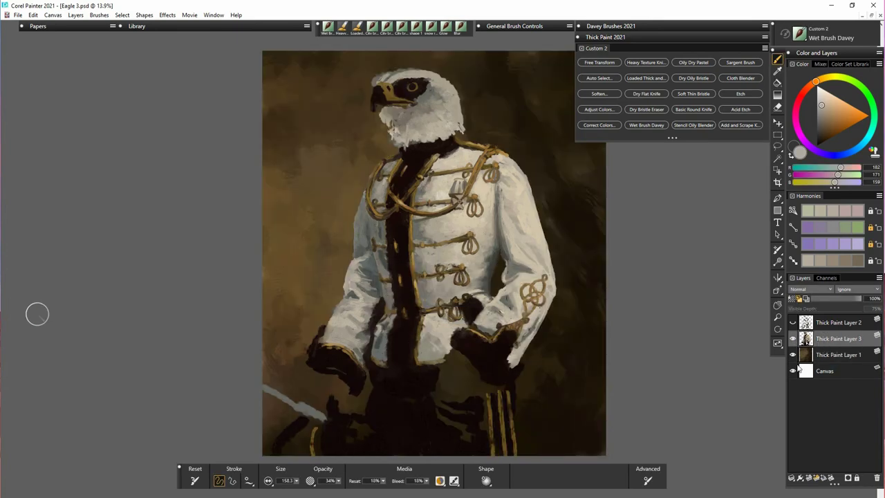
Darken the jacket's shaded side between the dark placket and the lowered arm with dark grey (about RGB 65, 70, 68)
{"action": "left_click", "coordinate": [476, 291], "text": "alt"}
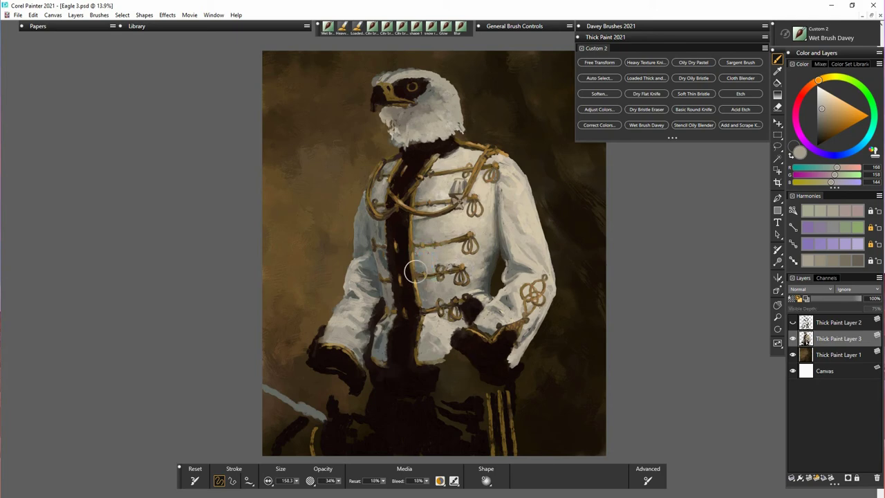
{"action": "left_click", "coordinate": [387, 269], "text": "alt"}
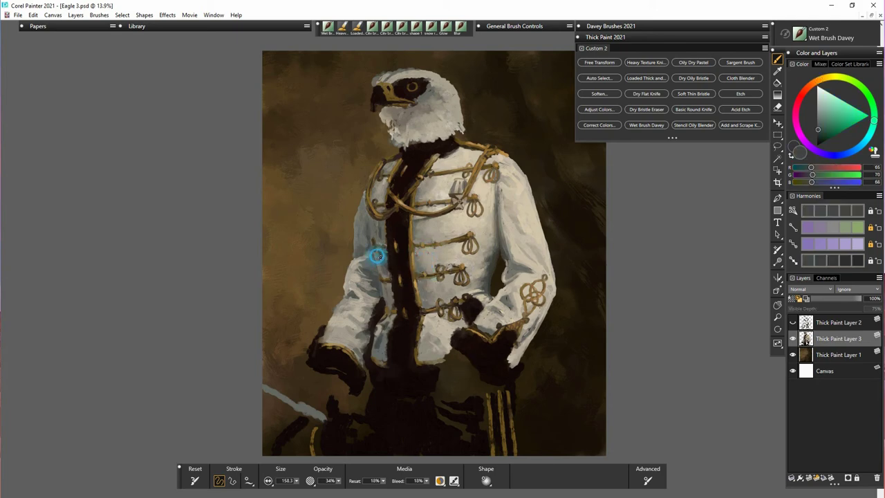
{"action": "mouse_move", "coordinate": [382, 238]}
{"action": "left_mouse_down"}
{"action": "mouse_move", "coordinate": [377, 233]}
{"action": "mouse_move", "coordinate": [380, 239]}
{"action": "left_mouse_up"}
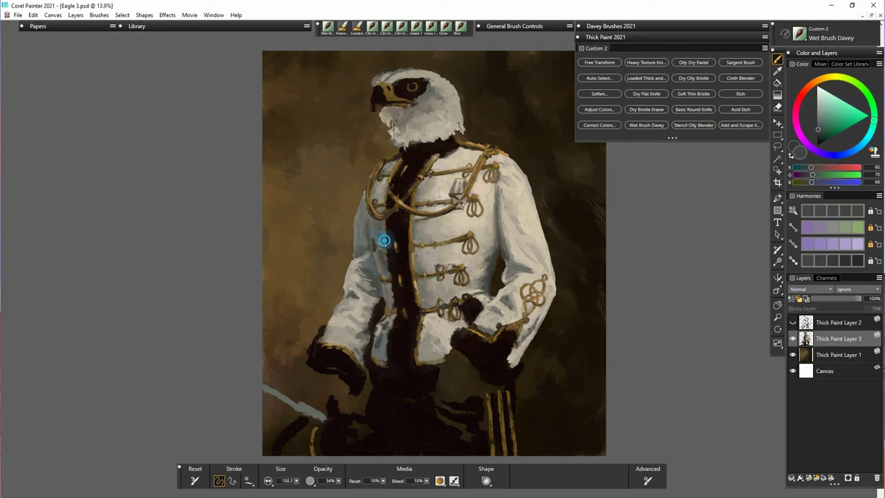
{"action": "left_click", "coordinate": [370, 292]}
Rework the lowered sleeve's folds and outer edge with sampled greys (about RGB 181, 169, 154 and 85, 88, 83)
{"action": "left_click", "coordinate": [363, 305], "text": "alt"}
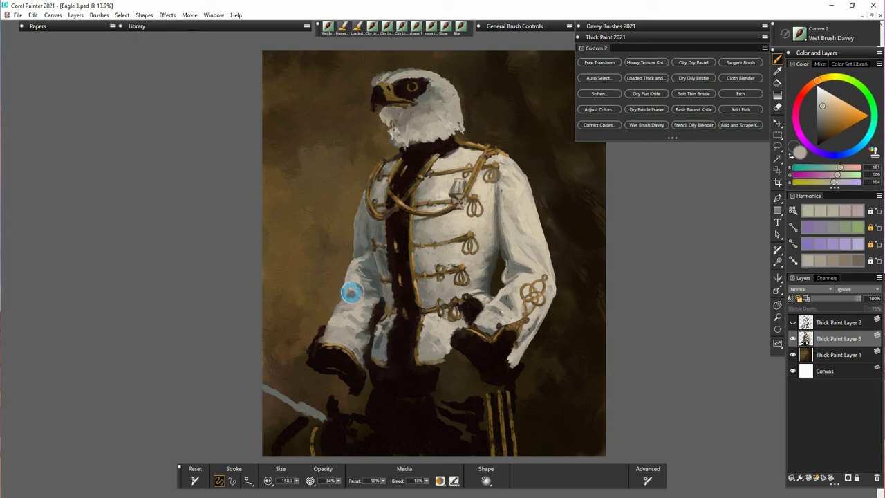
{"action": "left_click", "coordinate": [348, 291]}
{"action": "left_click", "coordinate": [352, 263]}
{"action": "left_click", "coordinate": [366, 256], "text": "alt"}
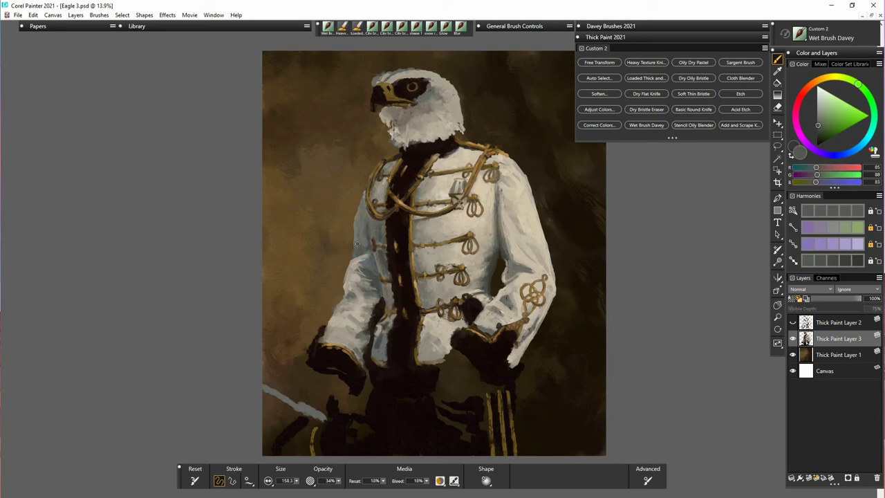
{"action": "left_click", "coordinate": [339, 312], "text": "alt"}
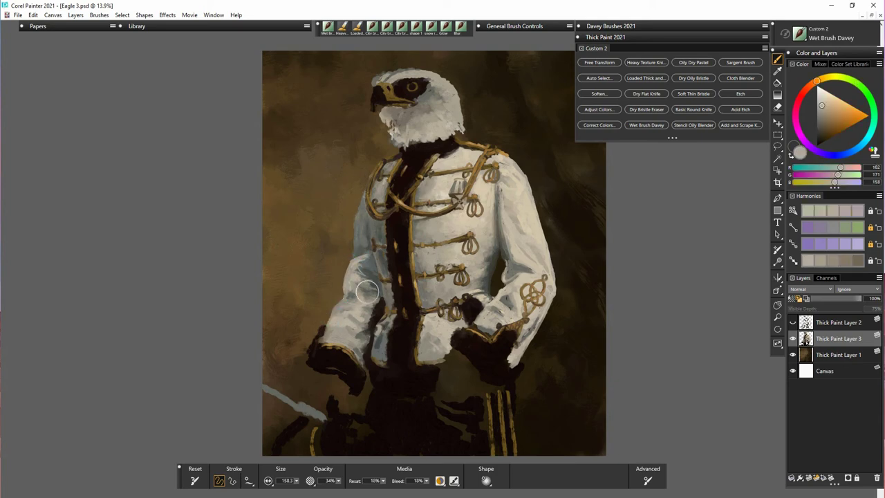
{"action": "left_click", "coordinate": [345, 301], "text": "alt"}
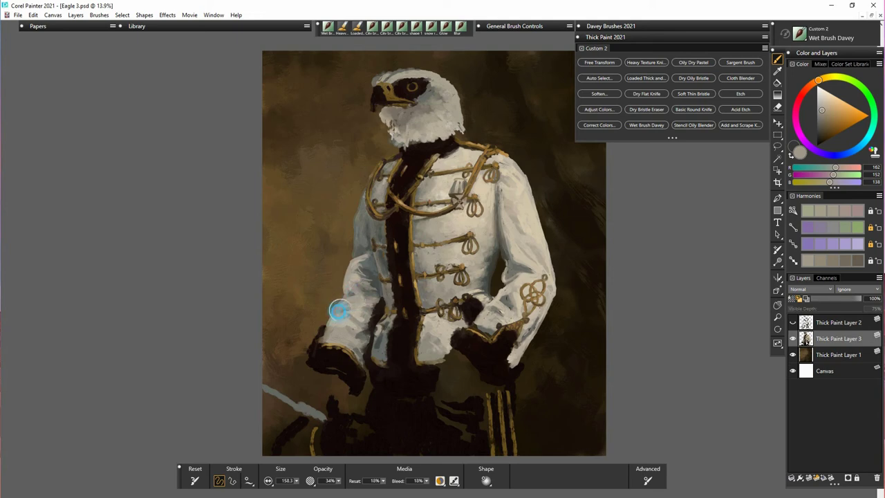
Refine the folds above the embroidered sleeve's cuff with grey (about RGB 108, 108, 101) and light beige (about RGB 203, 193, 175)
{"action": "left_click", "coordinate": [505, 304], "text": "alt"}
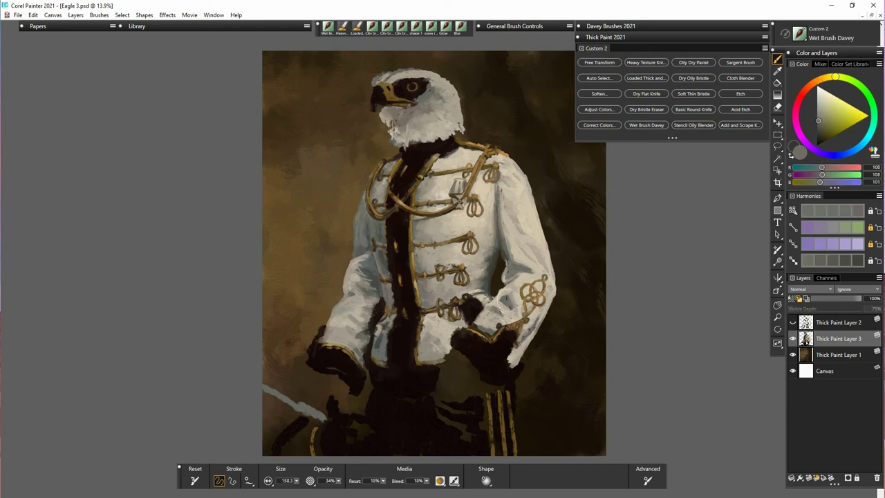
{"action": "left_click", "coordinate": [498, 311], "text": "alt"}
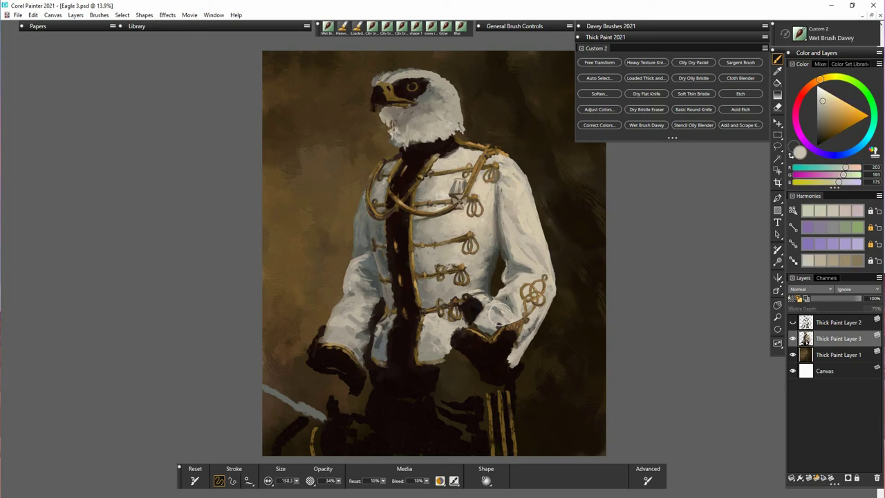
{"action": "mouse_move", "coordinate": [506, 319]}
{"action": "left_mouse_down"}
{"action": "mouse_move", "coordinate": [503, 306]}
{"action": "mouse_move", "coordinate": [520, 316]}
{"action": "mouse_move", "coordinate": [517, 301]}
{"action": "left_mouse_up"}
Highlight the lowered forearm and blend its shading with sampled greys (about RGB 94, 96, 90 and 135, 131, 121) at brush size 277.9
{"action": "left_click_drag", "start_coordinate": [349, 286], "coordinate": [353, 291]}
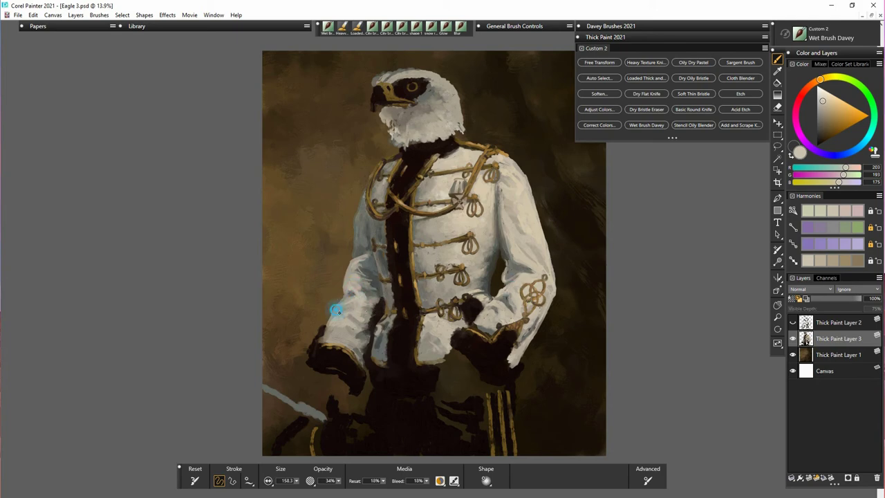
{"action": "mouse_move", "coordinate": [374, 324]}
{"action": "left_mouse_down"}
{"action": "mouse_move", "coordinate": [349, 318]}
{"action": "mouse_move", "coordinate": [353, 325]}
{"action": "mouse_move", "coordinate": [360, 276]}
{"action": "mouse_move", "coordinate": [374, 281]}
{"action": "mouse_move", "coordinate": [355, 273]}
{"action": "mouse_move", "coordinate": [384, 280]}
{"action": "mouse_move", "coordinate": [370, 278]}
{"action": "mouse_move", "coordinate": [373, 269]}
{"action": "mouse_move", "coordinate": [361, 270]}
{"action": "mouse_move", "coordinate": [385, 288]}
{"action": "mouse_move", "coordinate": [354, 266]}
{"action": "left_mouse_up"}
{"action": "key", "text": "]"}
{"action": "left_click", "coordinate": [362, 269], "text": "alt"}
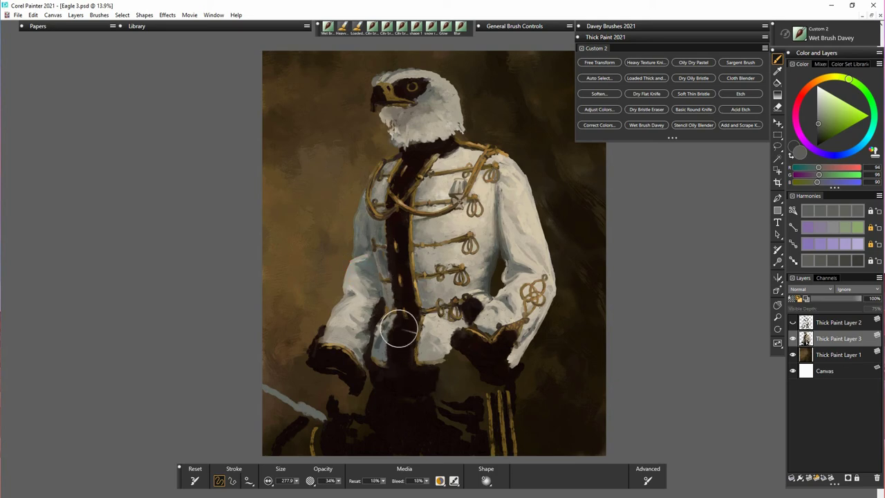
{"action": "left_click", "coordinate": [370, 284], "text": "alt"}
{"action": "mouse_move", "coordinate": [372, 285]}
{"action": "left_mouse_down"}
{"action": "mouse_move", "coordinate": [372, 307]}
{"action": "mouse_move", "coordinate": [369, 291]}
{"action": "mouse_move", "coordinate": [371, 312]}
{"action": "mouse_move", "coordinate": [349, 344]}
{"action": "mouse_move", "coordinate": [356, 336]}
{"action": "mouse_move", "coordinate": [333, 327]}
{"action": "left_mouse_up"}
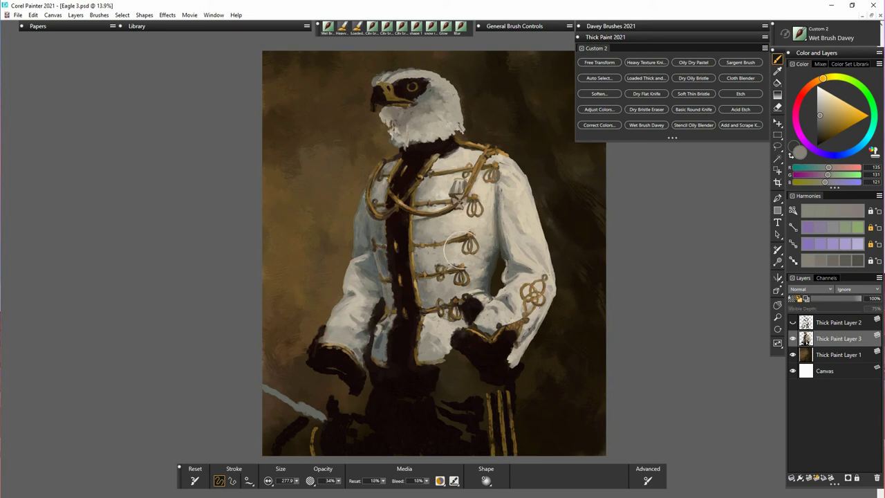
Smooth the chest fabric around the third braid and paint a looped knot midway along that braid at brush size 174.8
{"action": "left_click", "coordinate": [446, 257], "text": "alt"}
{"action": "mouse_move", "coordinate": [439, 264]}
{"action": "left_mouse_down"}
{"action": "mouse_move", "coordinate": [465, 231]}
{"action": "mouse_move", "coordinate": [443, 235]}
{"action": "mouse_move", "coordinate": [474, 233]}
{"action": "left_mouse_up"}
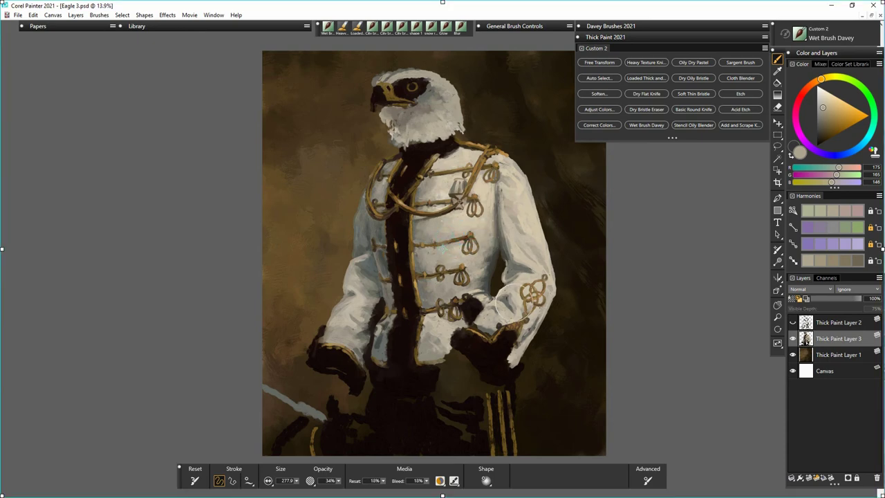
{"action": "left_click", "coordinate": [459, 304], "text": "alt"}
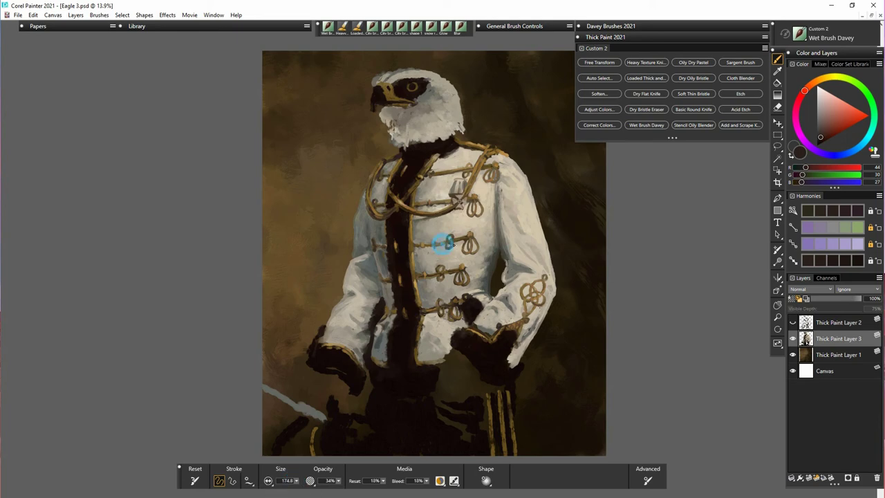
{"action": "left_click", "coordinate": [470, 242], "text": "alt"}
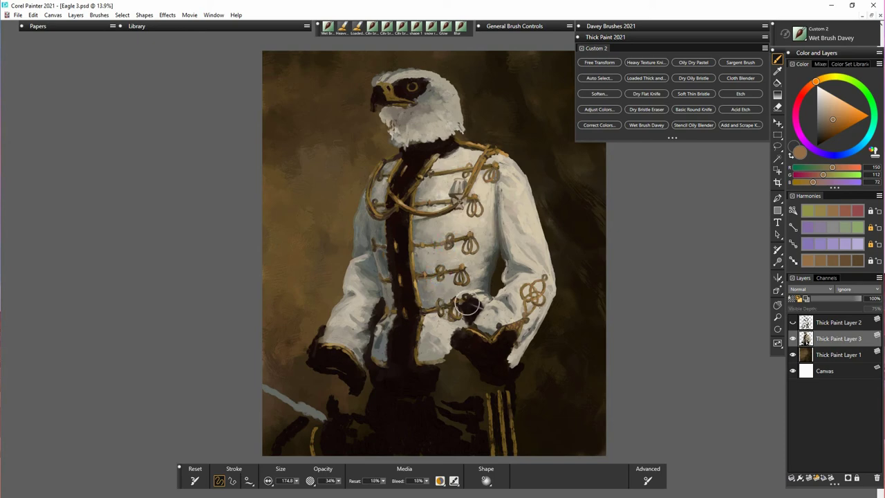
Lasso the third chest braid, copy it to a new layer, and convert Thick Paint Layer 3 to thick paint with uniform 0% thickness
{"action": "left_click_drag", "start_coordinate": [414, 241], "coordinate": [421, 257]}
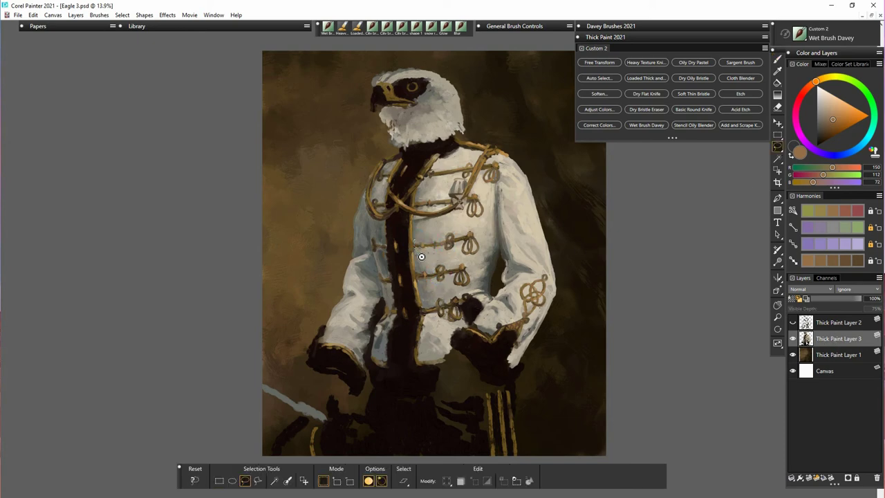
{"action": "right_click", "coordinate": [458, 242]}
{"action": "left_click", "coordinate": [414, 426]}
{"action": "left_click", "coordinate": [839, 354]}
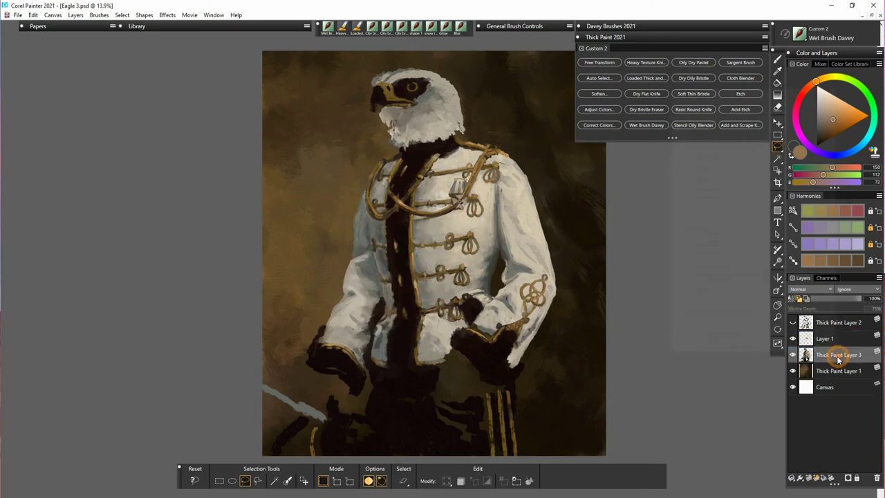
{"action": "right_click", "coordinate": [839, 354]}
{"action": "left_click", "coordinate": [760, 125]}
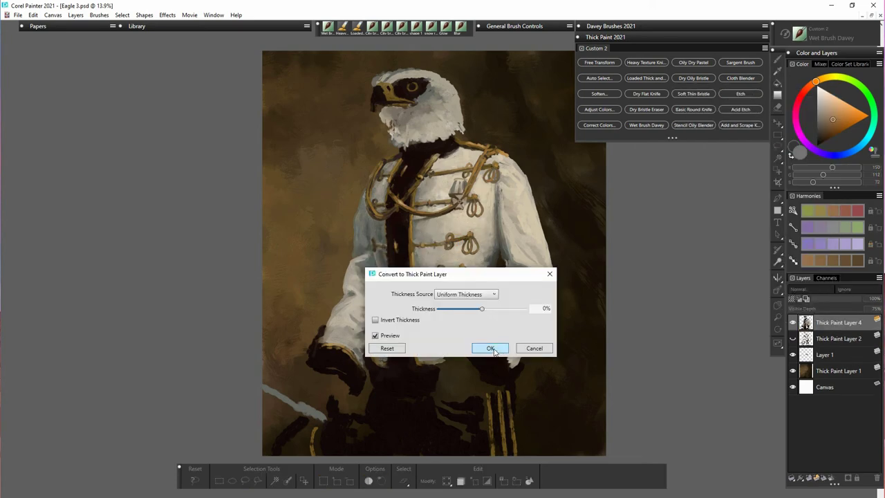
{"action": "left_click", "coordinate": [493, 348]}
Transform the copied braid on Layer 1 so it sits slightly higher on the chest
{"action": "left_click", "coordinate": [826, 339]}
{"action": "key", "text": "f"}
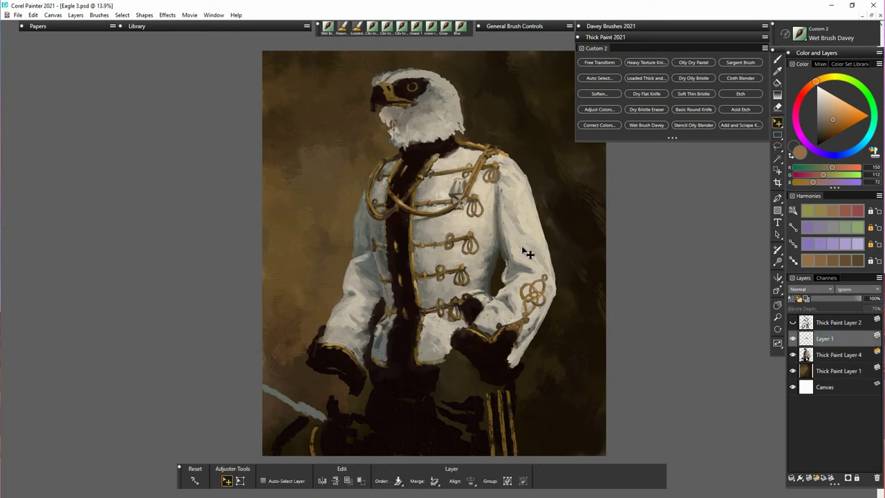
{"action": "left_click", "coordinate": [243, 480]}
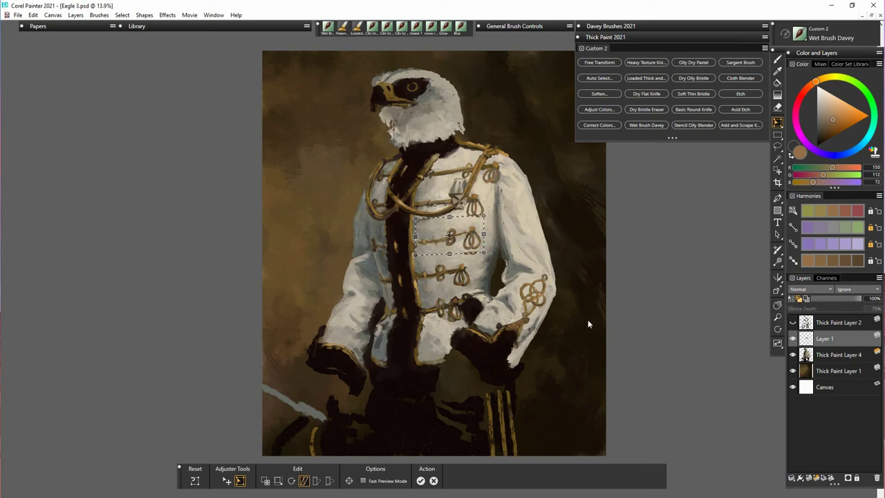
{"action": "key", "text": "Return"}
{"action": "left_click_drag", "start_coordinate": [474, 242], "coordinate": [472, 245]}
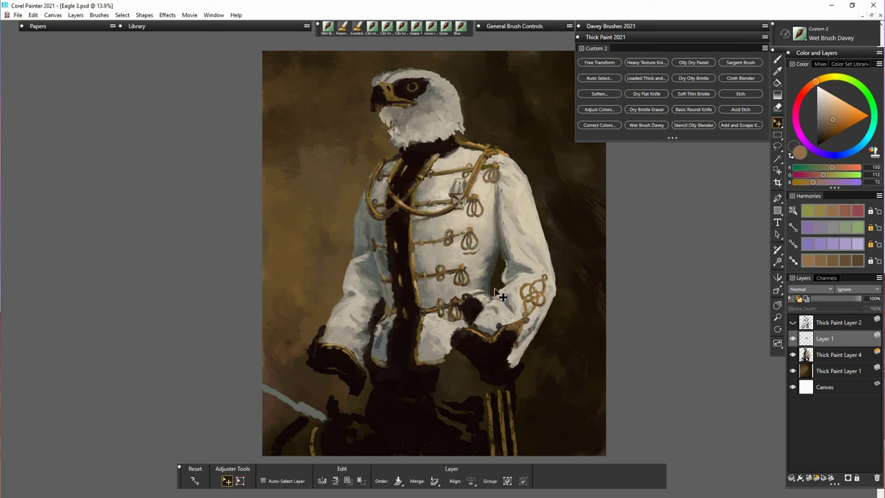
Collapse the copied braid into the figure layer and convert the result to a thick paint layer
{"action": "right_click", "coordinate": [839, 347]}
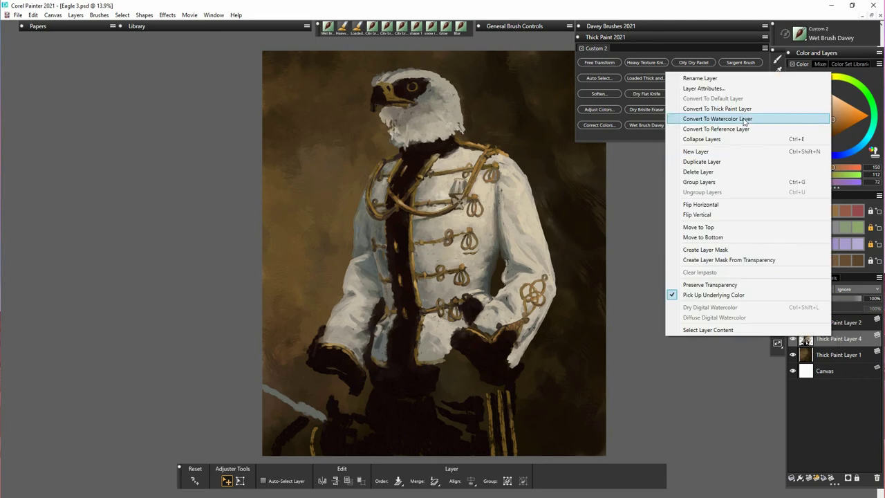
{"action": "left_click", "coordinate": [760, 119]}
{"action": "left_click", "coordinate": [497, 350]}
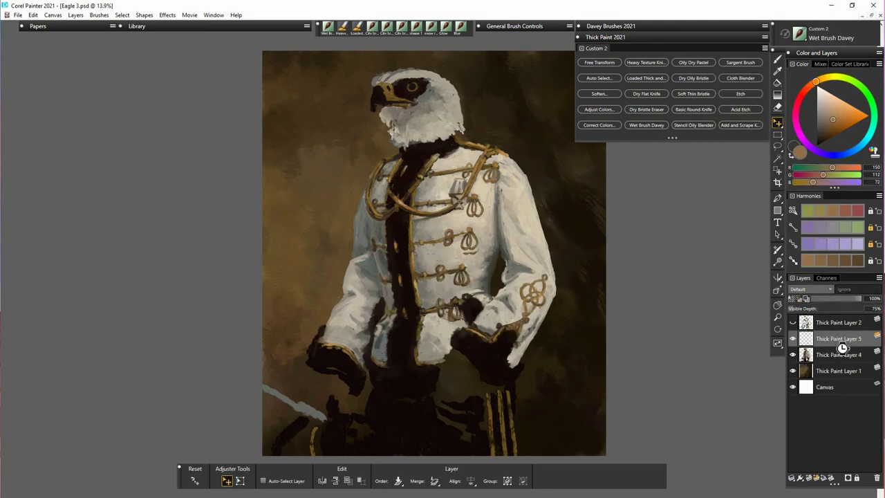
Allow Wet Brush Davey on the thick paint layer and cover the leftover marks below the third chest braid's loops with sampled beige-grey
{"action": "left_click", "coordinate": [777, 61]}
{"action": "left_click", "coordinate": [472, 259], "text": "alt"}
{"action": "left_click", "coordinate": [462, 253]}
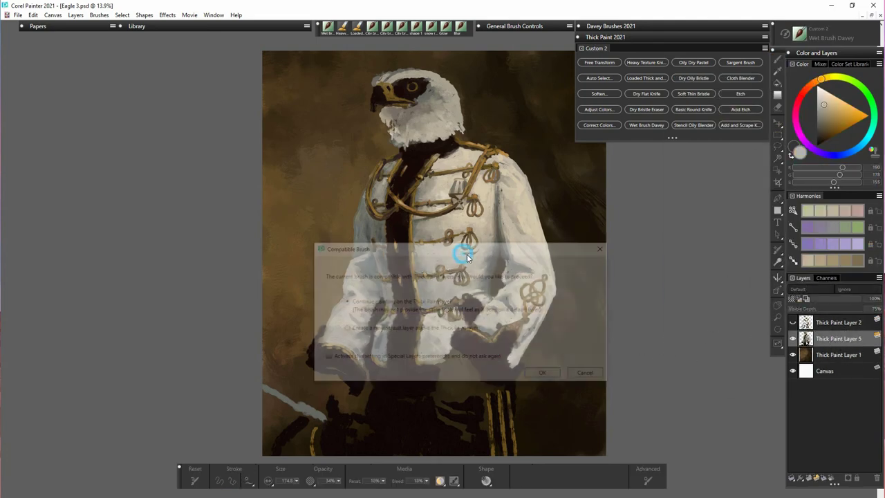
{"action": "left_click", "coordinate": [543, 372]}
{"action": "left_click_drag", "start_coordinate": [463, 253], "coordinate": [472, 256]}
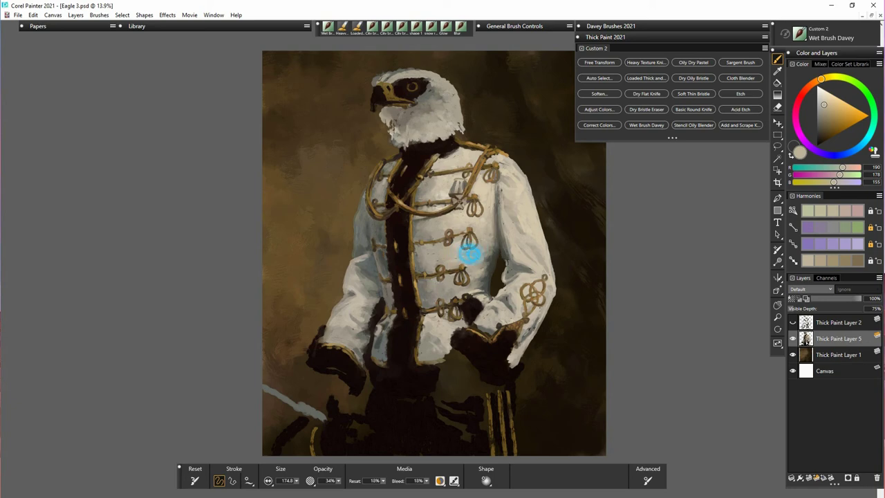
Repaint the inner end of the third chest braid with dark browns sampled from the braids
{"action": "left_click", "coordinate": [425, 244], "text": "alt"}
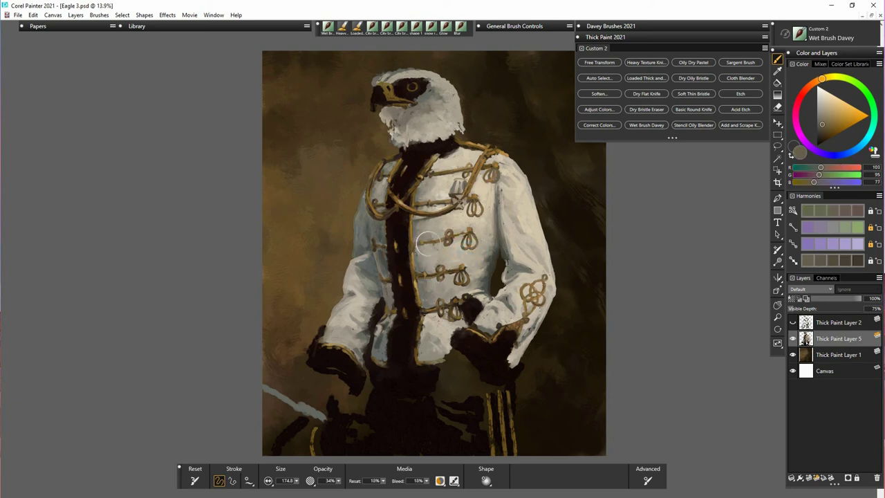
{"action": "left_click", "coordinate": [423, 243], "text": "alt"}
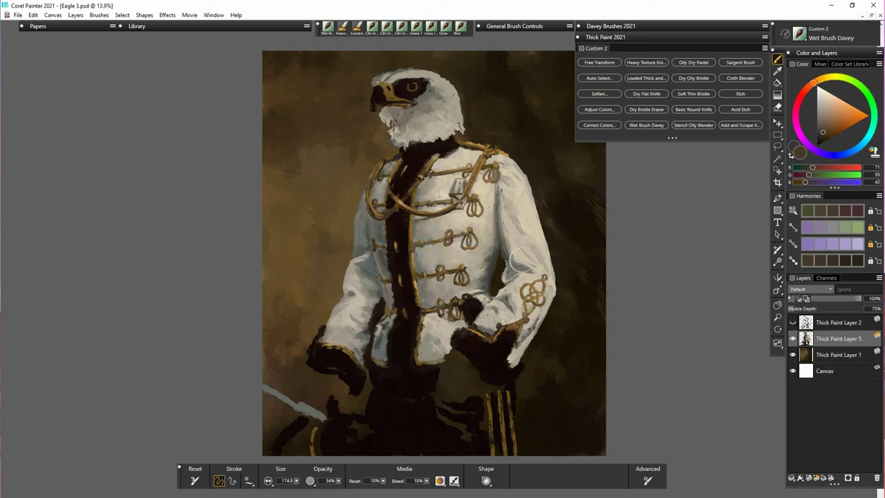
{"action": "left_click", "coordinate": [458, 272], "text": "alt"}
{"action": "left_click", "coordinate": [426, 244], "text": "alt"}
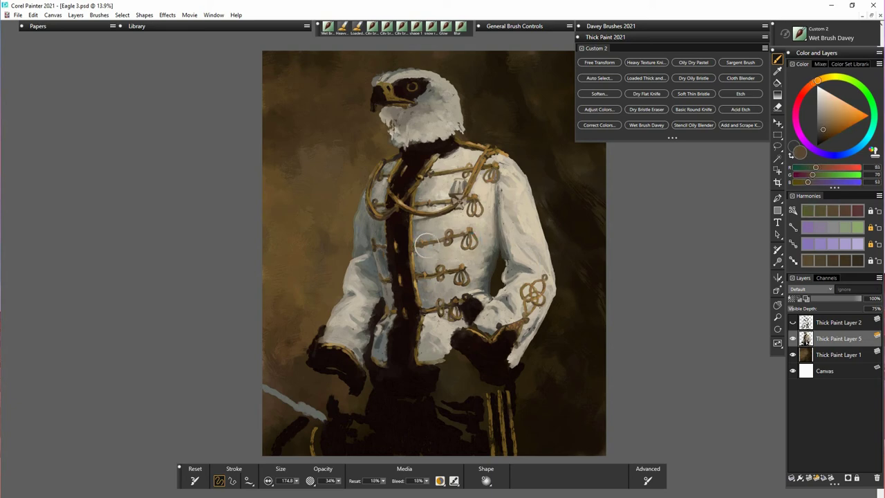
Paint soft feather shading over the eagle's throat and cheek in warm greys
{"action": "left_click", "coordinate": [394, 127], "text": "alt"}
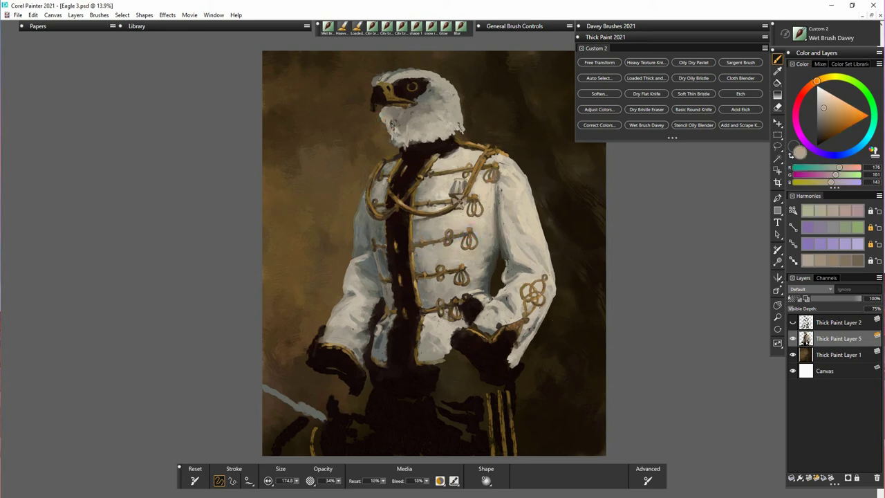
{"action": "mouse_move", "coordinate": [394, 134]}
{"action": "left_mouse_down"}
{"action": "mouse_move", "coordinate": [380, 108]}
{"action": "mouse_move", "coordinate": [399, 142]}
{"action": "mouse_move", "coordinate": [394, 122]}
{"action": "mouse_move", "coordinate": [405, 140]}
{"action": "mouse_move", "coordinate": [430, 134]}
{"action": "mouse_move", "coordinate": [400, 123]}
{"action": "mouse_move", "coordinate": [412, 114]}
{"action": "mouse_move", "coordinate": [436, 135]}
{"action": "mouse_move", "coordinate": [434, 103]}
{"action": "left_mouse_up"}
{"action": "left_click", "coordinate": [828, 105]}
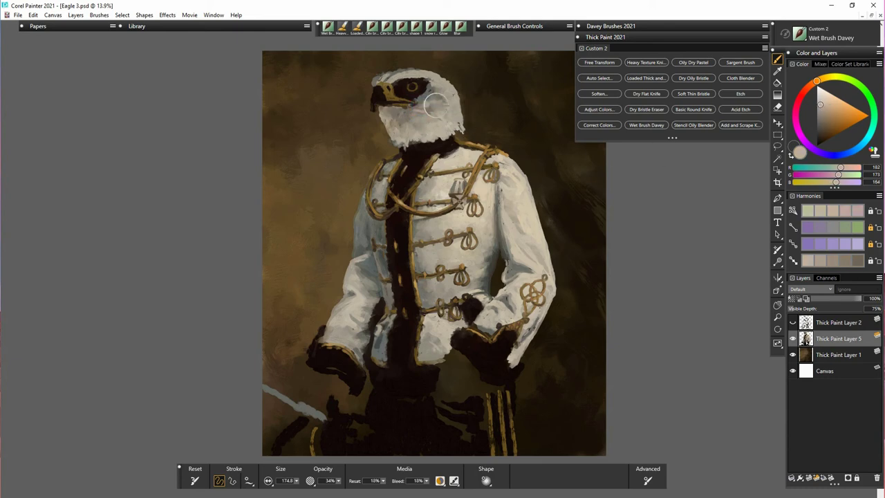
{"action": "mouse_move", "coordinate": [418, 113]}
{"action": "left_mouse_down"}
{"action": "mouse_move", "coordinate": [438, 122]}
{"action": "mouse_move", "coordinate": [419, 119]}
{"action": "mouse_move", "coordinate": [427, 138]}
{"action": "mouse_move", "coordinate": [433, 130]}
{"action": "mouse_move", "coordinate": [419, 141]}
{"action": "mouse_move", "coordinate": [438, 117]}
{"action": "left_mouse_up"}
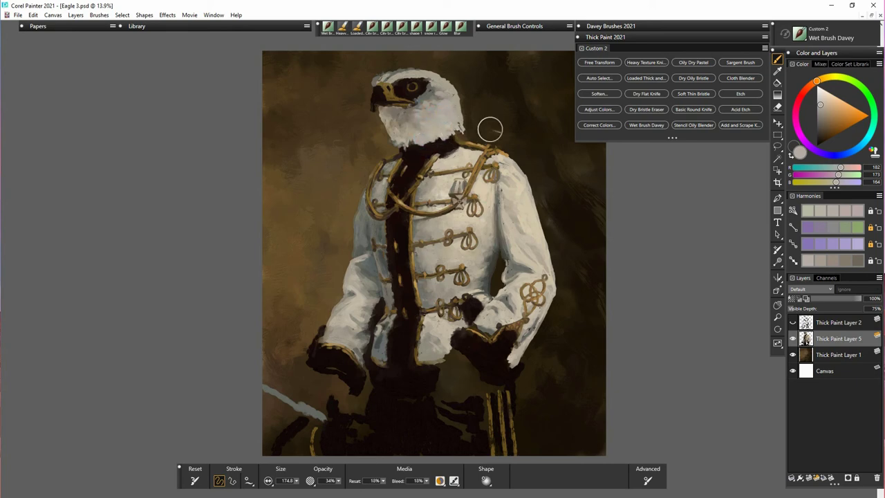
Brush lighter warm-grey feathers onto the back of the head, brow, lower neck and cheek
{"action": "left_click", "coordinate": [819, 101]}
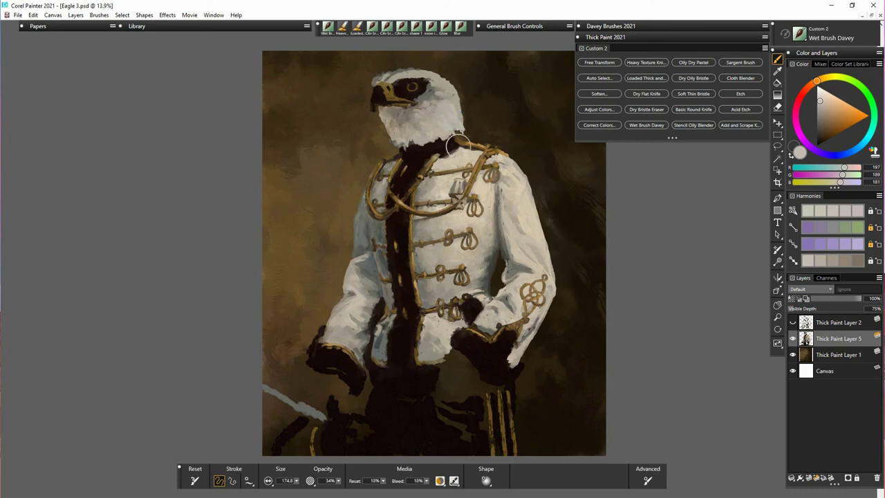
{"action": "mouse_move", "coordinate": [448, 100]}
{"action": "left_mouse_down"}
{"action": "mouse_move", "coordinate": [434, 95]}
{"action": "mouse_move", "coordinate": [441, 84]}
{"action": "mouse_move", "coordinate": [444, 113]}
{"action": "left_mouse_up"}
{"action": "left_click_drag", "start_coordinate": [395, 78], "coordinate": [415, 77]}
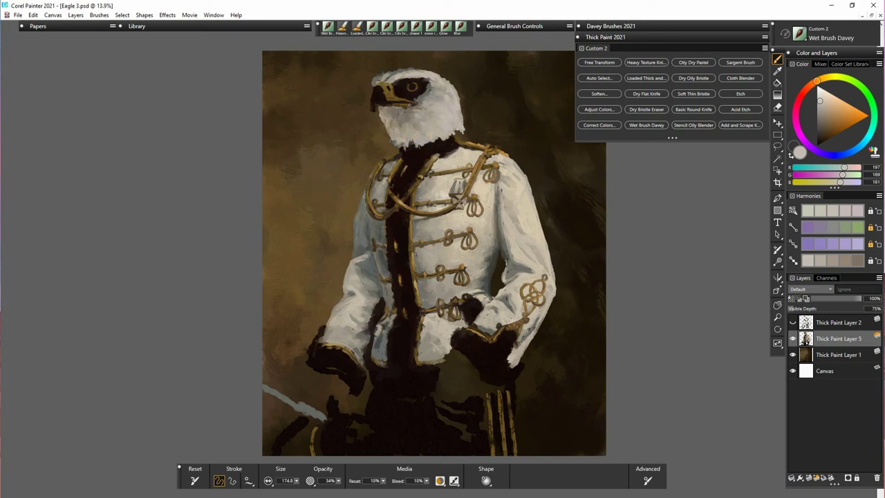
{"action": "mouse_move", "coordinate": [445, 139]}
{"action": "left_mouse_down"}
{"action": "mouse_move", "coordinate": [404, 143]}
{"action": "mouse_move", "coordinate": [431, 138]}
{"action": "left_mouse_up"}
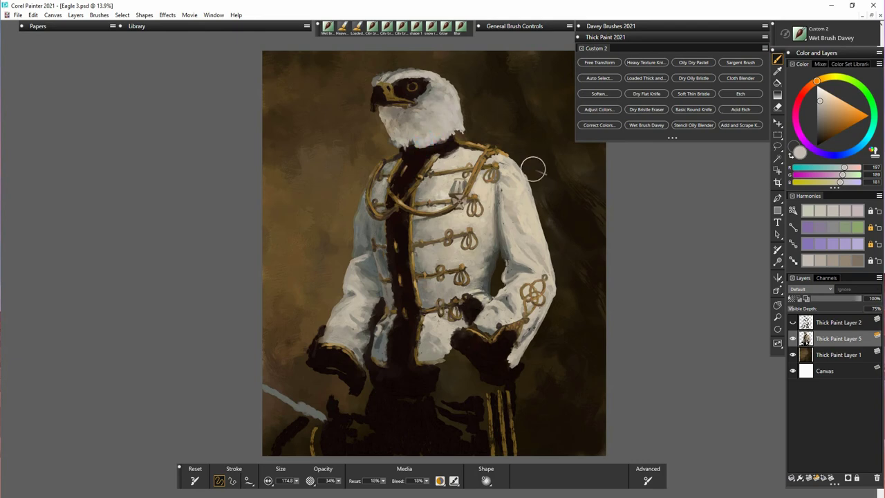
{"action": "mouse_move", "coordinate": [404, 108]}
{"action": "left_mouse_down"}
{"action": "mouse_move", "coordinate": [424, 105]}
{"action": "mouse_move", "coordinate": [409, 110]}
{"action": "left_mouse_up"}
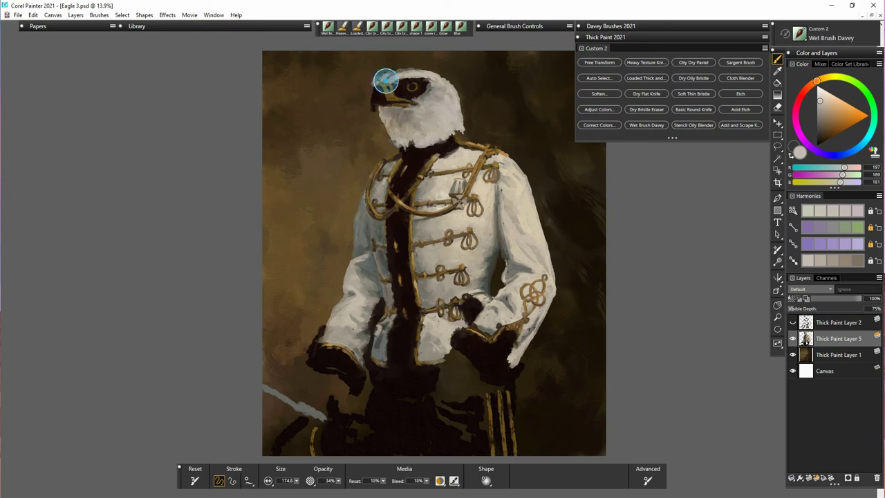
Paint light feather strokes over the forehead and crown, around the eye patch and down to the nape
{"action": "left_click_drag", "start_coordinate": [386, 81], "coordinate": [407, 69]}
{"action": "mouse_move", "coordinate": [404, 71]}
{"action": "left_mouse_down"}
{"action": "mouse_move", "coordinate": [446, 80]}
{"action": "mouse_move", "coordinate": [435, 71]}
{"action": "mouse_move", "coordinate": [462, 95]}
{"action": "mouse_move", "coordinate": [414, 71]}
{"action": "mouse_move", "coordinate": [391, 77]}
{"action": "mouse_move", "coordinate": [420, 70]}
{"action": "mouse_move", "coordinate": [377, 80]}
{"action": "mouse_move", "coordinate": [406, 70]}
{"action": "mouse_move", "coordinate": [392, 77]}
{"action": "mouse_move", "coordinate": [433, 72]}
{"action": "mouse_move", "coordinate": [394, 85]}
{"action": "mouse_move", "coordinate": [459, 82]}
{"action": "mouse_move", "coordinate": [436, 90]}
{"action": "left_mouse_up"}
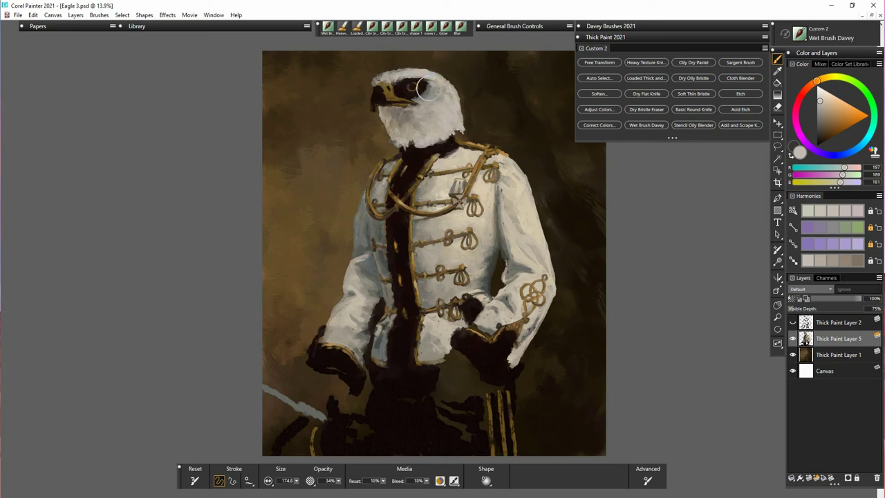
{"action": "mouse_move", "coordinate": [427, 87]}
{"action": "left_mouse_down"}
{"action": "mouse_move", "coordinate": [451, 89]}
{"action": "mouse_move", "coordinate": [441, 87]}
{"action": "mouse_move", "coordinate": [456, 114]}
{"action": "mouse_move", "coordinate": [453, 147]}
{"action": "mouse_move", "coordinate": [458, 128]}
{"action": "mouse_move", "coordinate": [432, 127]}
{"action": "mouse_move", "coordinate": [457, 126]}
{"action": "mouse_move", "coordinate": [458, 109]}
{"action": "mouse_move", "coordinate": [462, 133]}
{"action": "left_mouse_up"}
Refine the head's outline with sampled background brown and darken the mouth line of the beak with near-black
{"action": "left_click", "coordinate": [484, 99], "text": "alt"}
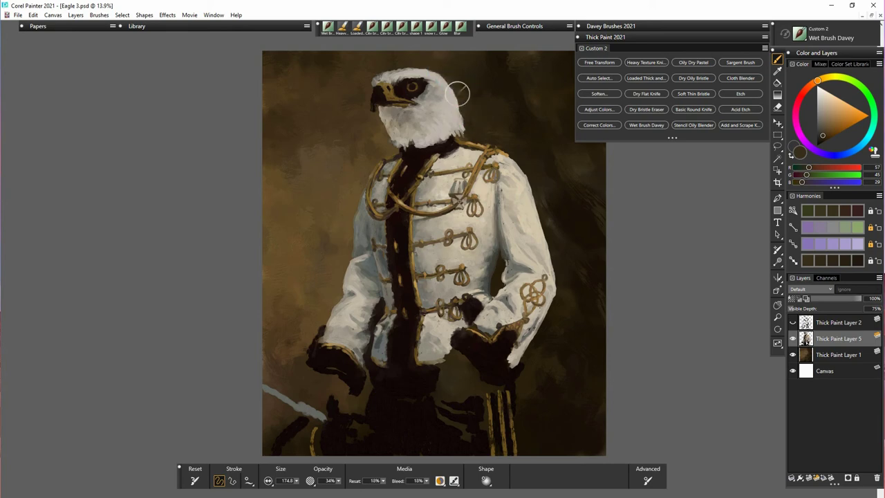
{"action": "left_click", "coordinate": [370, 78], "text": "alt"}
{"action": "left_click", "coordinate": [377, 102], "text": "alt"}
{"action": "left_click_drag", "start_coordinate": [376, 103], "coordinate": [402, 104]}
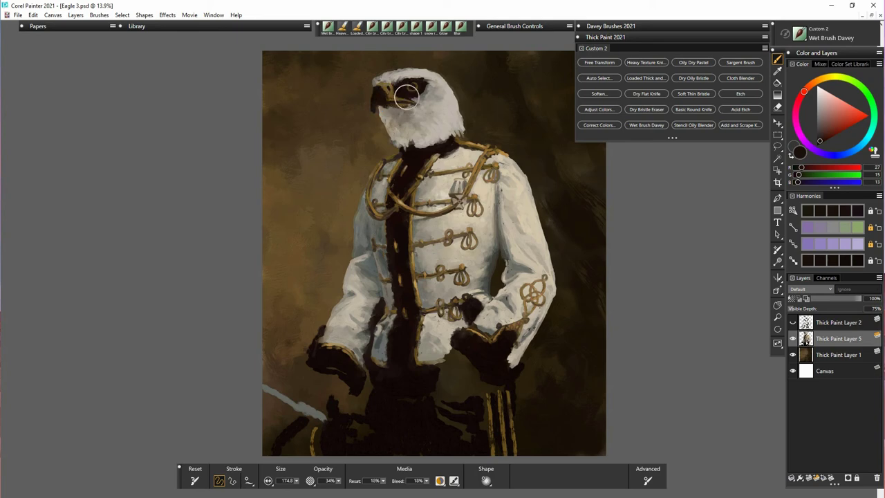
Mix a golden ochre of RGB 166, 117, 48 and paint it over the base of the beak
{"action": "left_click", "coordinate": [485, 147], "text": "alt"}
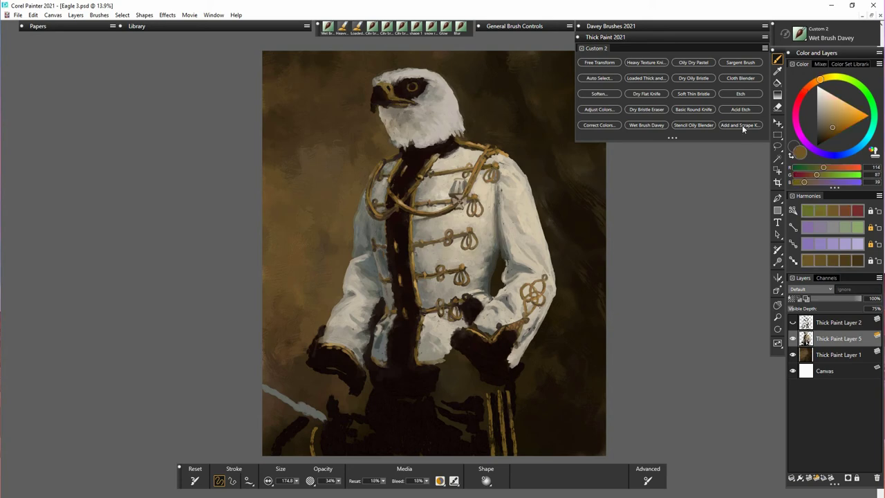
{"action": "left_click", "coordinate": [834, 120]}
{"action": "left_click", "coordinate": [814, 82]}
{"action": "left_click", "coordinate": [836, 122]}
{"action": "left_click", "coordinate": [837, 118]}
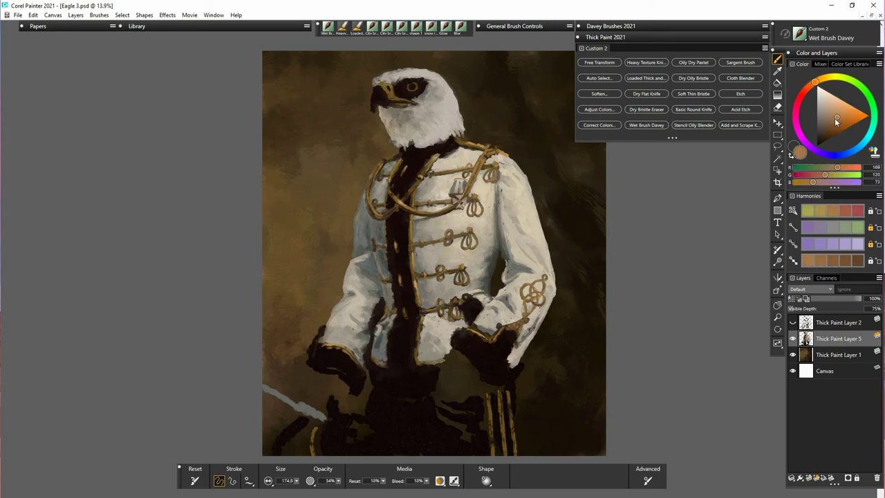
{"action": "left_click", "coordinate": [818, 81]}
{"action": "left_click_drag", "start_coordinate": [838, 117], "coordinate": [841, 121]}
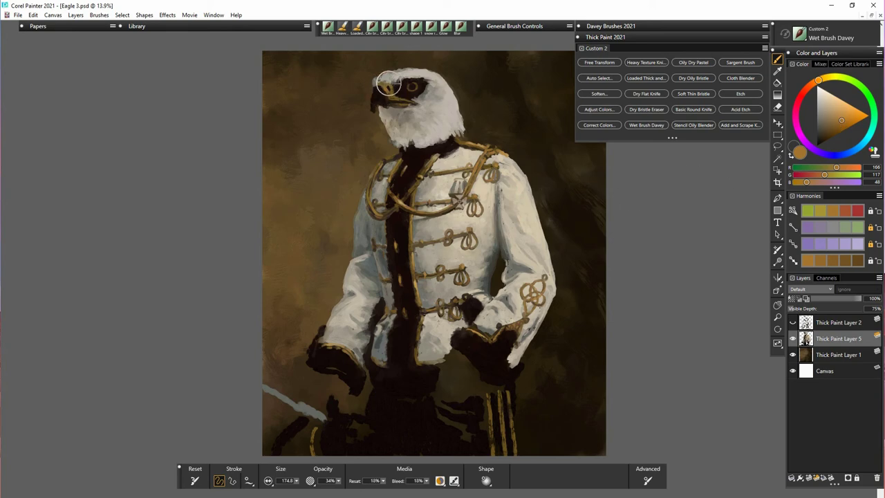
{"action": "mouse_move", "coordinate": [386, 88]}
{"action": "left_mouse_down"}
{"action": "mouse_move", "coordinate": [375, 79]}
{"action": "mouse_move", "coordinate": [395, 95]}
{"action": "left_mouse_up"}
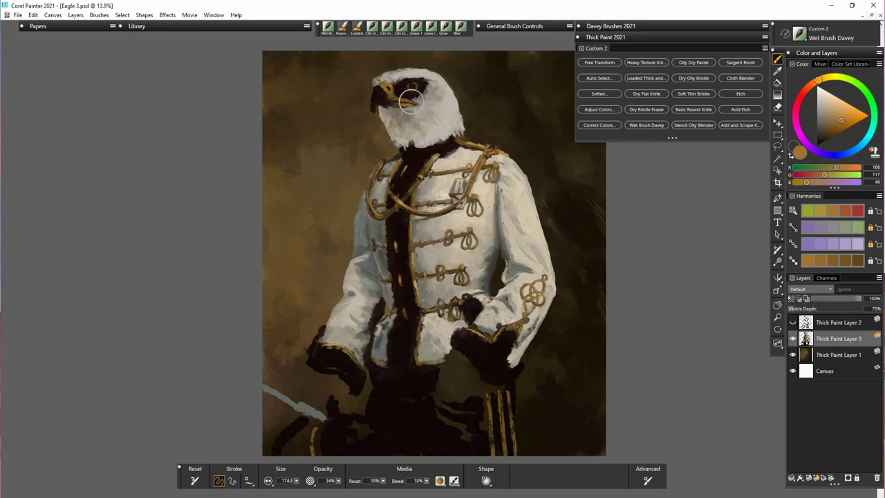
Warm the beak and the eye's iris with orange-brown tones, including RGB 144, 83, 24 and a darker 111, 63, 17
{"action": "left_click_drag", "start_coordinate": [842, 121], "coordinate": [843, 119]}
{"action": "left_click", "coordinate": [815, 82]}
{"action": "left_click", "coordinate": [841, 126]}
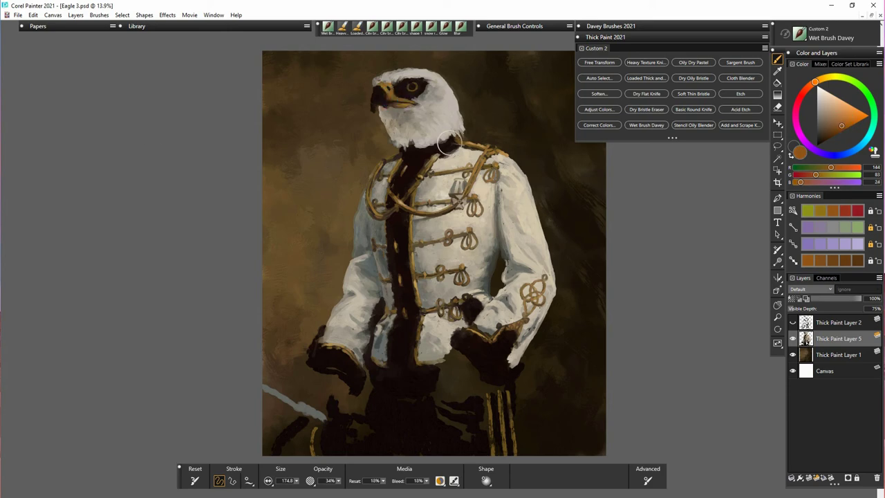
{"action": "left_click", "coordinate": [406, 85]}
{"action": "left_click", "coordinate": [414, 88]}
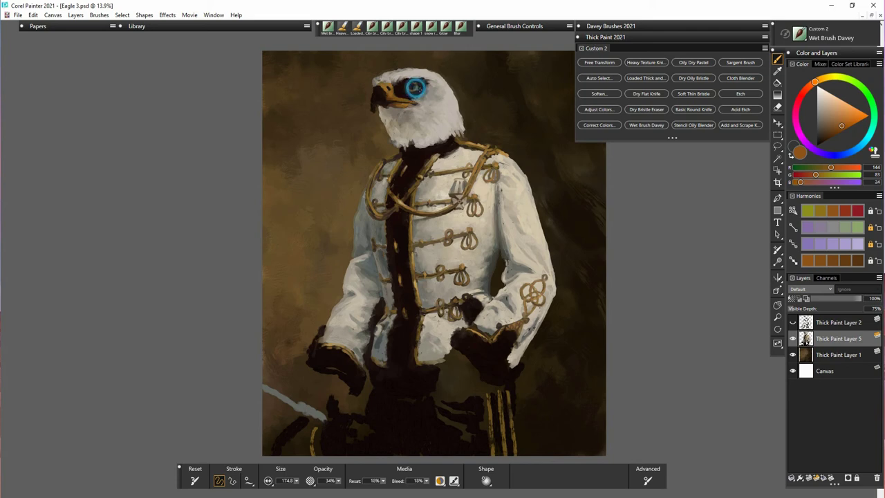
{"action": "left_click", "coordinate": [836, 129]}
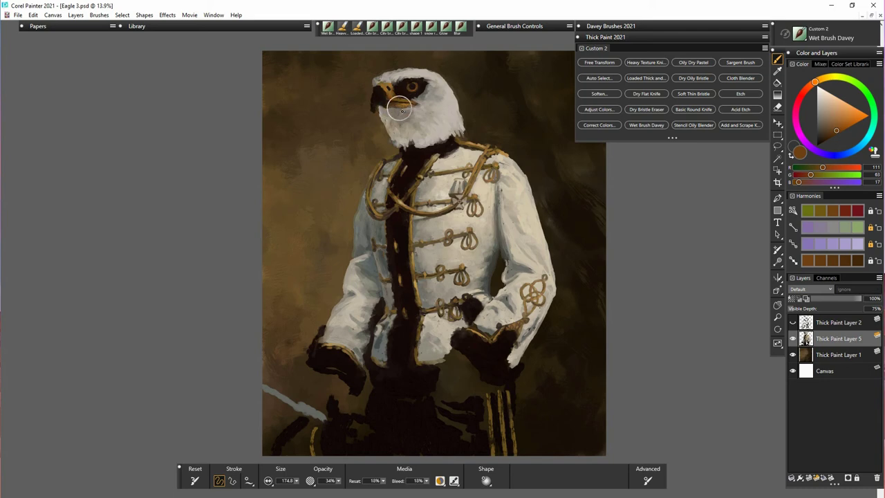
Refine the beak's mouth line, upper ridge and dark tip with near-black, grey and brown tones sampled from the head
{"action": "left_click", "coordinate": [397, 107], "text": "alt"}
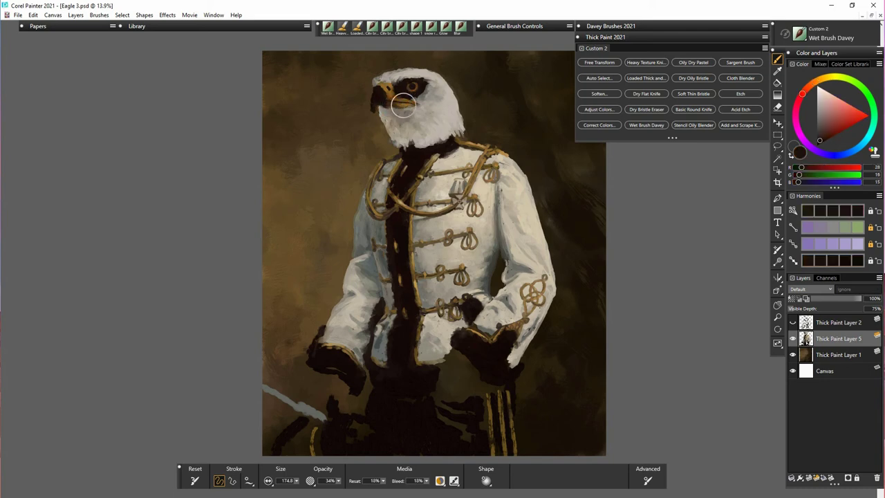
{"action": "left_click", "coordinate": [375, 83], "text": "alt"}
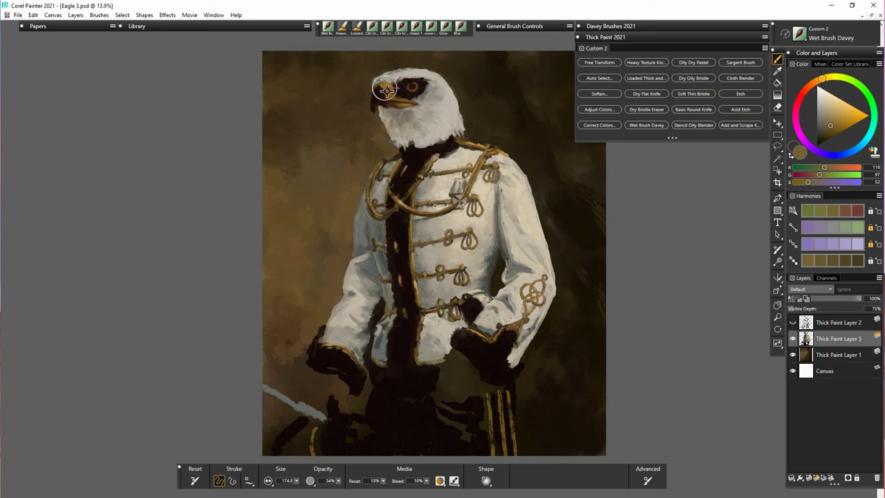
{"action": "left_click", "coordinate": [377, 89], "text": "alt"}
{"action": "left_click", "coordinate": [376, 87], "text": "alt"}
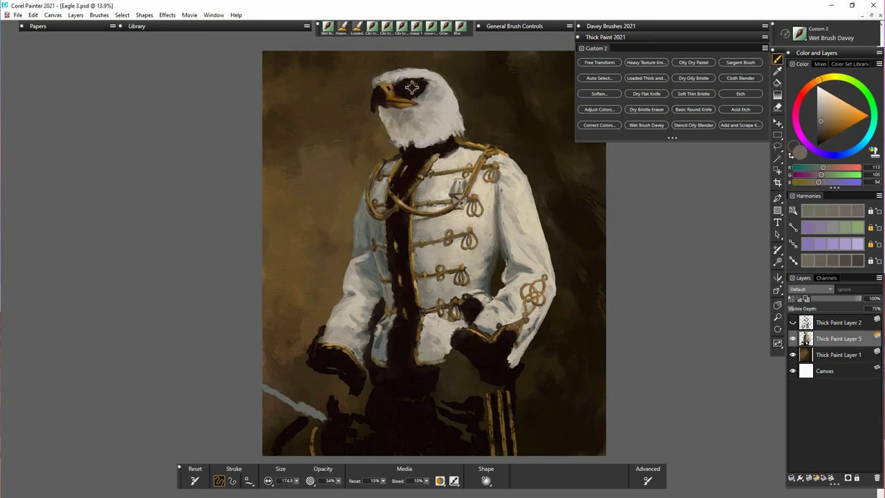
{"action": "left_click", "coordinate": [376, 88], "text": "alt"}
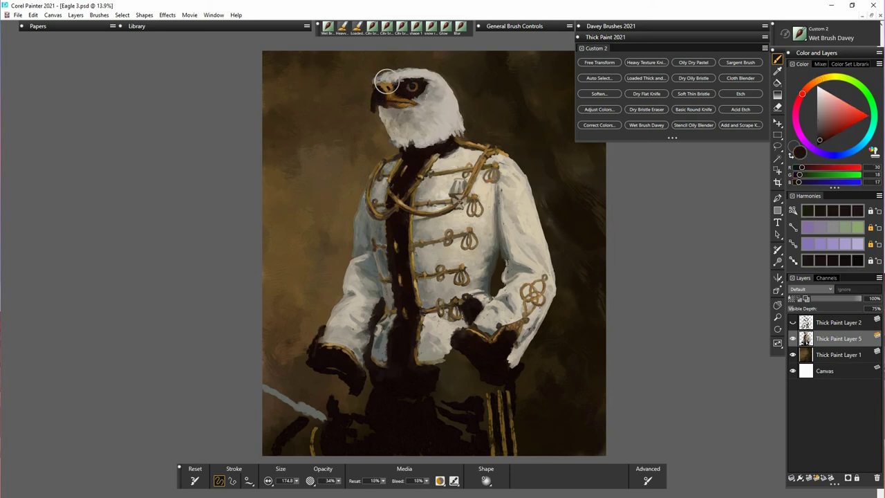
{"action": "left_click", "coordinate": [371, 85], "text": "alt"}
{"action": "left_click", "coordinate": [377, 89], "text": "alt"}
{"action": "left_click_drag", "start_coordinate": [377, 86], "coordinate": [390, 102]}
{"action": "left_click", "coordinate": [390, 95], "text": "alt"}
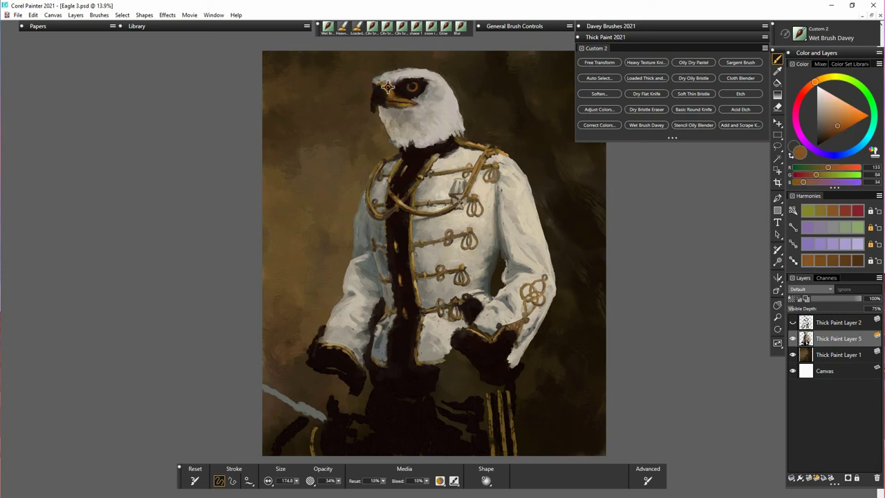
Reduce the brush size to 25.6 and detail the eye's rim and iris with sampled brown and gold
{"action": "left_click", "coordinate": [413, 91], "text": "alt"}
{"action": "left_click_drag", "start_coordinate": [297, 480], "coordinate": [283, 481]}
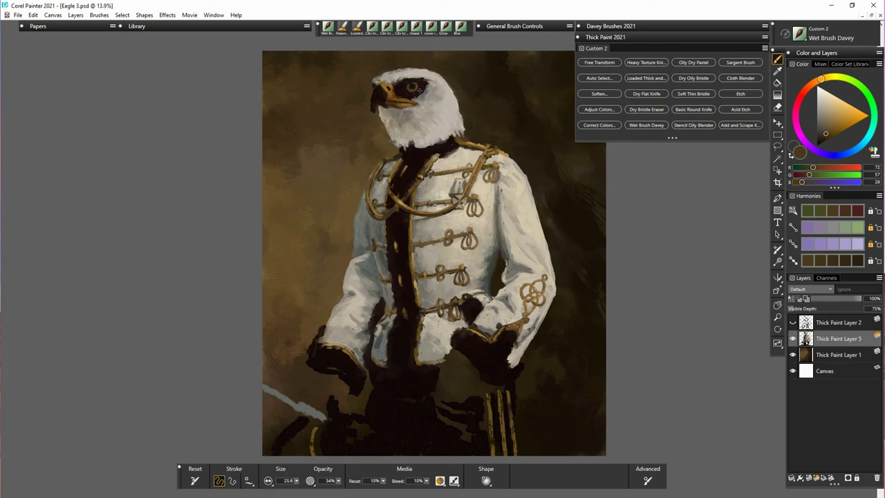
{"action": "left_click", "coordinate": [388, 91], "text": "alt"}
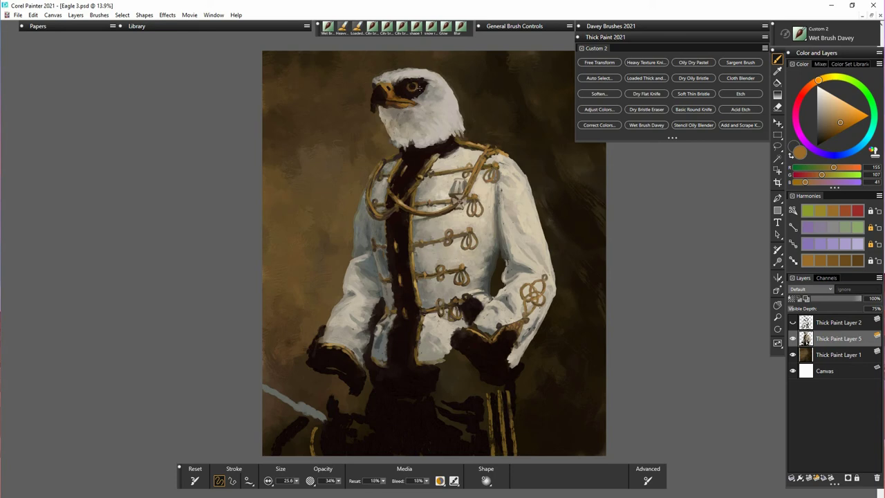
{"action": "left_click_drag", "start_coordinate": [419, 88], "coordinate": [412, 90]}
Add fine grey and light gold highlights to the eye and beak, and tidy the throat edge with background brown
{"action": "left_click", "coordinate": [441, 105], "text": "alt"}
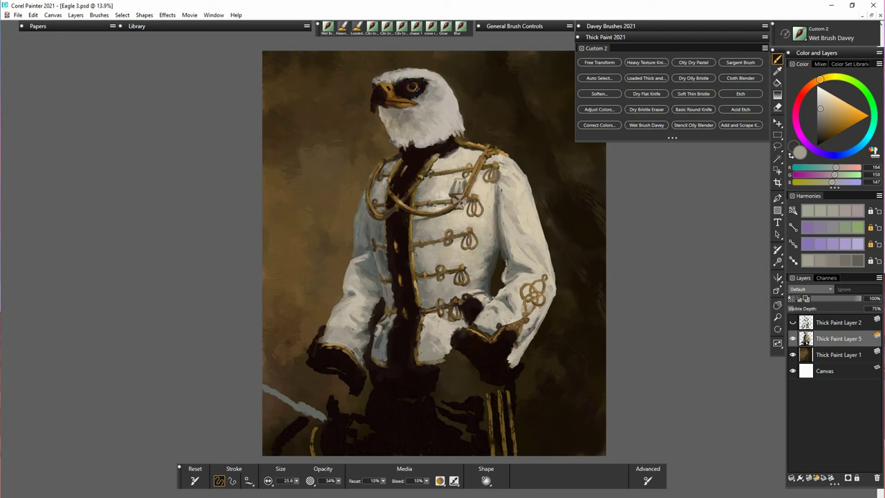
{"action": "left_click", "coordinate": [393, 87], "text": "alt"}
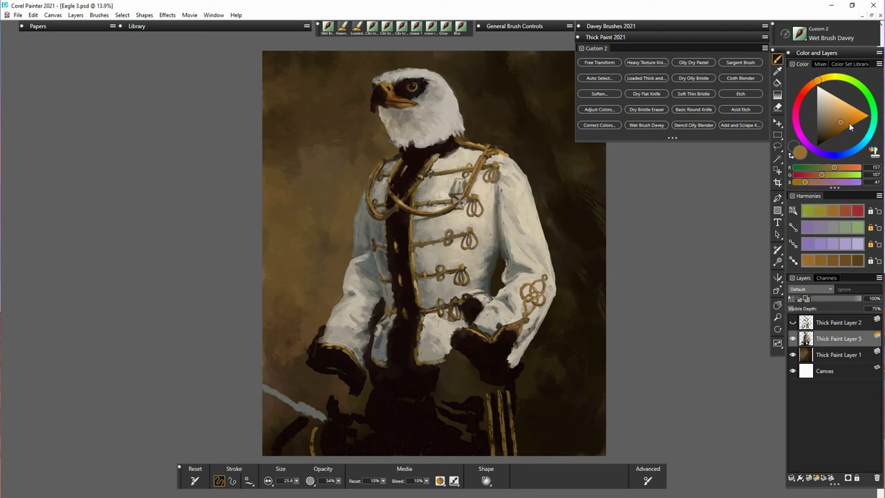
{"action": "left_click", "coordinate": [841, 113]}
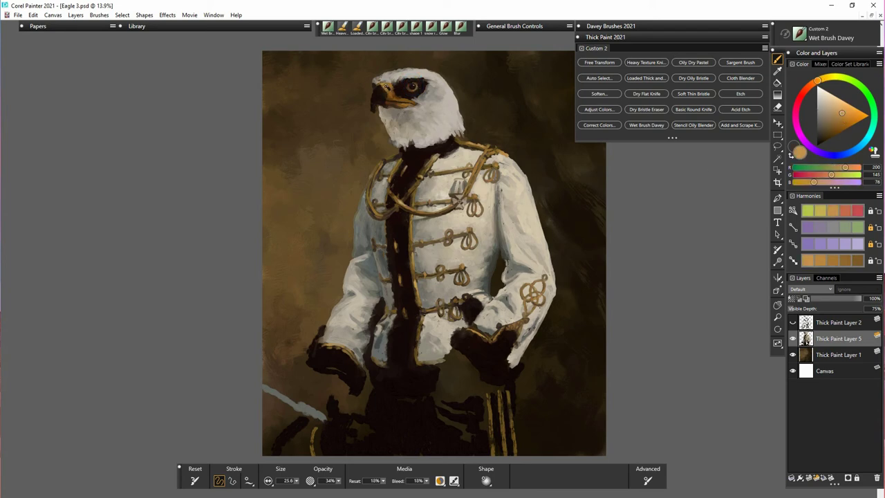
{"action": "left_click_drag", "start_coordinate": [386, 85], "coordinate": [388, 91]}
{"action": "left_click", "coordinate": [370, 112], "text": "alt"}
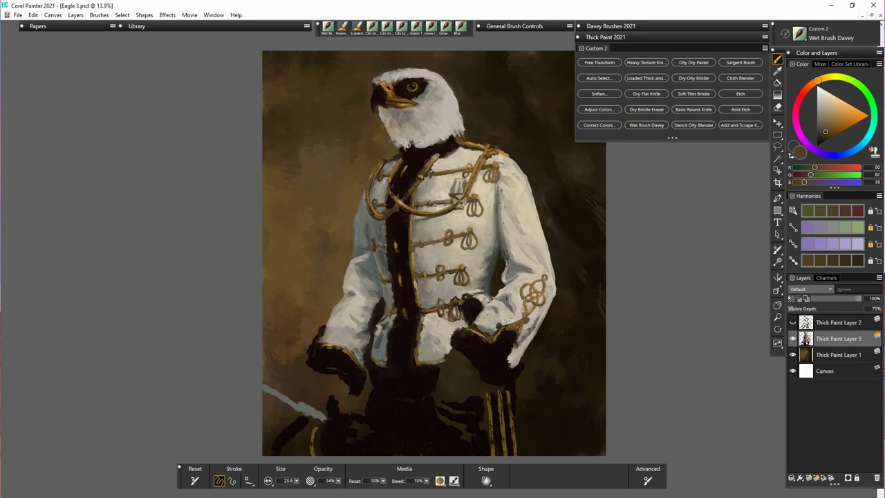
Paint brown shading along the gold stripes on the trousers with a colour sampled from the beak
{"action": "left_click", "coordinate": [394, 99], "text": "alt"}
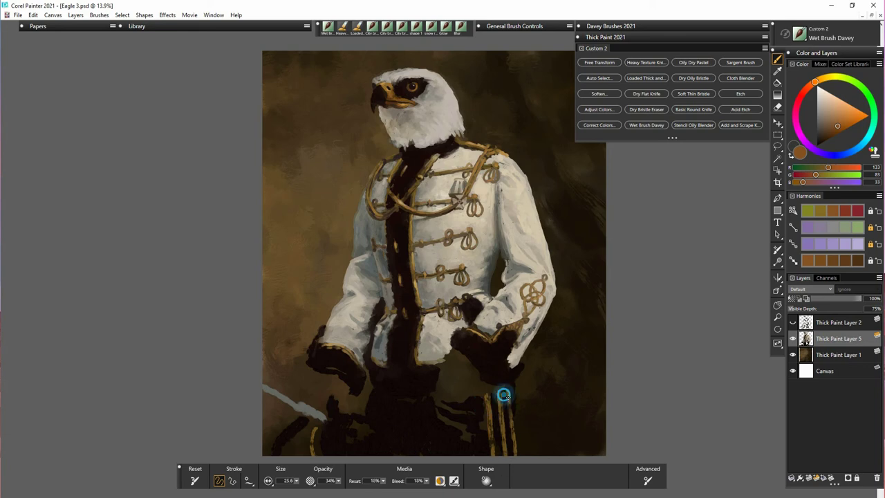
{"action": "left_click_drag", "start_coordinate": [508, 392], "coordinate": [515, 440]}
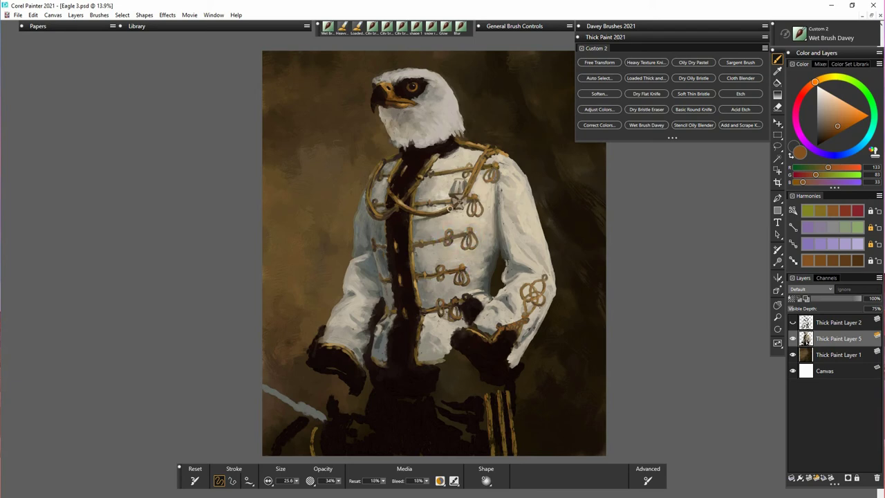
Shade the looped gold cords on the chest and the left cuff's trim with warm brown strokes
{"action": "left_click_drag", "start_coordinate": [406, 195], "coordinate": [416, 190]}
{"action": "left_click", "coordinate": [351, 358]}
{"action": "left_click", "coordinate": [818, 81]}
{"action": "left_click", "coordinate": [384, 206]}
{"action": "left_click", "coordinate": [393, 195]}
{"action": "left_click", "coordinate": [440, 157]}
Paint light gold highlights, sampled from the jacket trim, along the chest frogging, front edge and both cuff trims
{"action": "left_click", "coordinate": [420, 288], "text": "alt"}
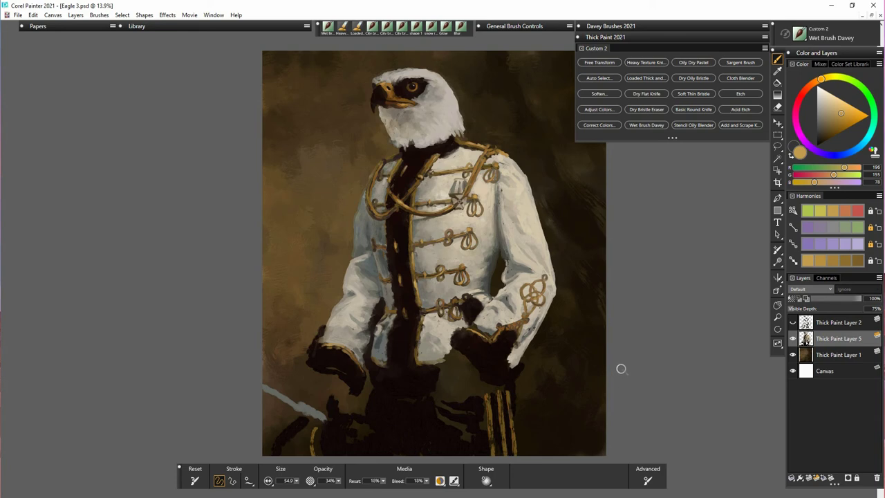
{"action": "left_click", "coordinate": [425, 276]}
{"action": "left_click_drag", "start_coordinate": [297, 481], "coordinate": [321, 476]}
{"action": "left_click", "coordinate": [442, 268]}
{"action": "left_click", "coordinate": [373, 201]}
{"action": "left_click", "coordinate": [372, 242]}
{"action": "left_click", "coordinate": [387, 307]}
{"action": "left_click", "coordinate": [331, 349]}
{"action": "left_click_drag", "start_coordinate": [468, 327], "coordinate": [491, 340]}
{"action": "left_click", "coordinate": [434, 310]}
Block in the hand below the hip-side cuff at brush size 287.2 with a muted brown sampled from the sleeve
{"action": "left_click", "coordinate": [526, 318], "text": "alt"}
{"action": "left_click_drag", "start_coordinate": [297, 481], "coordinate": [325, 492]}
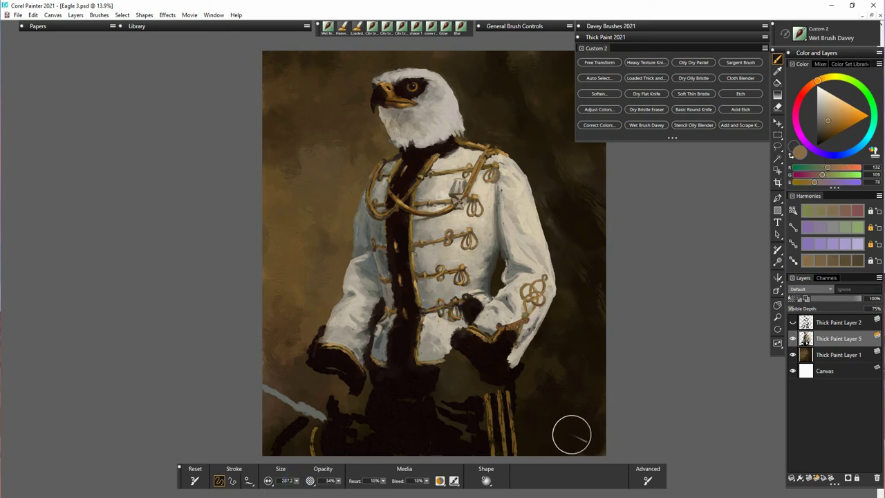
{"action": "left_click", "coordinate": [450, 355]}
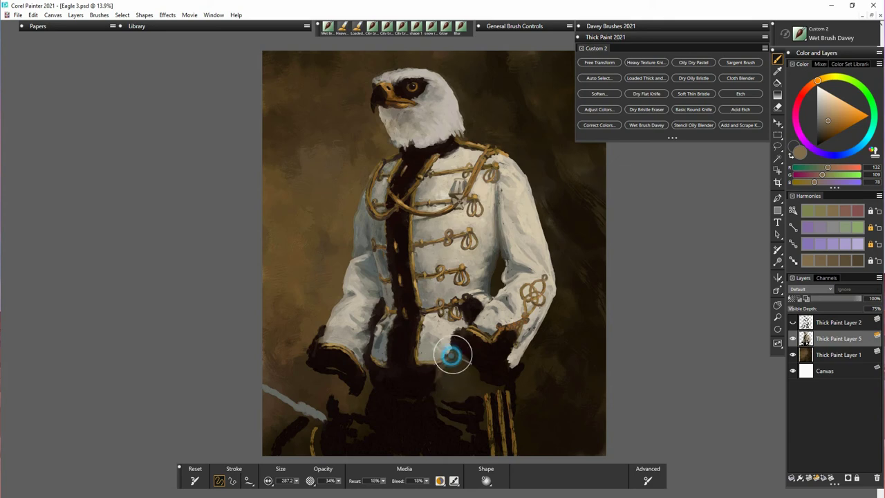
{"action": "mouse_move", "coordinate": [443, 382]}
{"action": "left_mouse_down"}
{"action": "mouse_move", "coordinate": [464, 356]}
{"action": "mouse_move", "coordinate": [465, 374]}
{"action": "left_mouse_up"}
{"action": "left_click", "coordinate": [462, 359]}
{"action": "left_click", "coordinate": [456, 373]}
{"action": "left_click_drag", "start_coordinate": [466, 374], "coordinate": [474, 371]}
{"action": "left_click", "coordinate": [471, 383]}
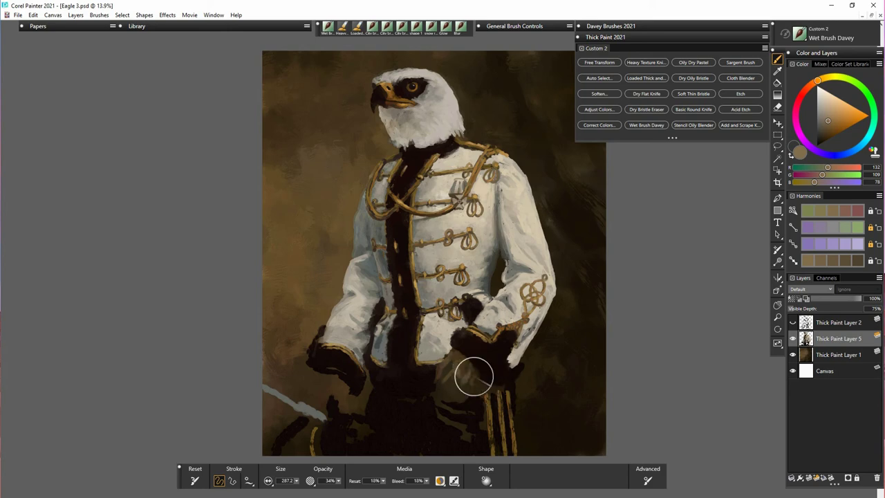
{"action": "left_click", "coordinate": [445, 367]}
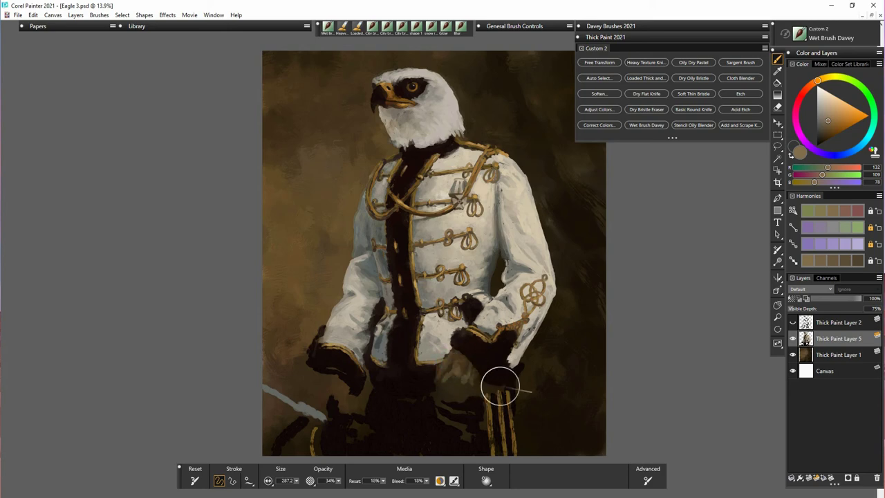
Block in the hand gripping the sword below the other cuff with muted brown and a greyer sampled brown
{"action": "left_click_drag", "start_coordinate": [332, 378], "coordinate": [342, 389]}
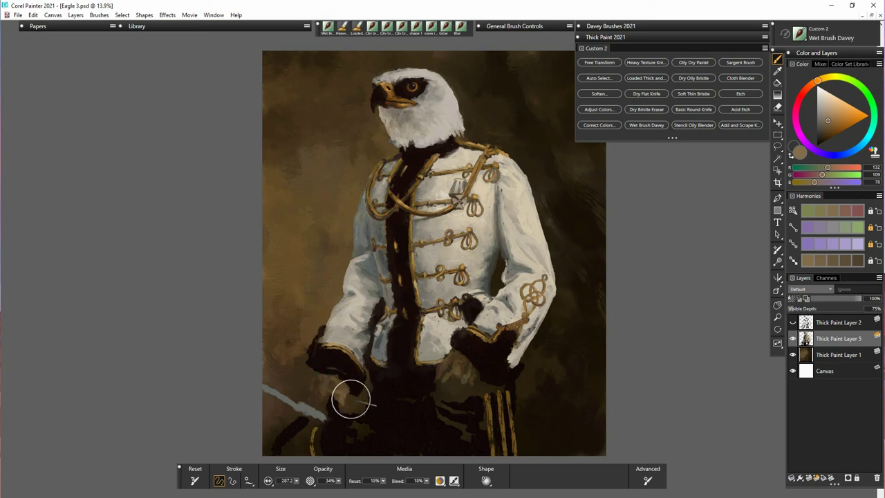
{"action": "left_click", "coordinate": [346, 399], "text": "alt"}
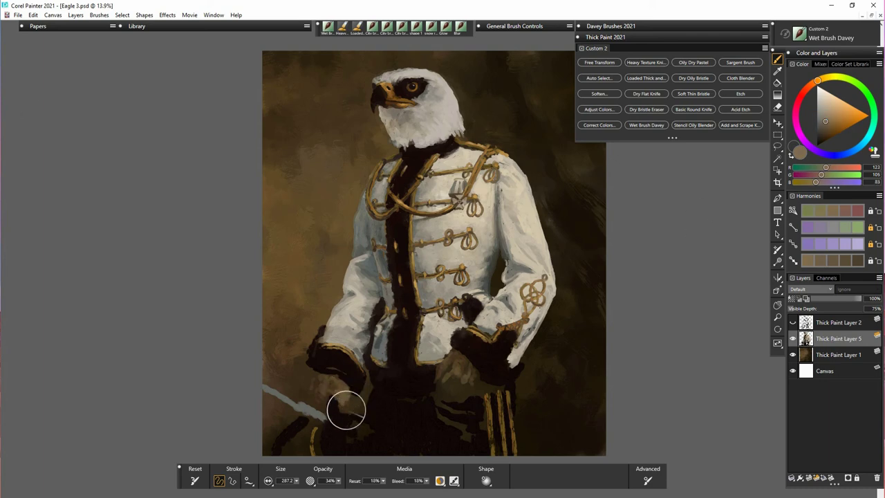
{"action": "mouse_move", "coordinate": [346, 402]}
{"action": "left_mouse_down"}
{"action": "mouse_move", "coordinate": [340, 417]}
{"action": "mouse_move", "coordinate": [344, 402]}
{"action": "mouse_move", "coordinate": [332, 386]}
{"action": "left_mouse_up"}
{"action": "left_click", "coordinate": [316, 401]}
{"action": "left_click", "coordinate": [327, 389]}
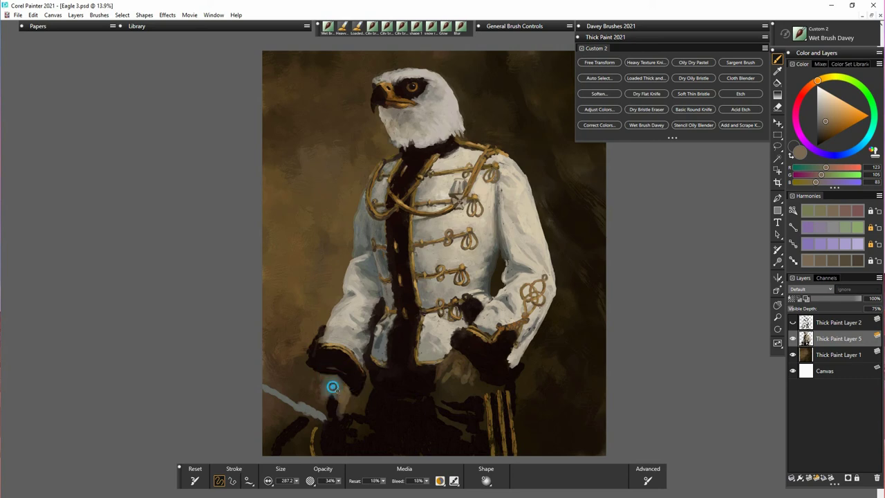
Build up the form of the hand on the hip with grey-brown strokes along its back and fingers
{"action": "left_click", "coordinate": [440, 385]}
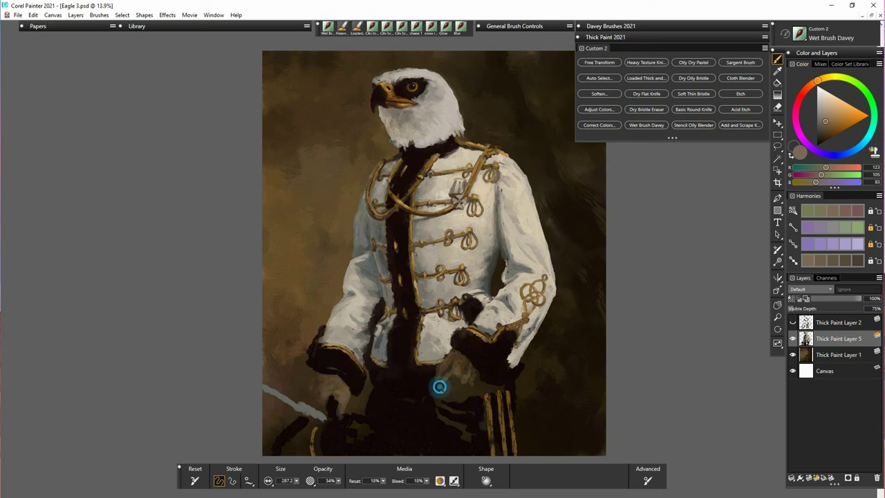
{"action": "left_click", "coordinate": [436, 369]}
{"action": "left_click", "coordinate": [439, 363]}
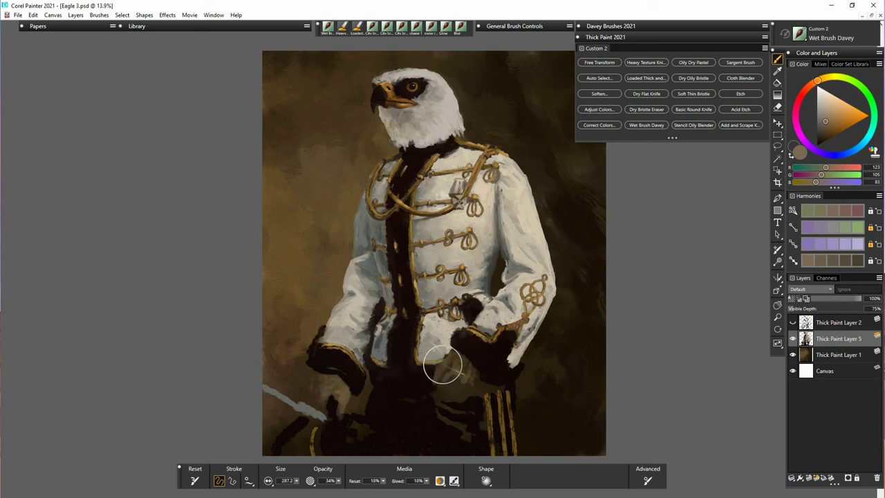
{"action": "left_click", "coordinate": [460, 361]}
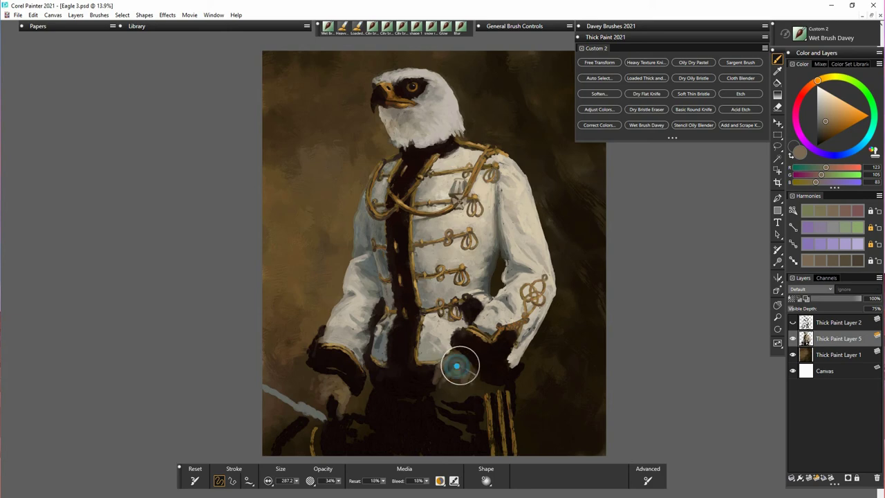
{"action": "left_click", "coordinate": [460, 359]}
{"action": "left_click", "coordinate": [444, 356]}
{"action": "left_click", "coordinate": [456, 353]}
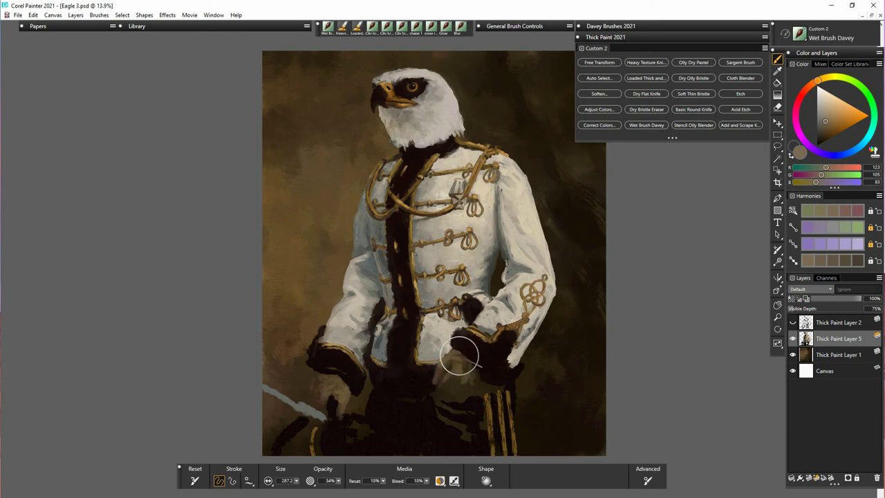
{"action": "mouse_move", "coordinate": [458, 352]}
{"action": "left_mouse_down"}
{"action": "mouse_move", "coordinate": [464, 360]}
{"action": "mouse_move", "coordinate": [467, 375]}
{"action": "mouse_move", "coordinate": [483, 369]}
{"action": "mouse_move", "coordinate": [470, 388]}
{"action": "left_mouse_up"}
{"action": "left_click", "coordinate": [460, 363]}
{"action": "left_click", "coordinate": [445, 364]}
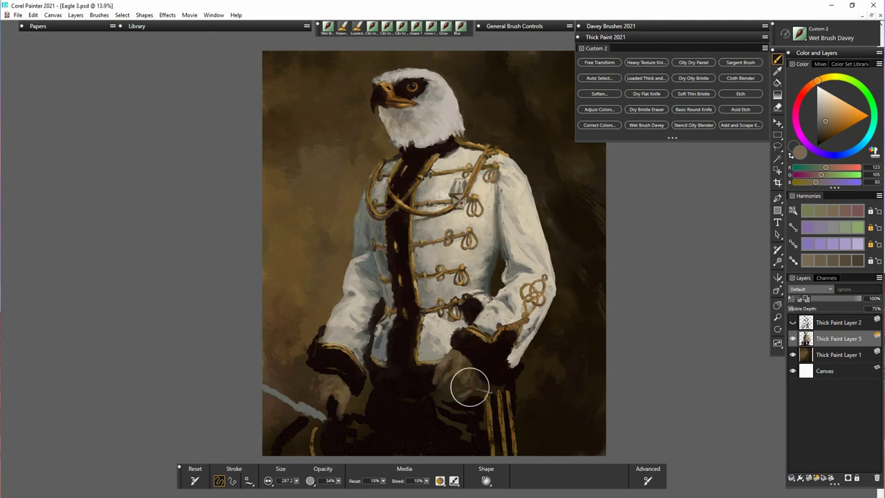
Carve the edges and finger shadows of both hands with near-black sampled from the trousers
{"action": "left_click", "coordinate": [432, 387], "text": "alt"}
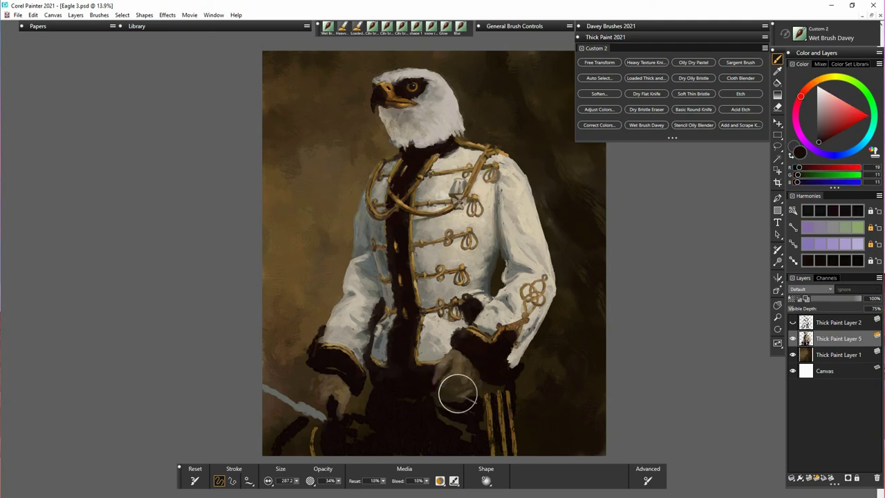
{"action": "left_click_drag", "start_coordinate": [438, 389], "coordinate": [439, 391]}
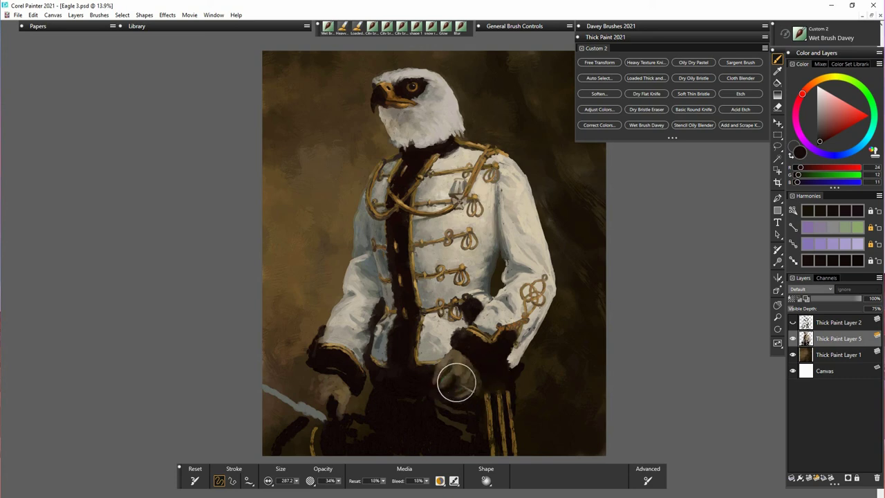
{"action": "mouse_move", "coordinate": [460, 383]}
{"action": "left_mouse_down"}
{"action": "mouse_move", "coordinate": [474, 392]}
{"action": "mouse_move", "coordinate": [451, 401]}
{"action": "mouse_move", "coordinate": [425, 391]}
{"action": "mouse_move", "coordinate": [449, 396]}
{"action": "mouse_move", "coordinate": [443, 385]}
{"action": "mouse_move", "coordinate": [467, 373]}
{"action": "mouse_move", "coordinate": [445, 373]}
{"action": "mouse_move", "coordinate": [437, 384]}
{"action": "mouse_move", "coordinate": [436, 371]}
{"action": "left_mouse_up"}
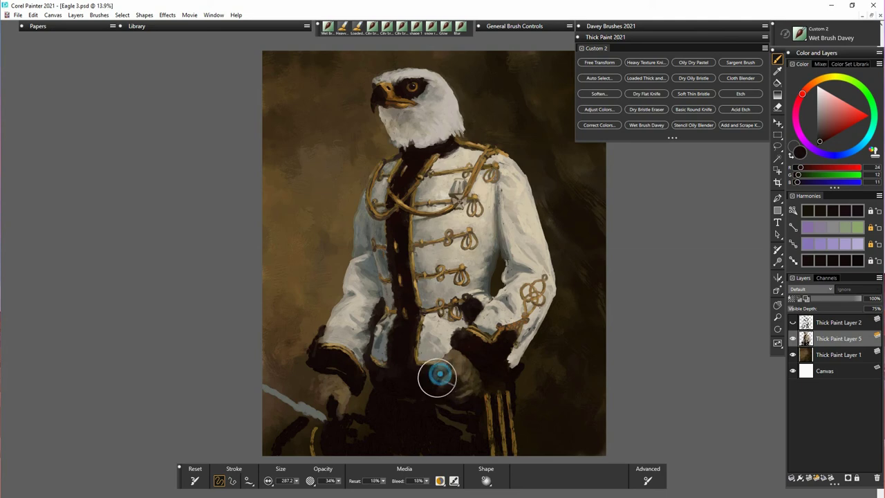
{"action": "mouse_move", "coordinate": [335, 398]}
{"action": "left_mouse_down"}
{"action": "mouse_move", "coordinate": [320, 385]}
{"action": "mouse_move", "coordinate": [320, 405]}
{"action": "mouse_move", "coordinate": [310, 394]}
{"action": "mouse_move", "coordinate": [315, 385]}
{"action": "mouse_move", "coordinate": [294, 395]}
{"action": "mouse_move", "coordinate": [277, 380]}
{"action": "mouse_move", "coordinate": [325, 416]}
{"action": "left_mouse_up"}
{"action": "left_click", "coordinate": [316, 410], "text": "alt"}
Repaint the sword blade and rough in its hilt with a warm light grey sampled near the cuff
{"action": "left_click", "coordinate": [346, 343], "text": "alt"}
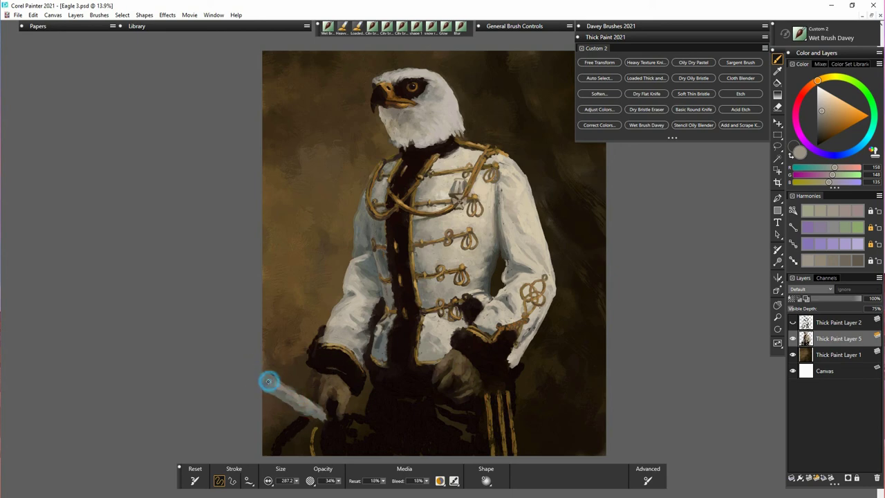
{"action": "mouse_move", "coordinate": [270, 381]}
{"action": "left_mouse_down"}
{"action": "mouse_move", "coordinate": [327, 418]}
{"action": "mouse_move", "coordinate": [363, 429]}
{"action": "mouse_move", "coordinate": [347, 433]}
{"action": "mouse_move", "coordinate": [361, 433]}
{"action": "mouse_move", "coordinate": [364, 443]}
{"action": "left_mouse_up"}
{"action": "left_click", "coordinate": [348, 423]}
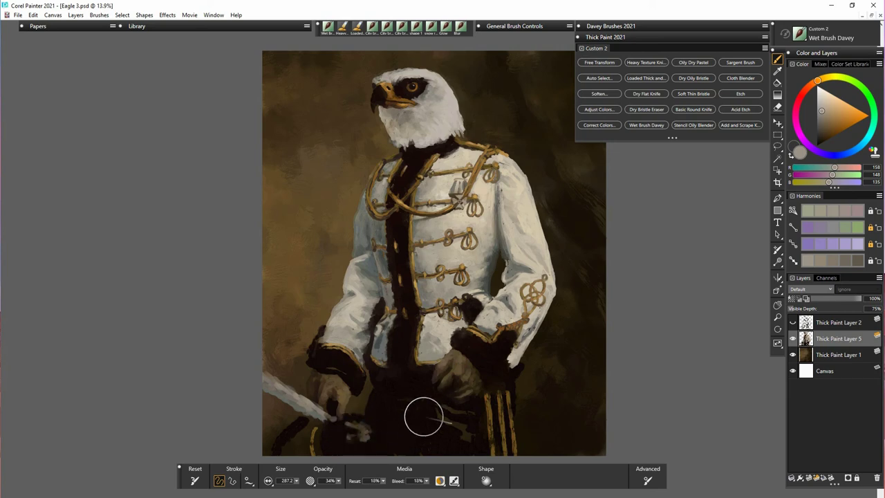
Reduce the brush size to 138.7 and detail the sword hilt and guard with light grey sampled from the jacket
{"action": "left_click_drag", "start_coordinate": [297, 481], "coordinate": [290, 480]}
{"action": "left_click", "coordinate": [452, 296], "text": "alt"}
{"action": "left_click_drag", "start_coordinate": [362, 434], "coordinate": [346, 421]}
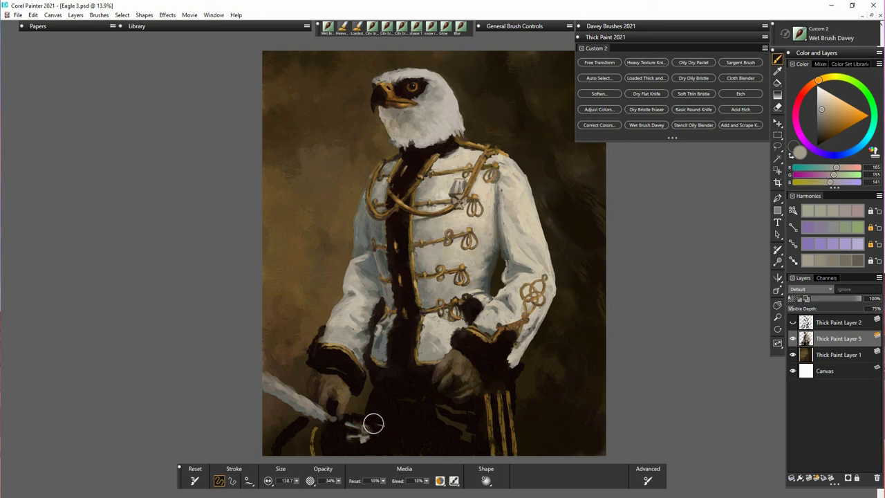
{"action": "left_click_drag", "start_coordinate": [373, 423], "coordinate": [359, 425]}
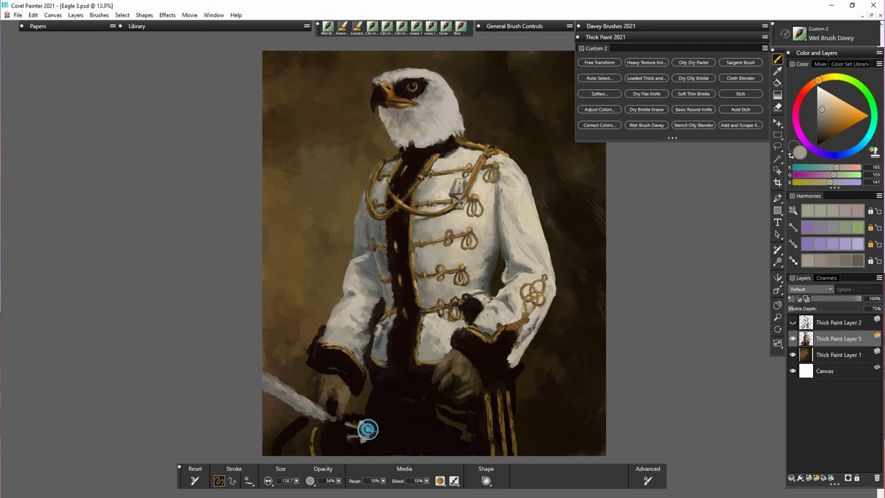
{"action": "mouse_move", "coordinate": [350, 438]}
{"action": "left_mouse_down"}
{"action": "mouse_move", "coordinate": [329, 417]}
{"action": "mouse_move", "coordinate": [340, 425]}
{"action": "left_mouse_up"}
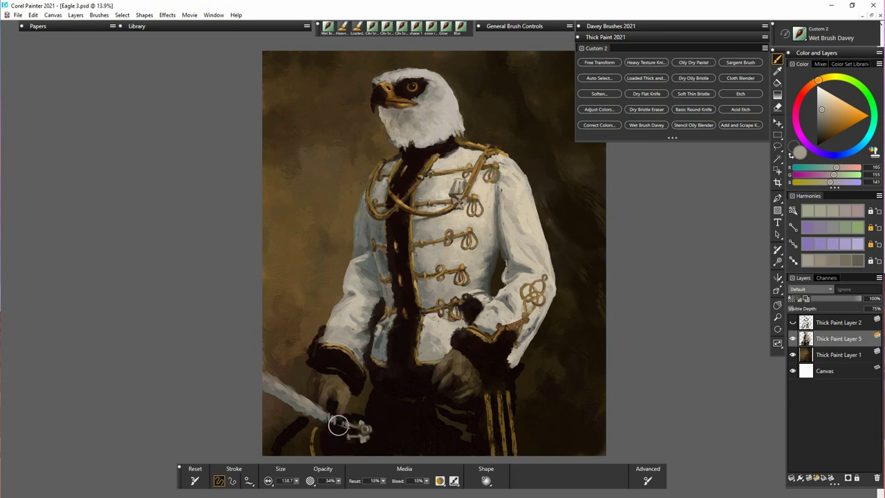
Paint dark red fabric around the gold stripe below the sword and darken it with a deep sampled red
{"action": "left_click", "coordinate": [316, 430], "text": "alt"}
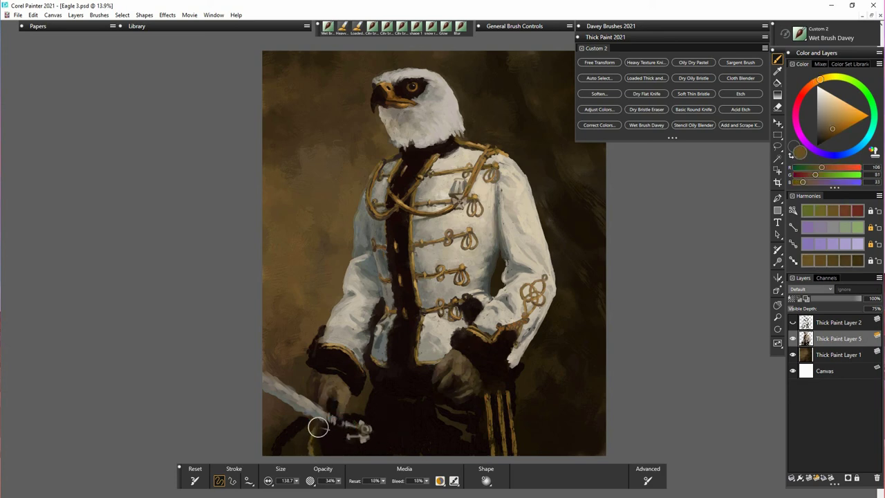
{"action": "left_click", "coordinate": [806, 89]}
{"action": "left_click", "coordinate": [833, 134]}
{"action": "left_click", "coordinate": [801, 97]}
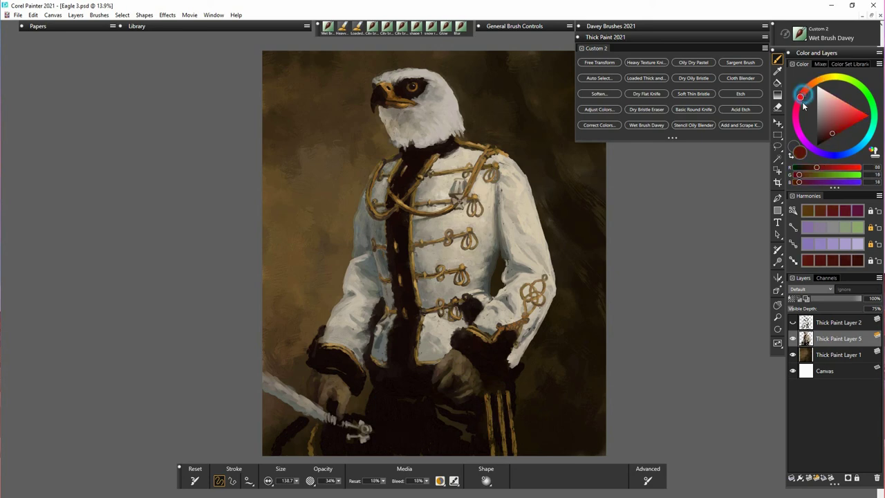
{"action": "mouse_move", "coordinate": [289, 452]}
{"action": "left_mouse_down"}
{"action": "mouse_move", "coordinate": [316, 421]}
{"action": "mouse_move", "coordinate": [310, 449]}
{"action": "mouse_move", "coordinate": [319, 433]}
{"action": "left_mouse_up"}
{"action": "left_click", "coordinate": [323, 450], "text": "alt"}
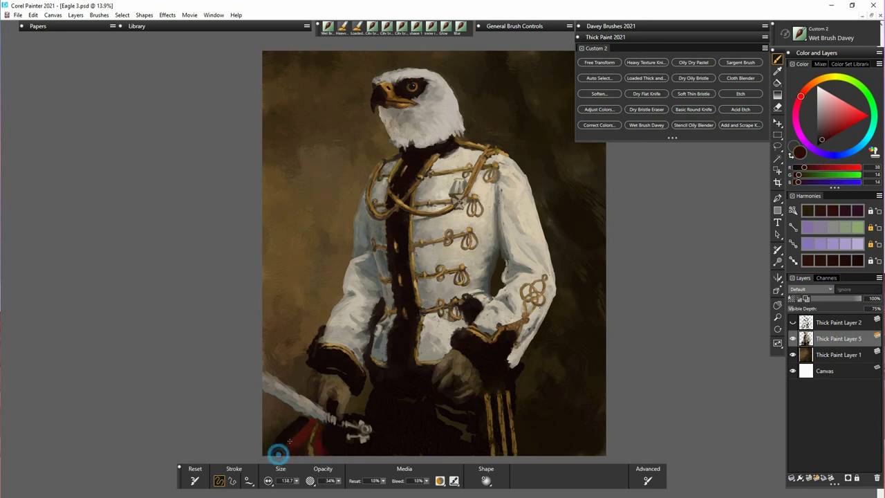
Shade the sword blade with mid grey and paint grey strap and metal details on the trousers below the hip hand
{"action": "left_click", "coordinate": [299, 412], "text": "alt"}
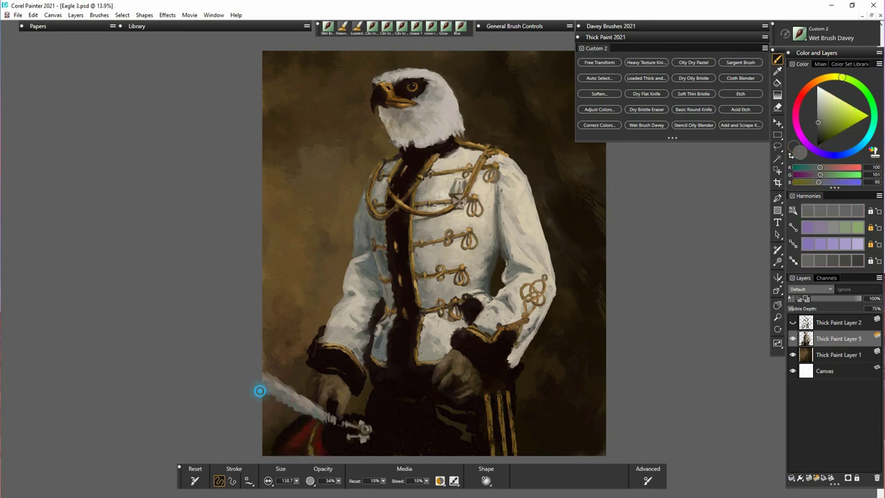
{"action": "left_click_drag", "start_coordinate": [322, 415], "coordinate": [263, 377]}
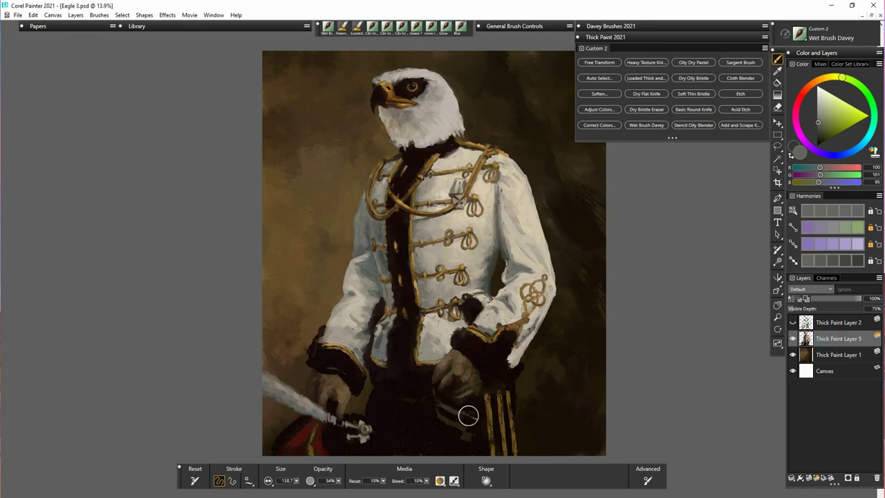
{"action": "mouse_move", "coordinate": [468, 415]}
{"action": "left_mouse_down"}
{"action": "mouse_move", "coordinate": [474, 419]}
{"action": "mouse_move", "coordinate": [459, 417]}
{"action": "mouse_move", "coordinate": [466, 426]}
{"action": "mouse_move", "coordinate": [474, 421]}
{"action": "mouse_move", "coordinate": [461, 433]}
{"action": "mouse_move", "coordinate": [468, 447]}
{"action": "left_mouse_up"}
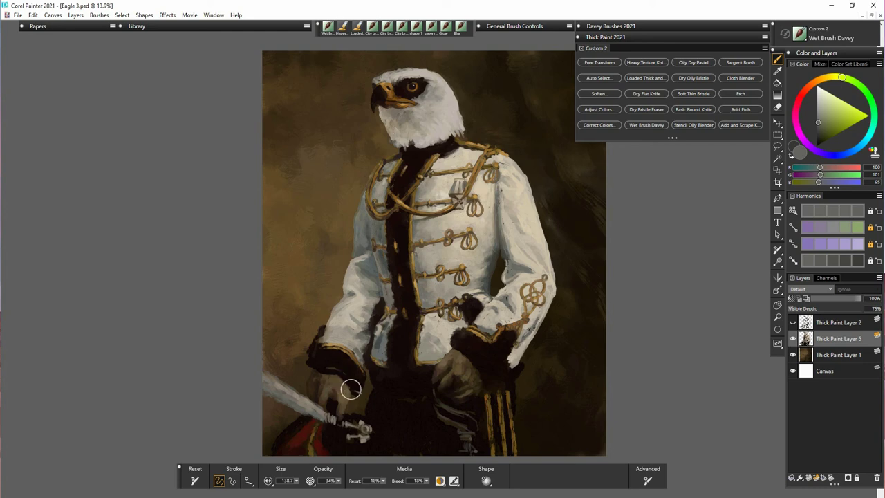
Refine the sword hand with sampled dark tones, and add lighter grey-brown highlights across its back and fingers
{"action": "left_click", "coordinate": [347, 392], "text": "alt"}
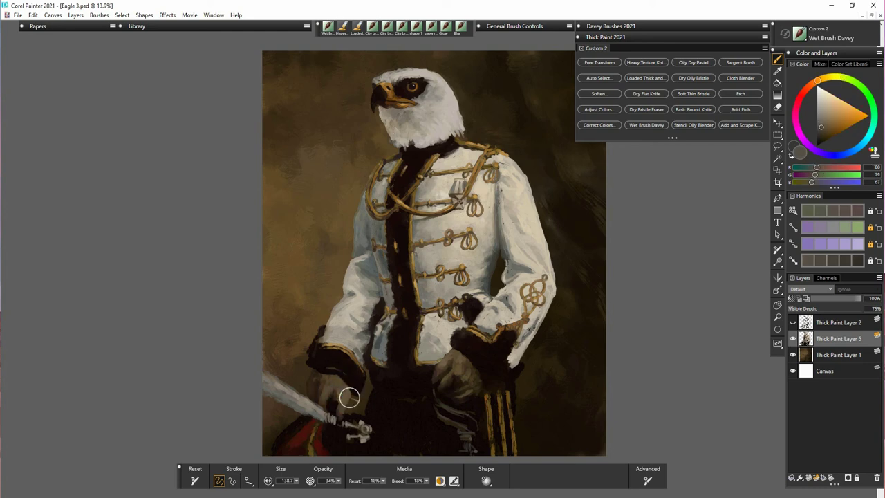
{"action": "left_click", "coordinate": [342, 398], "text": "alt"}
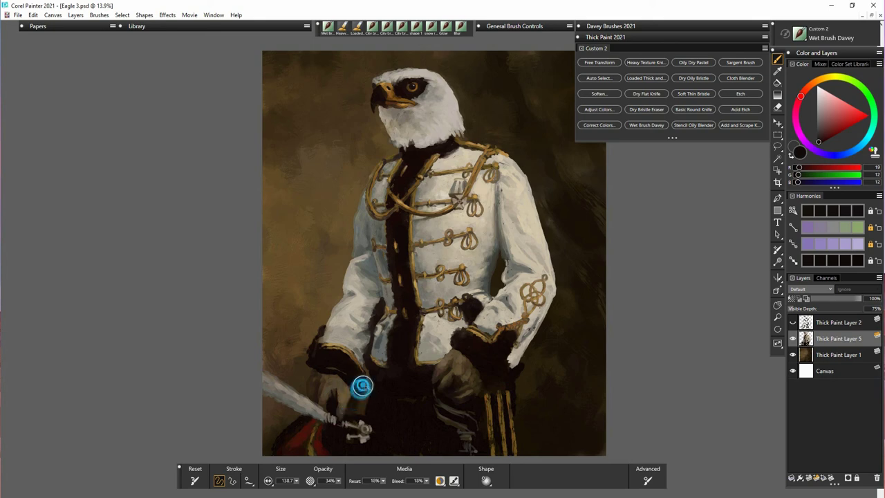
{"action": "left_click", "coordinate": [311, 386], "text": "alt"}
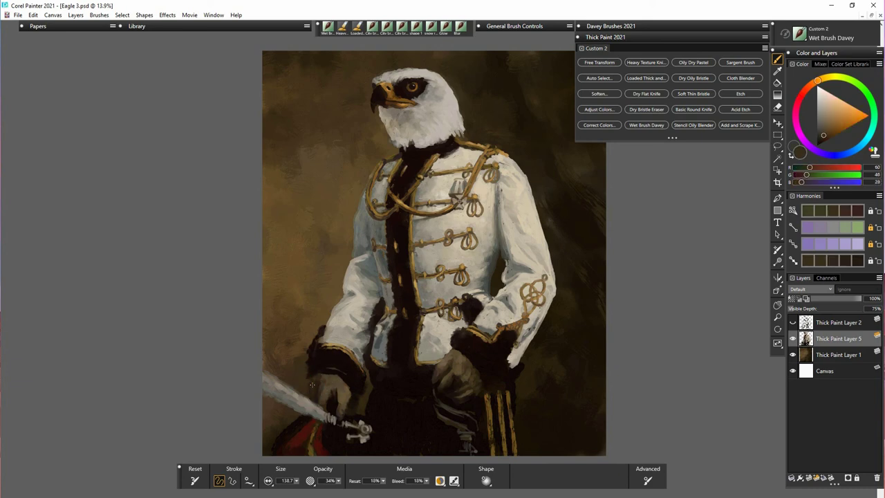
{"action": "left_click_drag", "start_coordinate": [827, 130], "coordinate": [824, 121]}
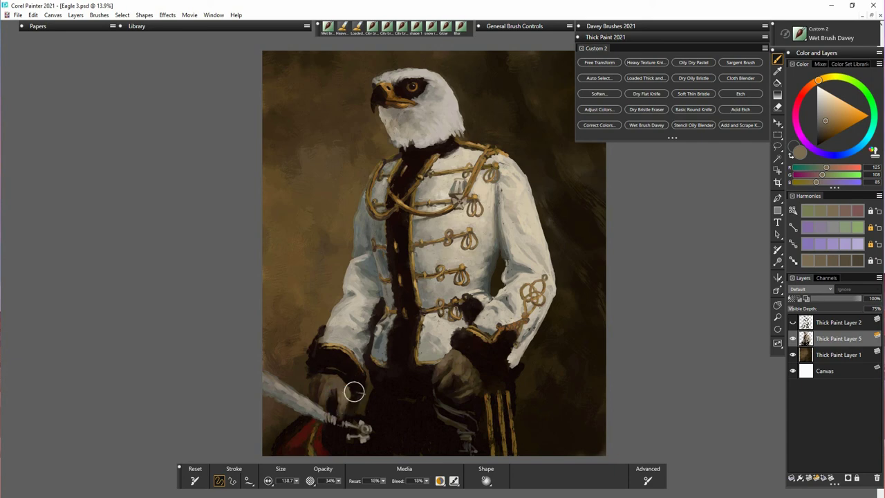
{"action": "mouse_move", "coordinate": [348, 392]}
{"action": "left_mouse_down"}
{"action": "mouse_move", "coordinate": [324, 398]}
{"action": "mouse_move", "coordinate": [330, 384]}
{"action": "left_mouse_up"}
Darken the area between the cuff and the sword hand with sampled near-black, and refine the hand with sampled tones
{"action": "left_click", "coordinate": [353, 358], "text": "alt"}
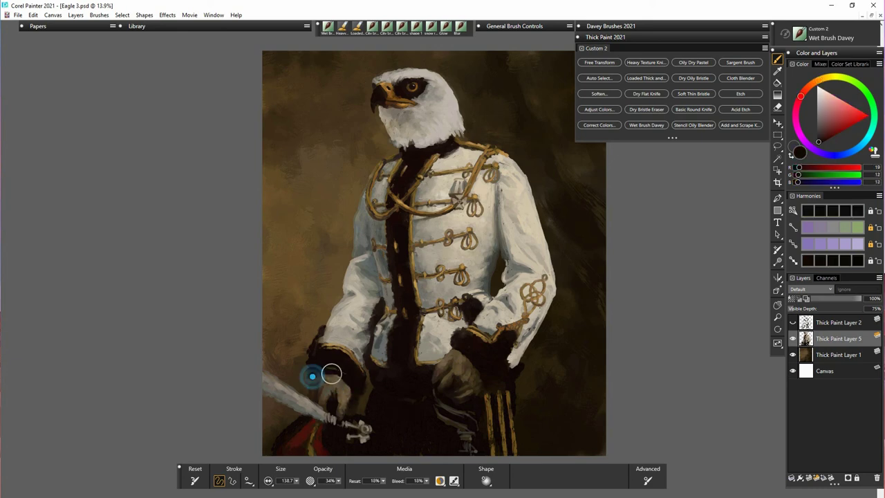
{"action": "mouse_move", "coordinate": [329, 368]}
{"action": "left_mouse_down"}
{"action": "mouse_move", "coordinate": [314, 375]}
{"action": "mouse_move", "coordinate": [339, 367]}
{"action": "mouse_move", "coordinate": [352, 394]}
{"action": "left_mouse_up"}
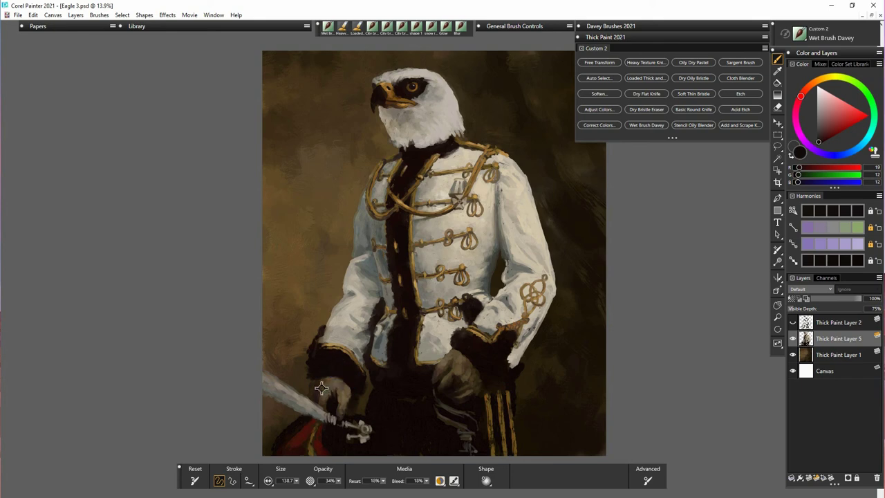
{"action": "left_click", "coordinate": [318, 391], "text": "alt"}
{"action": "left_click", "coordinate": [334, 398], "text": "alt"}
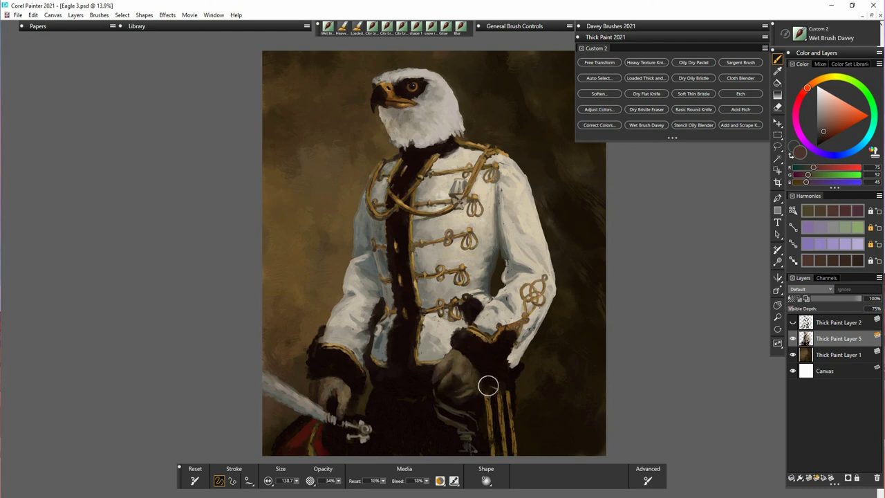
Reshape the hand at the hip with near-black and dark brown tones sampled around its fingers and the adjacent trousers
{"action": "left_click", "coordinate": [454, 401], "text": "alt"}
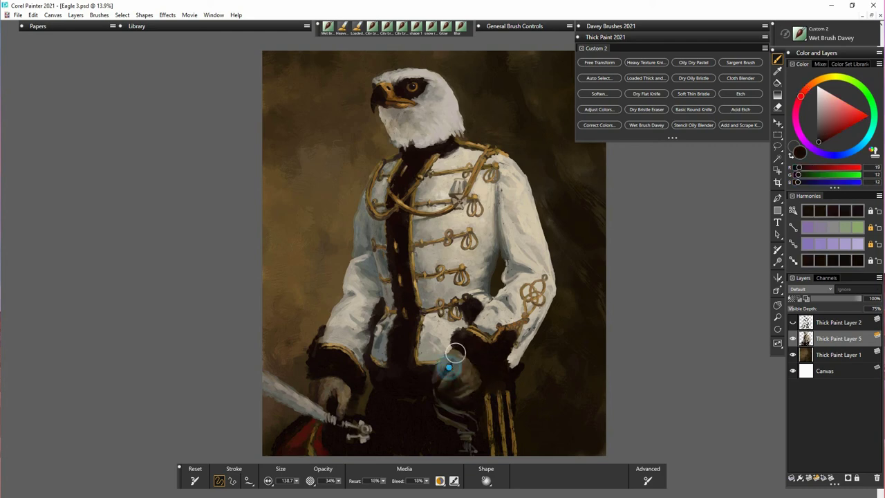
{"action": "left_click", "coordinate": [433, 378], "text": "alt"}
{"action": "left_click", "coordinate": [431, 384], "text": "alt"}
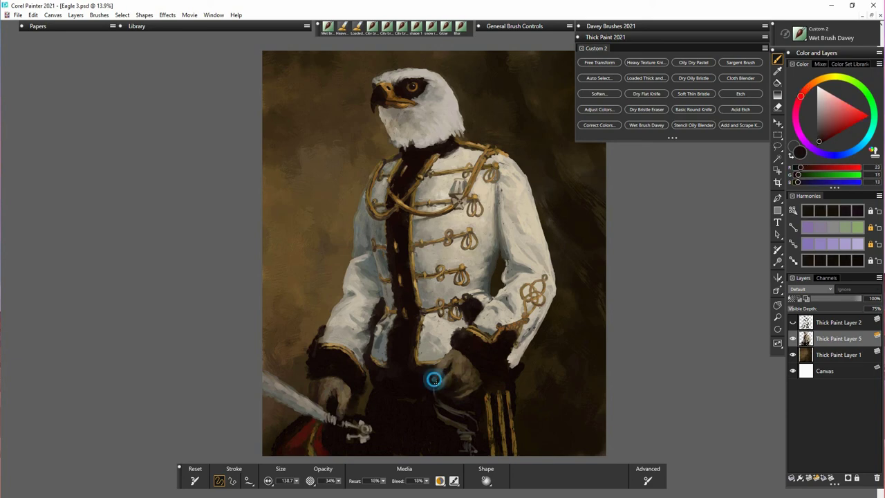
{"action": "left_click", "coordinate": [432, 377], "text": "alt"}
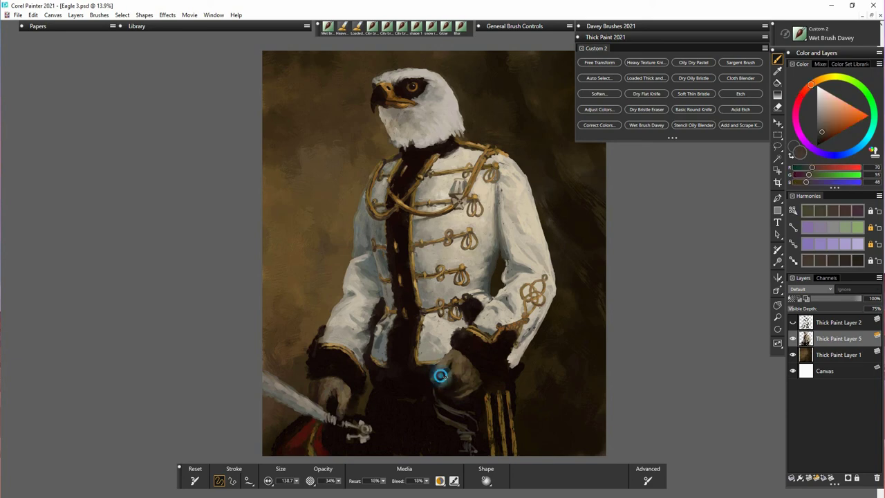
{"action": "left_click_drag", "start_coordinate": [467, 374], "coordinate": [465, 414]}
{"action": "left_click", "coordinate": [428, 388], "text": "alt"}
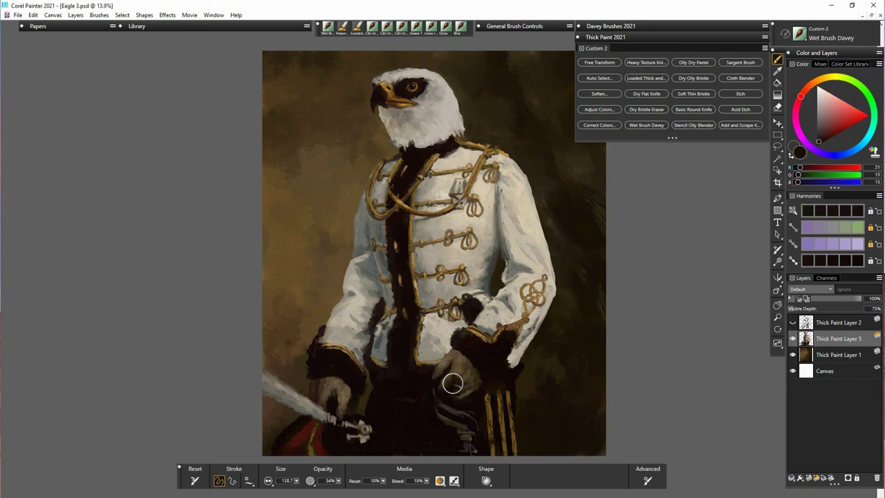
{"action": "mouse_move", "coordinate": [453, 383]}
{"action": "left_mouse_down"}
{"action": "mouse_move", "coordinate": [478, 389]}
{"action": "mouse_move", "coordinate": [451, 394]}
{"action": "left_mouse_up"}
Paint subtle dark brown folds on the trousers and soften the strap and metal details below the hip hand
{"action": "left_click", "coordinate": [456, 425], "text": "alt"}
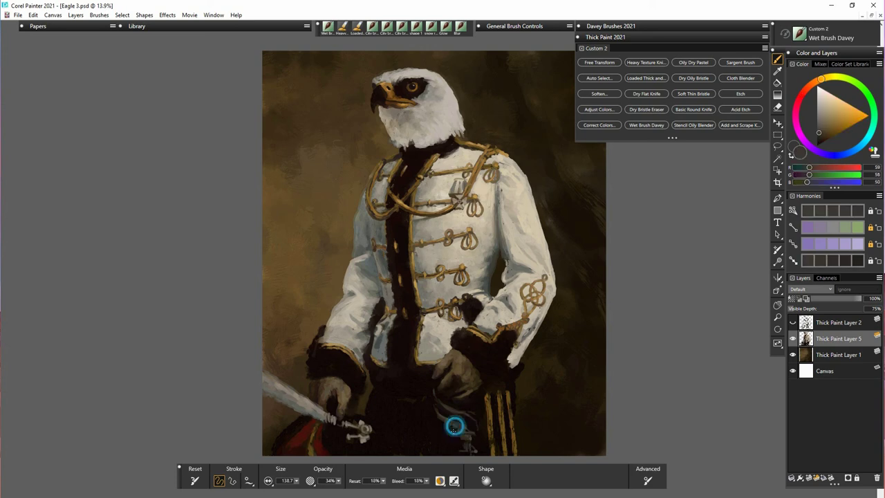
{"action": "left_click", "coordinate": [421, 422], "text": "alt"}
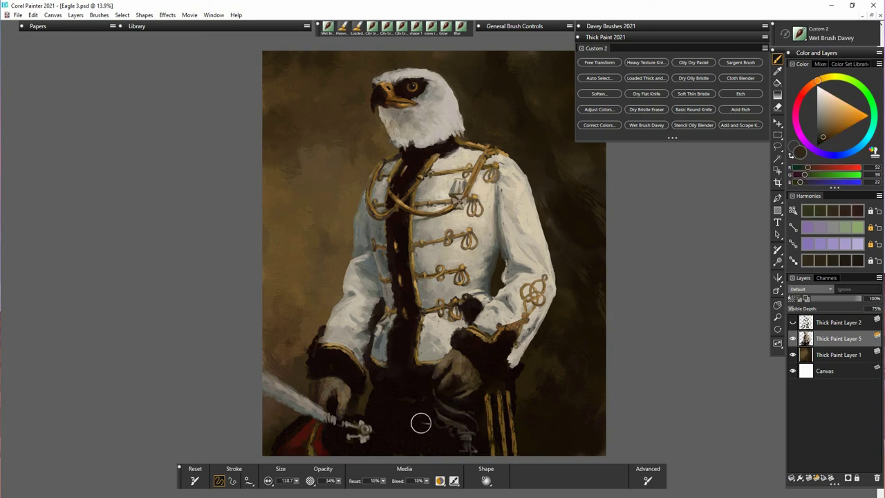
{"action": "mouse_move", "coordinate": [379, 399]}
{"action": "left_mouse_down"}
{"action": "mouse_move", "coordinate": [433, 393]}
{"action": "mouse_move", "coordinate": [439, 379]}
{"action": "mouse_move", "coordinate": [484, 395]}
{"action": "mouse_move", "coordinate": [493, 446]}
{"action": "mouse_move", "coordinate": [470, 431]}
{"action": "mouse_move", "coordinate": [474, 449]}
{"action": "left_mouse_up"}
{"action": "left_click", "coordinate": [510, 362], "text": "alt"}
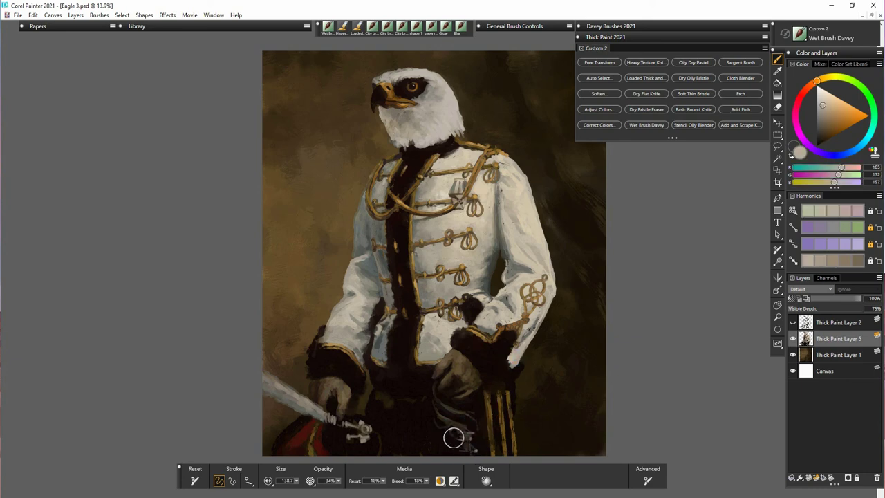
Brighten the red fabric below the sword with a more saturated, slightly orange red
{"action": "left_click", "coordinate": [300, 437], "text": "alt"}
{"action": "left_click", "coordinate": [297, 432]}
{"action": "left_click", "coordinate": [832, 129]}
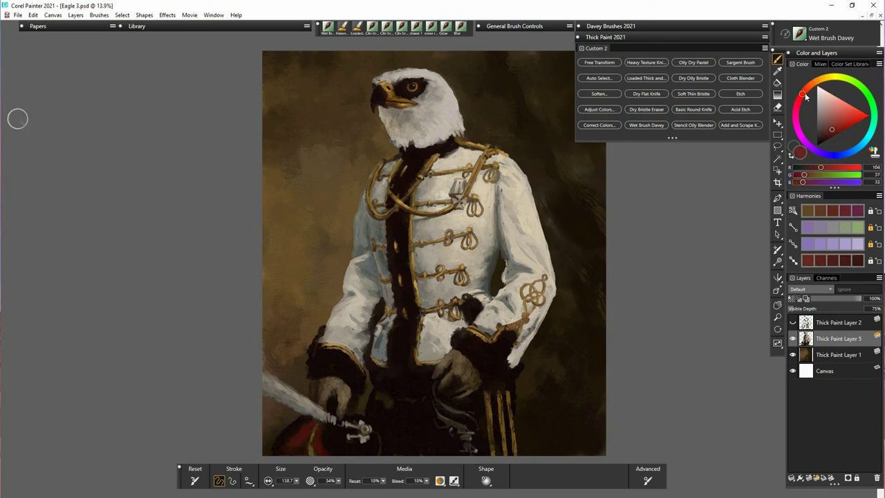
{"action": "left_click", "coordinate": [805, 89]}
{"action": "mouse_move", "coordinate": [309, 412]}
{"action": "left_mouse_down"}
{"action": "mouse_move", "coordinate": [291, 442]}
{"action": "mouse_move", "coordinate": [319, 432]}
{"action": "mouse_move", "coordinate": [295, 442]}
{"action": "mouse_move", "coordinate": [313, 424]}
{"action": "mouse_move", "coordinate": [286, 446]}
{"action": "mouse_move", "coordinate": [311, 425]}
{"action": "mouse_move", "coordinate": [304, 429]}
{"action": "mouse_move", "coordinate": [335, 430]}
{"action": "mouse_move", "coordinate": [306, 421]}
{"action": "left_mouse_up"}
{"action": "left_click", "coordinate": [304, 439], "text": "alt"}
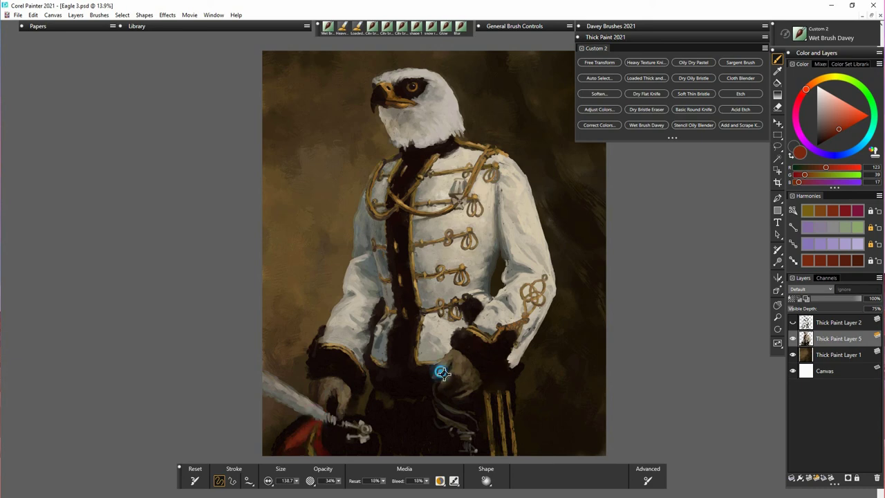
Mix a warm mid brown and paint it over the back and fingers of the hip hand
{"action": "left_click", "coordinate": [825, 130]}
{"action": "mouse_move", "coordinate": [825, 130]}
{"action": "left_mouse_down"}
{"action": "mouse_move", "coordinate": [831, 110]}
{"action": "mouse_move", "coordinate": [828, 120]}
{"action": "left_mouse_up"}
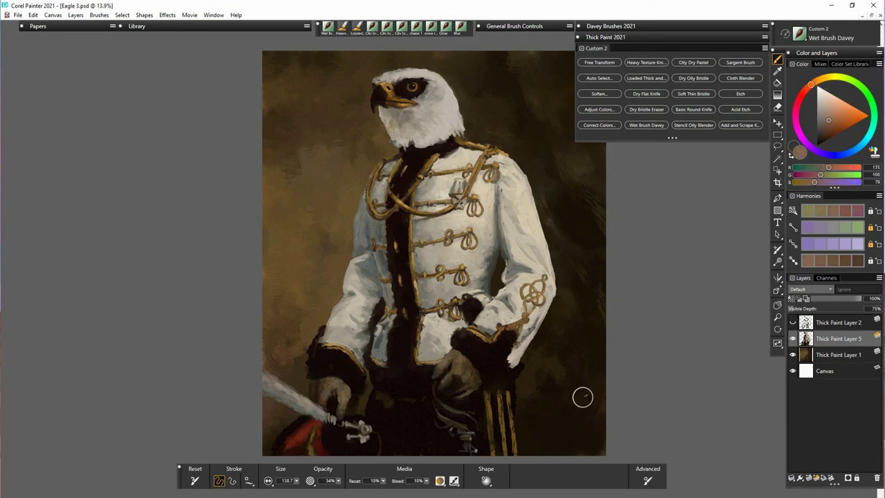
{"action": "left_click", "coordinate": [828, 125]}
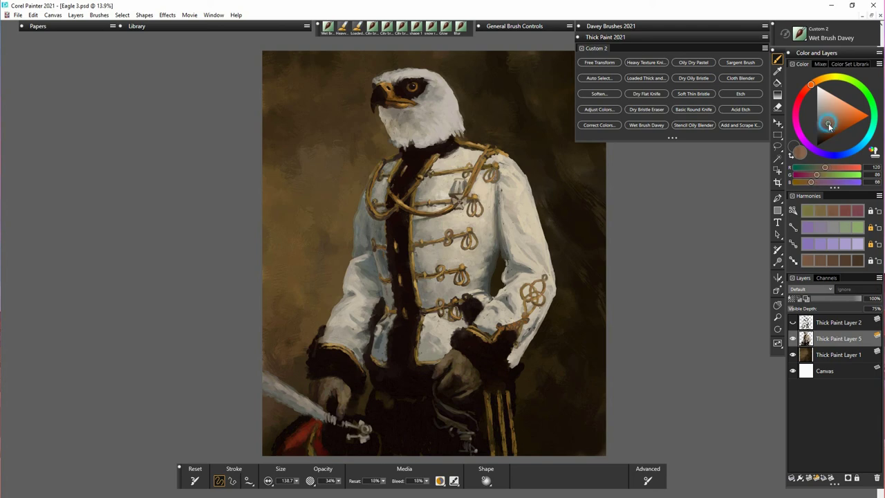
{"action": "mouse_move", "coordinate": [473, 388]}
{"action": "left_mouse_down"}
{"action": "mouse_move", "coordinate": [462, 393]}
{"action": "mouse_move", "coordinate": [468, 381]}
{"action": "mouse_move", "coordinate": [474, 393]}
{"action": "left_mouse_up"}
{"action": "left_click_drag", "start_coordinate": [454, 357], "coordinate": [464, 387]}
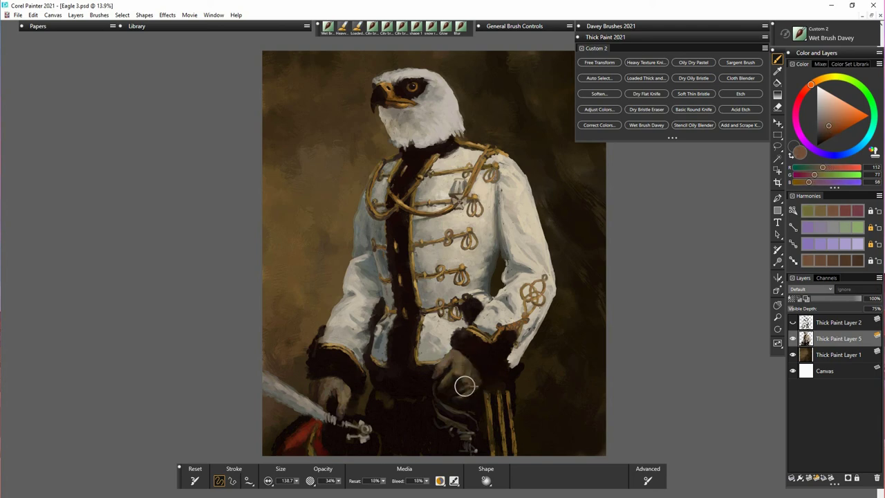
Touch up the edge between the hip hand, cuff and jacket hem with sampled tones, and undo the last stroke
{"action": "left_click", "coordinate": [444, 350], "text": "alt"}
{"action": "mouse_move", "coordinate": [444, 350]}
{"action": "left_mouse_down"}
{"action": "mouse_move", "coordinate": [458, 343]}
{"action": "mouse_move", "coordinate": [427, 369]}
{"action": "mouse_move", "coordinate": [450, 350]}
{"action": "left_mouse_up"}
{"action": "left_click", "coordinate": [457, 352], "text": "alt"}
{"action": "left_click", "coordinate": [448, 354], "text": "alt"}
{"action": "left_click", "coordinate": [435, 368], "text": "alt"}
{"action": "left_click", "coordinate": [443, 355], "text": "alt"}
{"action": "key", "text": "ctrl+z"}
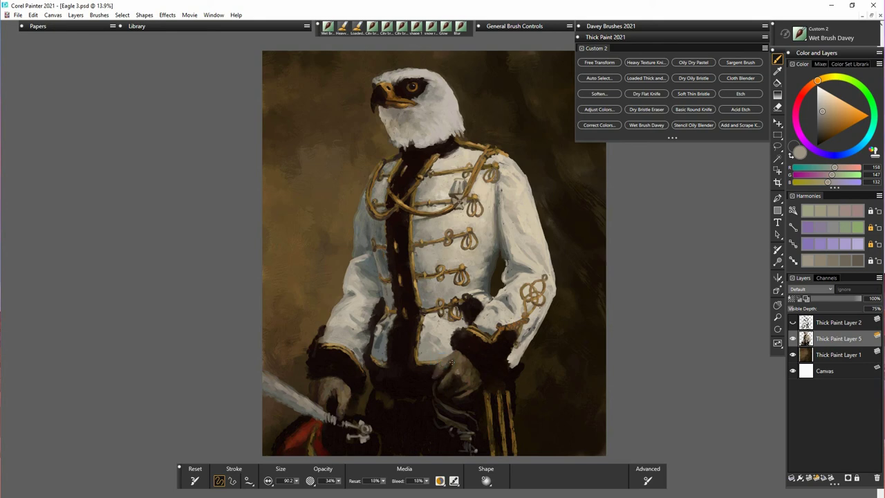
Highlight both hands and the strap on the trousers with light grey-brown, using a brush size of 90.2
{"action": "mouse_move", "coordinate": [340, 398]}
{"action": "left_mouse_down"}
{"action": "mouse_move", "coordinate": [329, 387]}
{"action": "mouse_move", "coordinate": [350, 396]}
{"action": "left_mouse_up"}
{"action": "left_click", "coordinate": [824, 114]}
{"action": "left_click", "coordinate": [811, 84]}
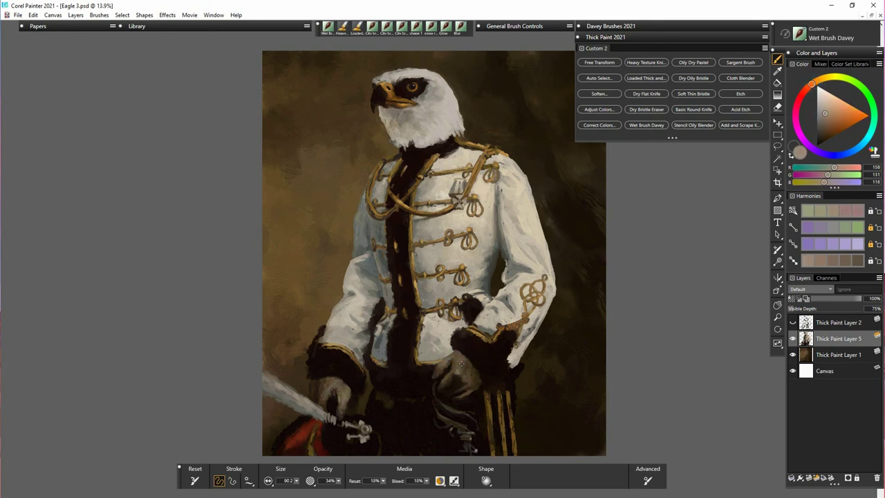
{"action": "mouse_move", "coordinate": [469, 360]}
{"action": "left_mouse_down"}
{"action": "mouse_move", "coordinate": [449, 378]}
{"action": "mouse_move", "coordinate": [459, 362]}
{"action": "mouse_move", "coordinate": [436, 371]}
{"action": "left_mouse_up"}
{"action": "left_click_drag", "start_coordinate": [450, 408], "coordinate": [458, 421]}
Enlarge the brush to 129.8 and refine the hip hand's knuckles and wrist, sampling dark browns from the hand
{"action": "left_click_drag", "start_coordinate": [296, 480], "coordinate": [298, 481]}
{"action": "left_click_drag", "start_coordinate": [457, 391], "coordinate": [464, 397]}
{"action": "left_click_drag", "start_coordinate": [487, 359], "coordinate": [466, 379]}
{"action": "left_click_drag", "start_coordinate": [458, 362], "coordinate": [452, 361]}
{"action": "left_click", "coordinate": [450, 362], "text": "alt"}
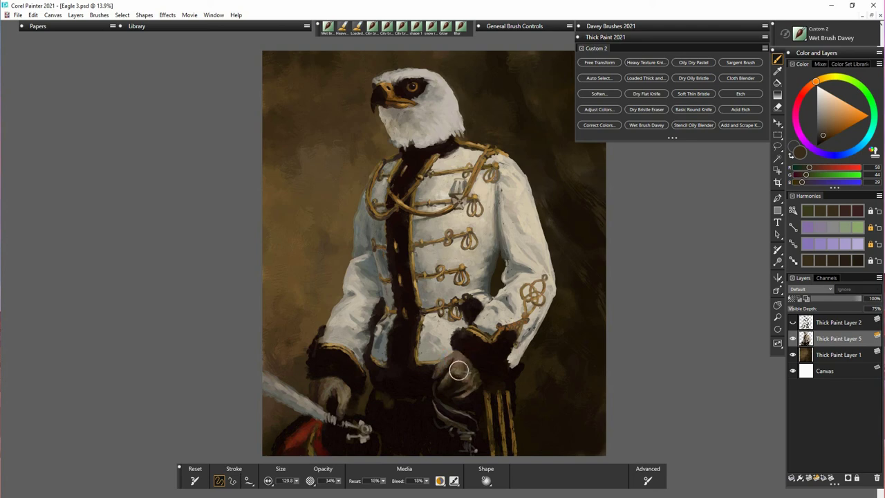
{"action": "left_click", "coordinate": [458, 364], "text": "alt"}
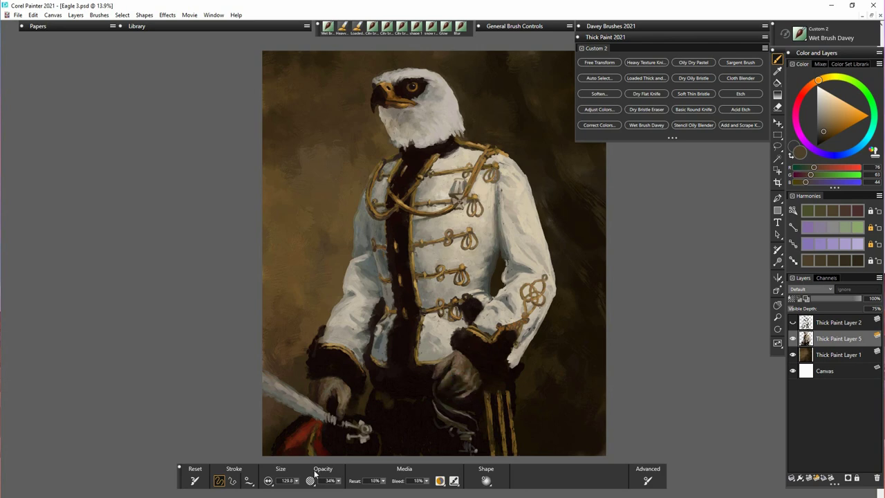
Set the brush size to 169.1 and blend dark olive brown shading into the hip hand and sword hand
{"action": "left_click_drag", "start_coordinate": [297, 481], "coordinate": [301, 486]}
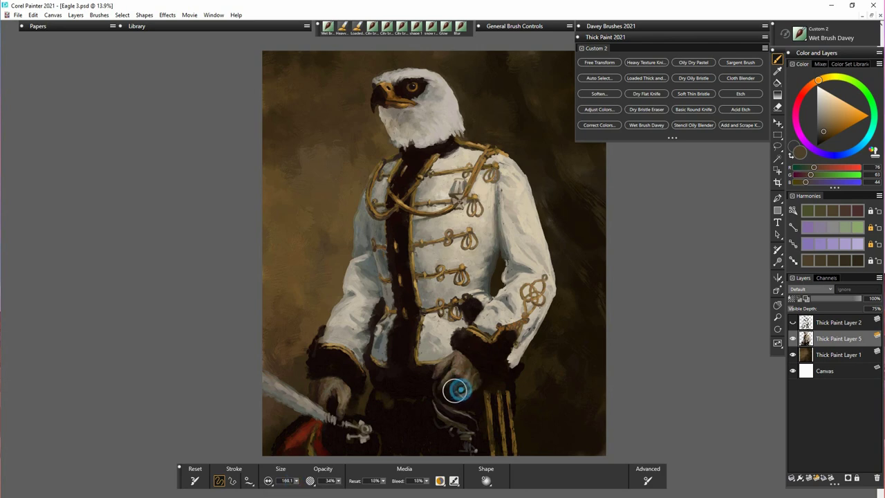
{"action": "left_click_drag", "start_coordinate": [453, 389], "coordinate": [469, 378]}
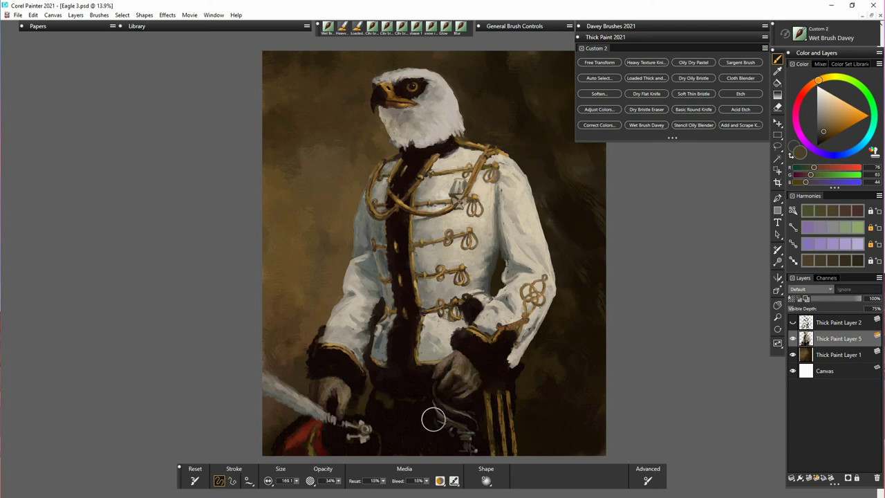
{"action": "left_click_drag", "start_coordinate": [315, 390], "coordinate": [317, 382]}
{"action": "left_click_drag", "start_coordinate": [464, 359], "coordinate": [468, 374]}
{"action": "mouse_move", "coordinate": [463, 378]}
{"action": "left_mouse_down"}
{"action": "mouse_move", "coordinate": [451, 376]}
{"action": "mouse_move", "coordinate": [458, 384]}
{"action": "mouse_move", "coordinate": [465, 380]}
{"action": "mouse_move", "coordinate": [452, 368]}
{"action": "mouse_move", "coordinate": [456, 375]}
{"action": "left_mouse_up"}
Shade the jacket skirt beside the black front band with sampled grey, and texture the sleeves using the Heavy Texture Knife
{"action": "left_click", "coordinate": [384, 345], "text": "alt"}
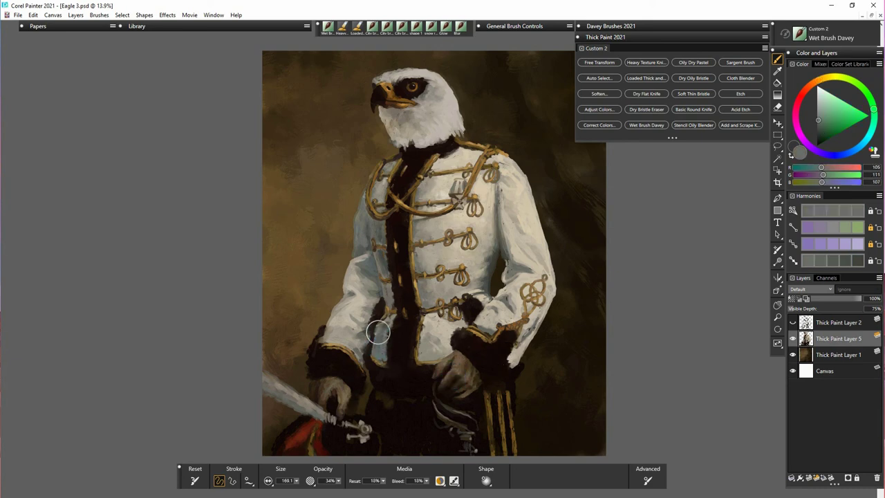
{"action": "left_click_drag", "start_coordinate": [381, 330], "coordinate": [383, 324]}
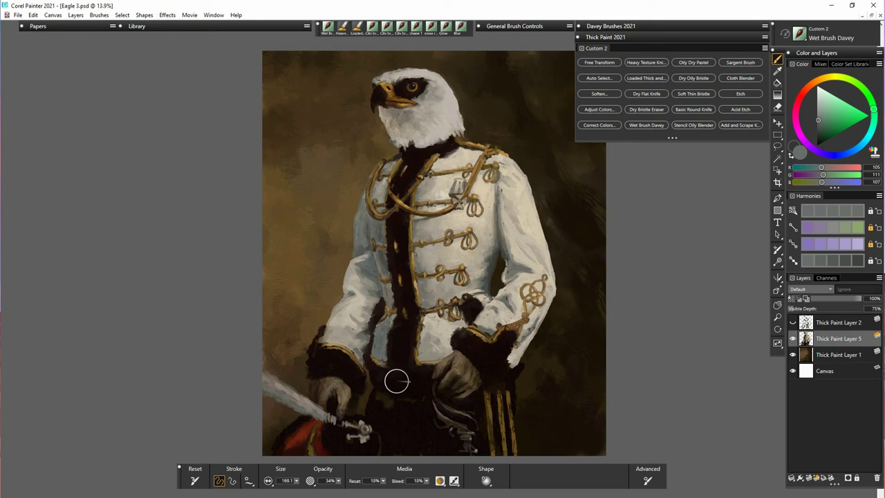
{"action": "left_click", "coordinate": [645, 62]}
{"action": "left_click", "coordinate": [518, 253], "text": "alt"}
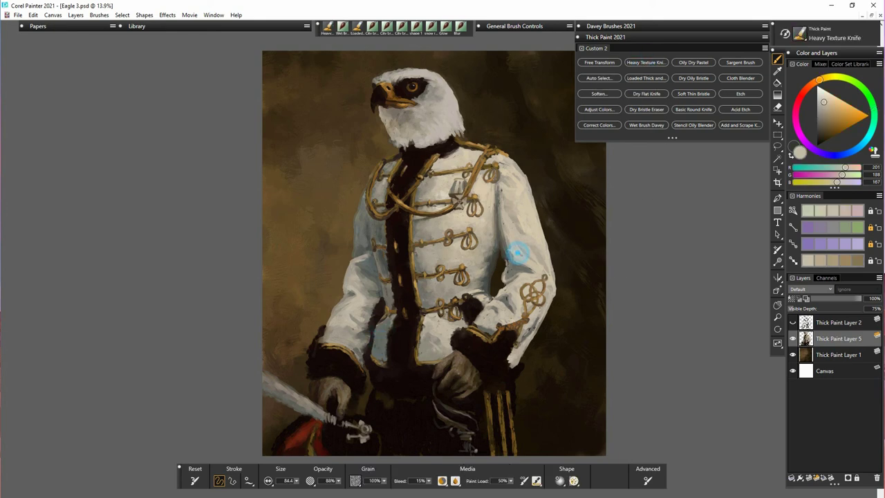
{"action": "left_click", "coordinate": [512, 220], "text": "alt"}
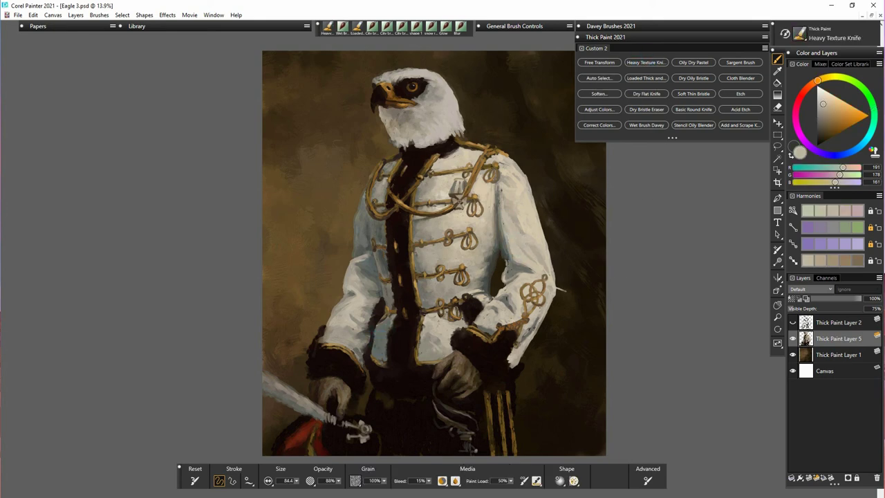
{"action": "left_click", "coordinate": [355, 320], "text": "alt"}
{"action": "left_click", "coordinate": [365, 323], "text": "alt"}
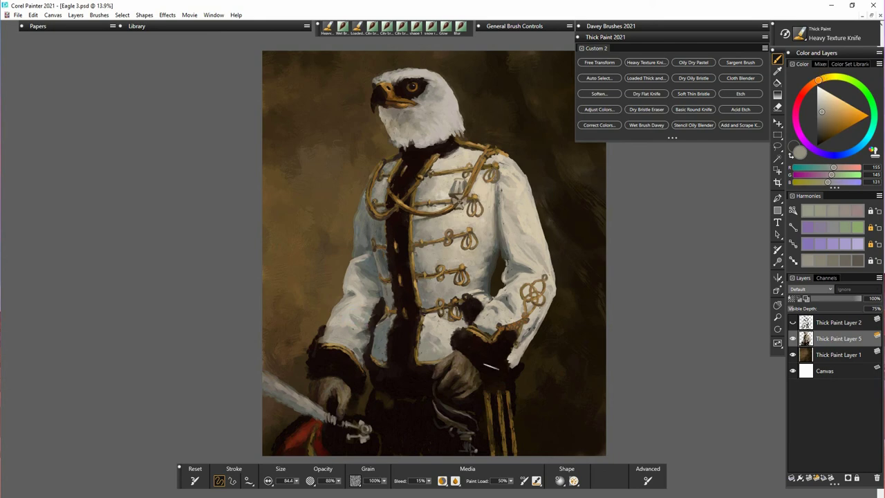
Add Heavy Texture Knife strokes to the hip hand and its cuff with sampled grey-brown and near-black
{"action": "left_click", "coordinate": [462, 365], "text": "alt"}
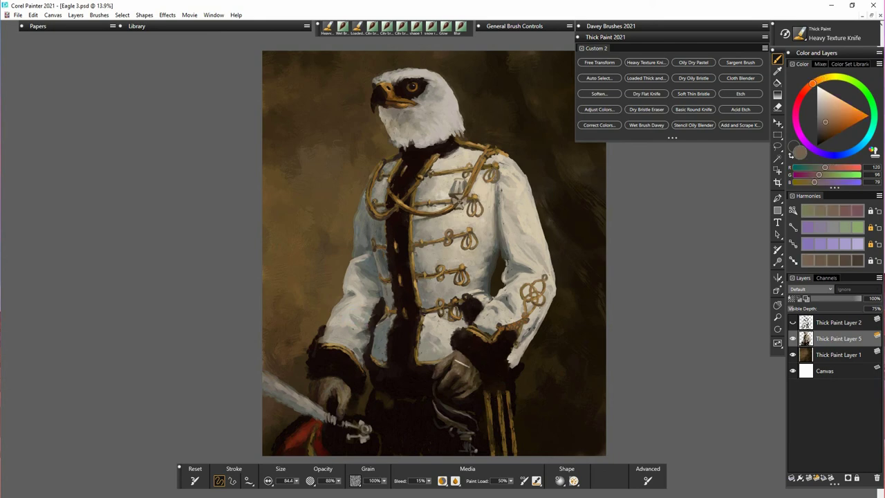
{"action": "left_click", "coordinate": [474, 385], "text": "alt"}
{"action": "left_click", "coordinate": [466, 343], "text": "alt"}
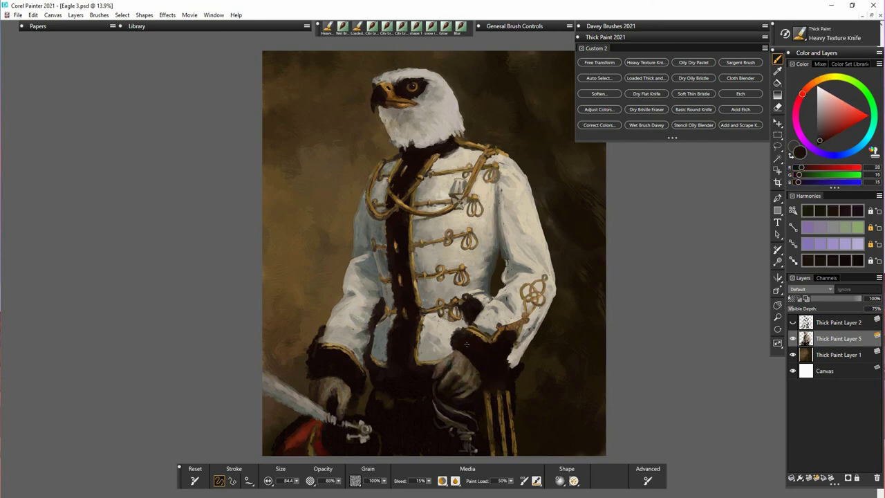
Refine the chest braids, front jacket edge and sword-side cuff with knife strokes in sampled dark browns and golds
{"action": "left_click", "coordinate": [438, 311], "text": "alt"}
{"action": "left_click", "coordinate": [437, 276], "text": "alt"}
{"action": "left_click", "coordinate": [434, 275], "text": "alt"}
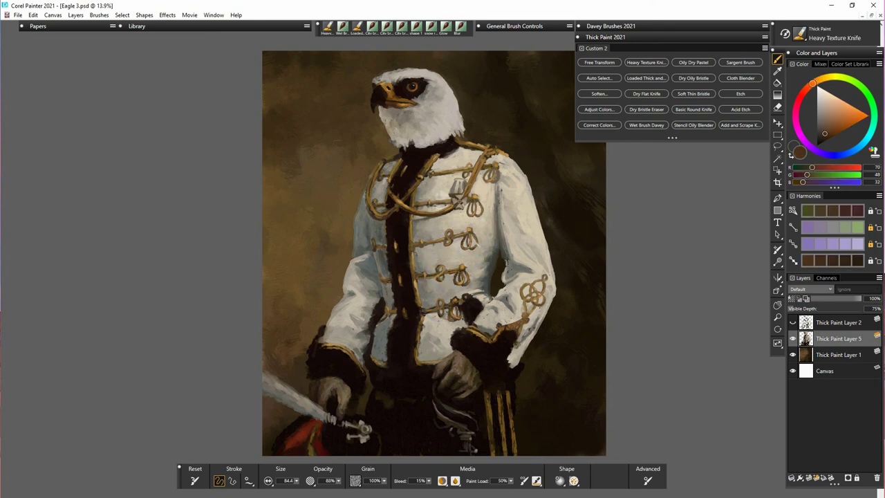
{"action": "left_click", "coordinate": [418, 328], "text": "alt"}
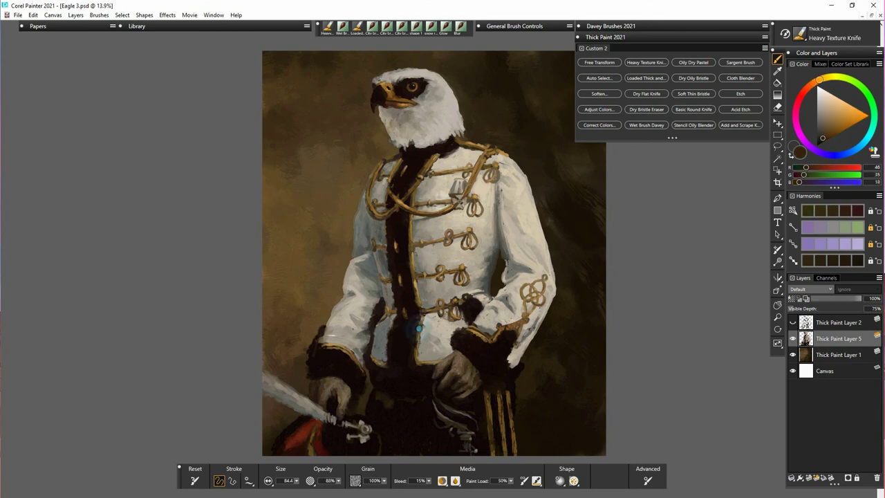
{"action": "left_click", "coordinate": [320, 342], "text": "alt"}
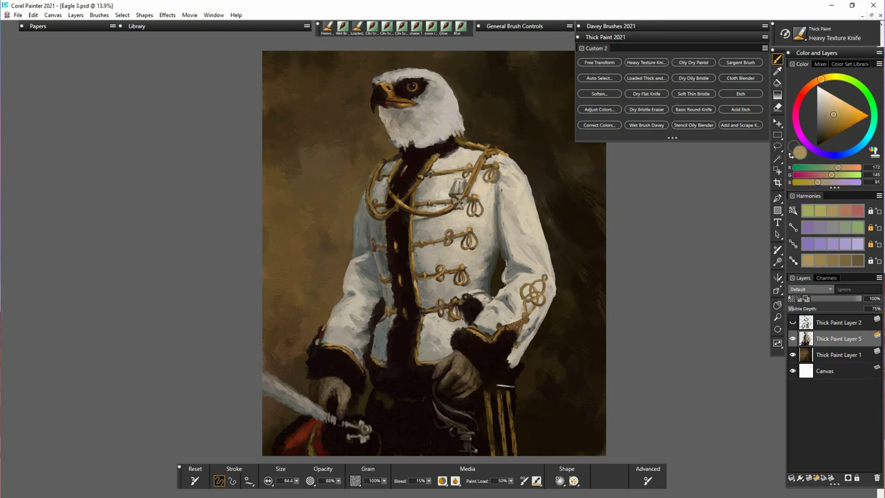
{"action": "left_click", "coordinate": [473, 199], "text": "alt"}
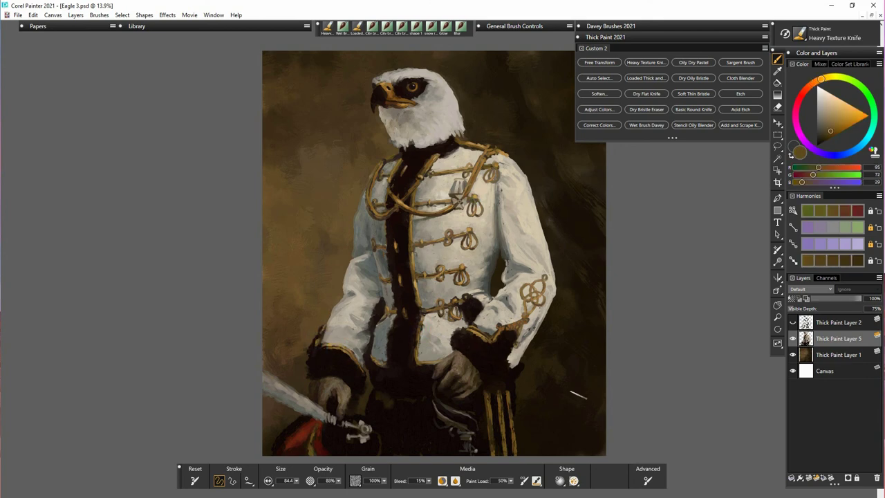
Refine the metal fittings and straps below the hip hand with sampled near-blacks, and sample dark grey from the gap beside the sleeve
{"action": "left_click", "coordinate": [456, 440], "text": "alt"}
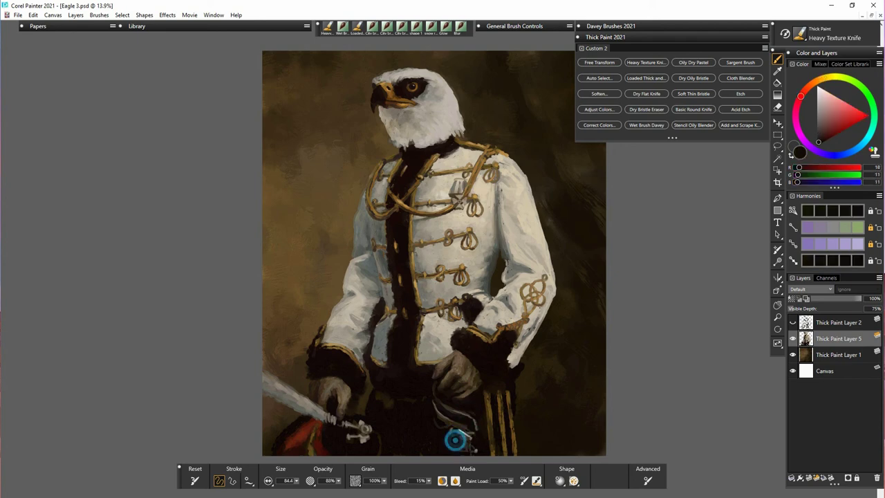
{"action": "left_click_drag", "start_coordinate": [457, 435], "coordinate": [471, 450]}
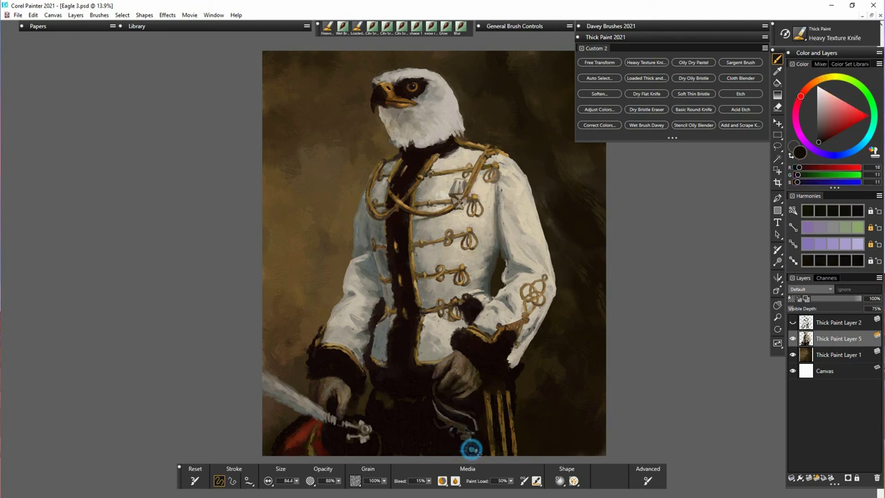
{"action": "left_click", "coordinate": [440, 423], "text": "alt"}
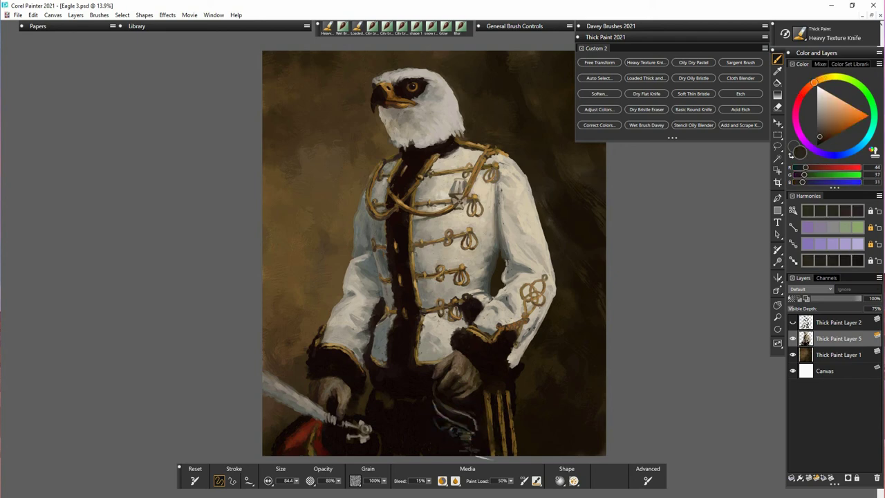
{"action": "left_click", "coordinate": [480, 431], "text": "alt"}
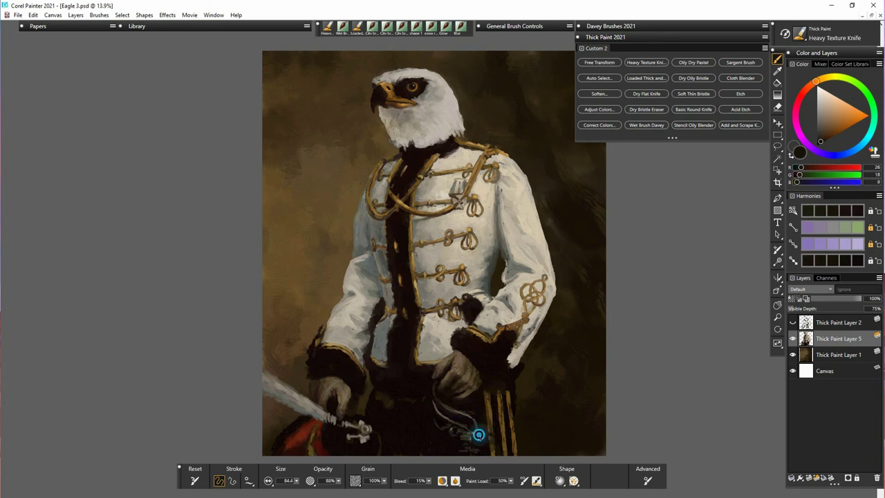
{"action": "left_click", "coordinate": [494, 268], "text": "alt"}
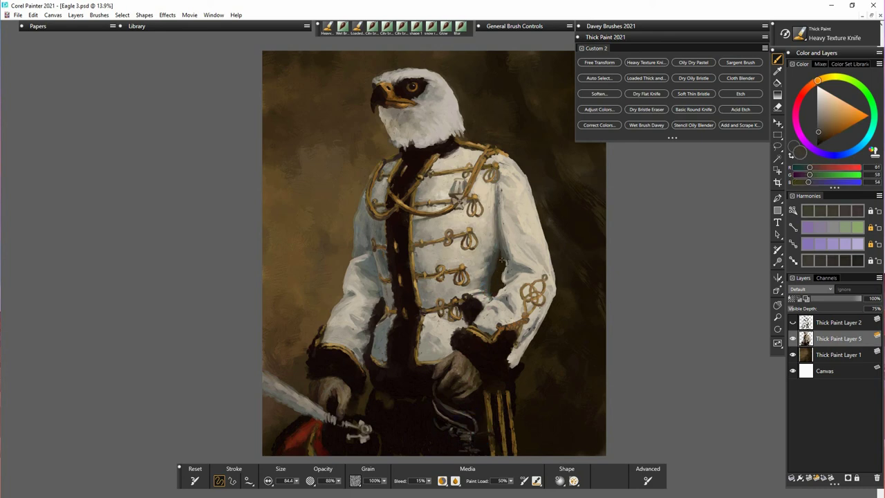
Touch up the eagle's dark eye patch with sampled near-black and the neck feathers with sampled warm grey
{"action": "left_click", "coordinate": [423, 93], "text": "alt"}
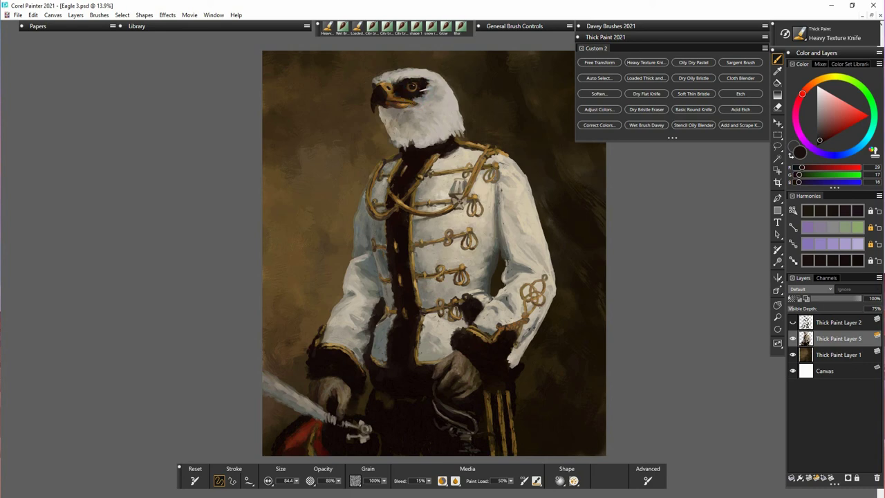
{"action": "left_click_drag", "start_coordinate": [419, 85], "coordinate": [407, 89]}
{"action": "left_click", "coordinate": [453, 126], "text": "alt"}
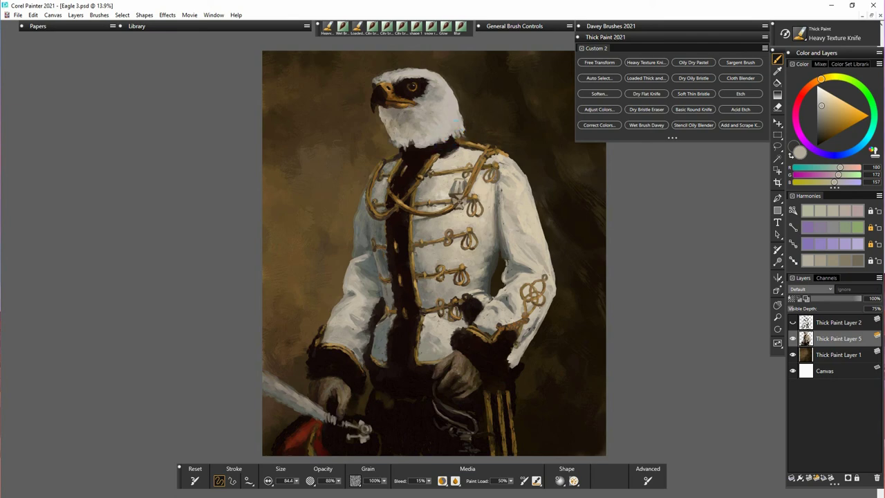
Define the sword hilt with sampled near-black and texture the blade with knife strokes in sampled mid and light greys
{"action": "left_click", "coordinate": [371, 444], "text": "alt"}
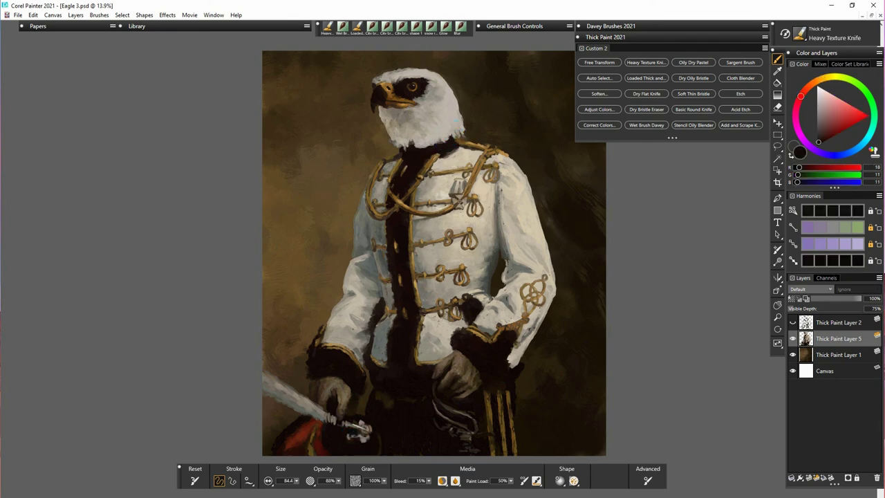
{"action": "left_click", "coordinate": [287, 385], "text": "alt"}
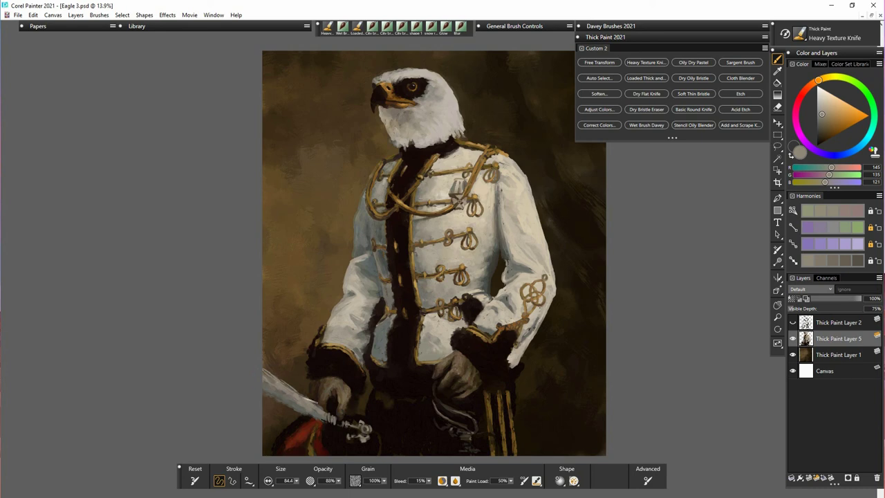
{"action": "left_click", "coordinate": [367, 336], "text": "alt"}
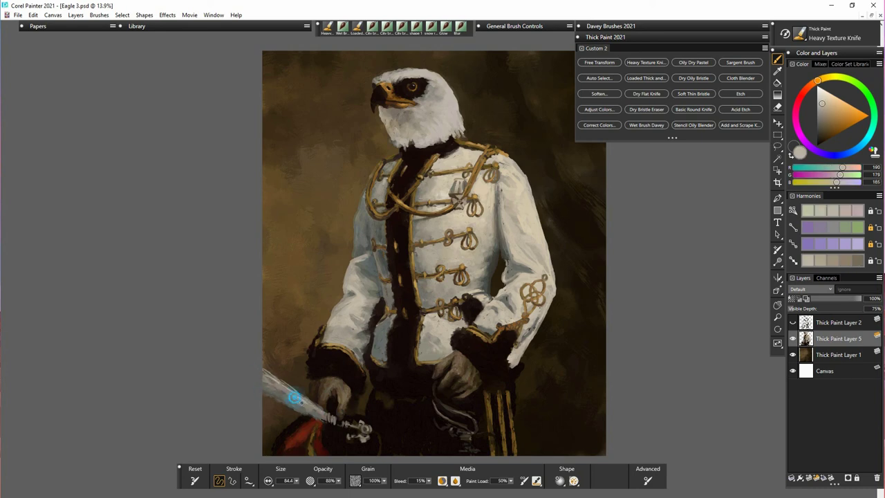
Blend the hip-arm cuff's edge with Wet Brush Davey, and texture the sword-arm sleeve with the Heavy Texture Knife in sampled light grey
{"action": "left_click", "coordinate": [342, 28]}
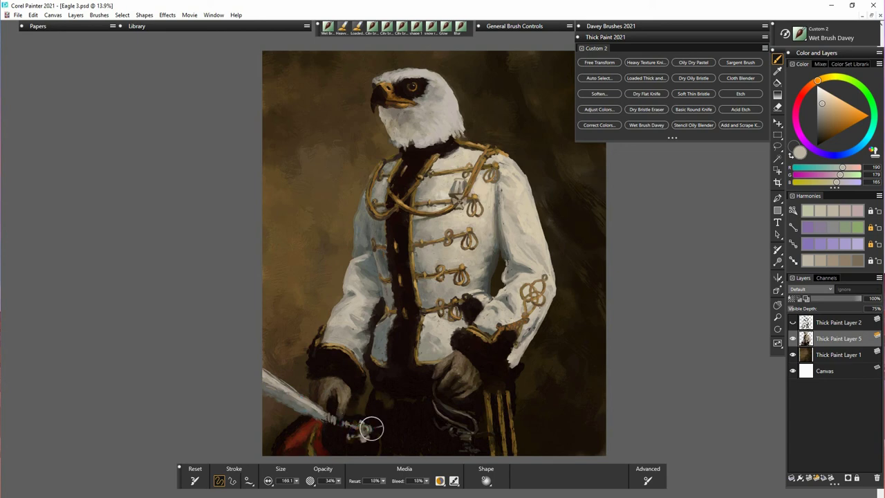
{"action": "mouse_move", "coordinate": [524, 337]}
{"action": "left_mouse_down"}
{"action": "mouse_move", "coordinate": [527, 324]}
{"action": "mouse_move", "coordinate": [520, 333]}
{"action": "mouse_move", "coordinate": [482, 329]}
{"action": "left_mouse_up"}
{"action": "left_click", "coordinate": [342, 28]}
{"action": "left_click", "coordinate": [358, 293], "text": "alt"}
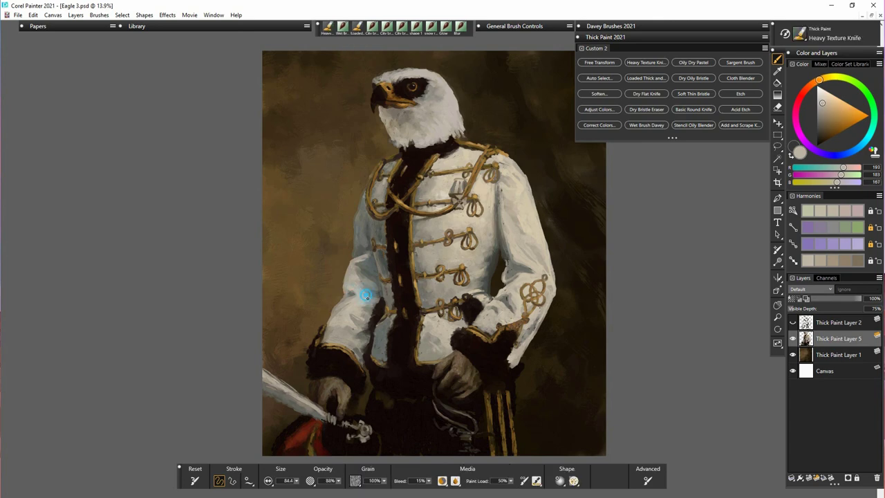
{"action": "left_click_drag", "start_coordinate": [335, 306], "coordinate": [345, 306]}
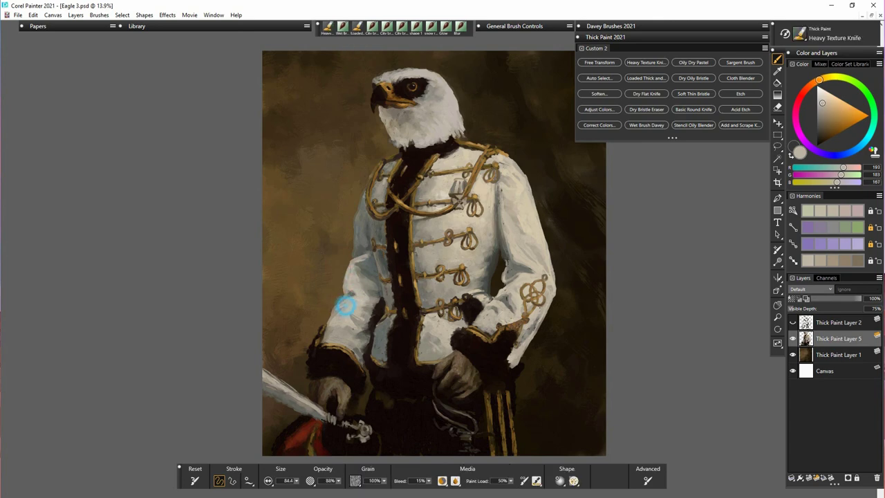